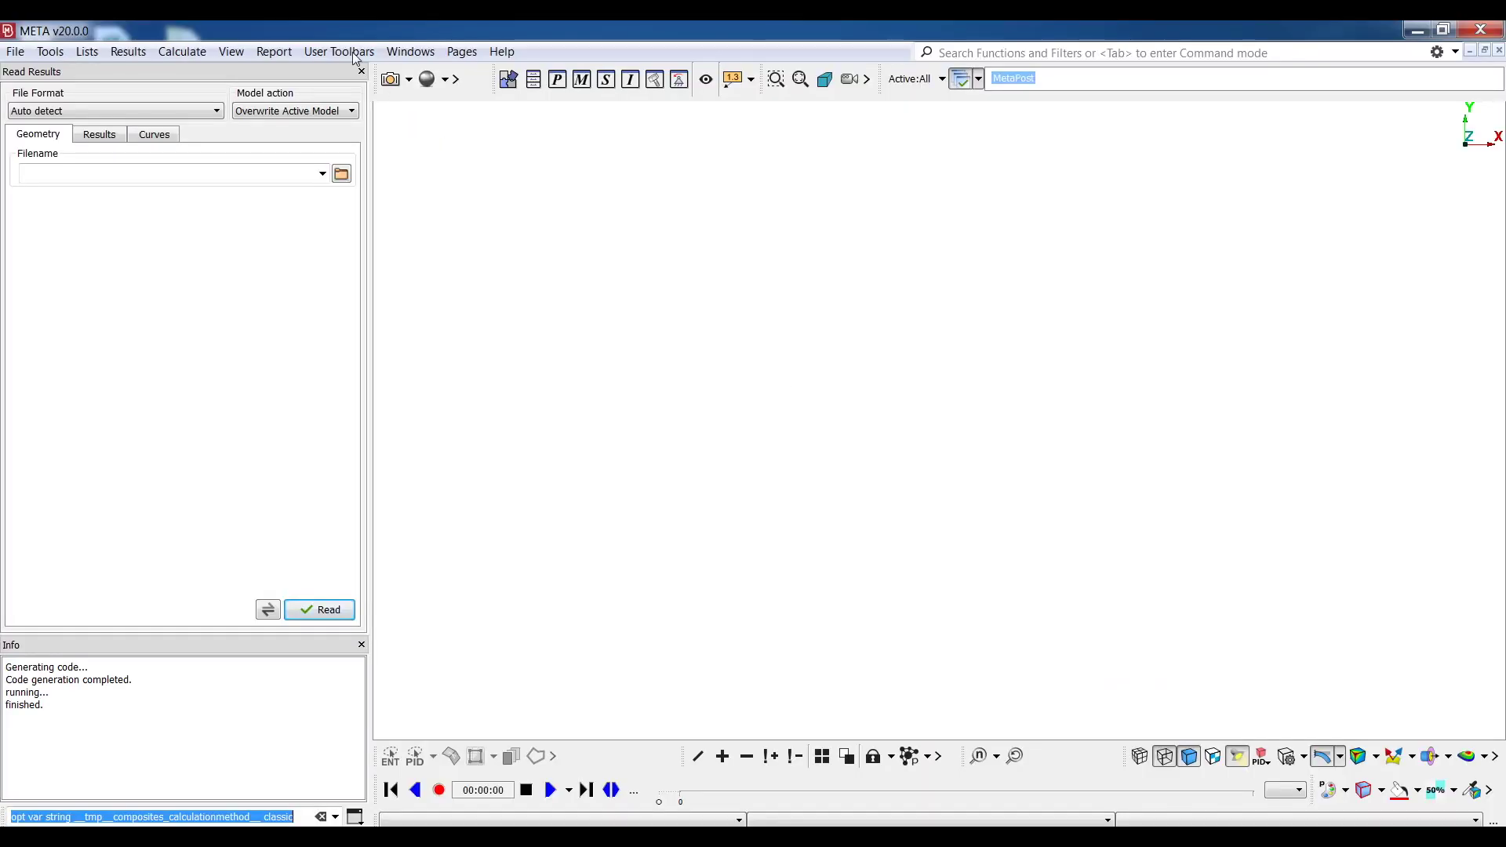
Step: Start the CompositePost toolset from the User Toolbars list to bring up the launcher
{"action": "left_click", "coordinate": [357, 51]}
{"action": "left_click", "coordinate": [366, 194]}
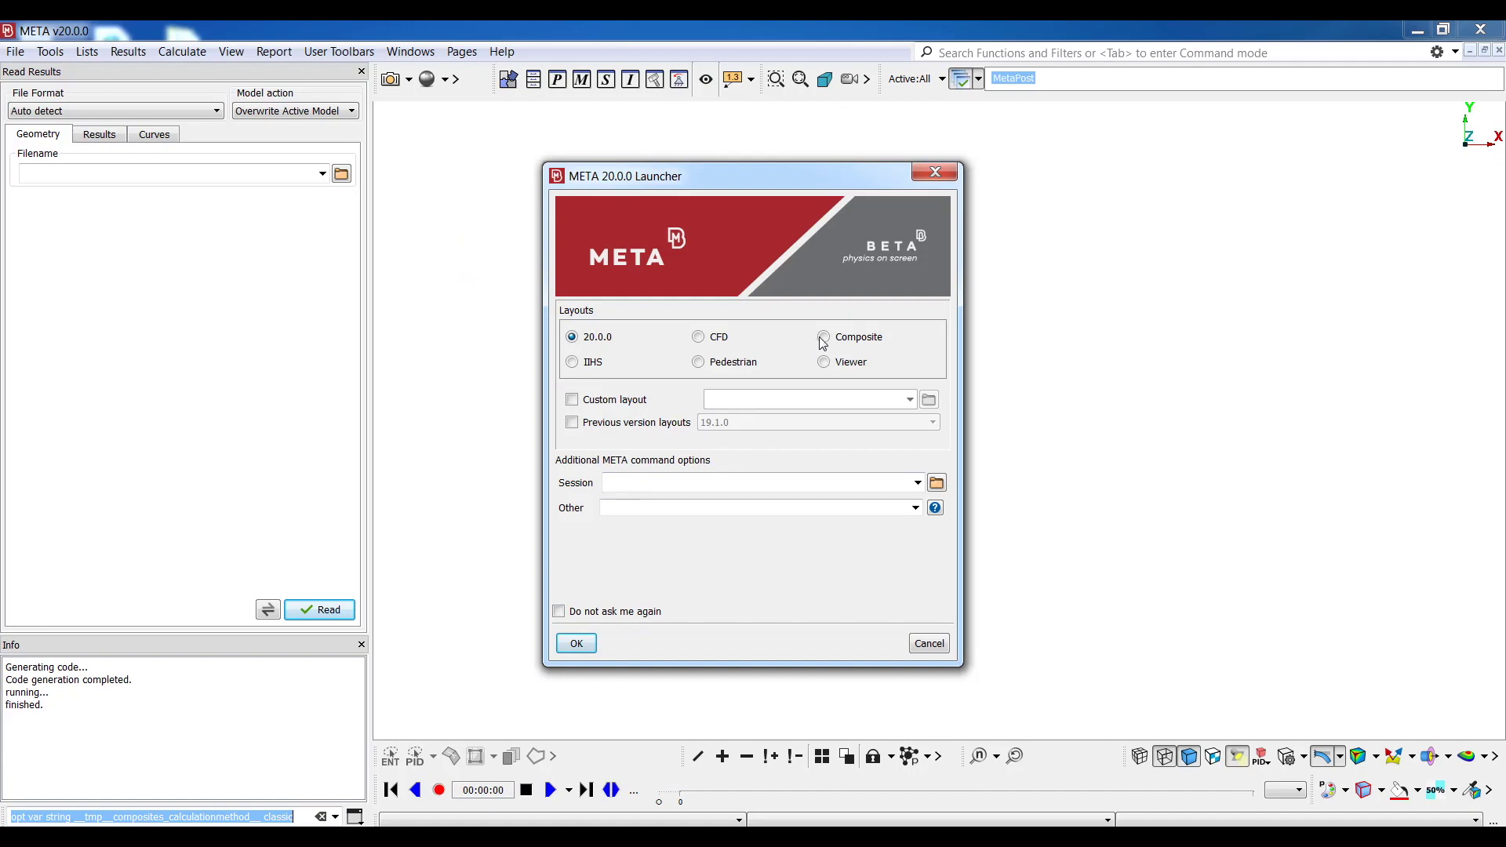
Step: Launch the Composite layout and return to the CompositePost panel's Read Results page
{"action": "left_click", "coordinate": [823, 337]}
{"action": "key", "text": "Return"}
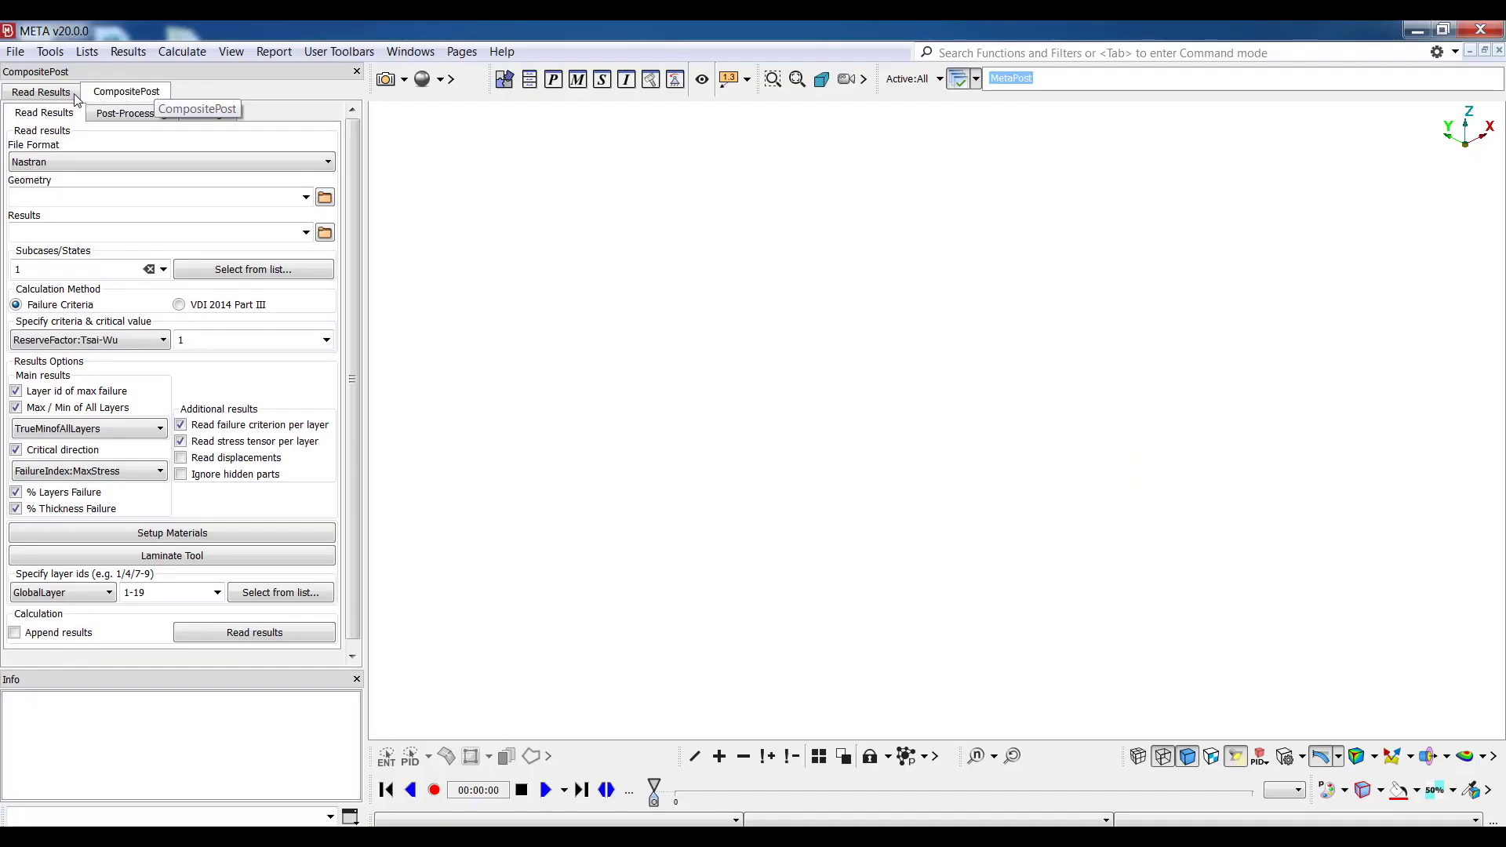
{"action": "left_click", "coordinate": [228, 301]}
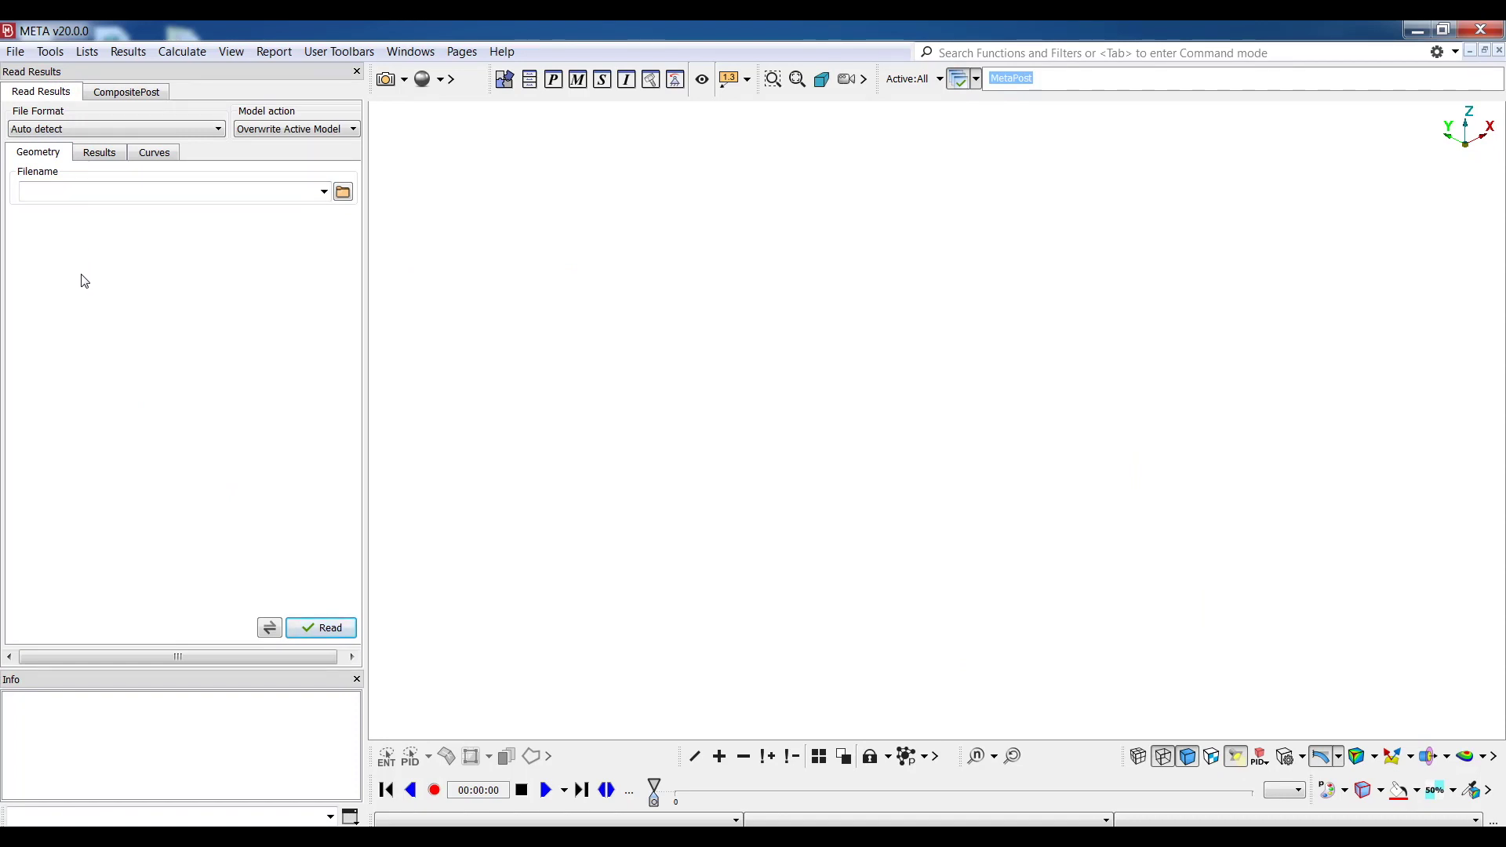
{"action": "left_click", "coordinate": [138, 97]}
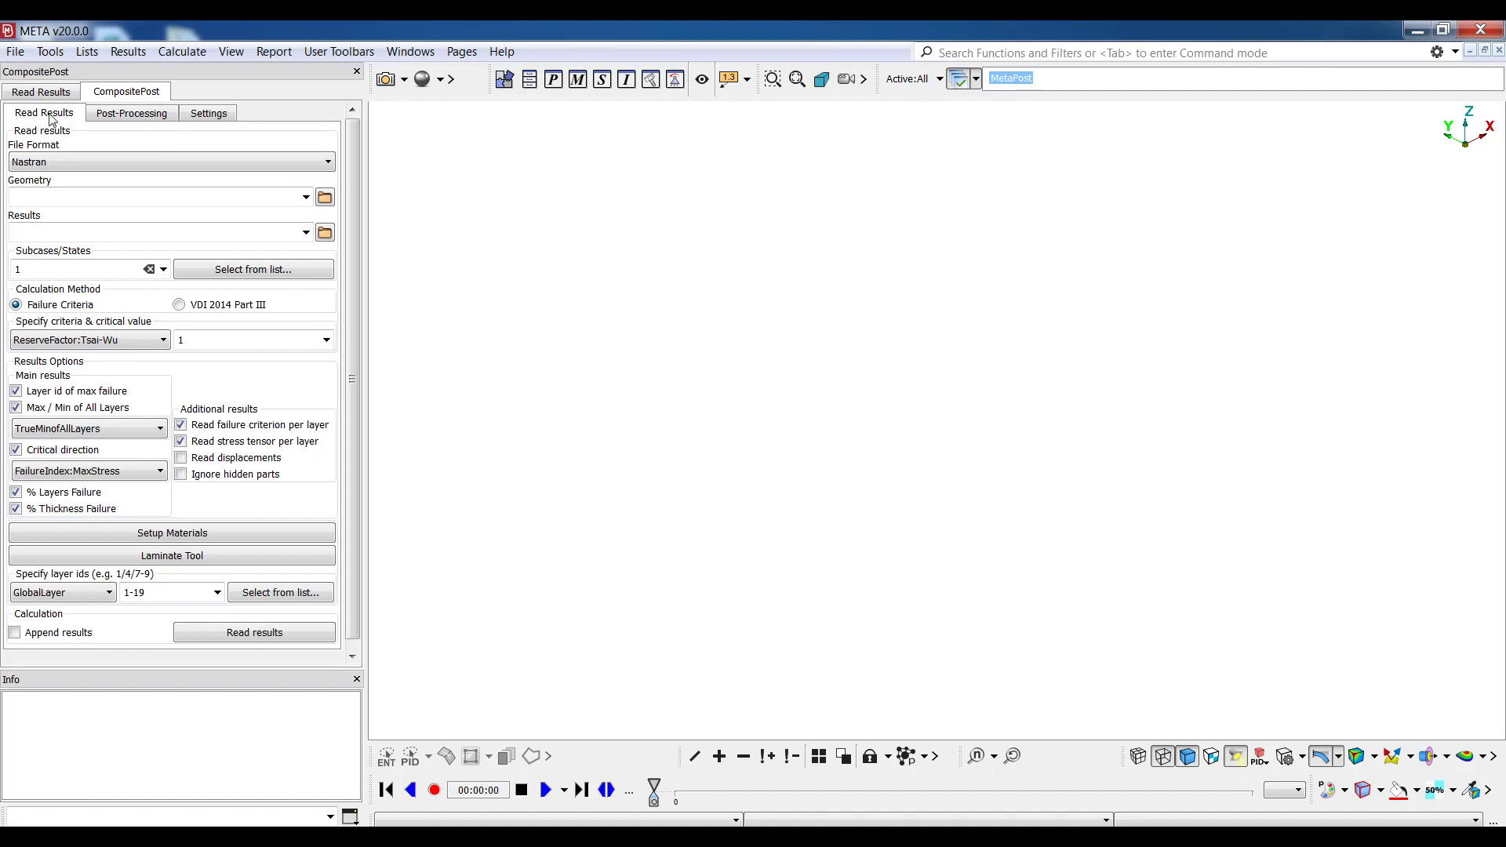
{"action": "left_click", "coordinate": [123, 116]}
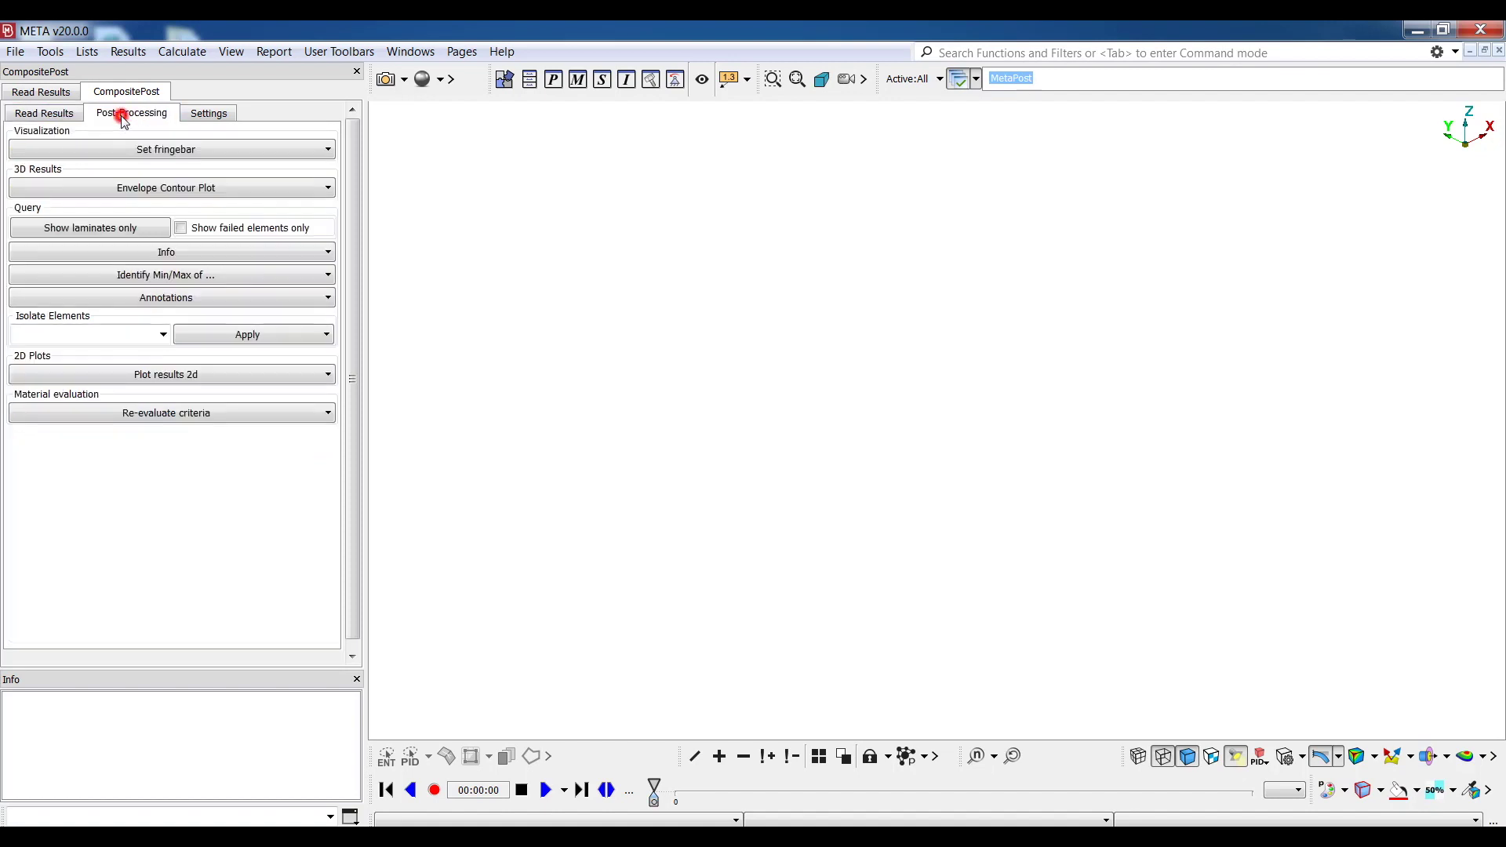
{"action": "left_click", "coordinate": [198, 114]}
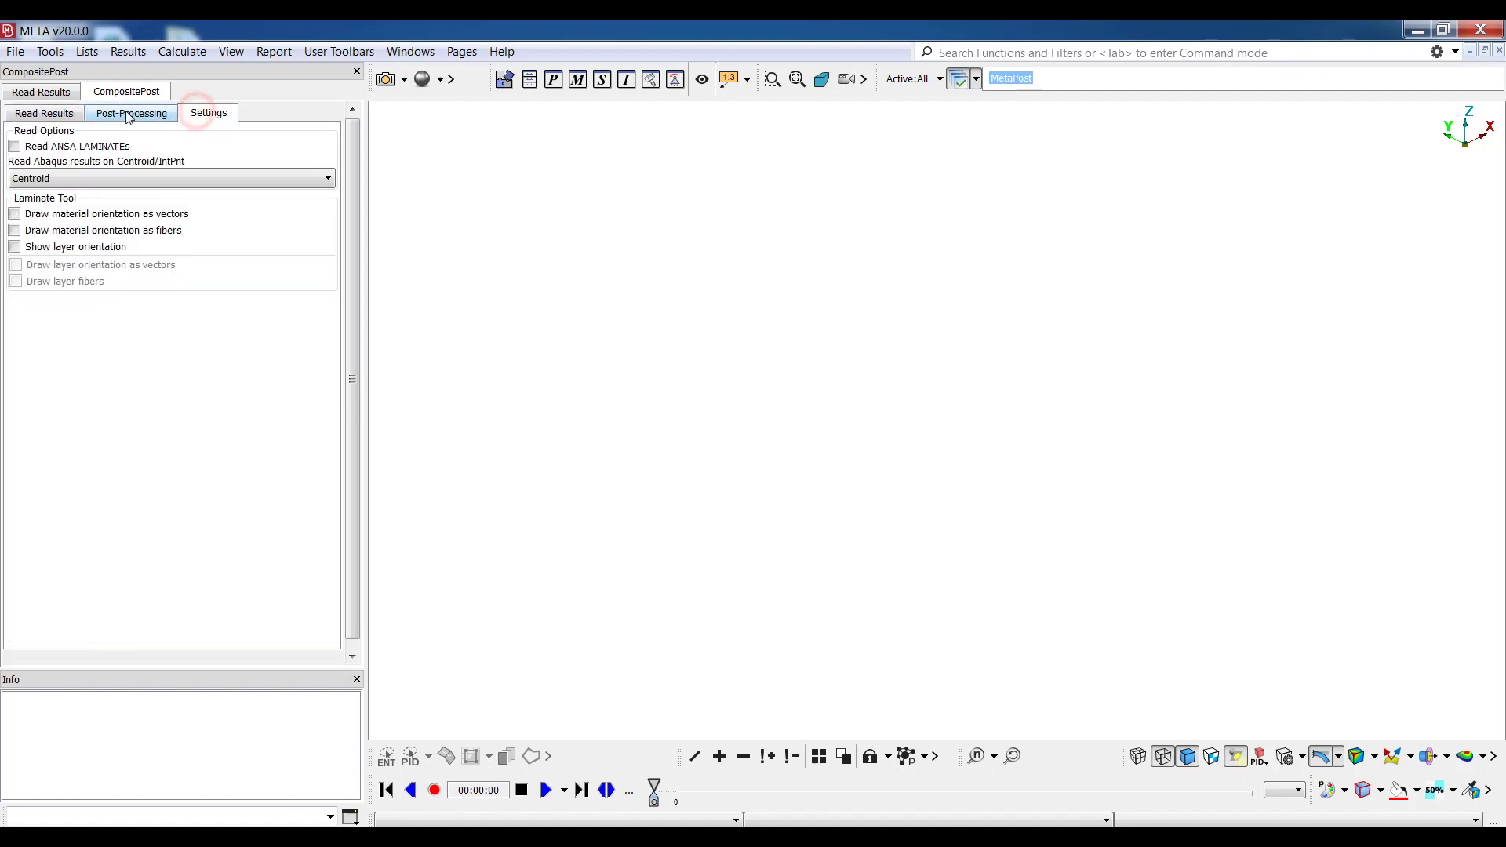
{"action": "left_click", "coordinate": [60, 115]}
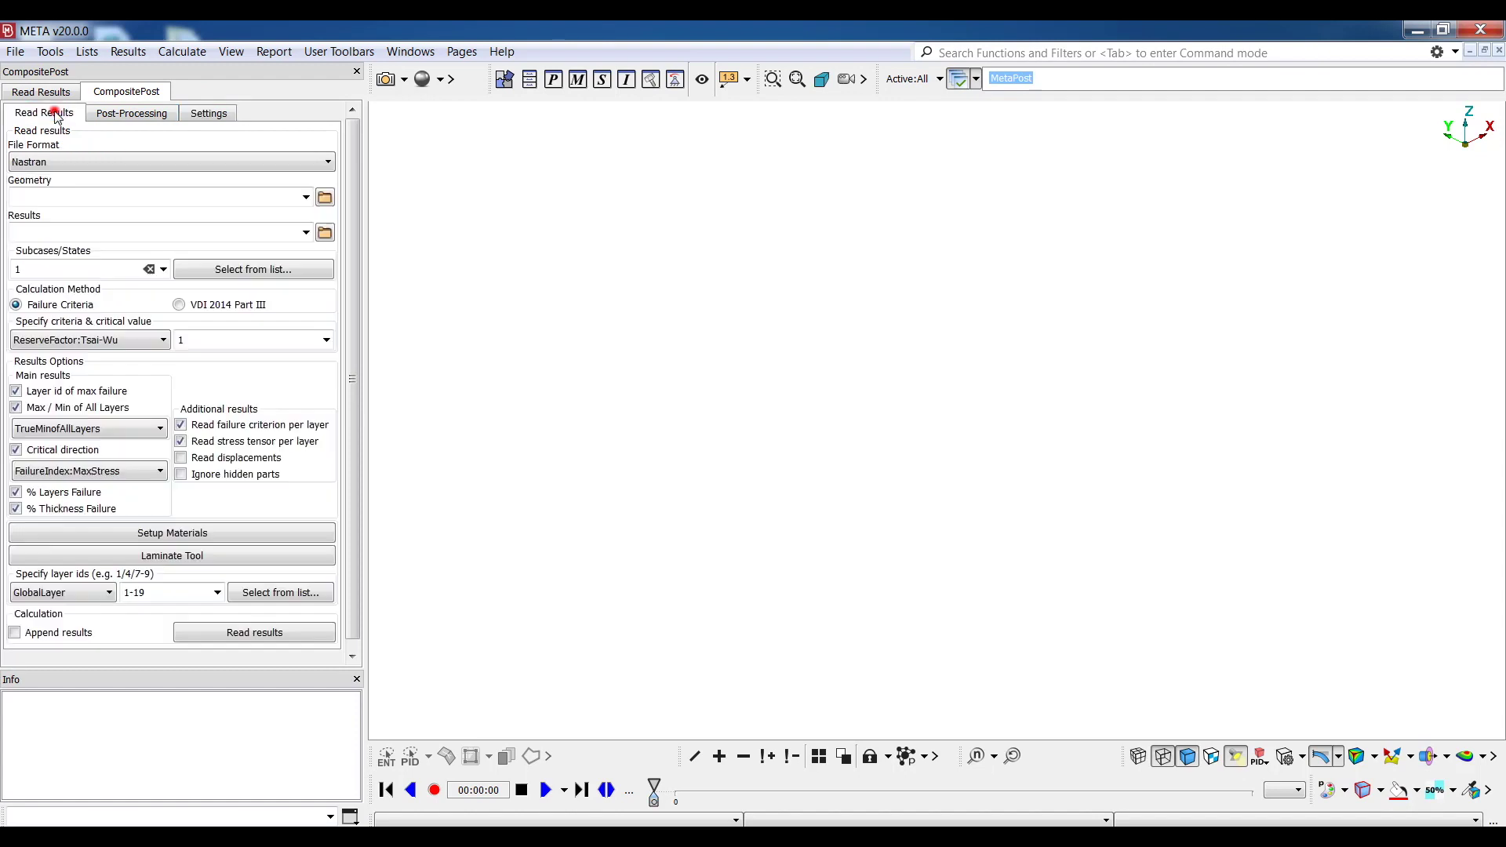
{"action": "left_click", "coordinate": [117, 167]}
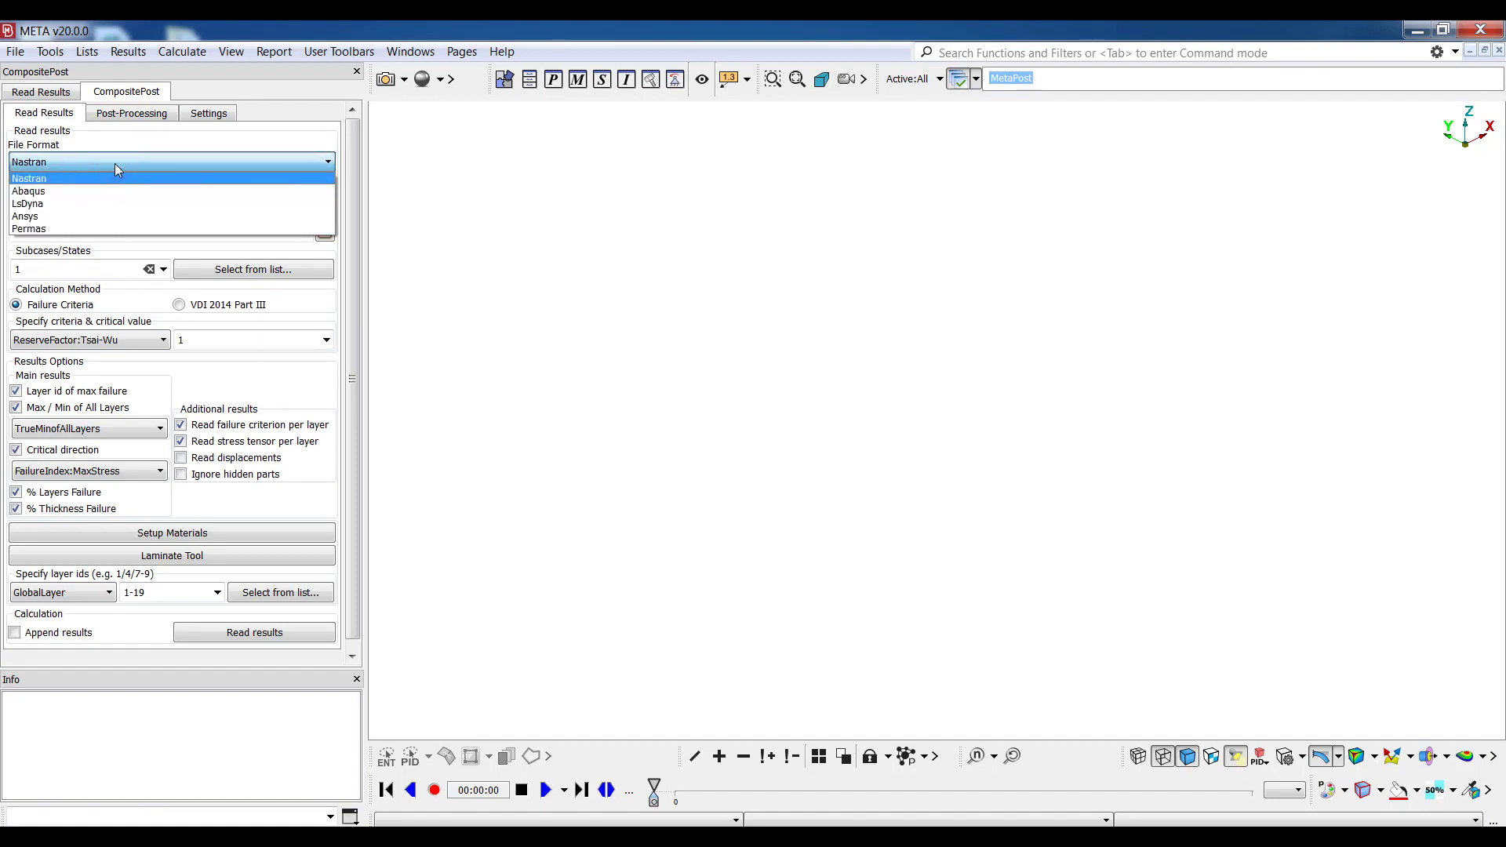
{"action": "left_click", "coordinate": [115, 163]}
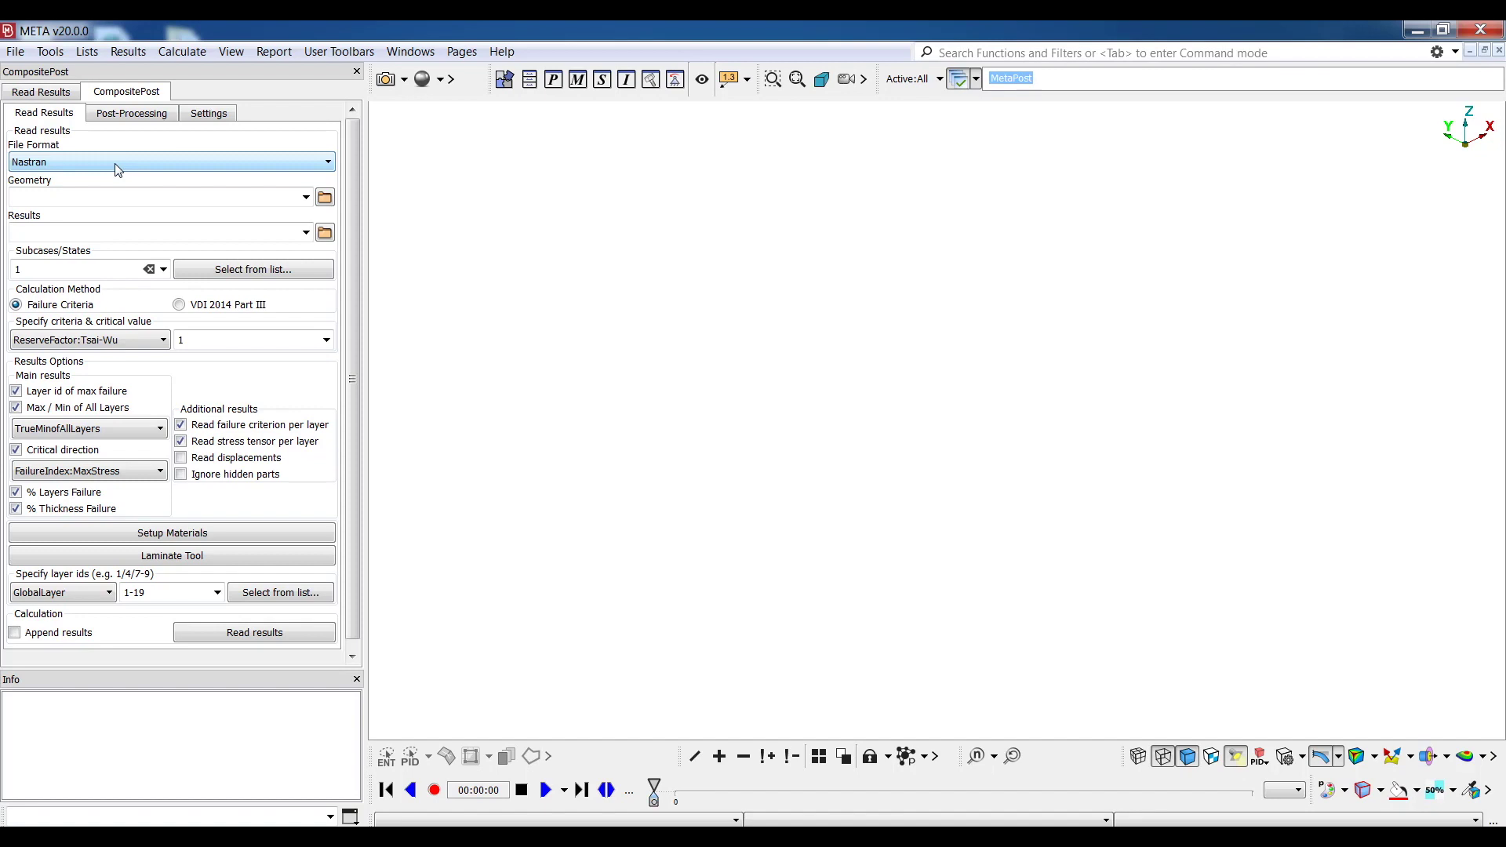
Step: Select wing_full.nas as the geometry file in the Geometry combo
{"action": "left_click", "coordinate": [306, 197]}
{"action": "left_click", "coordinate": [293, 218]}
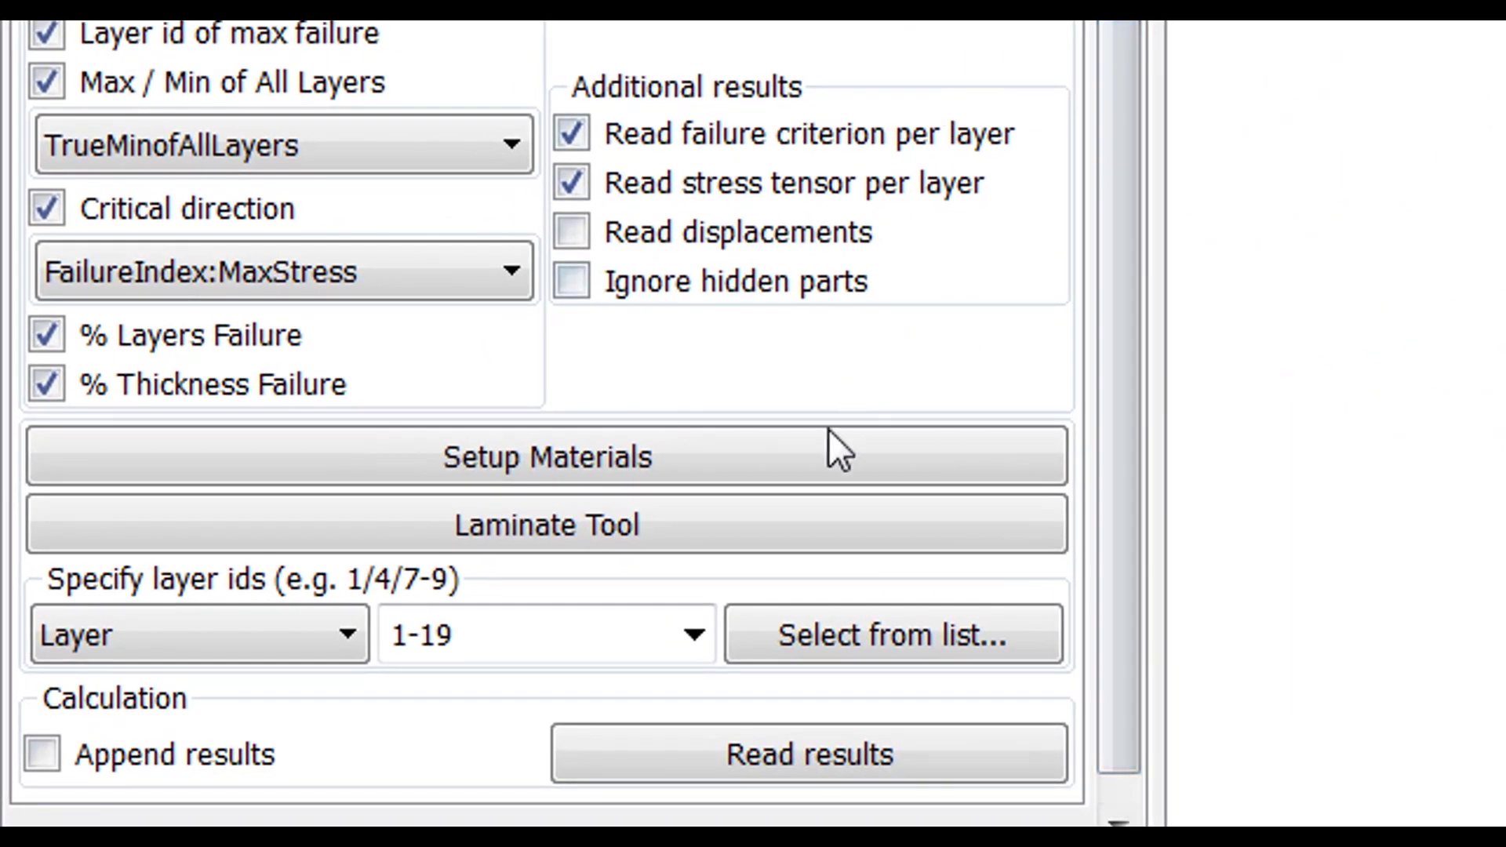
Step: In the Laminate Tool, select parts 45, 46 and 50 and bring up part 50's actions
{"action": "left_click", "coordinate": [790, 529]}
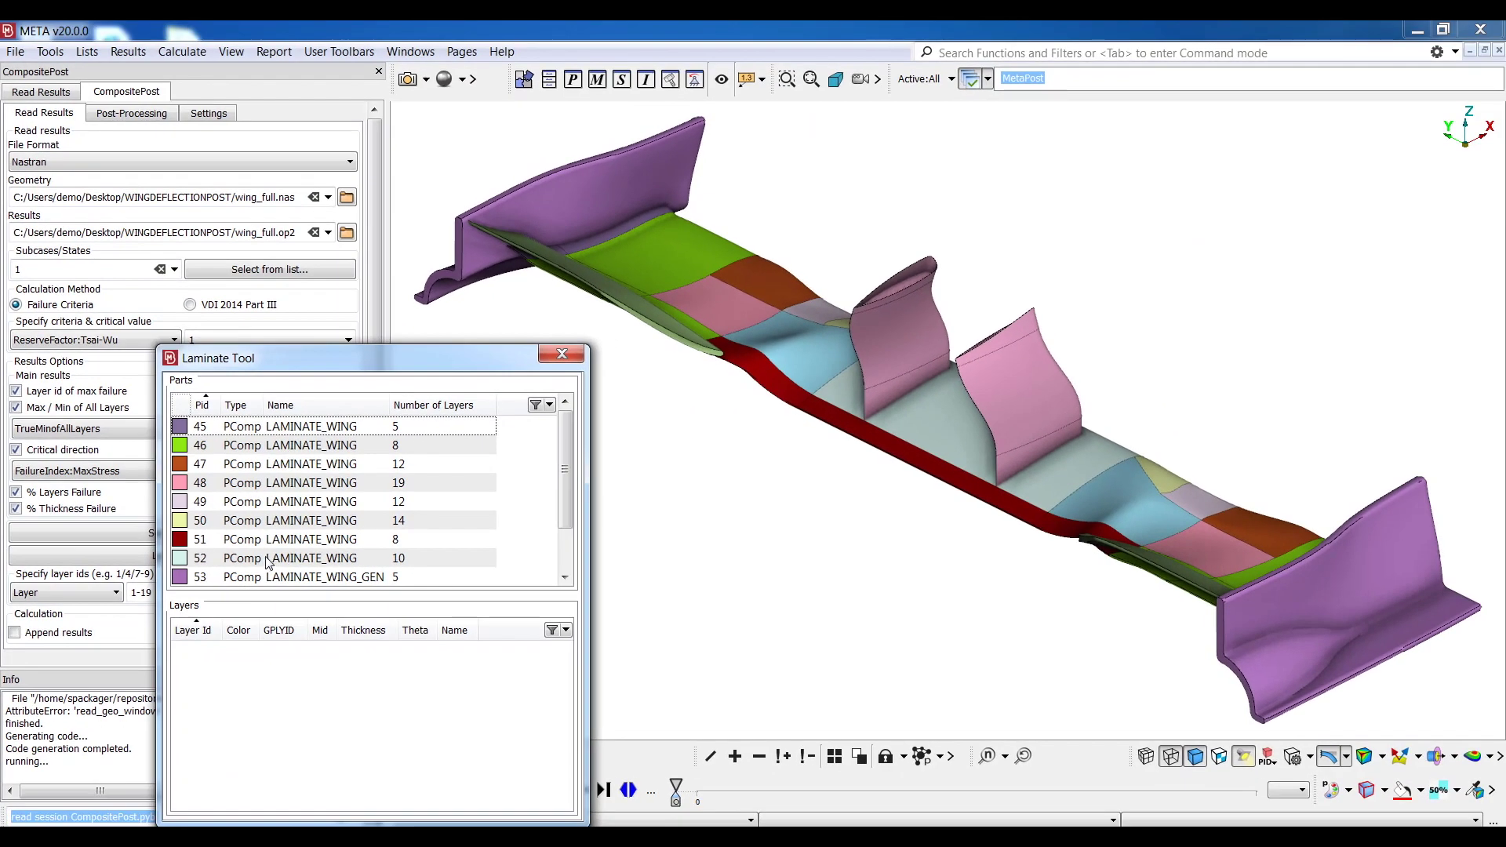
{"action": "mouse_move", "coordinate": [571, 449]}
{"action": "left_mouse_down"}
{"action": "mouse_move", "coordinate": [565, 511]}
{"action": "mouse_move", "coordinate": [565, 470]}
{"action": "left_mouse_up"}
{"action": "left_click", "coordinate": [345, 426]}
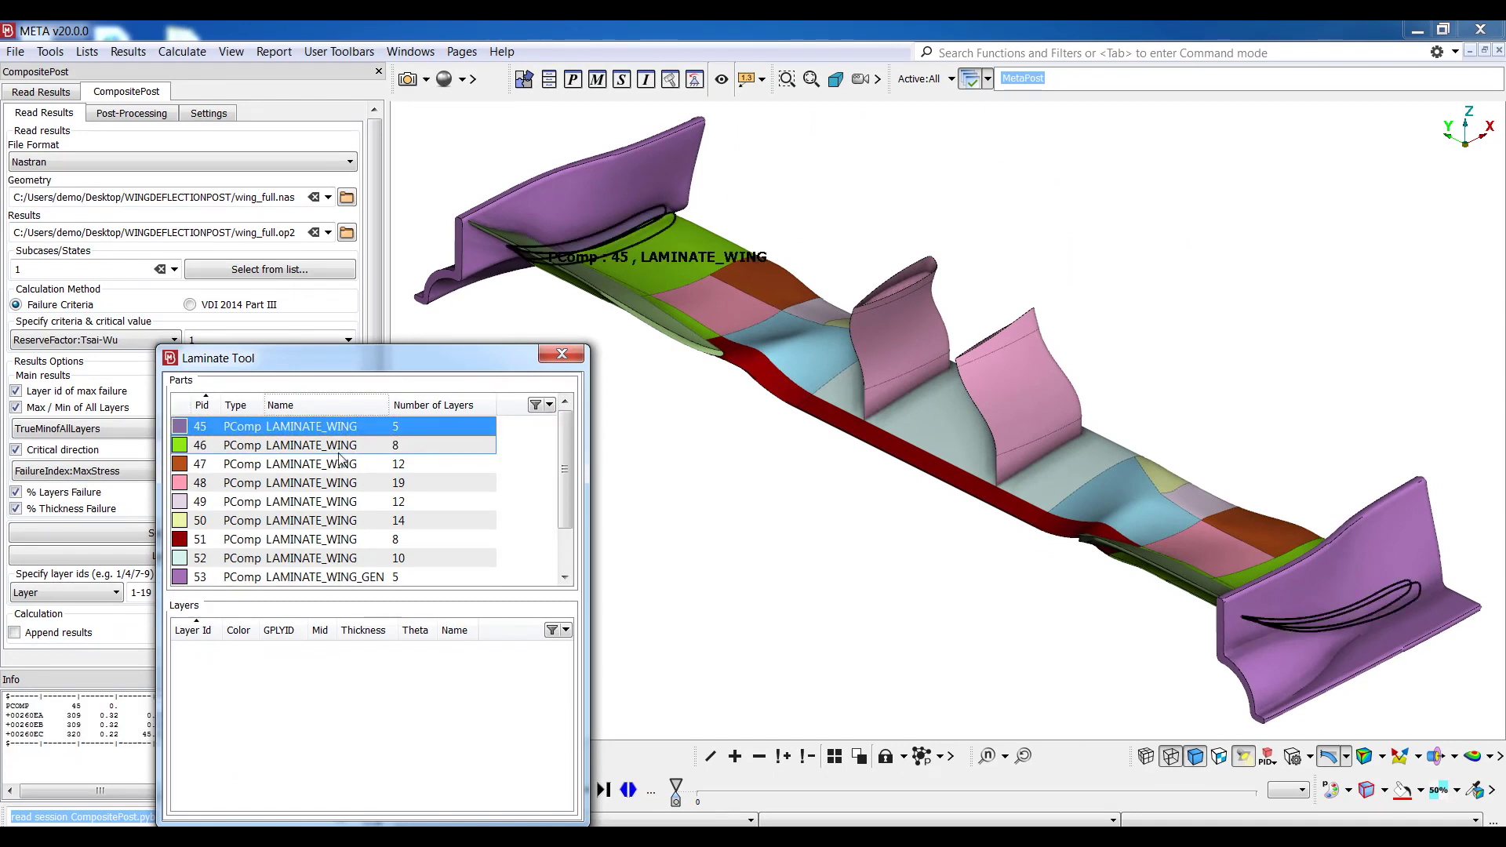
{"action": "left_click", "coordinate": [339, 453]}
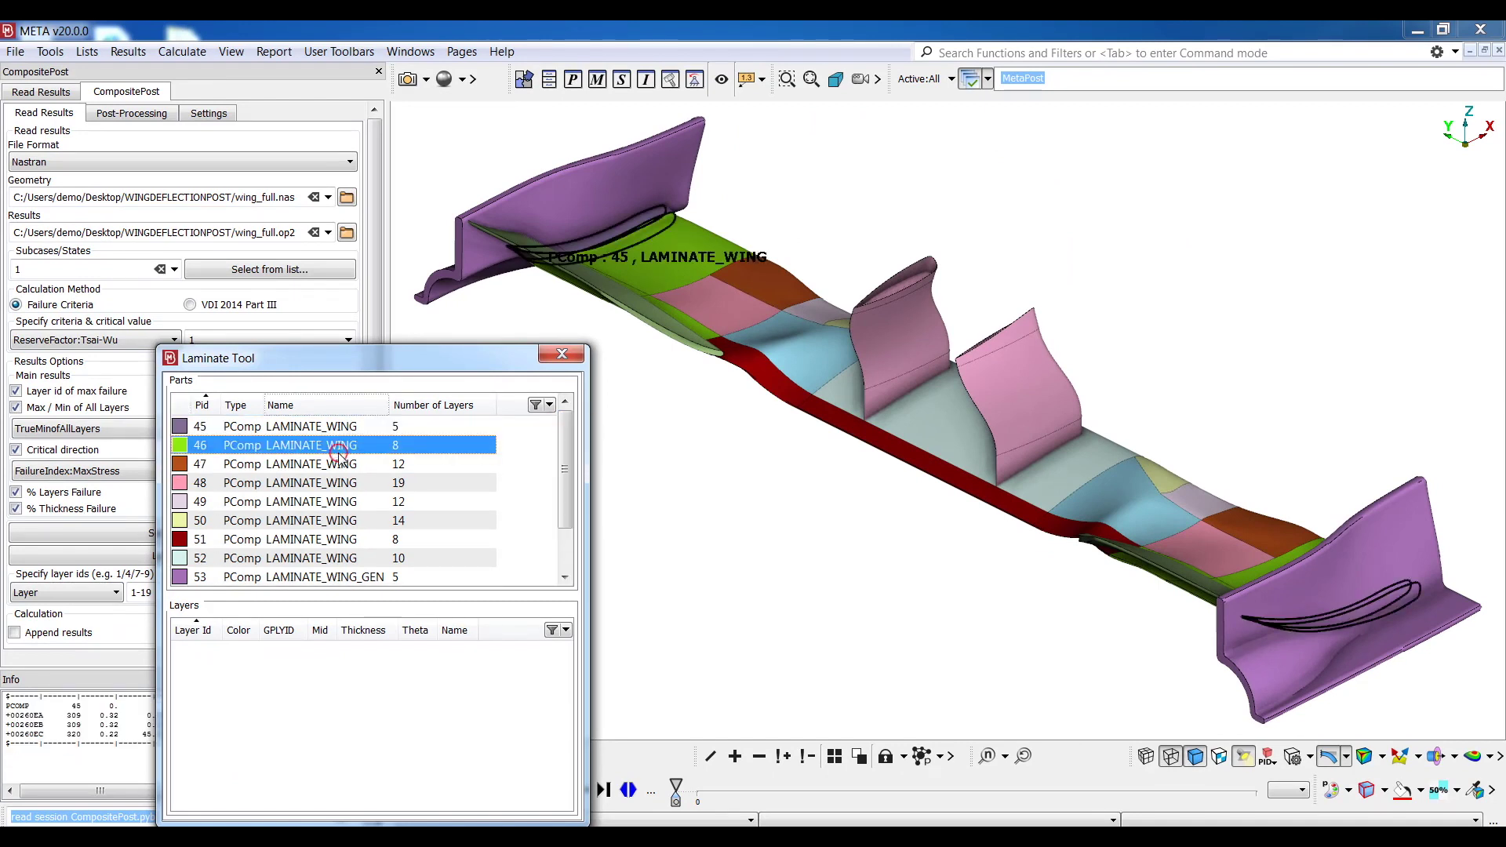
{"action": "left_click", "coordinate": [326, 523]}
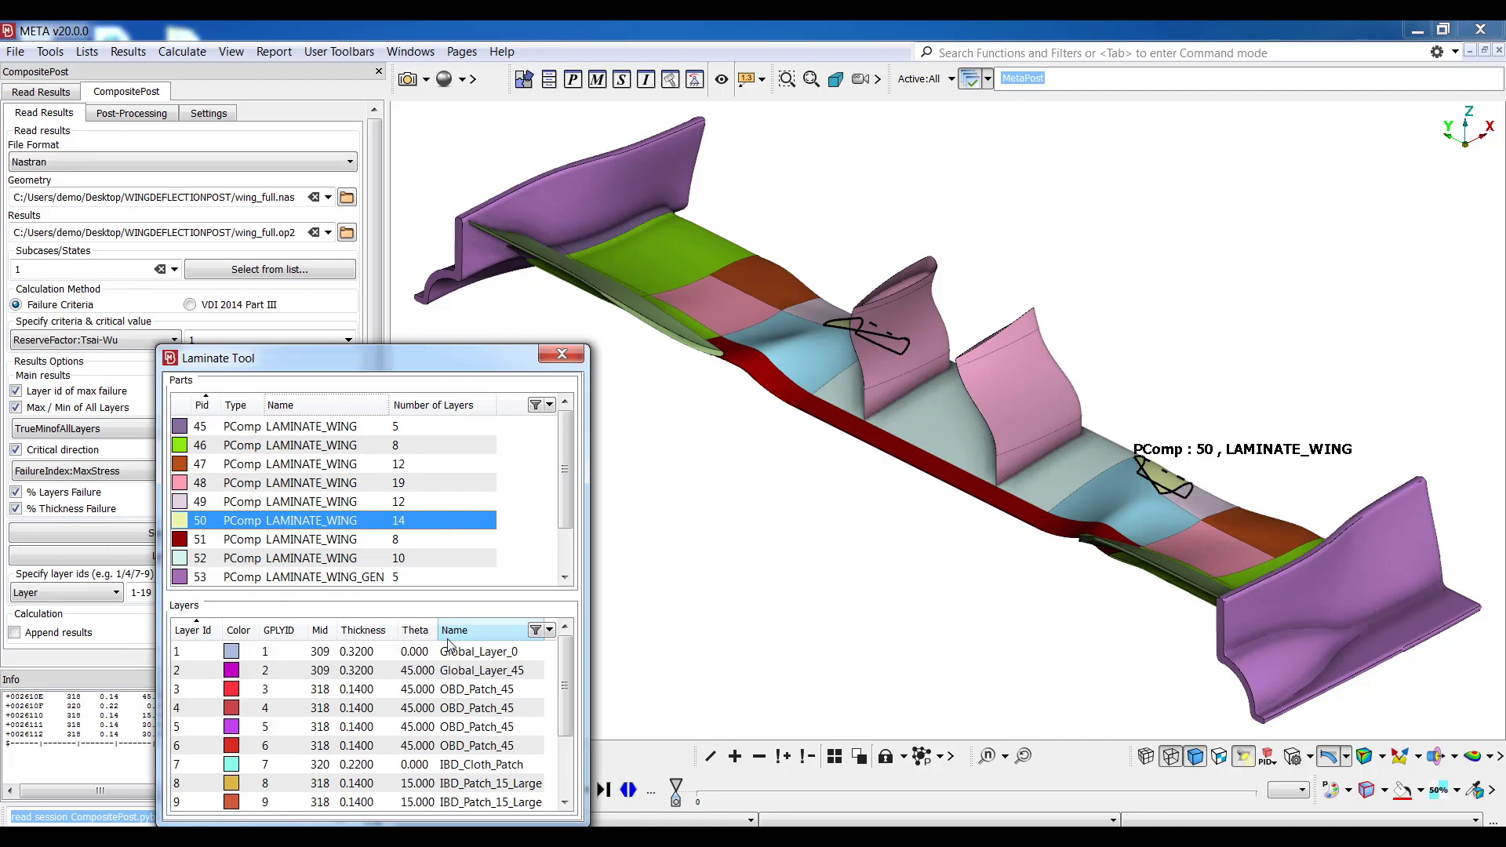
{"action": "right_click", "coordinate": [406, 530]}
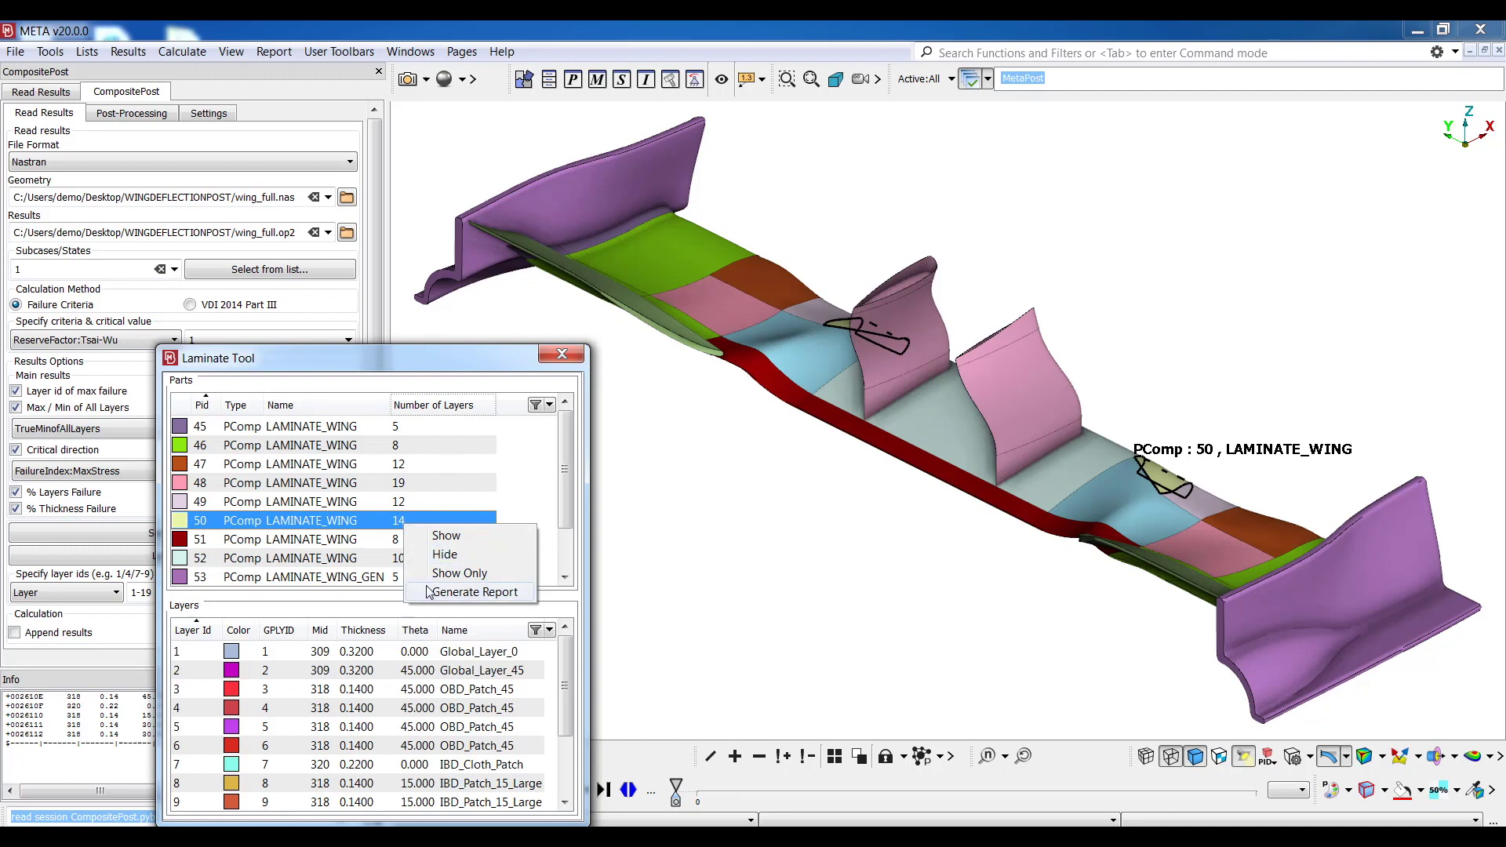
{"action": "left_click", "coordinate": [463, 591]}
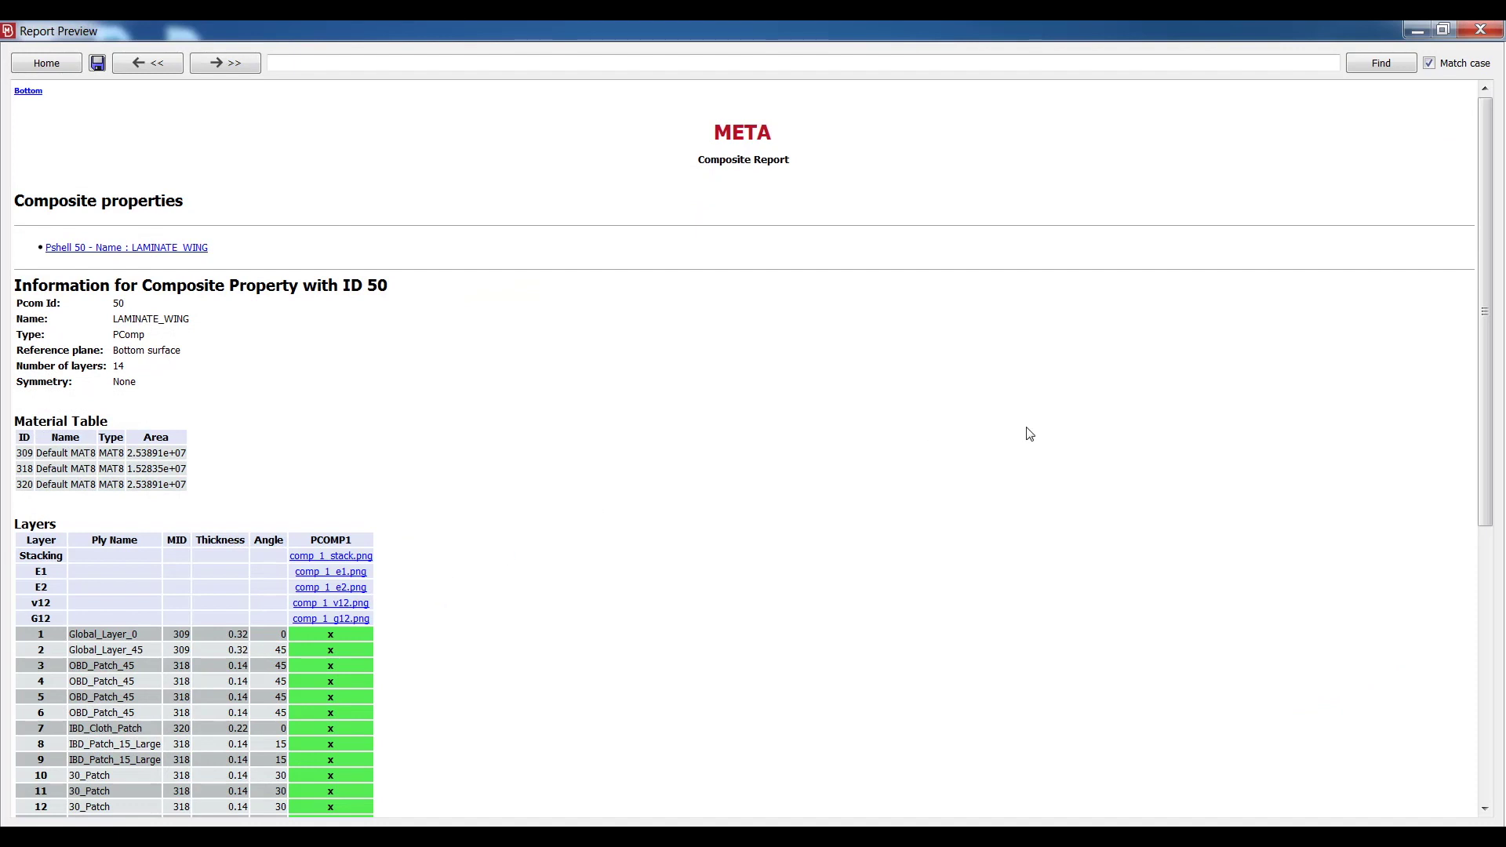
{"action": "mouse_move", "coordinate": [1483, 400]}
{"action": "left_mouse_down"}
{"action": "mouse_move", "coordinate": [1491, 627]}
{"action": "mouse_move", "coordinate": [1504, 404]}
{"action": "left_mouse_up"}
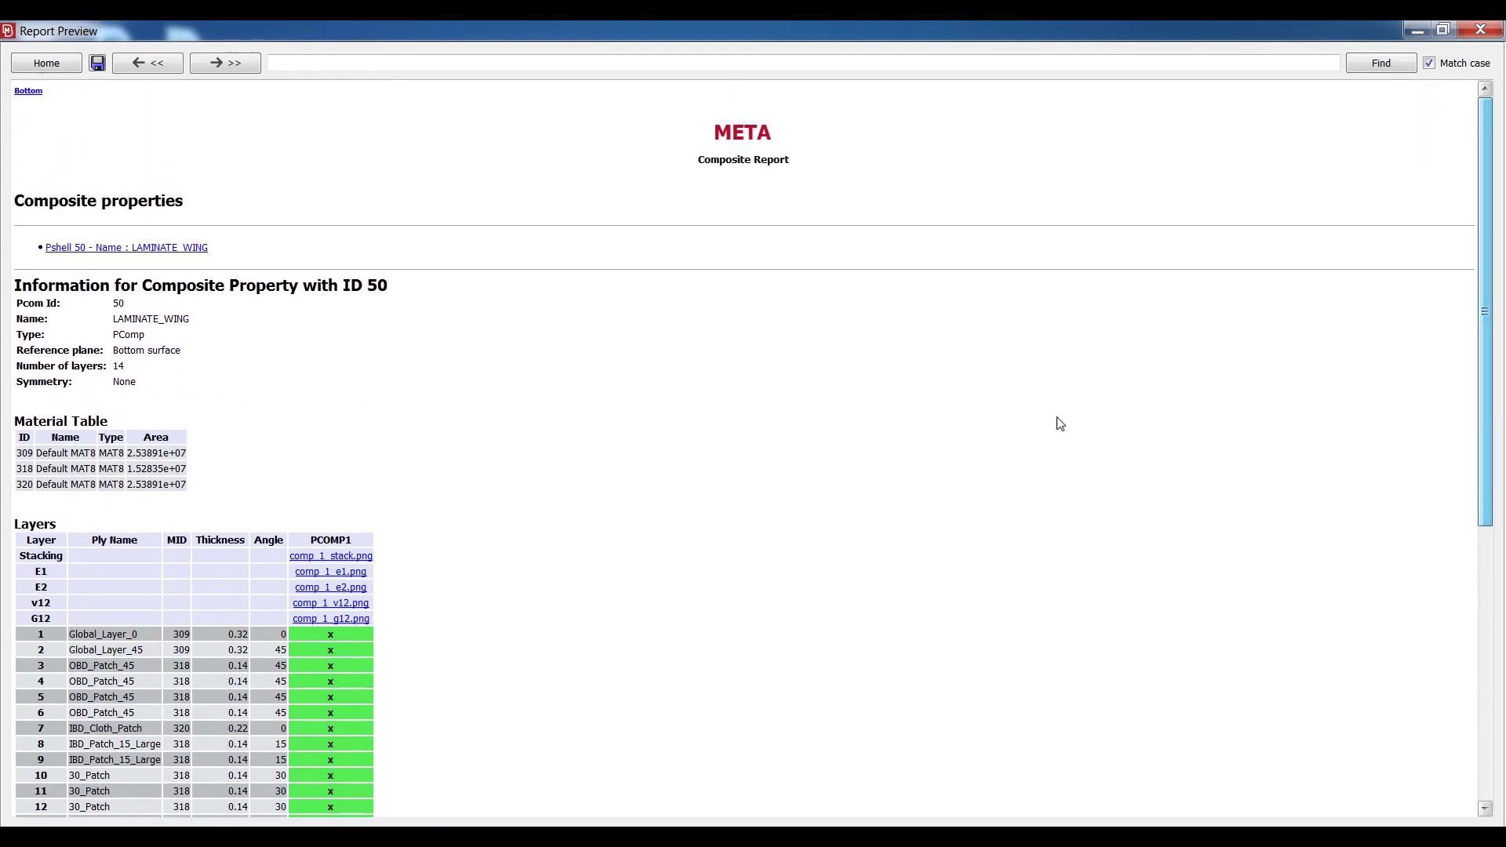
{"action": "left_click", "coordinate": [353, 556]}
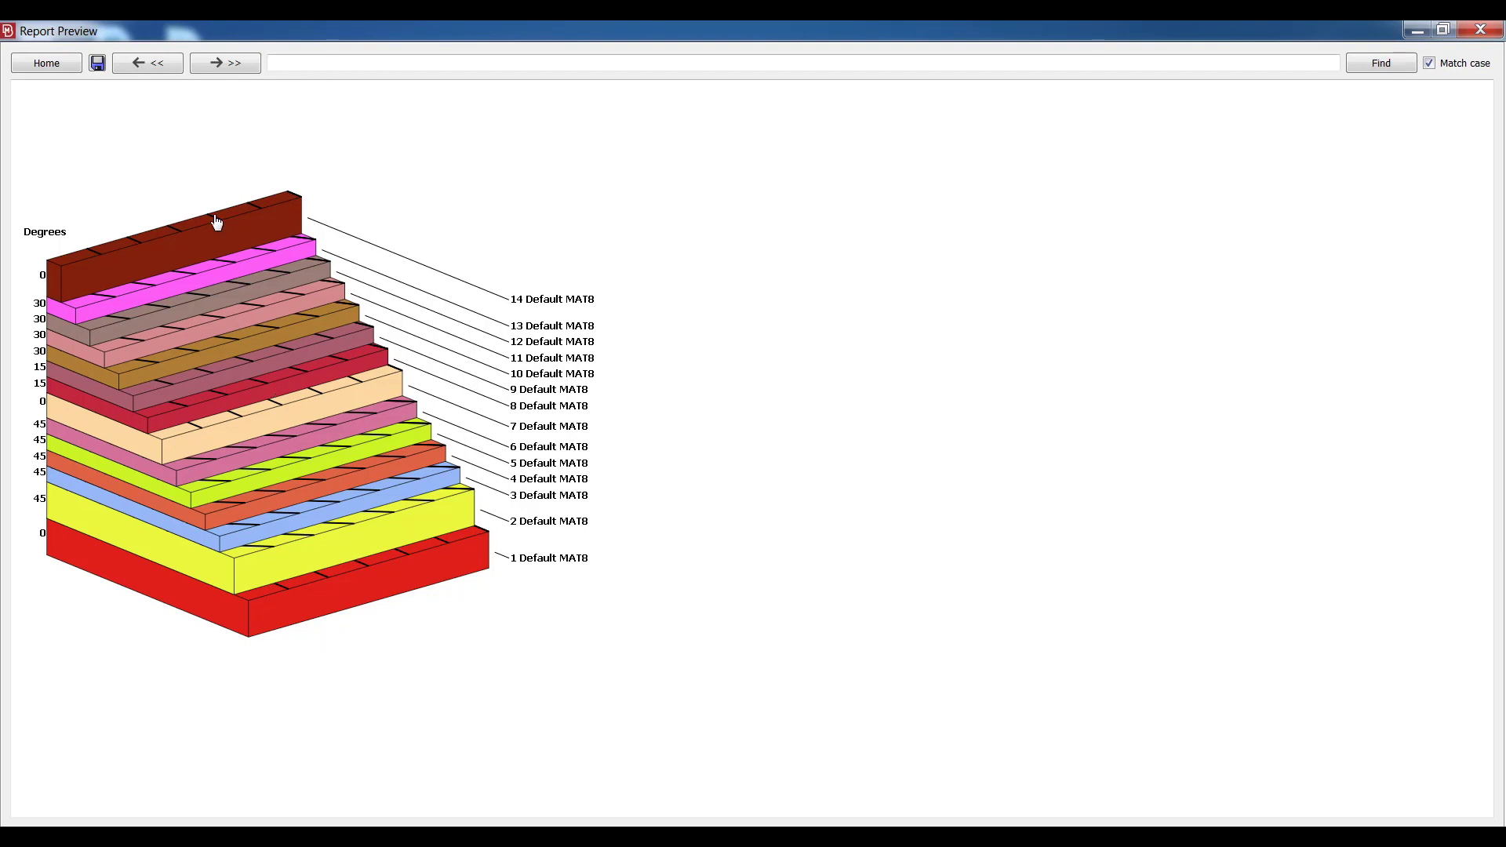
{"action": "left_click", "coordinate": [161, 62]}
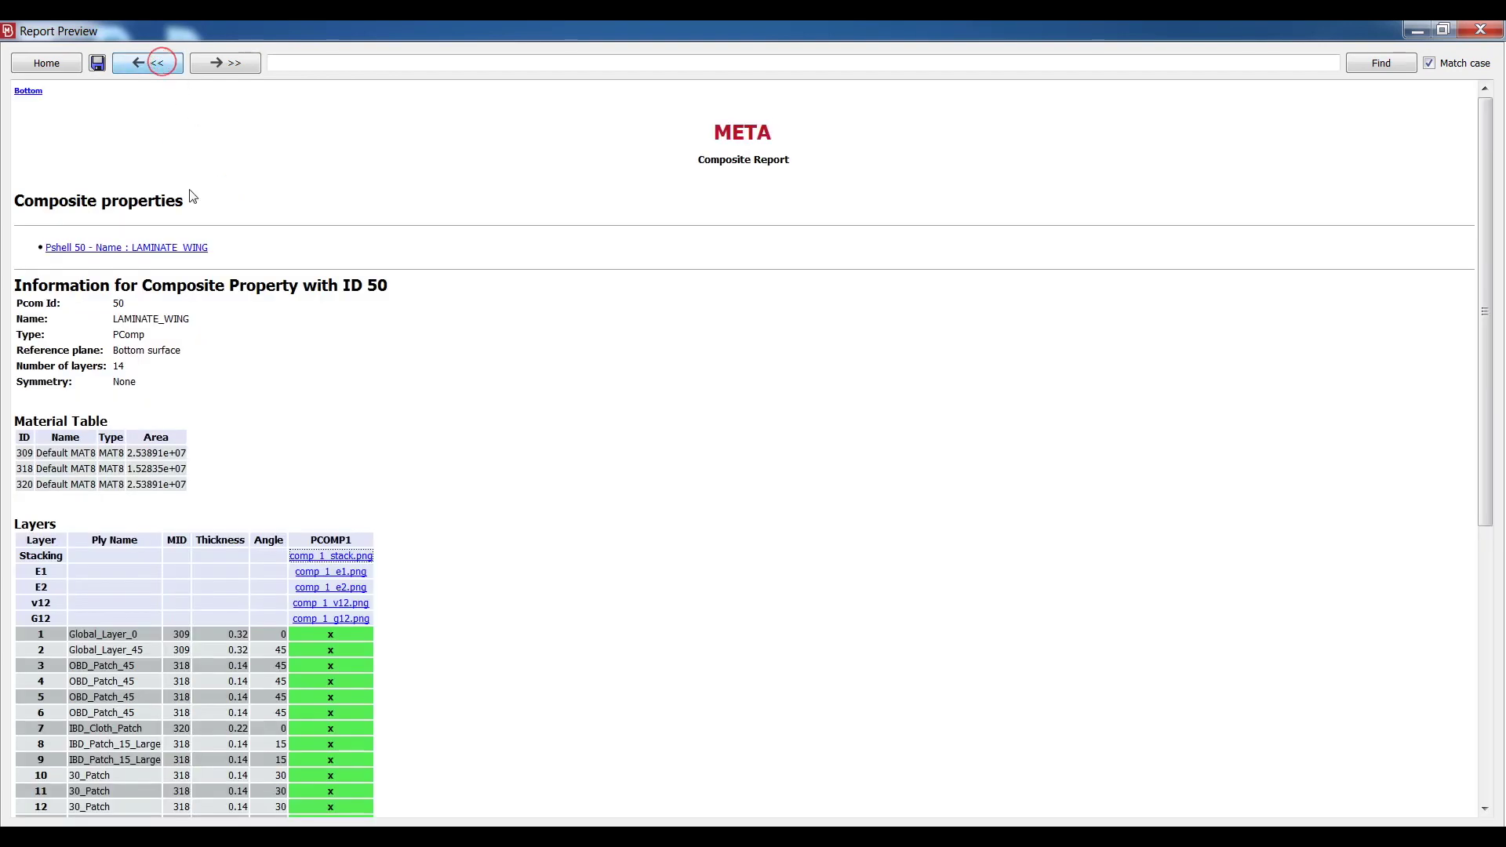
{"action": "left_click", "coordinate": [332, 604]}
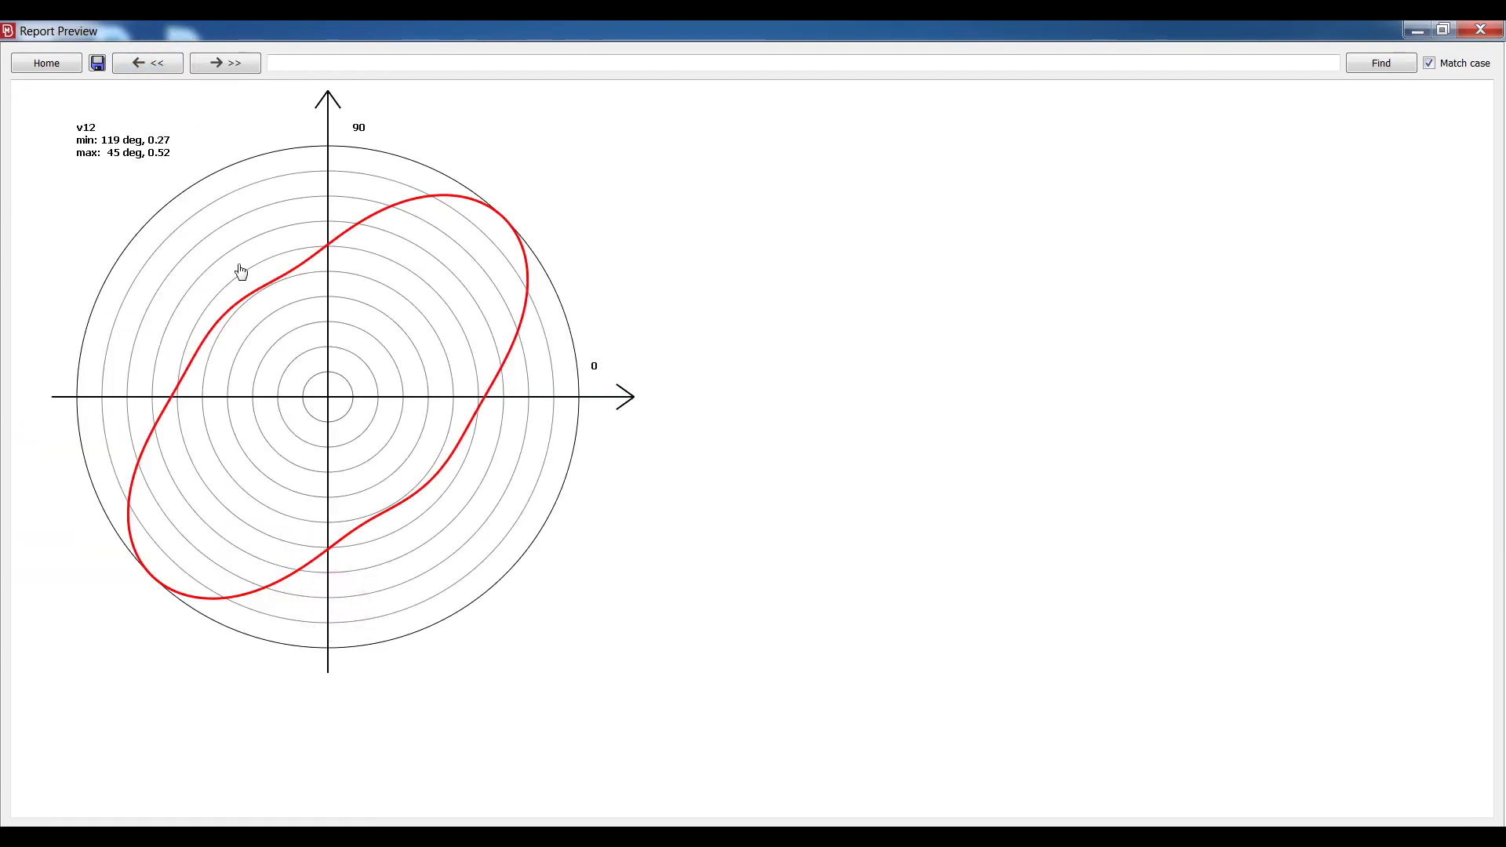
{"action": "left_click", "coordinate": [158, 62]}
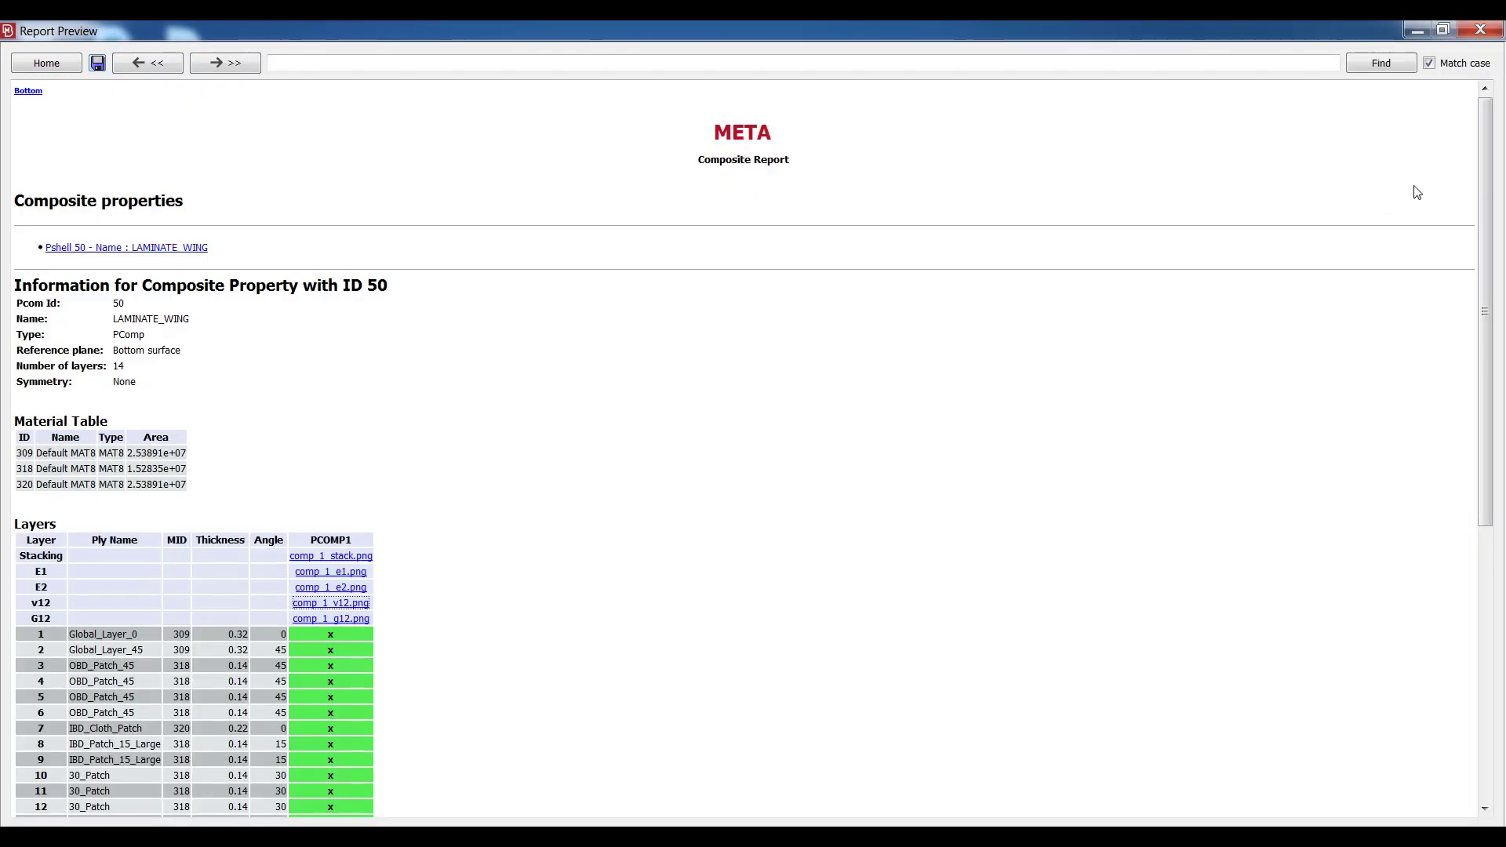
Step: Close the report preview, show only part 50, and select its layers 1–5
{"action": "left_click", "coordinate": [1480, 30]}
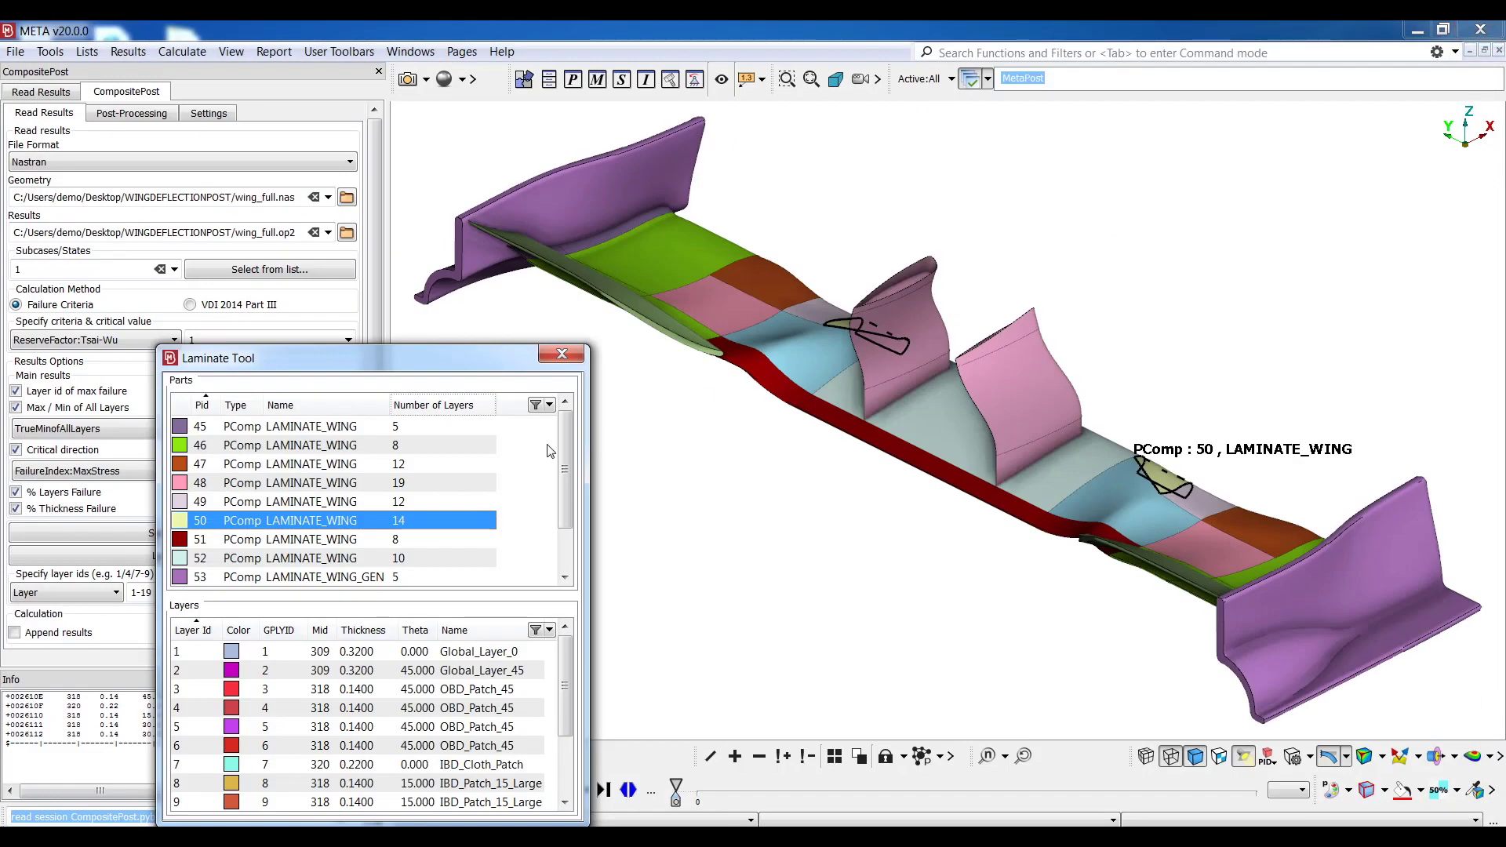
{"action": "right_click", "coordinate": [436, 524]}
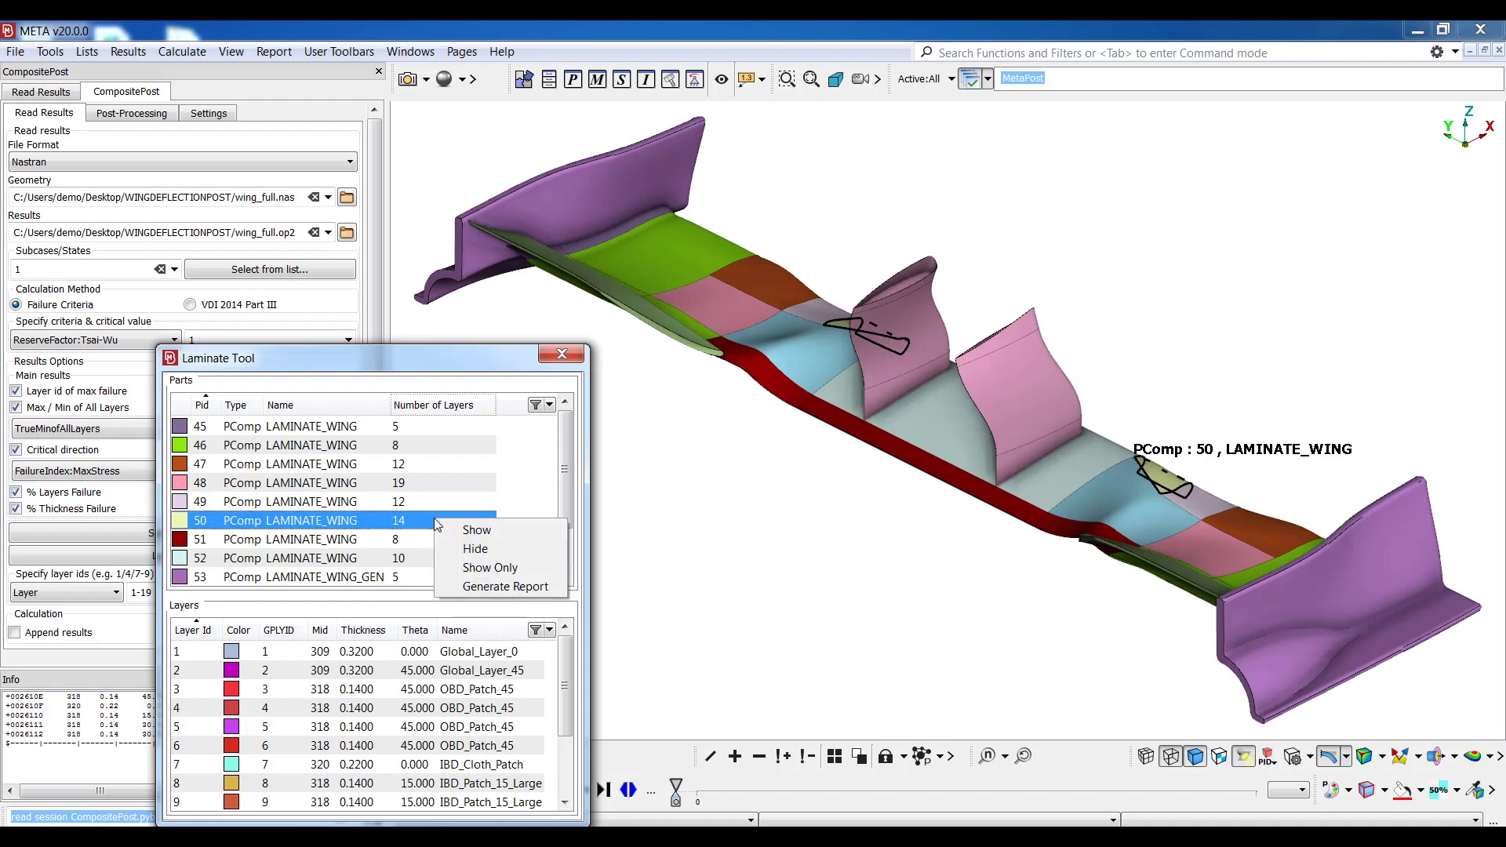
{"action": "left_click", "coordinate": [491, 568]}
{"action": "left_click", "coordinate": [323, 653]}
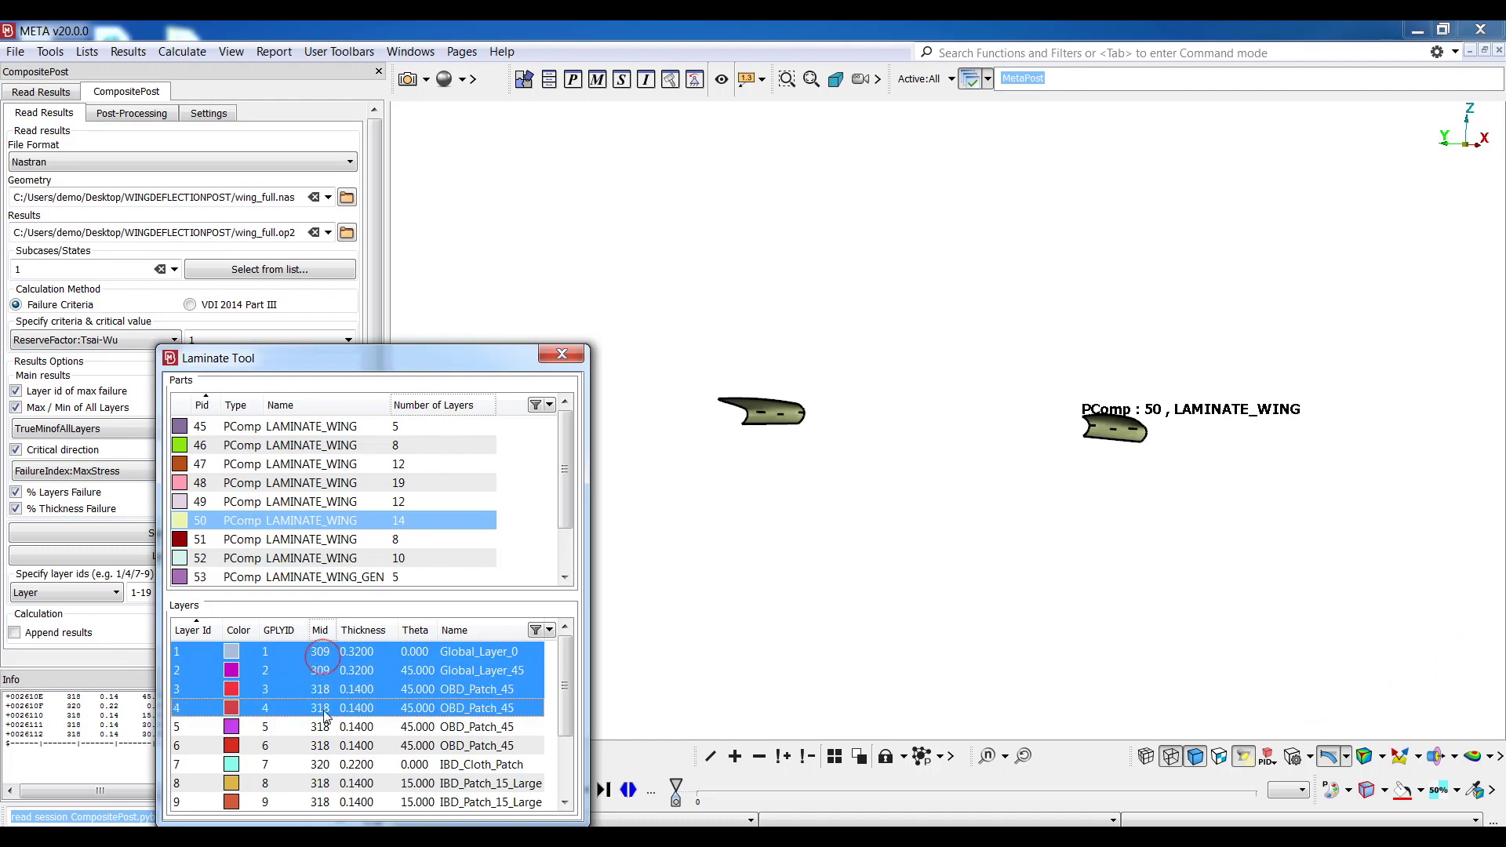
{"action": "left_click_drag", "start_coordinate": [324, 715], "coordinate": [328, 727]}
Step: Zoom and orbit onto the wing, show mesh element edges, and open the laminate display settings
{"action": "scroll", "coordinate": [1127, 422], "scroll_direction": "up", "scroll_amount": 2}
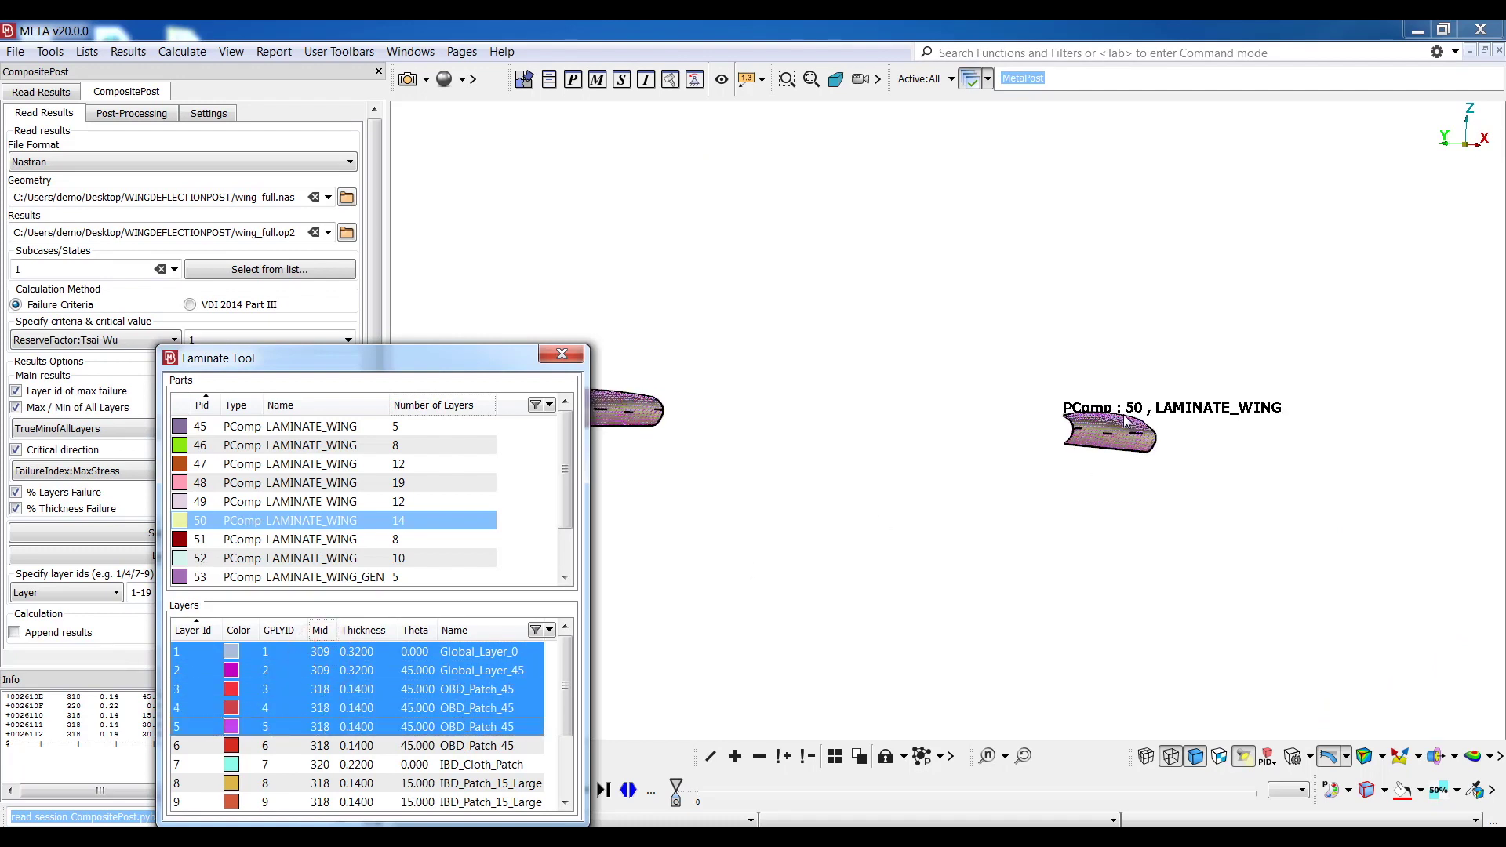
{"action": "scroll", "coordinate": [1127, 422], "scroll_direction": "up", "scroll_amount": 5}
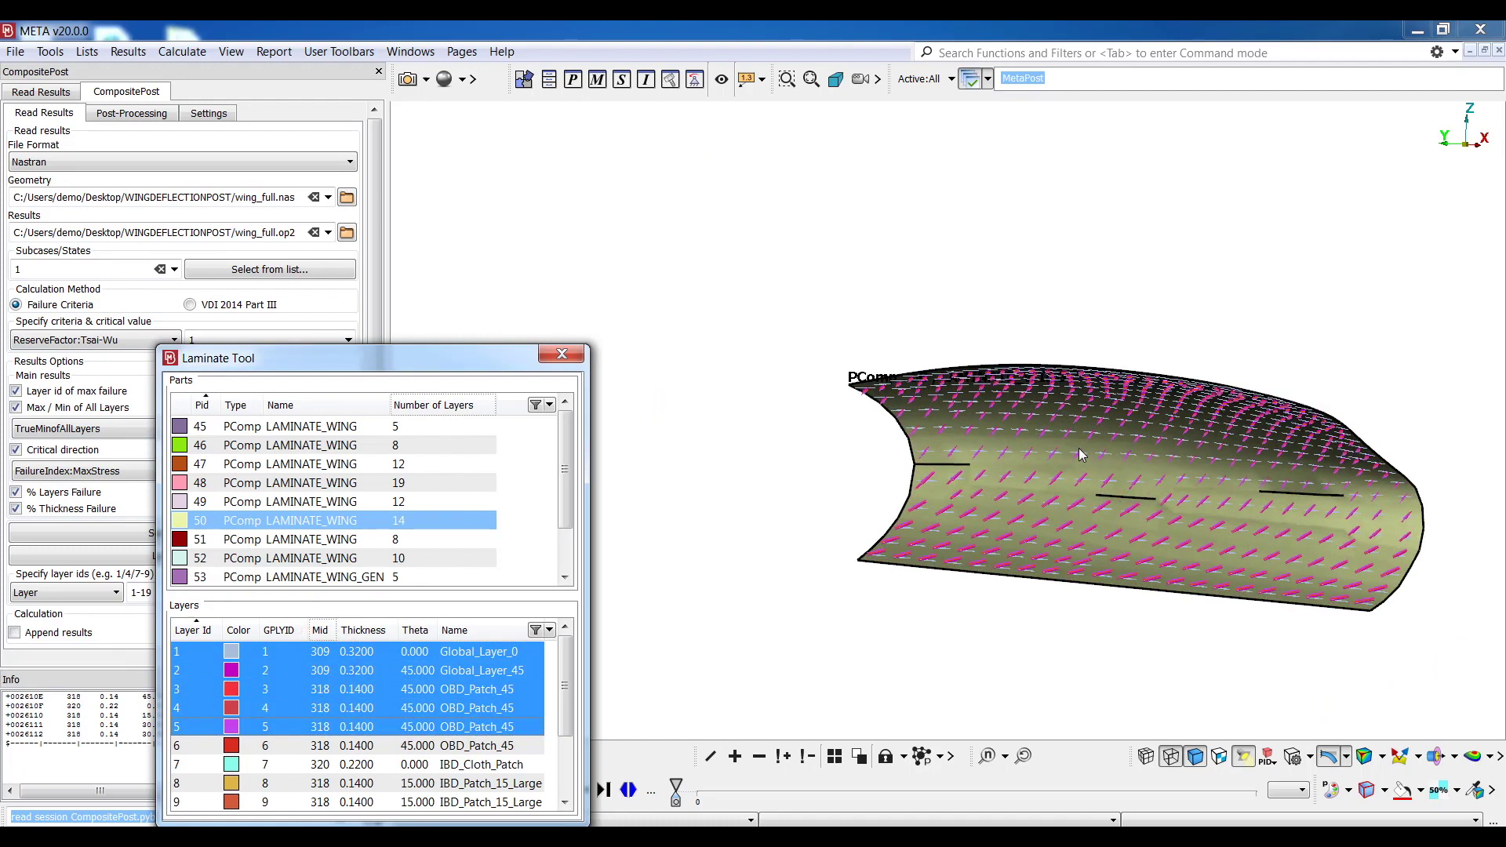
{"action": "scroll", "coordinate": [1079, 453], "scroll_direction": "up", "scroll_amount": 5}
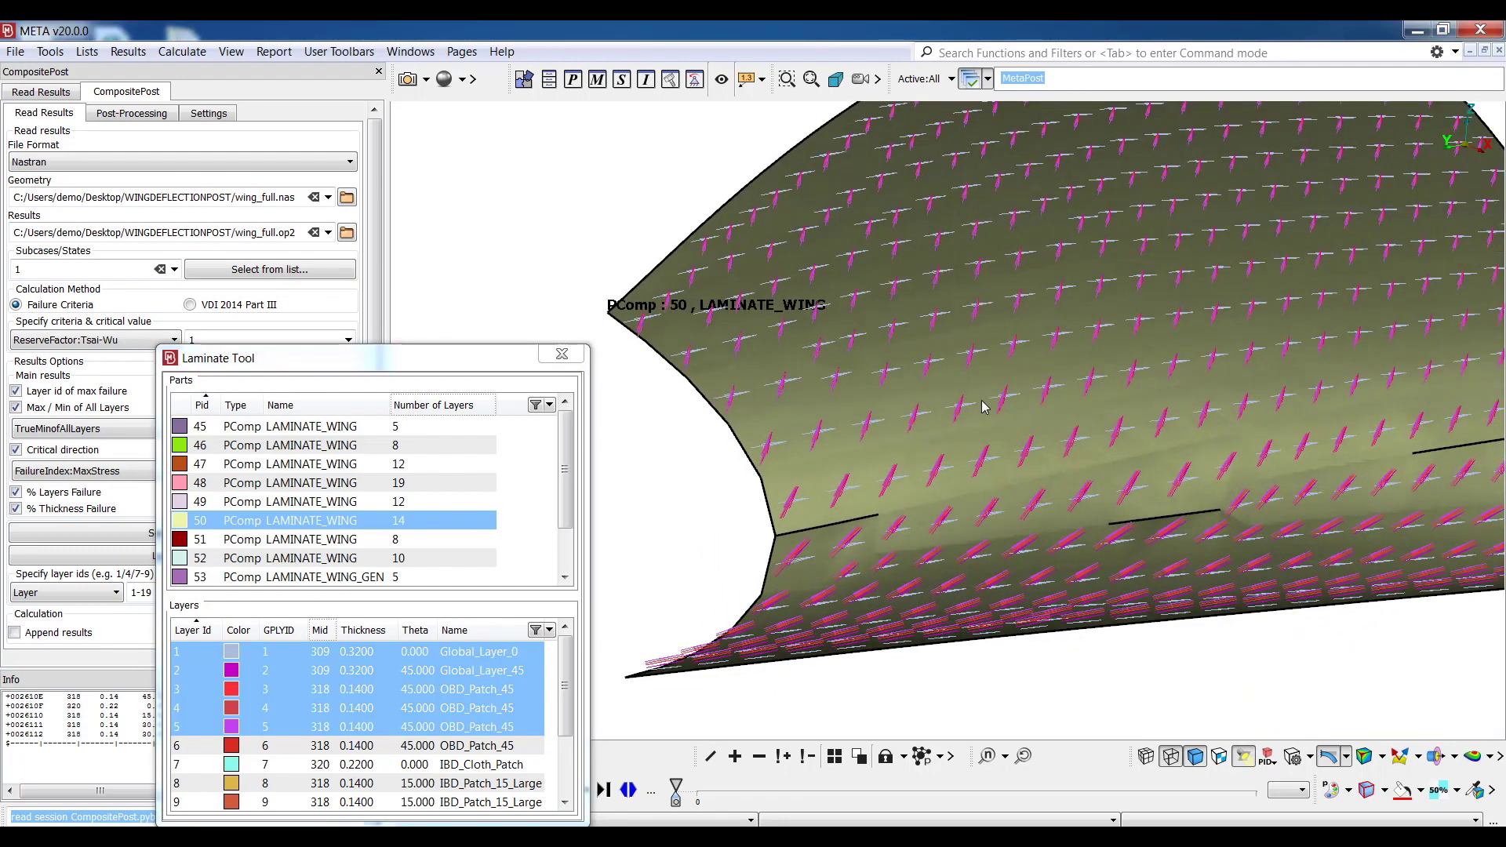
{"action": "left_click_drag", "start_coordinate": [984, 407], "coordinate": [1063, 491], "text": "ctrl"}
{"action": "scroll", "coordinate": [1053, 567], "scroll_direction": "up", "scroll_amount": 1}
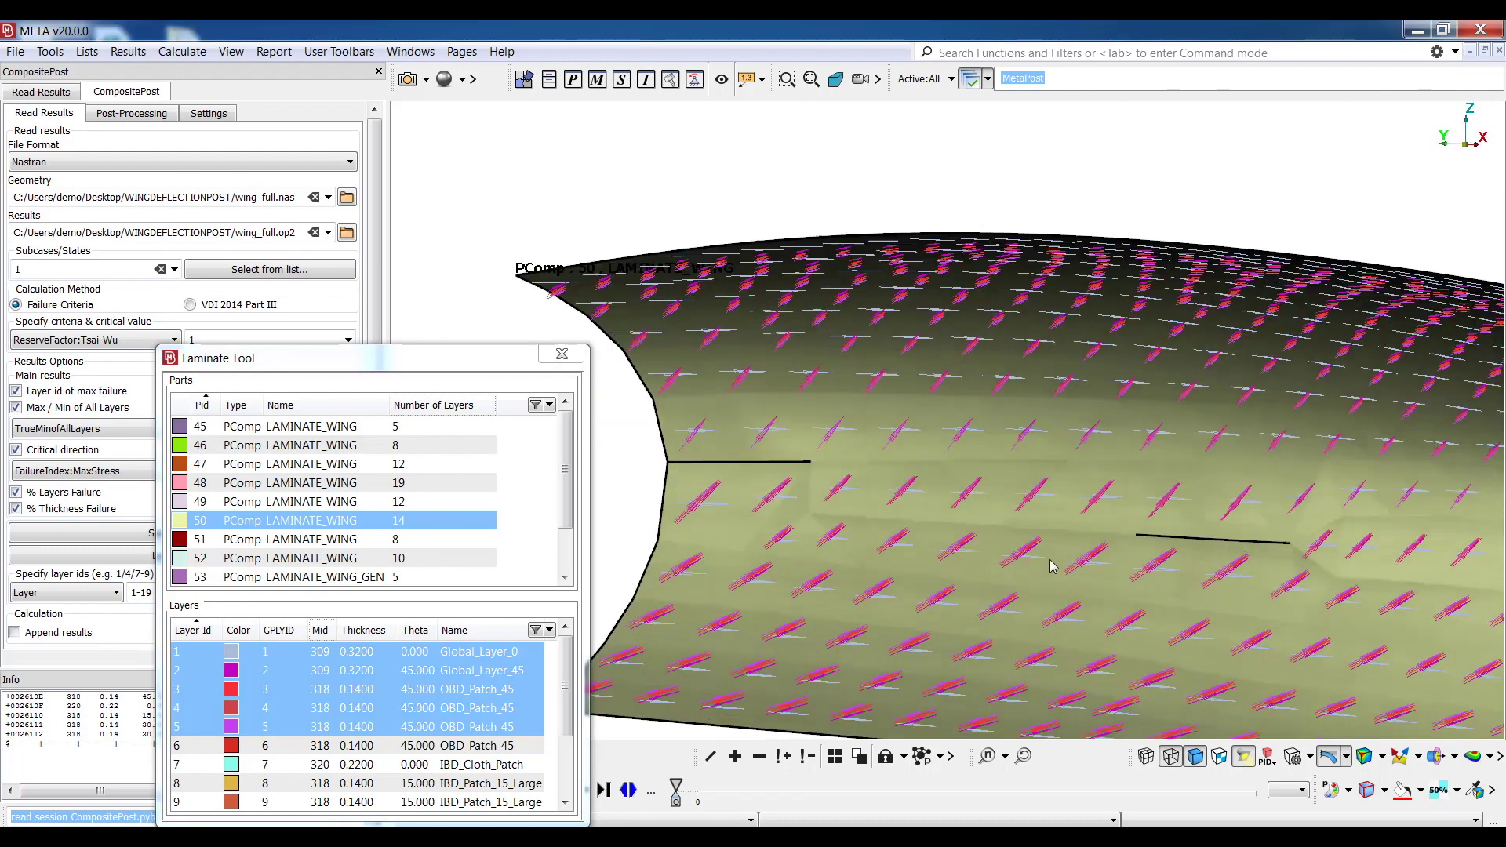
{"action": "scroll", "coordinate": [1051, 564], "scroll_direction": "up", "scroll_amount": 5}
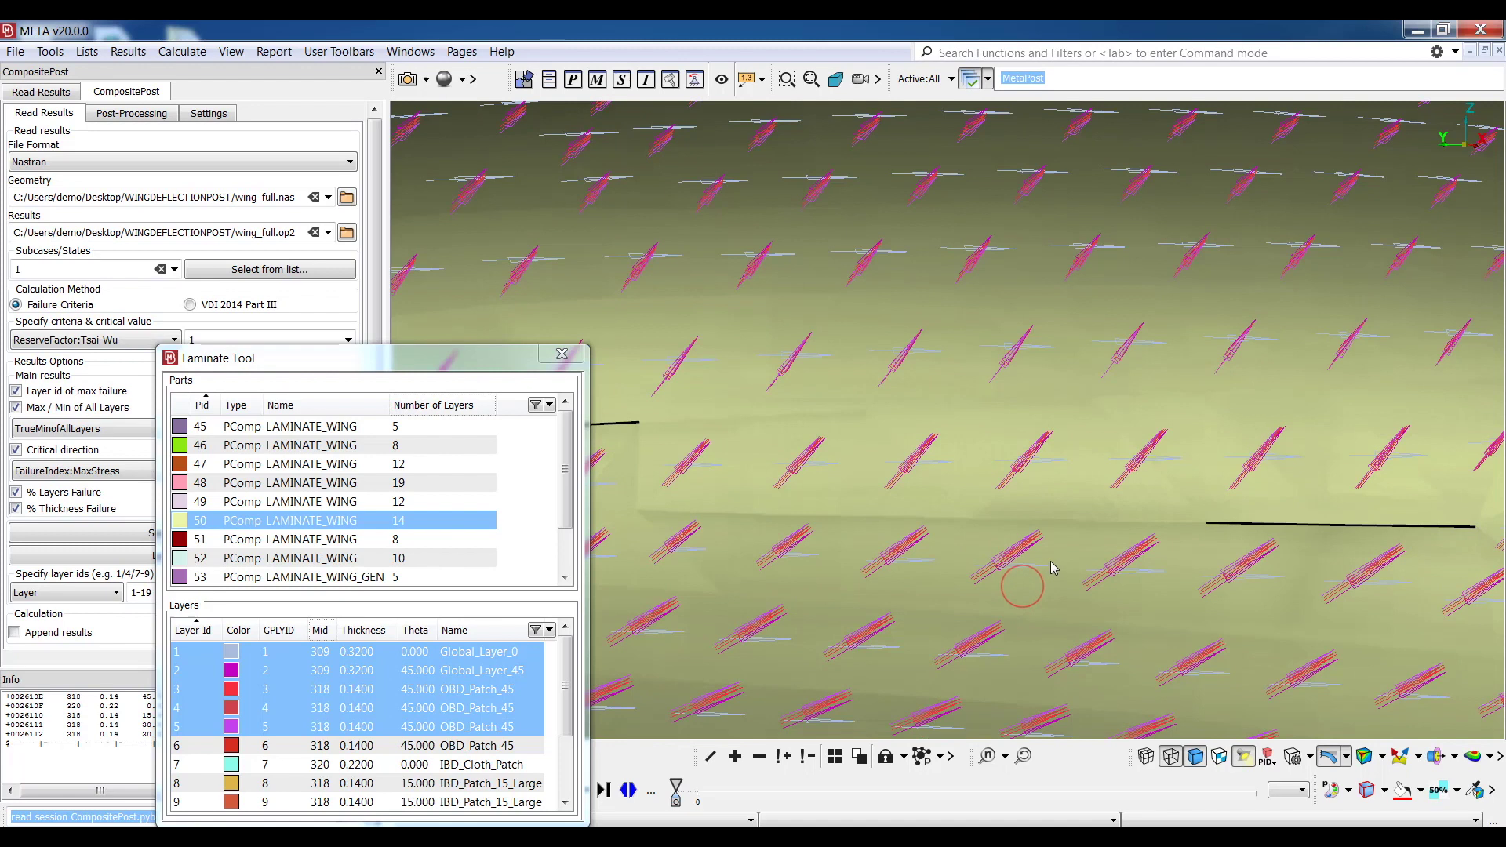
{"action": "left_click_drag", "start_coordinate": [1051, 561], "coordinate": [1030, 534], "text": "ctrl"}
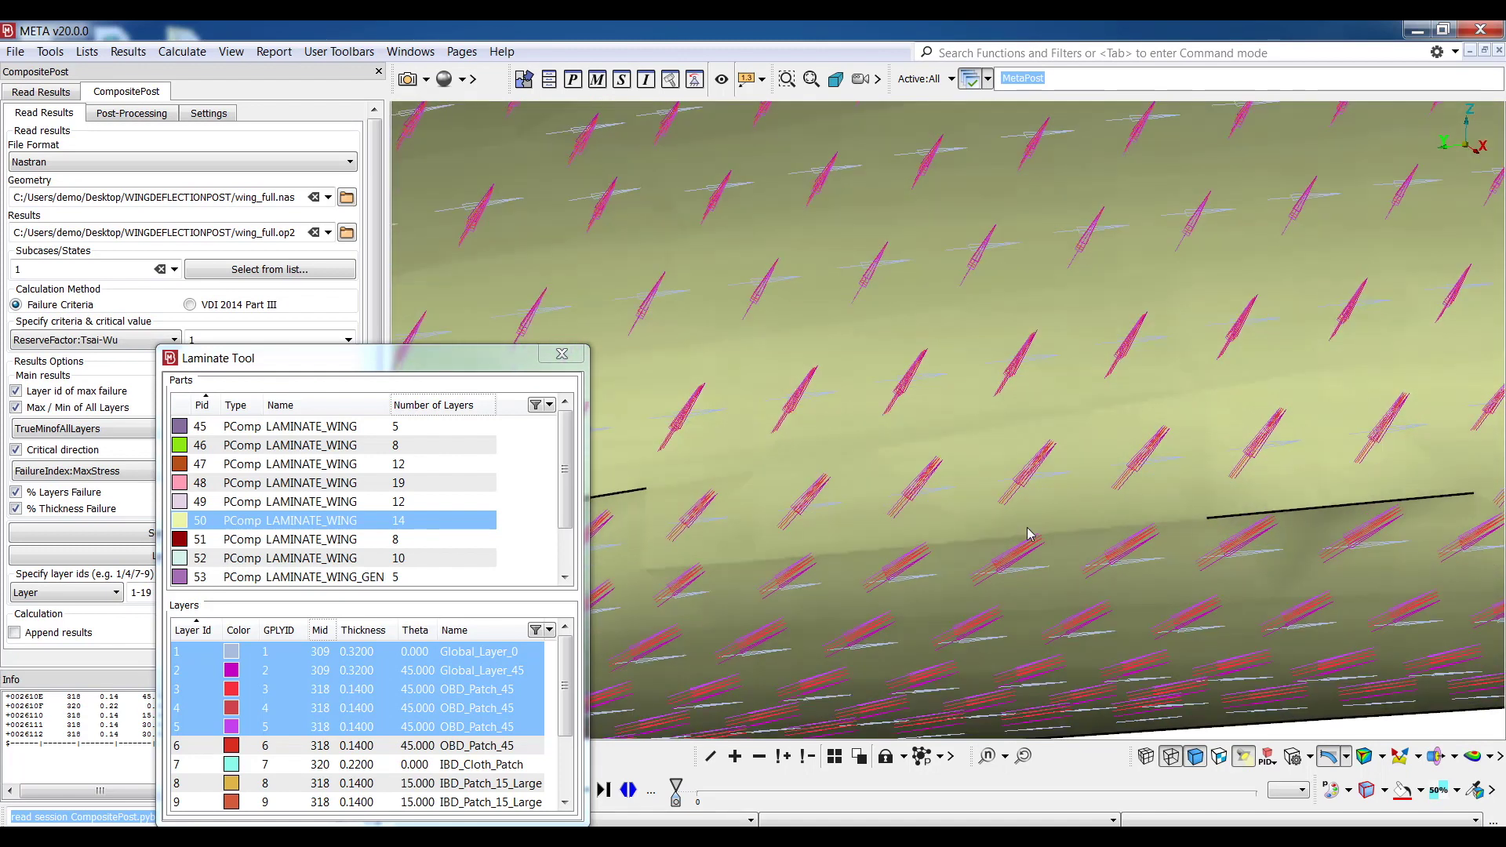
{"action": "left_click", "coordinate": [1146, 755]}
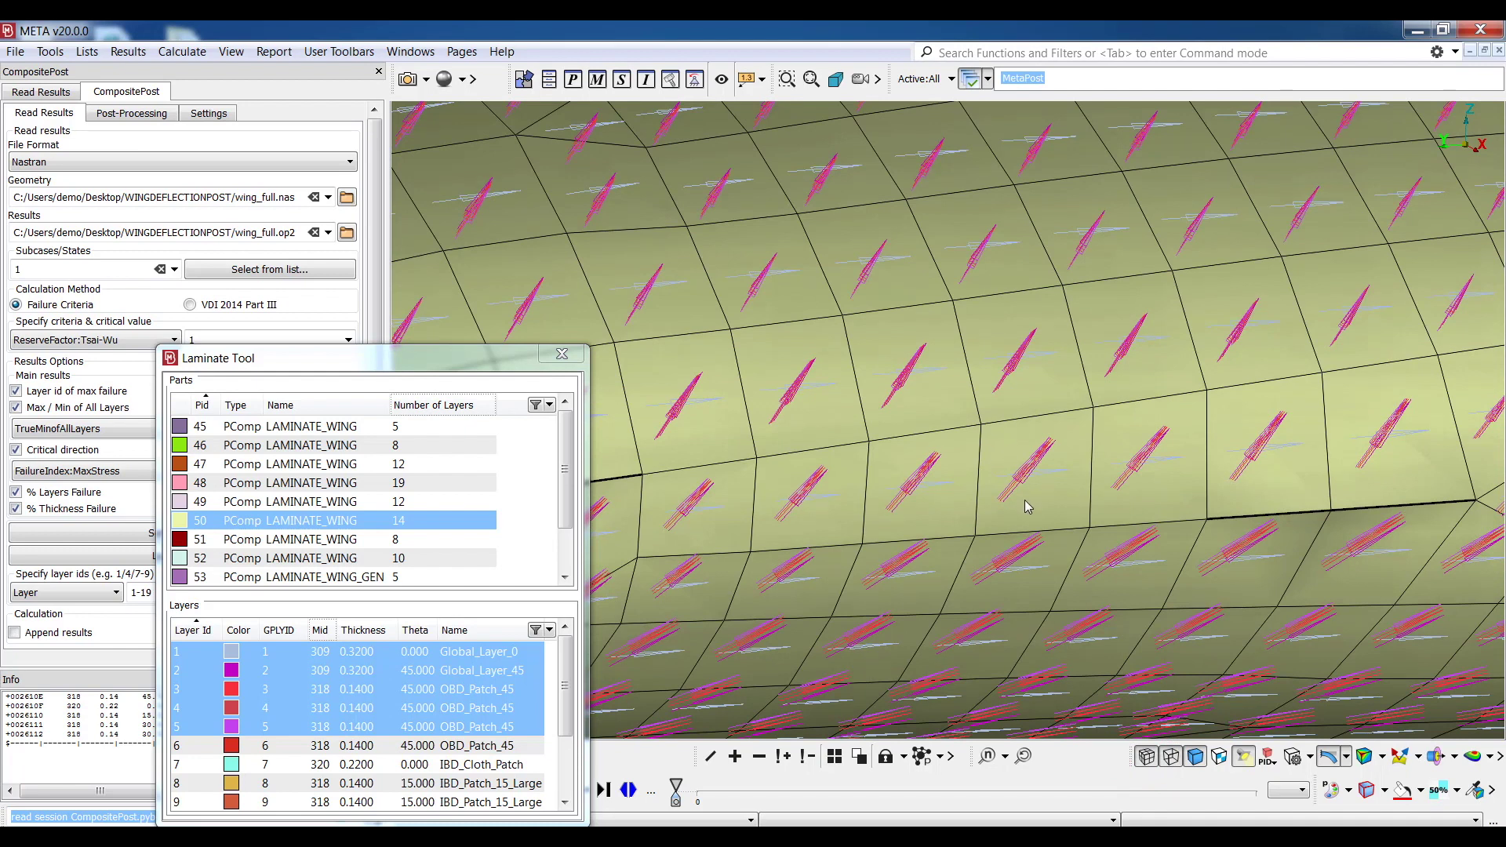
{"action": "left_click", "coordinate": [208, 113]}
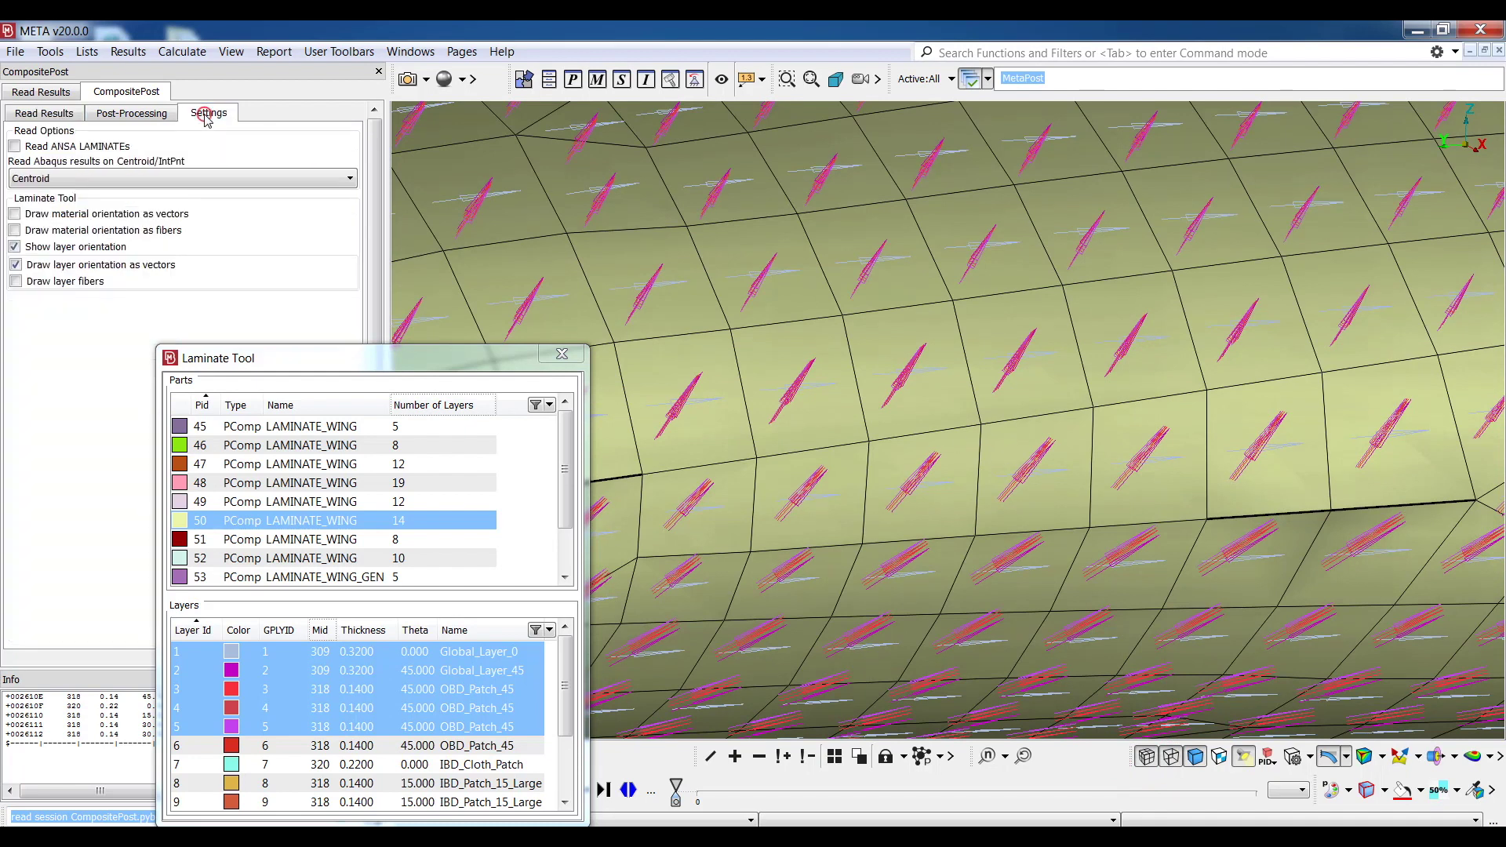
Step: Draw material orientation as fibers on a plain mesh, fit the wing, and close the Laminate Tool
{"action": "left_click", "coordinate": [88, 232]}
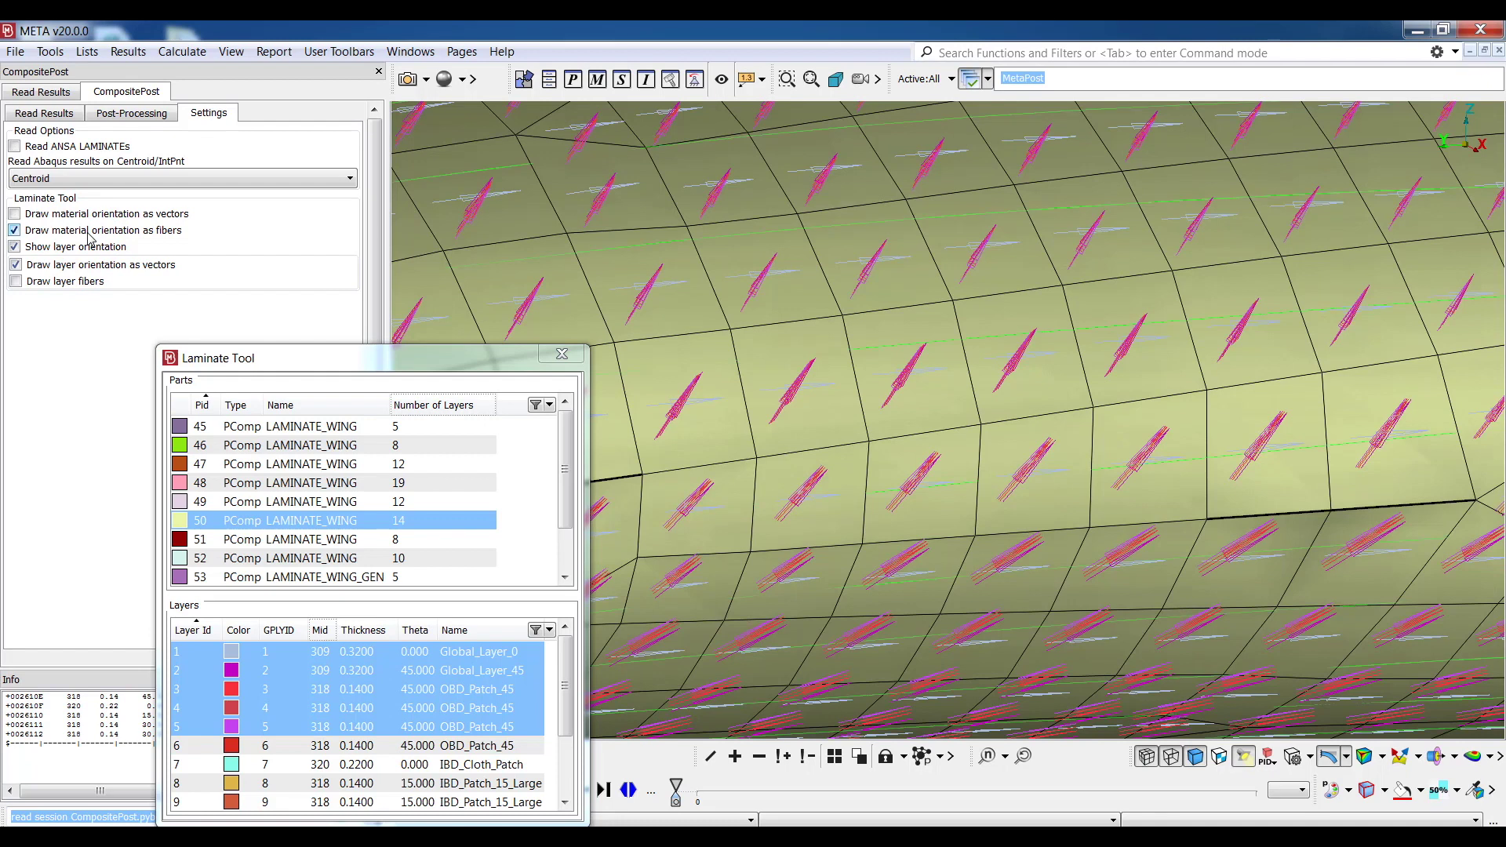
{"action": "left_click", "coordinate": [837, 761]}
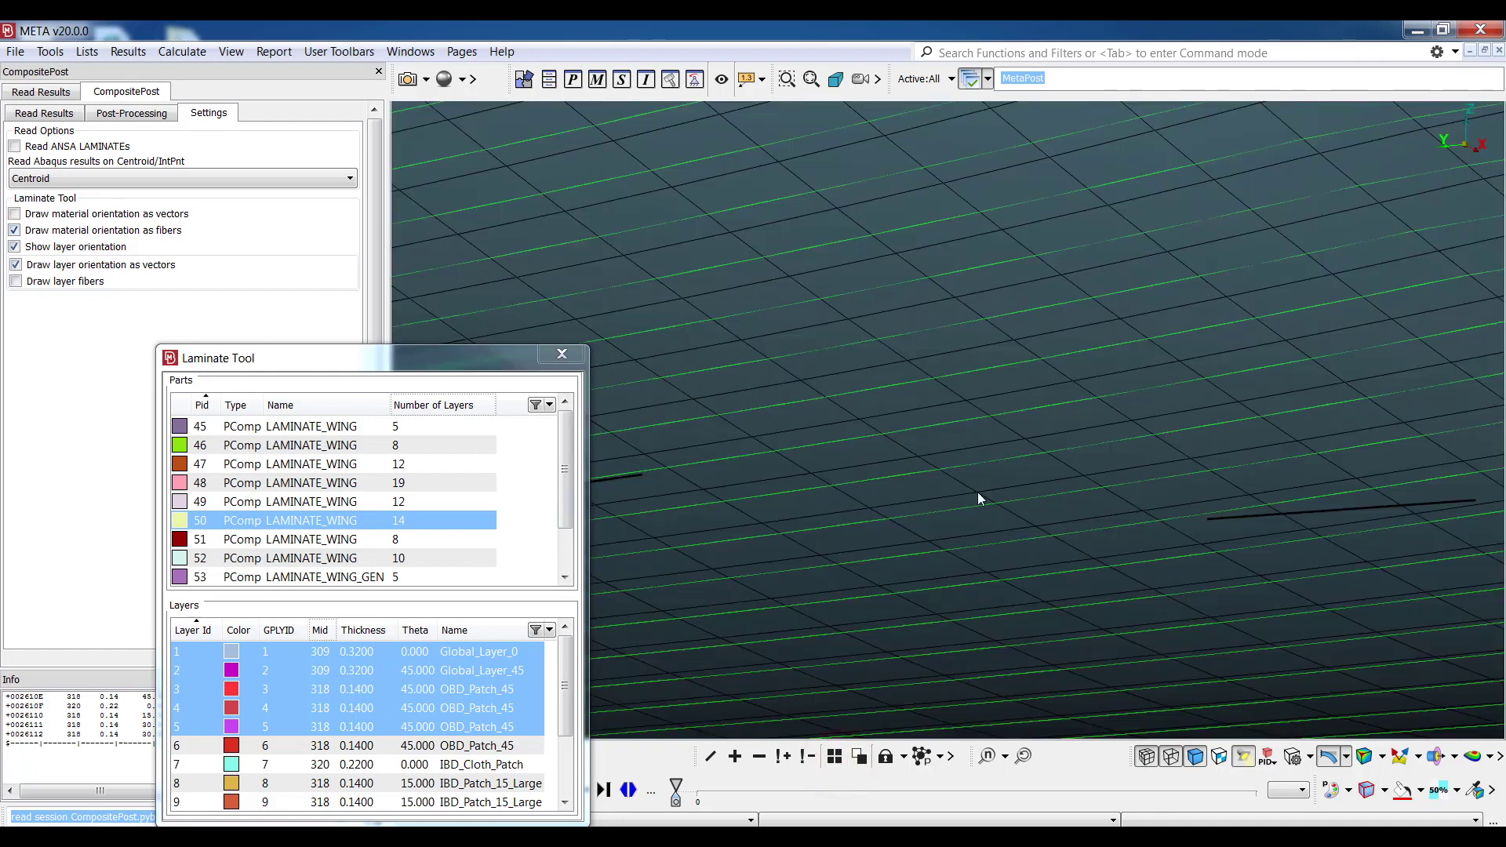
{"action": "key", "text": "f"}
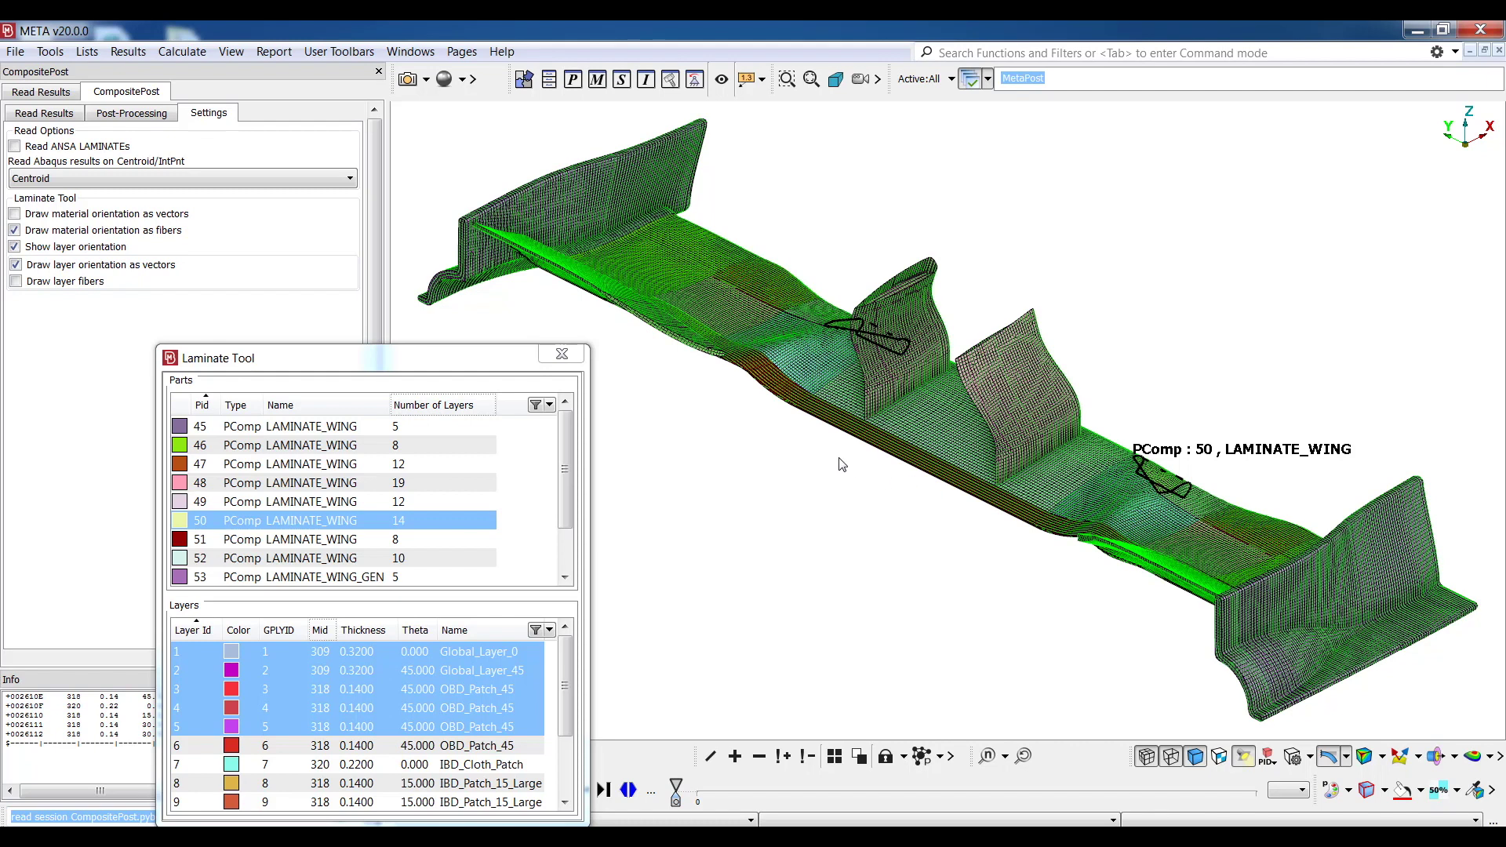
{"action": "left_click", "coordinate": [562, 355]}
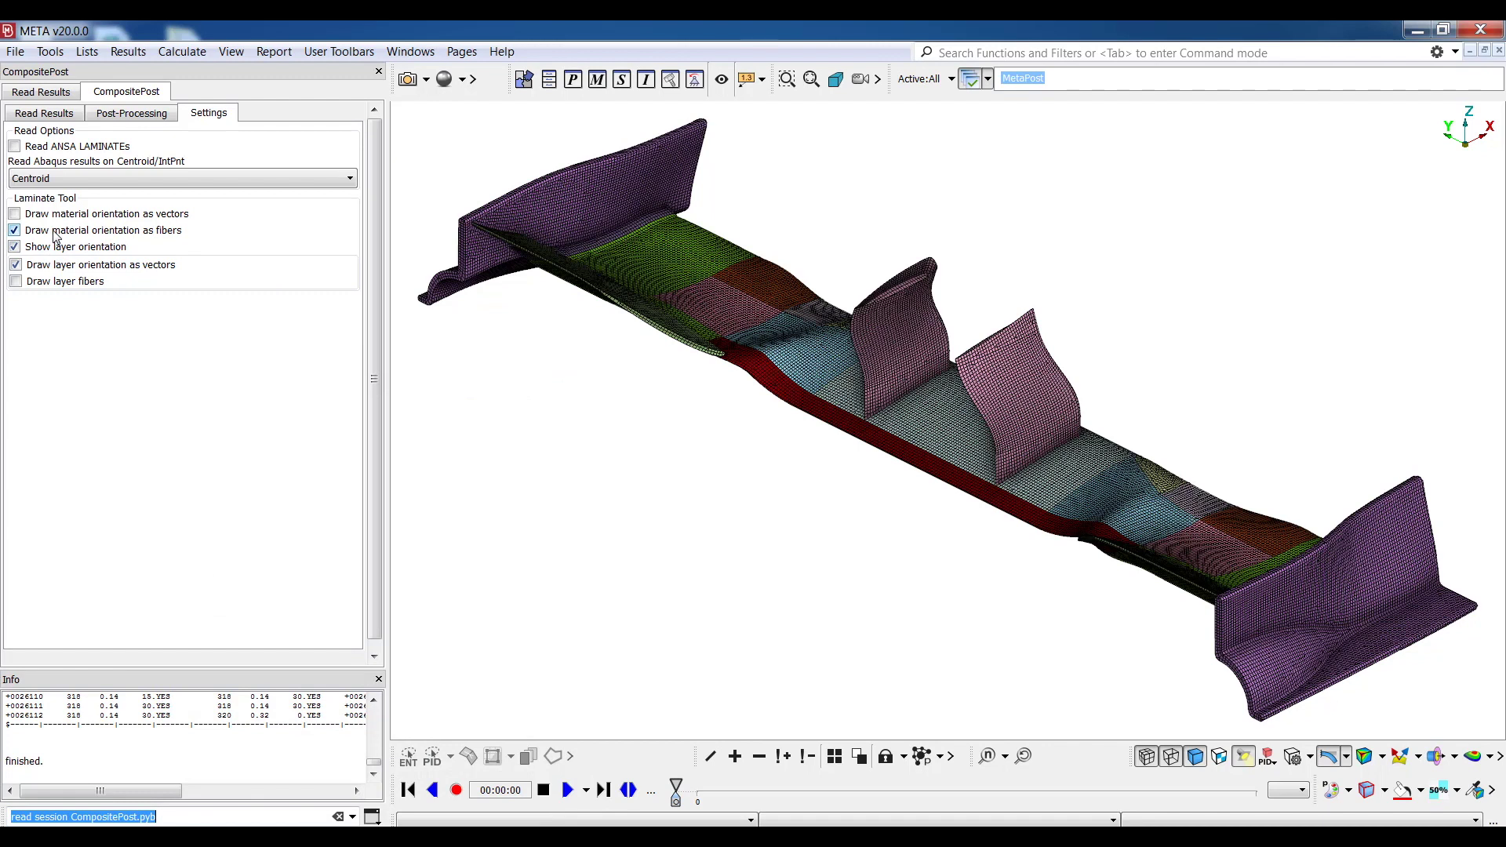
Step: Stop drawing fibers and keep ReserveFactor:Tsai-Wu as the failure criterion
{"action": "left_click", "coordinate": [55, 232]}
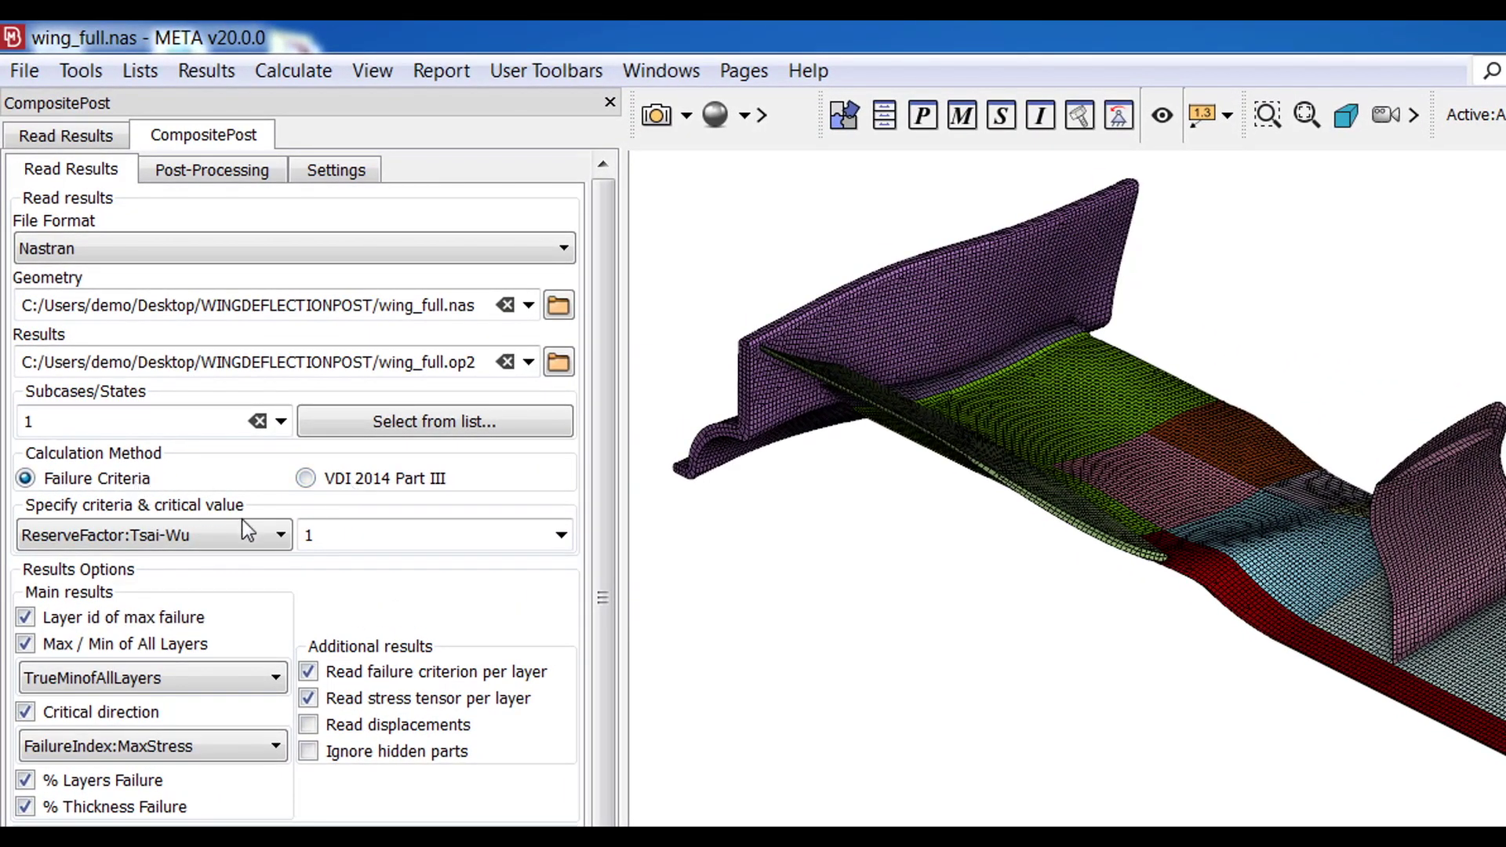
{"action": "left_click", "coordinate": [274, 536]}
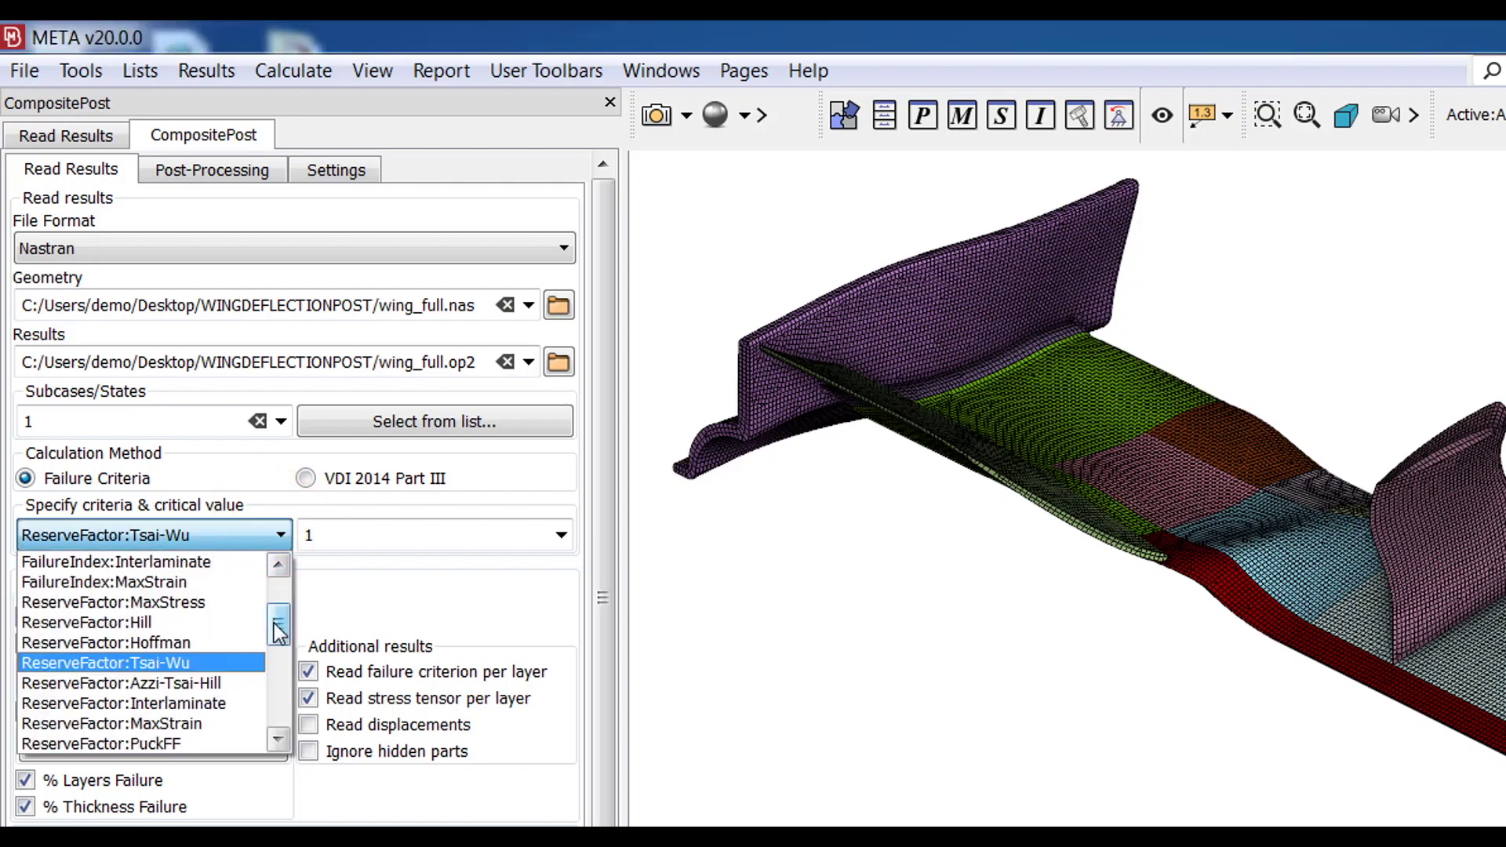
{"action": "mouse_move", "coordinate": [277, 624]}
{"action": "left_mouse_down"}
{"action": "mouse_move", "coordinate": [280, 718]}
{"action": "mouse_move", "coordinate": [279, 616]}
{"action": "left_mouse_up"}
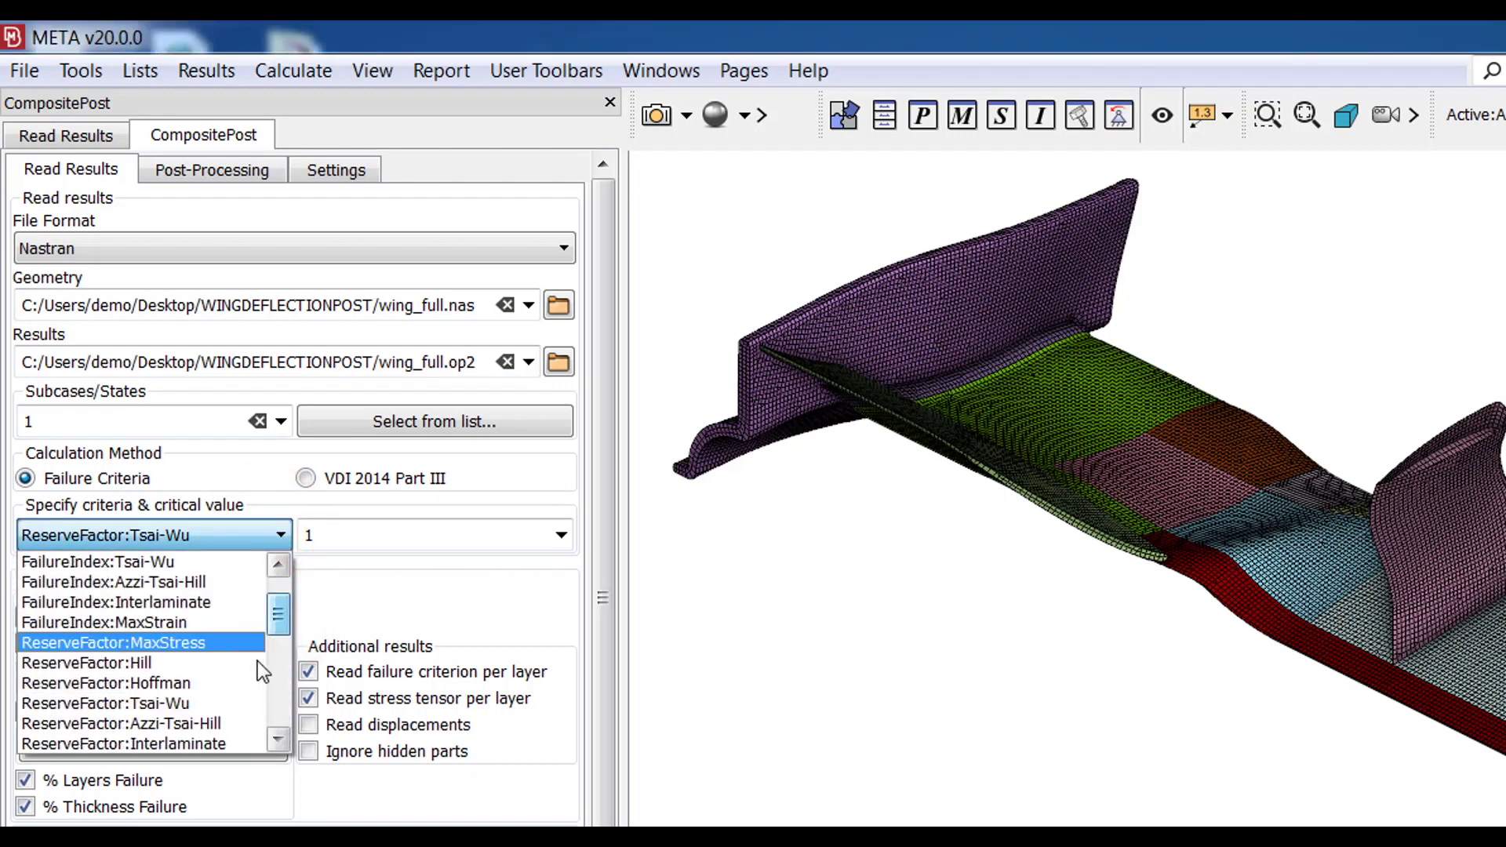
{"action": "left_click", "coordinate": [217, 699]}
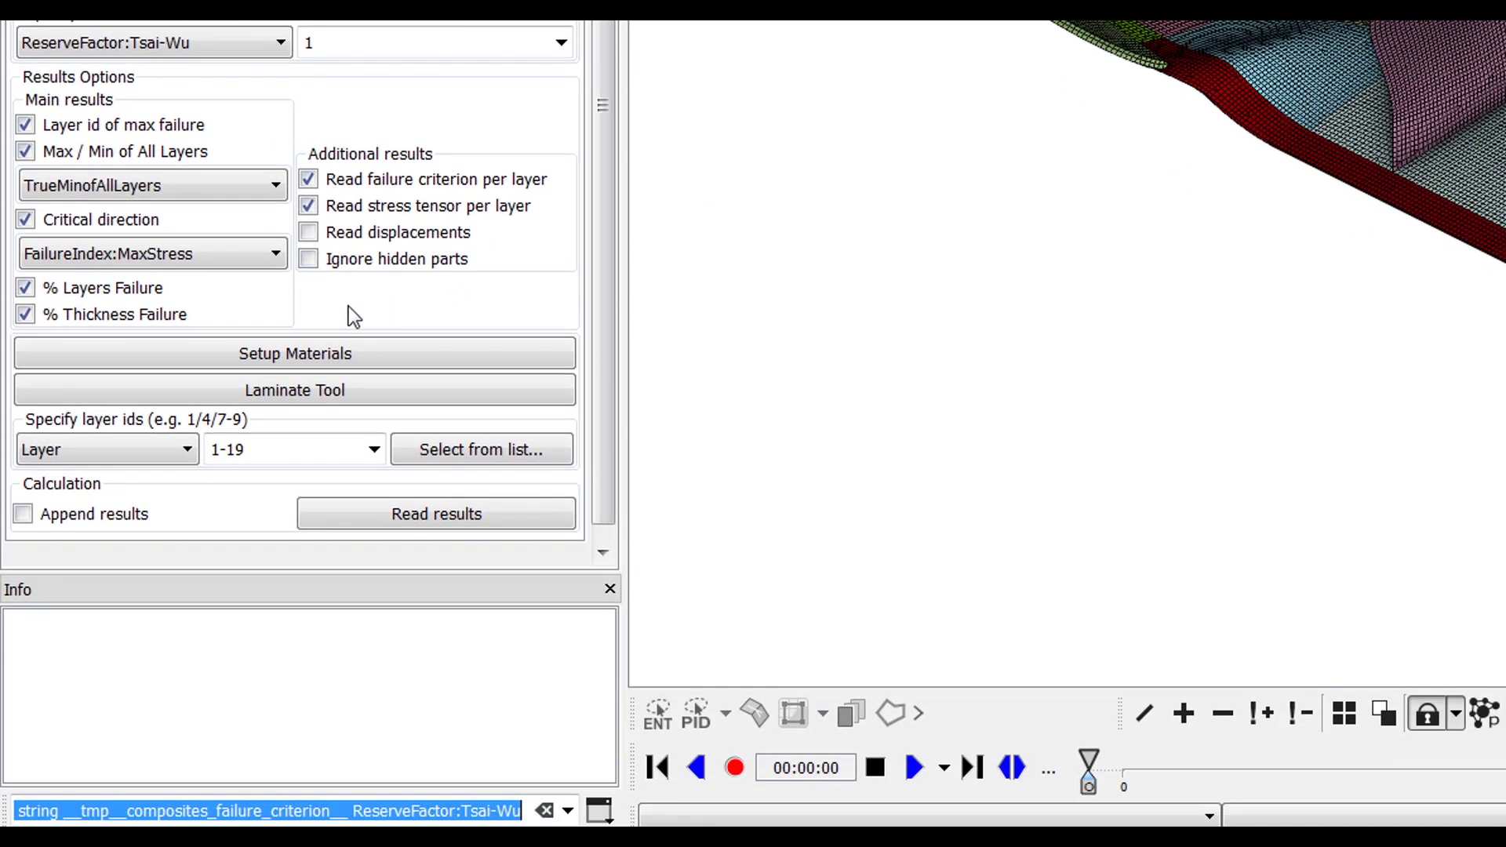
Step: Set the layer-id type to GlobalLayer
{"action": "left_click", "coordinate": [187, 449]}
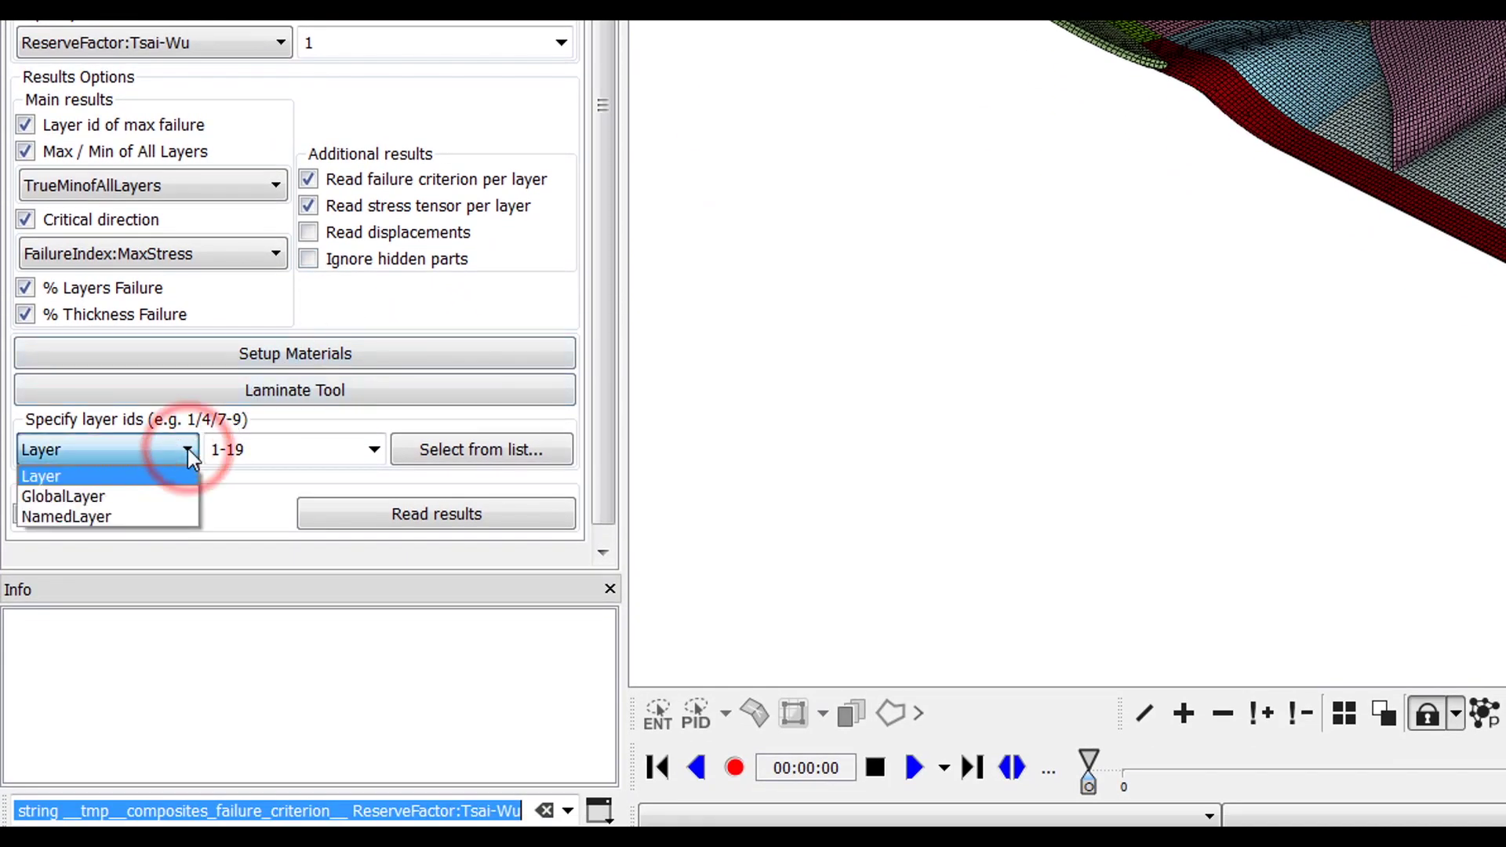
{"action": "left_click", "coordinate": [143, 493]}
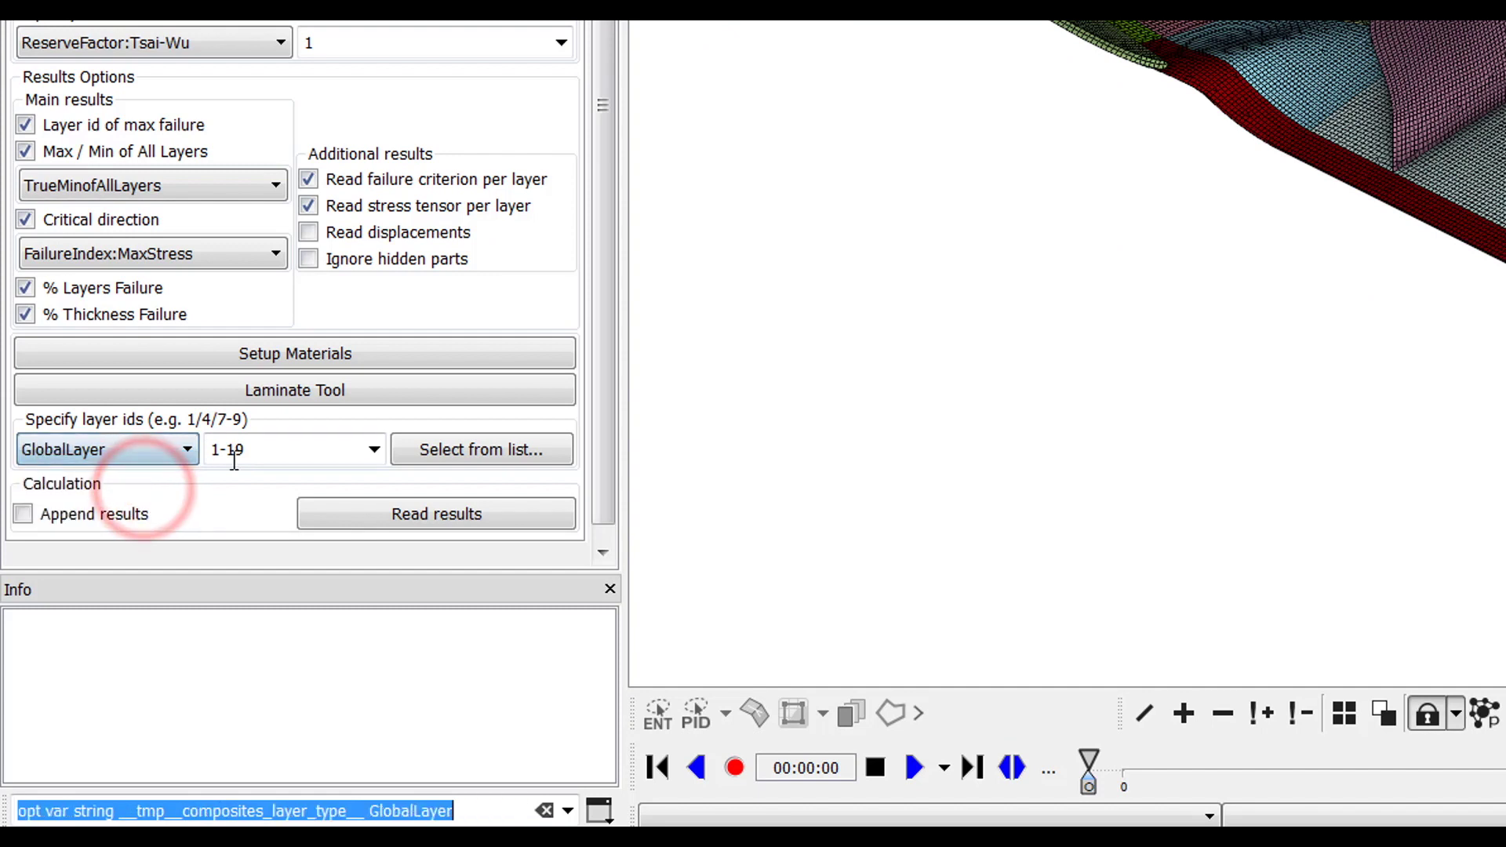
Step: Select global layers 1–19 from the list and read the results
{"action": "left_click", "coordinate": [419, 451]}
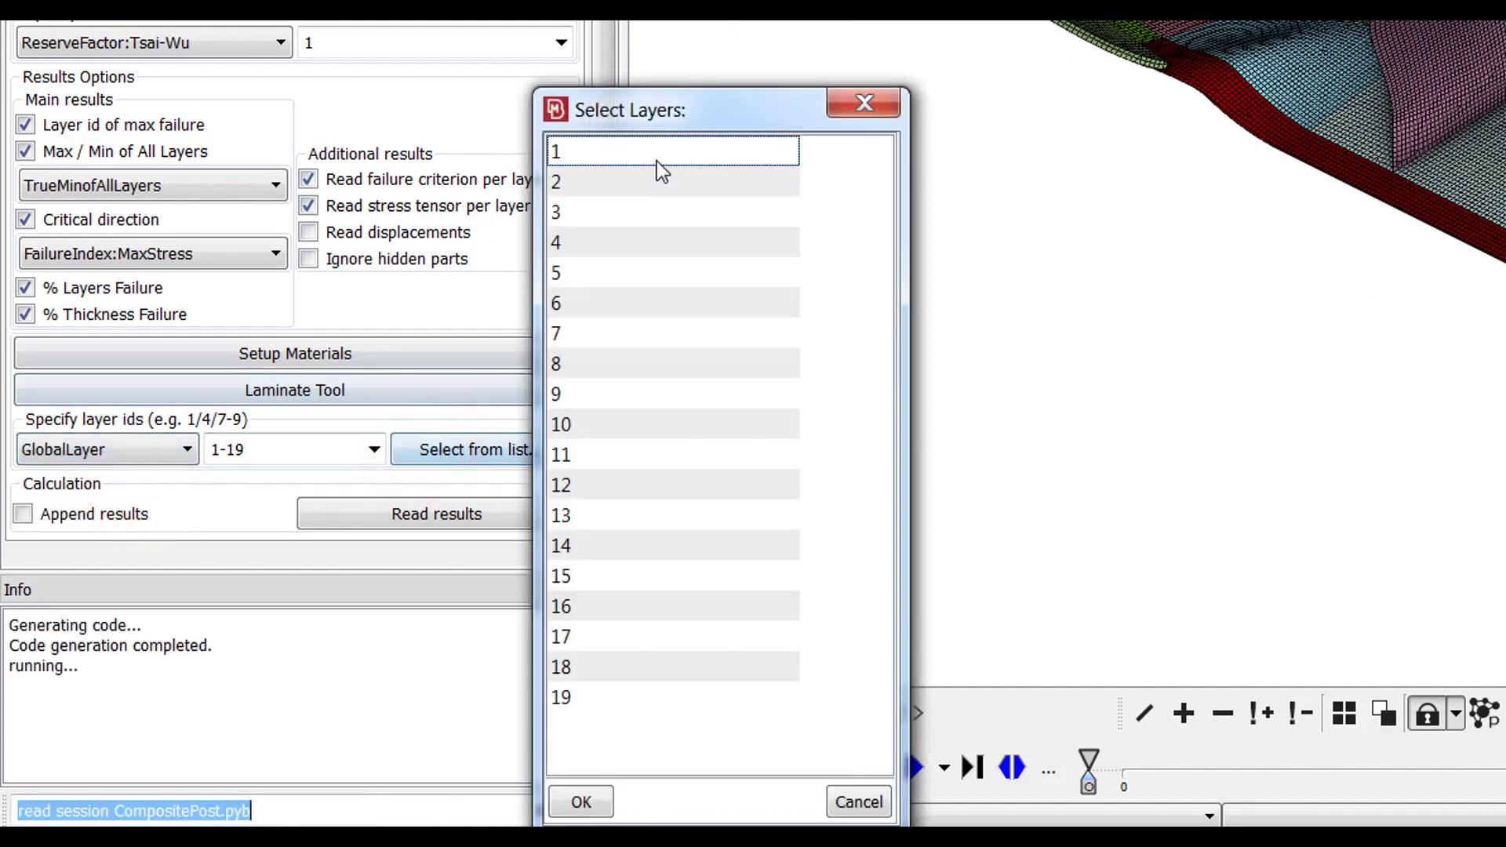
{"action": "left_click_drag", "start_coordinate": [653, 152], "coordinate": [582, 745]}
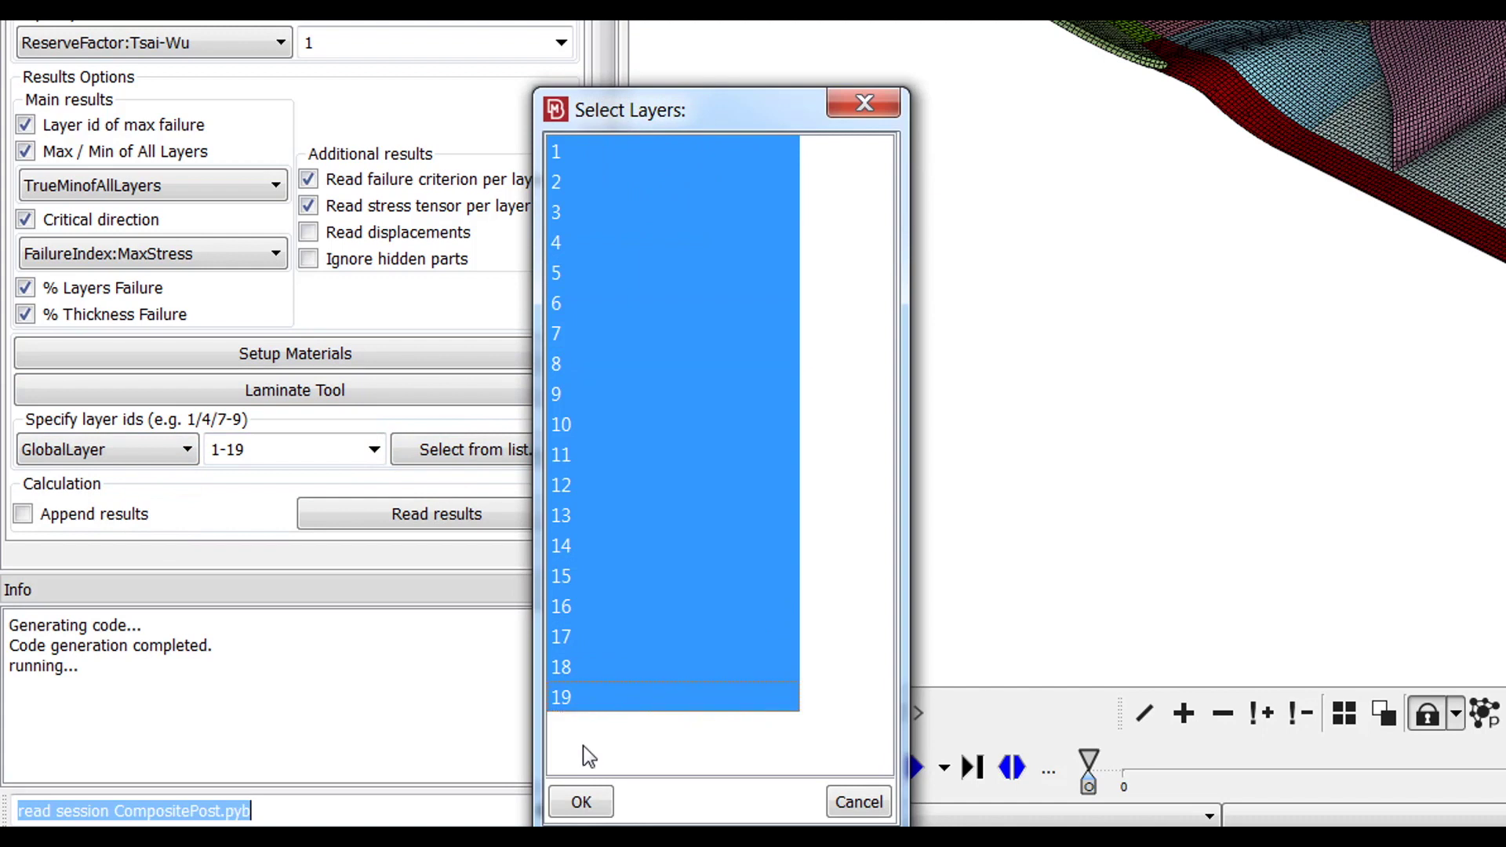
{"action": "left_click", "coordinate": [581, 801]}
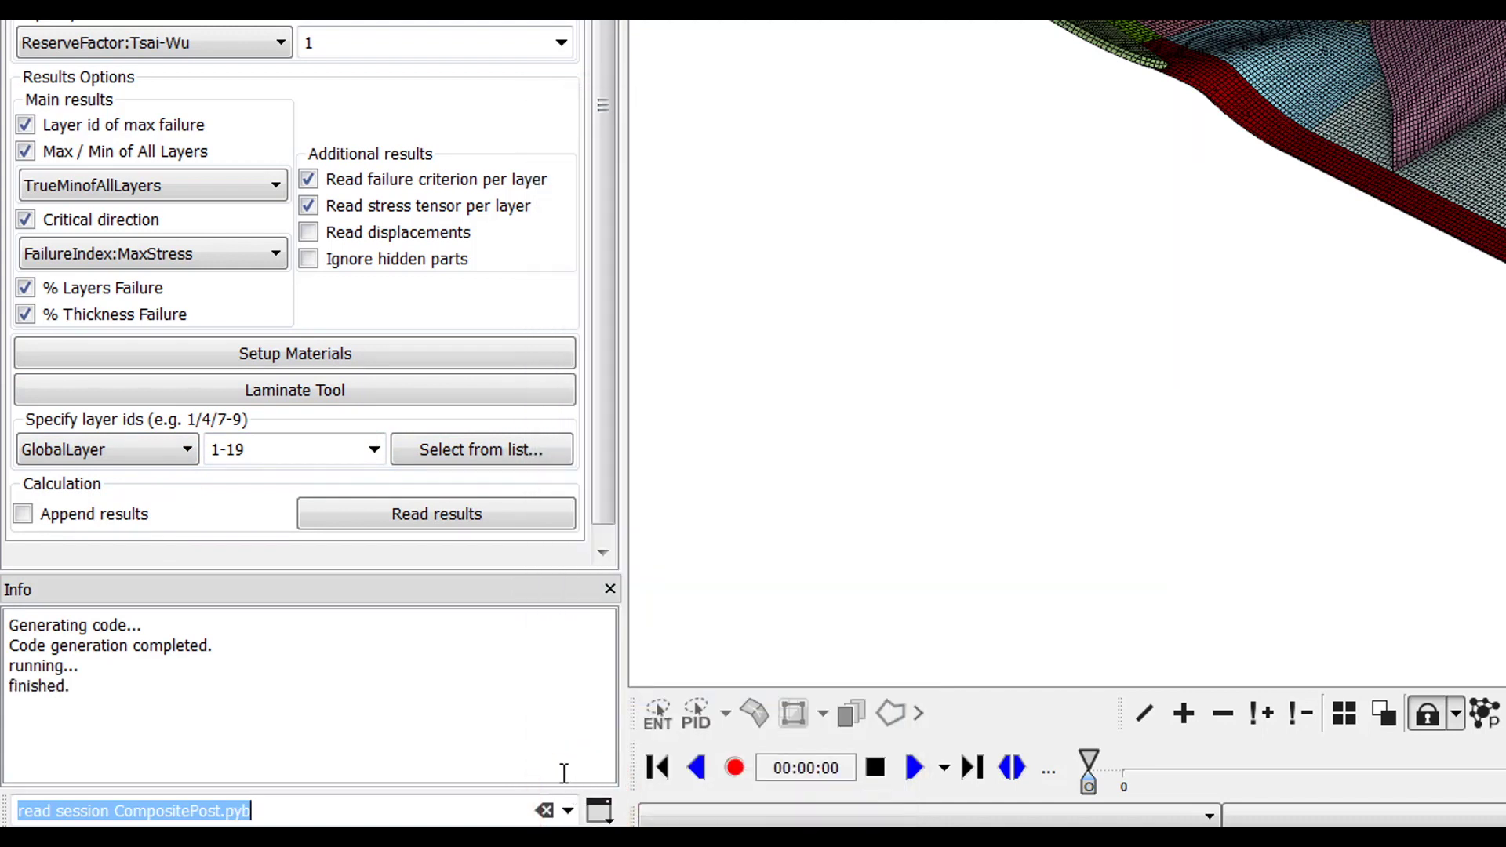
{"action": "left_click", "coordinate": [497, 520]}
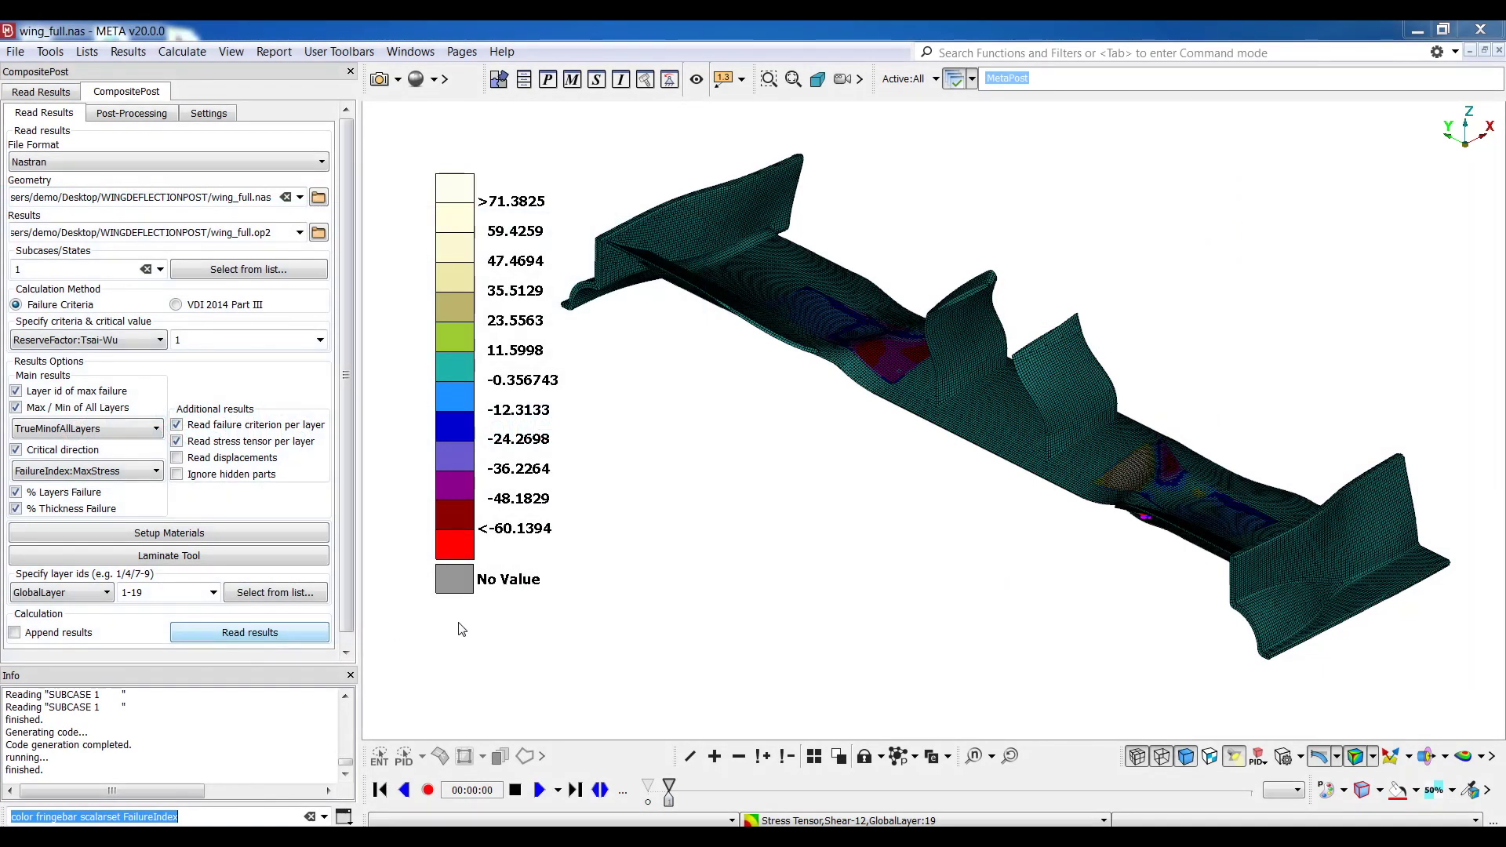
Step: Check the result-set list without changing it, then show the Post-Processing options
{"action": "left_click", "coordinate": [1052, 819]}
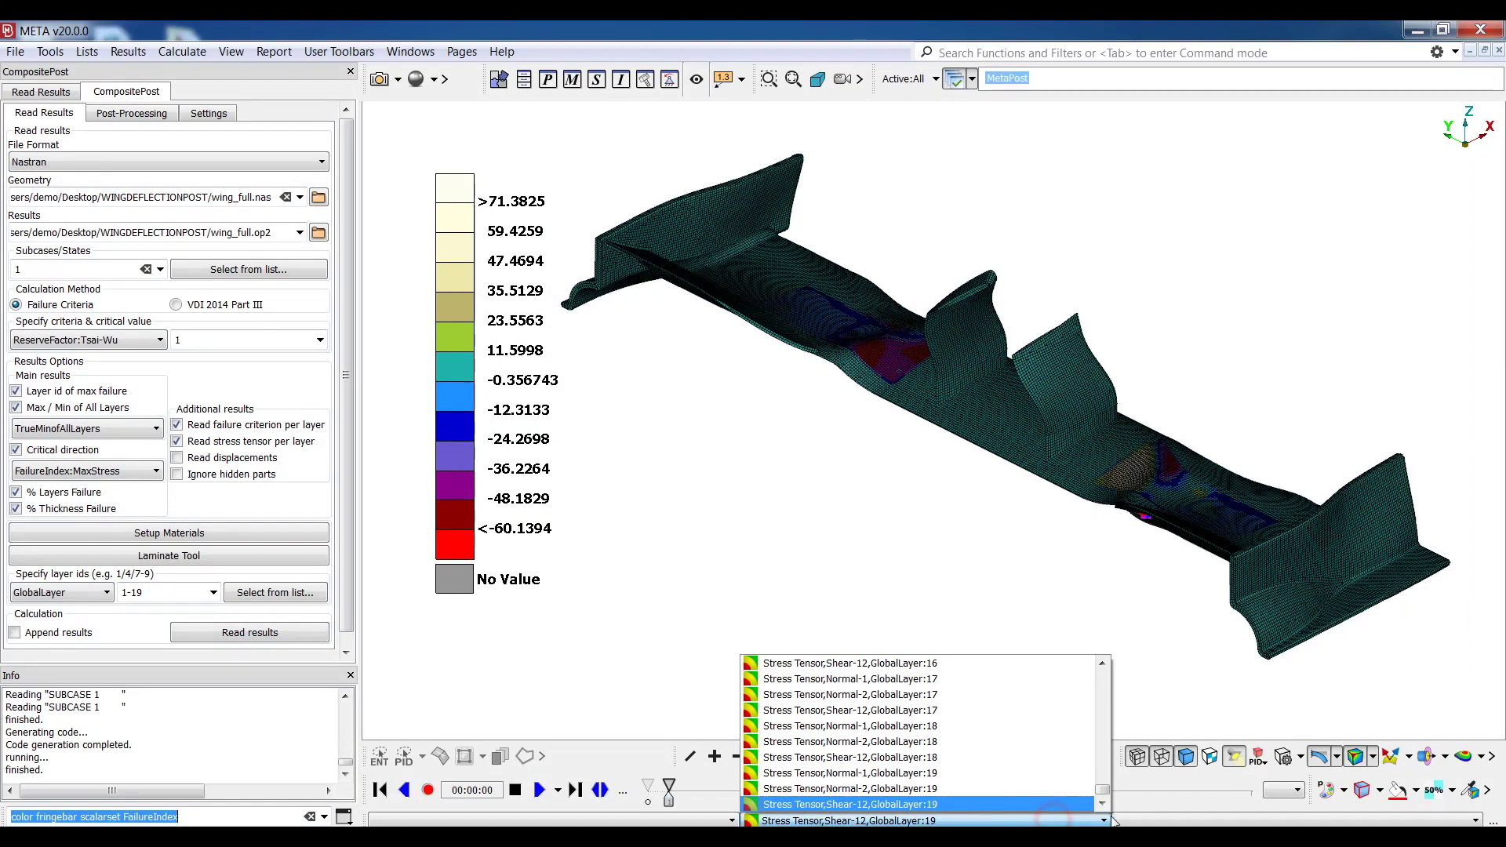
{"action": "mouse_move", "coordinate": [1102, 794]}
{"action": "left_mouse_down"}
{"action": "mouse_move", "coordinate": [1098, 683]}
{"action": "mouse_move", "coordinate": [1111, 802]}
{"action": "left_mouse_up"}
{"action": "left_click", "coordinate": [1165, 725]}
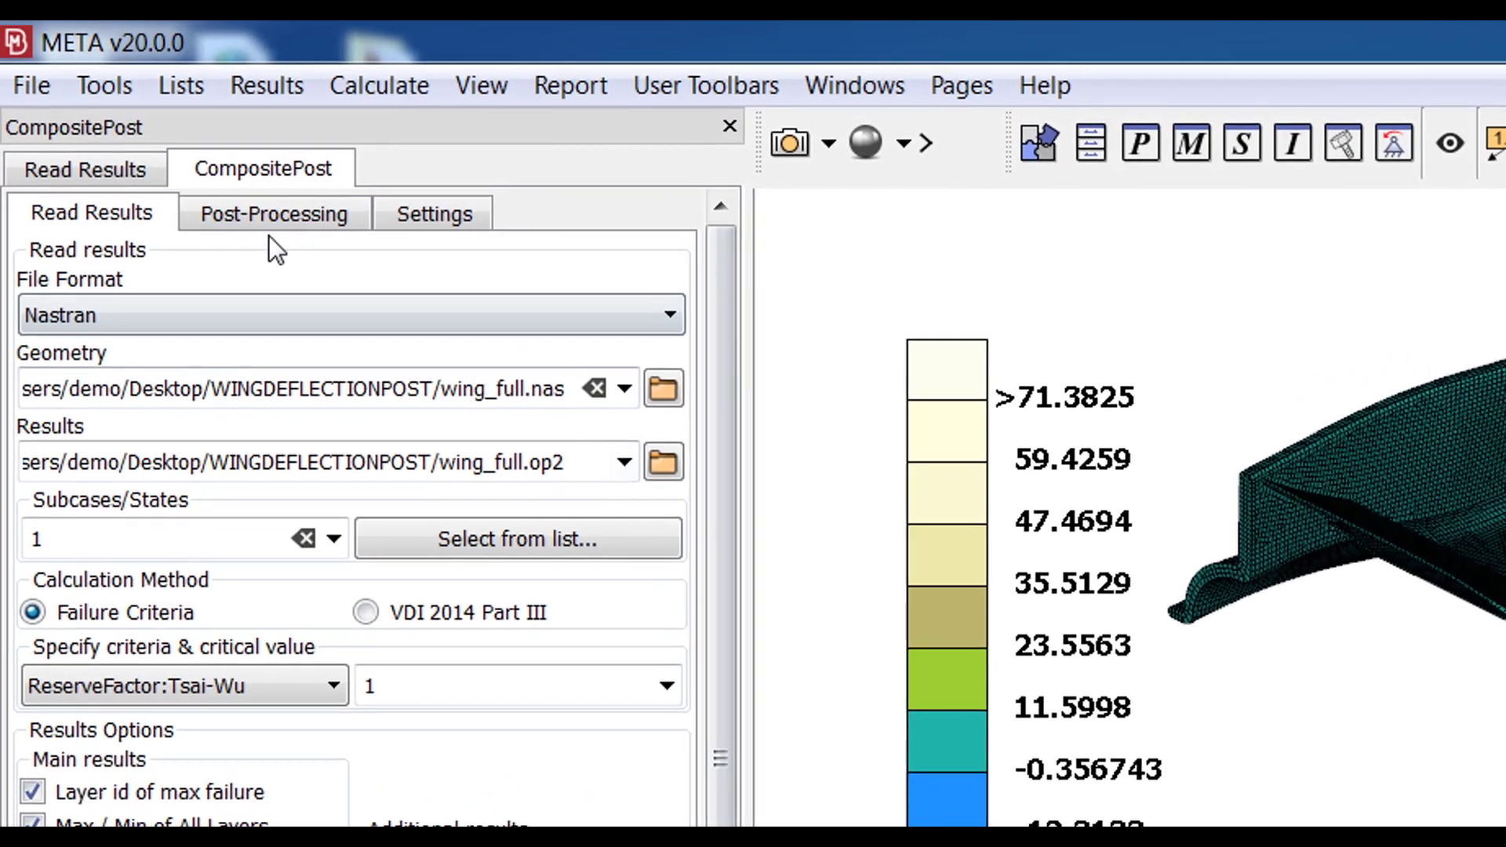
{"action": "left_click", "coordinate": [274, 221]}
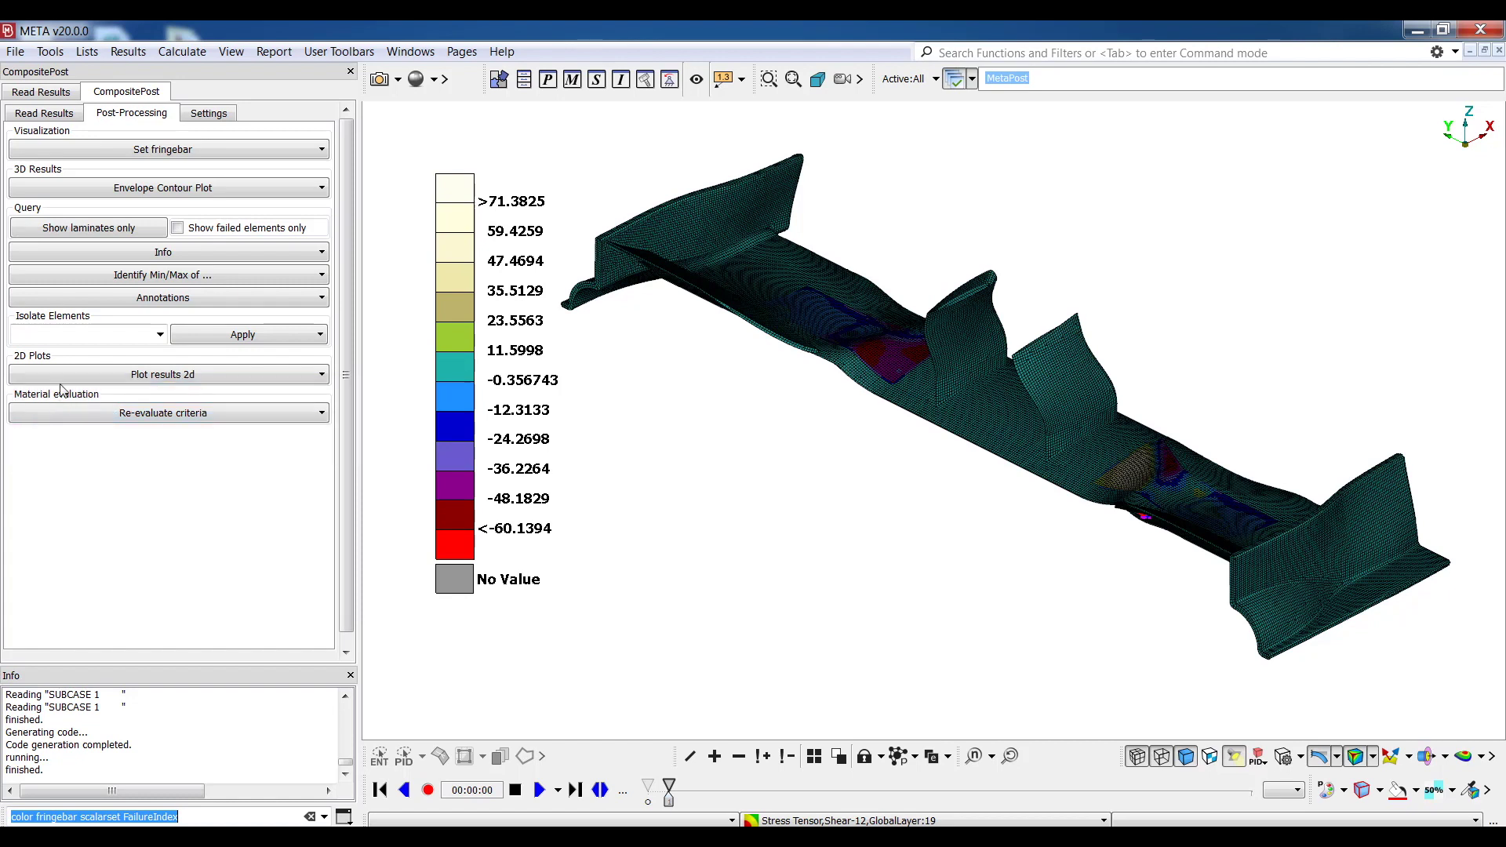
Step: Turn on Auto Update in the fringebar presets
{"action": "left_click", "coordinate": [257, 149]}
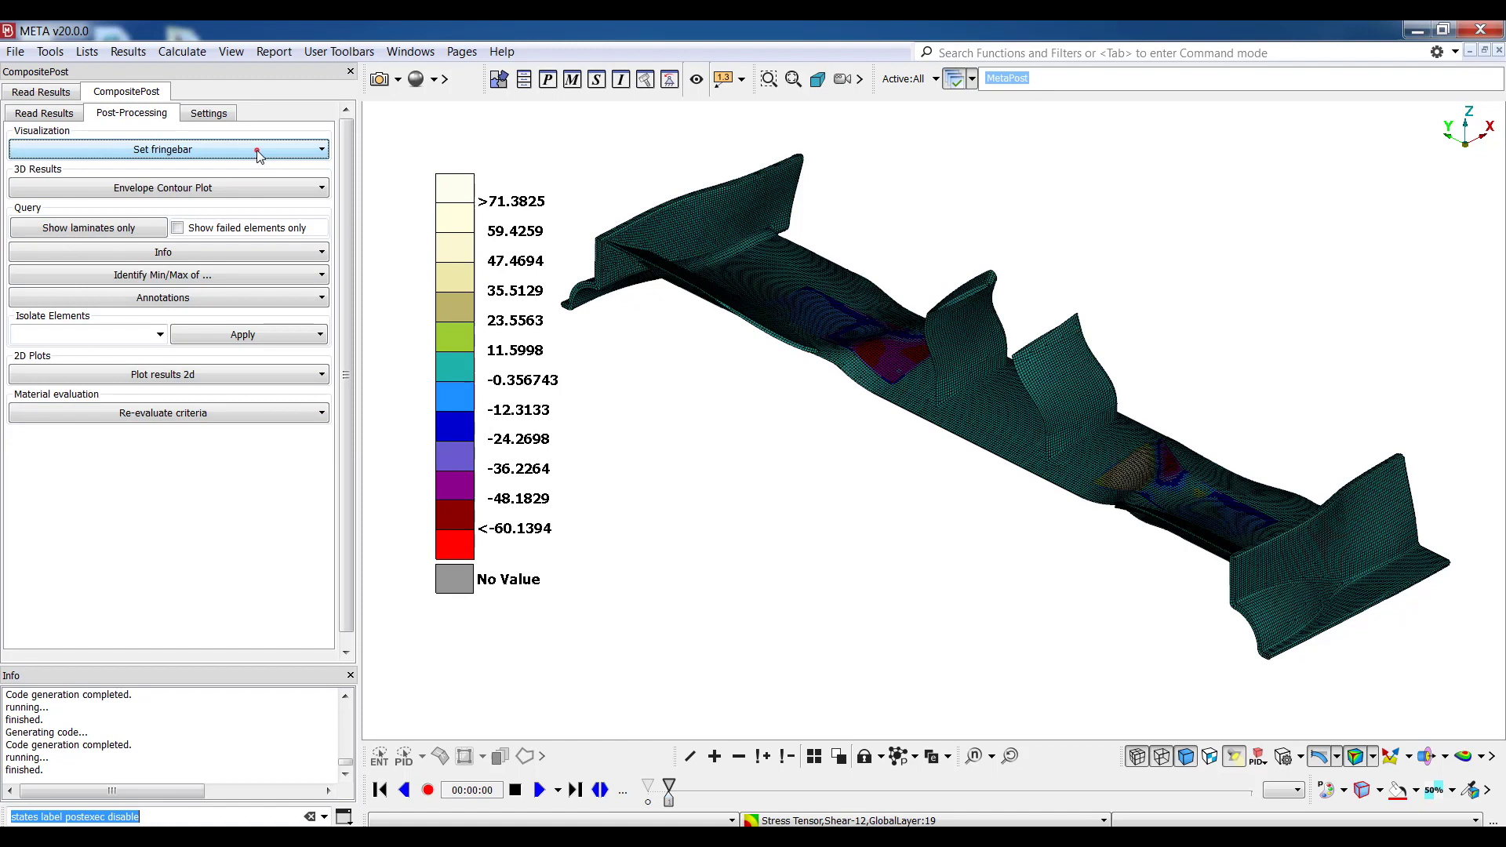
{"action": "left_click", "coordinate": [257, 149]}
{"action": "left_click", "coordinate": [58, 285]}
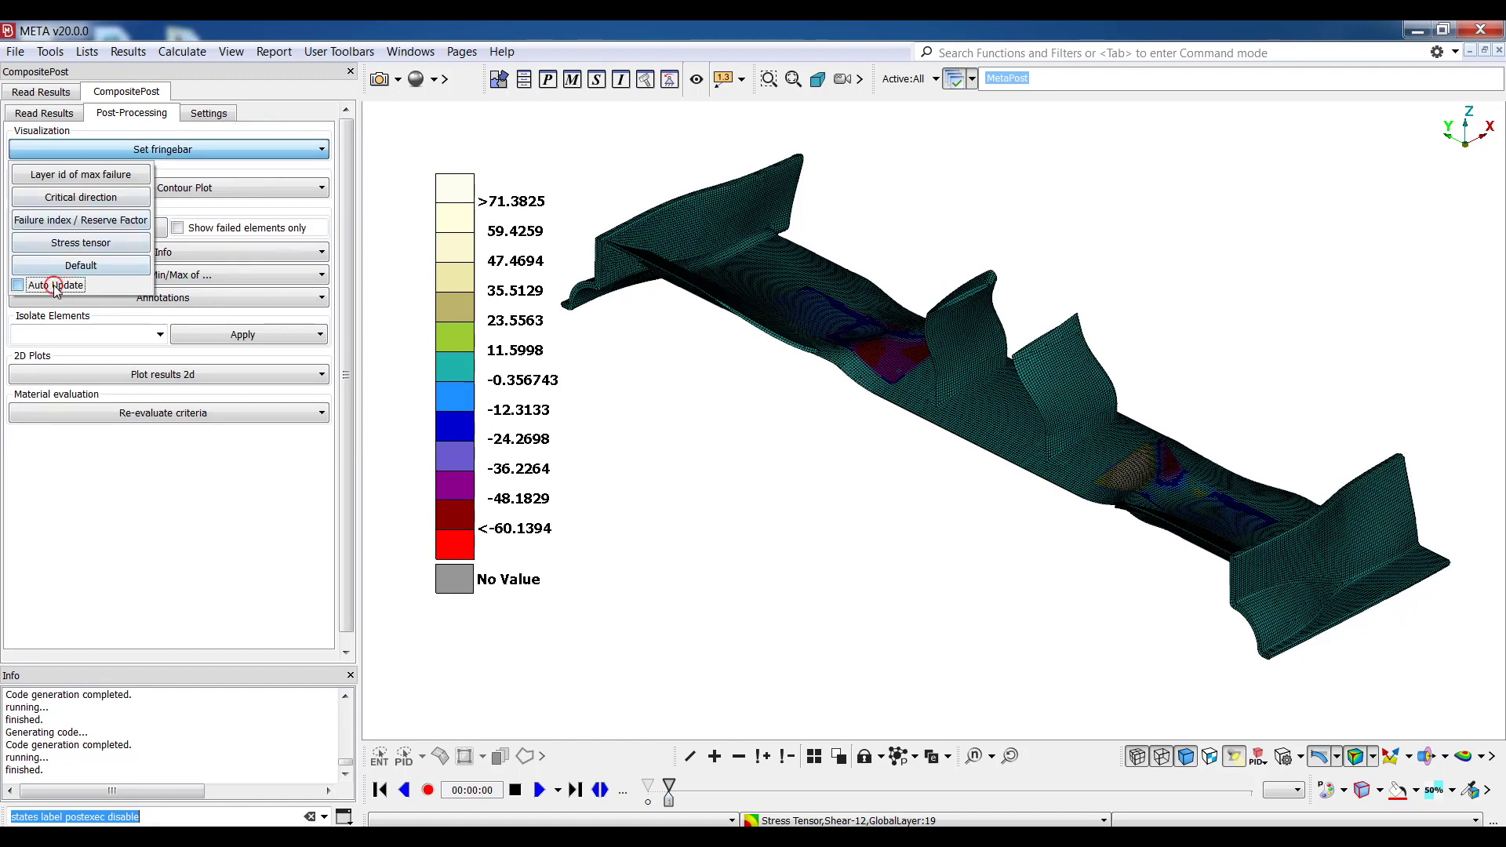
{"action": "left_click", "coordinate": [424, 207]}
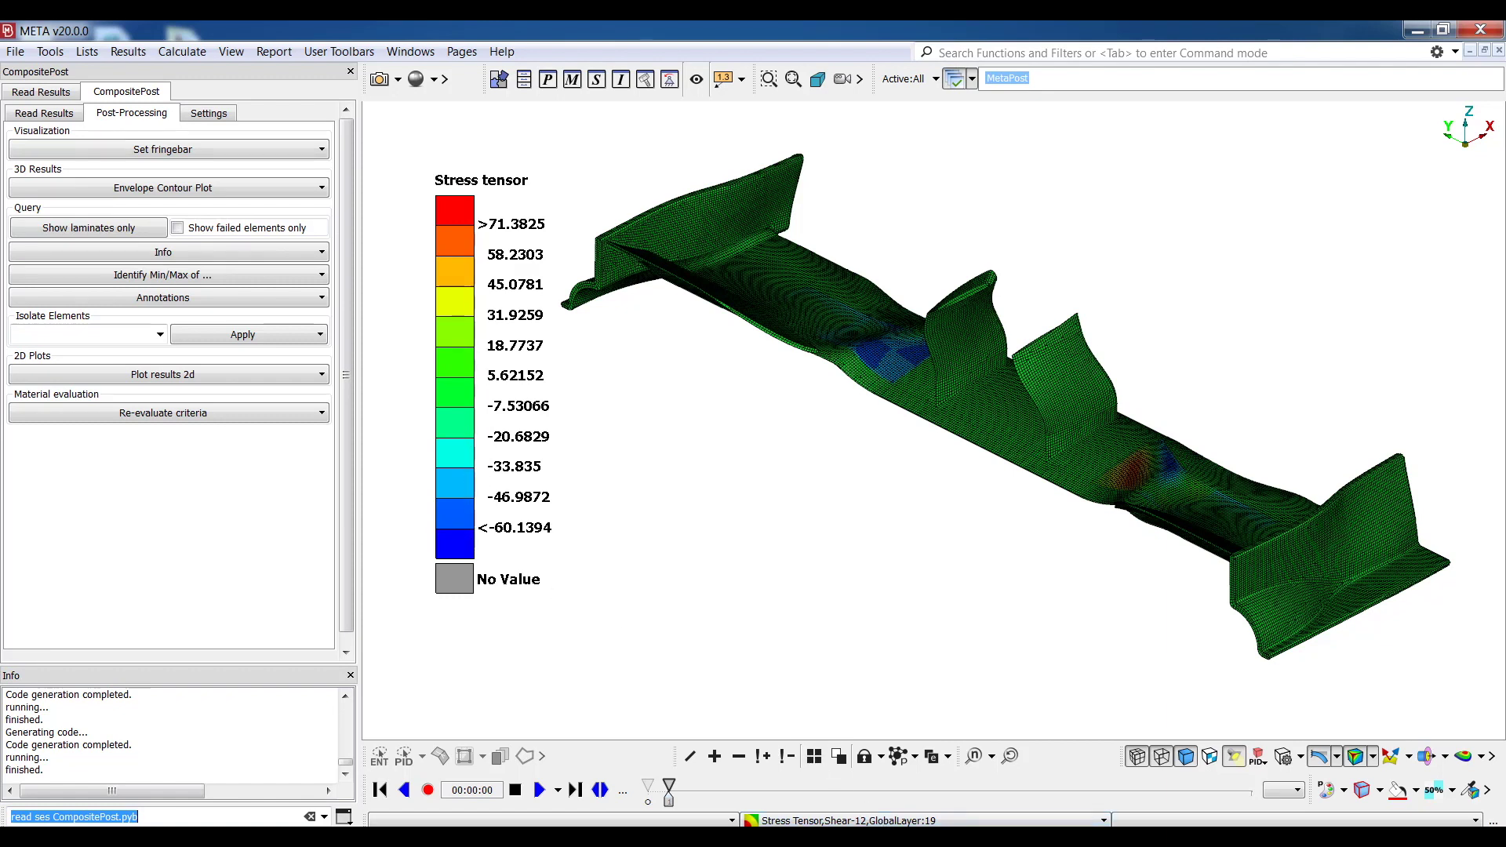
Step: Plot the layer ID of max failure, then switch to Tsai-Wu reserve factor TrueMinofAllLayers
{"action": "left_click", "coordinate": [1104, 821]}
{"action": "left_click_drag", "start_coordinate": [1102, 788], "coordinate": [1102, 678]}
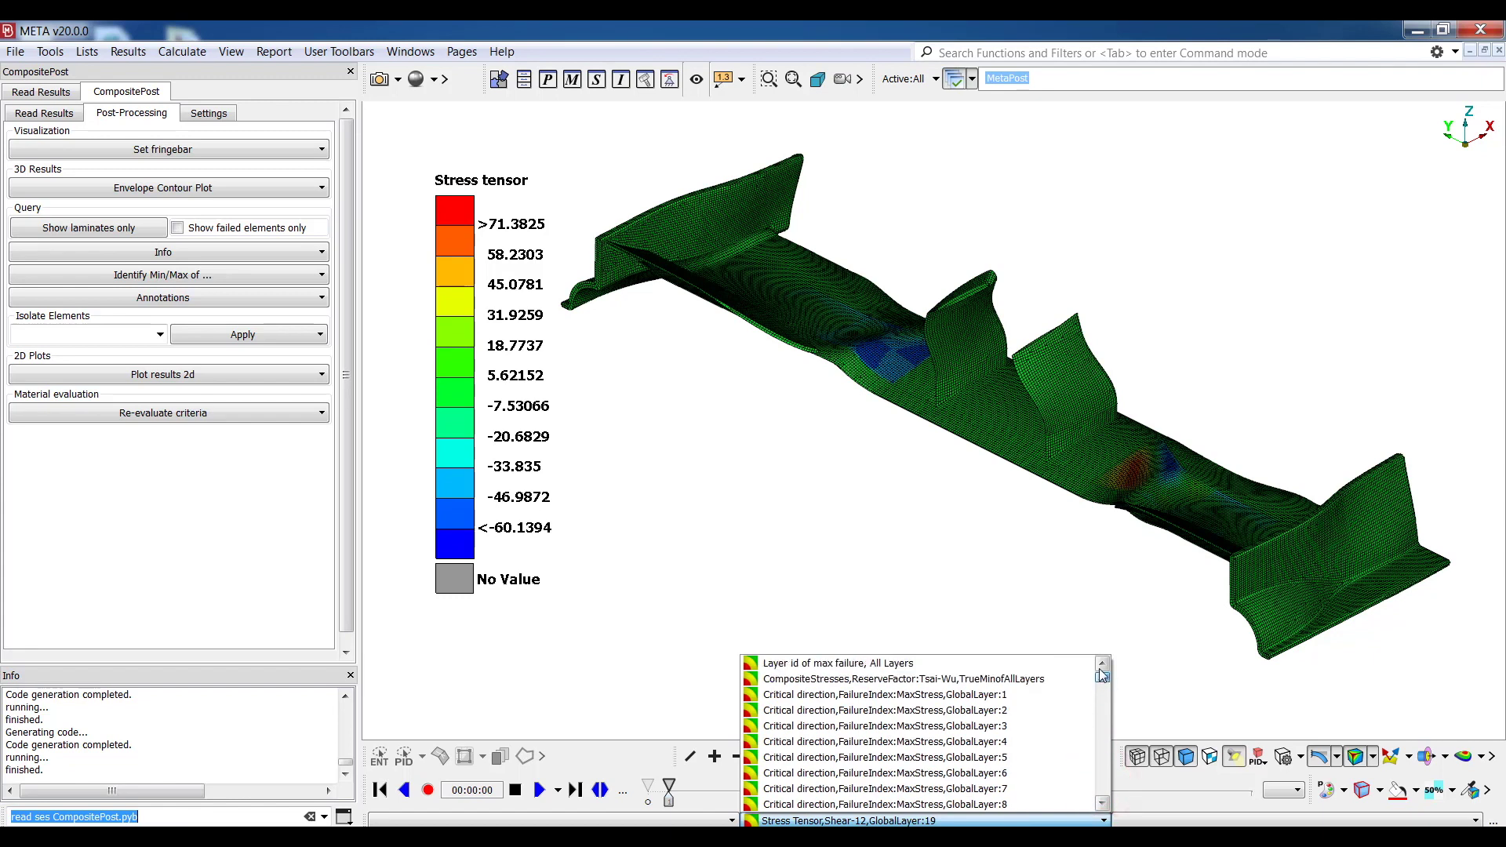
{"action": "left_click", "coordinate": [916, 669]}
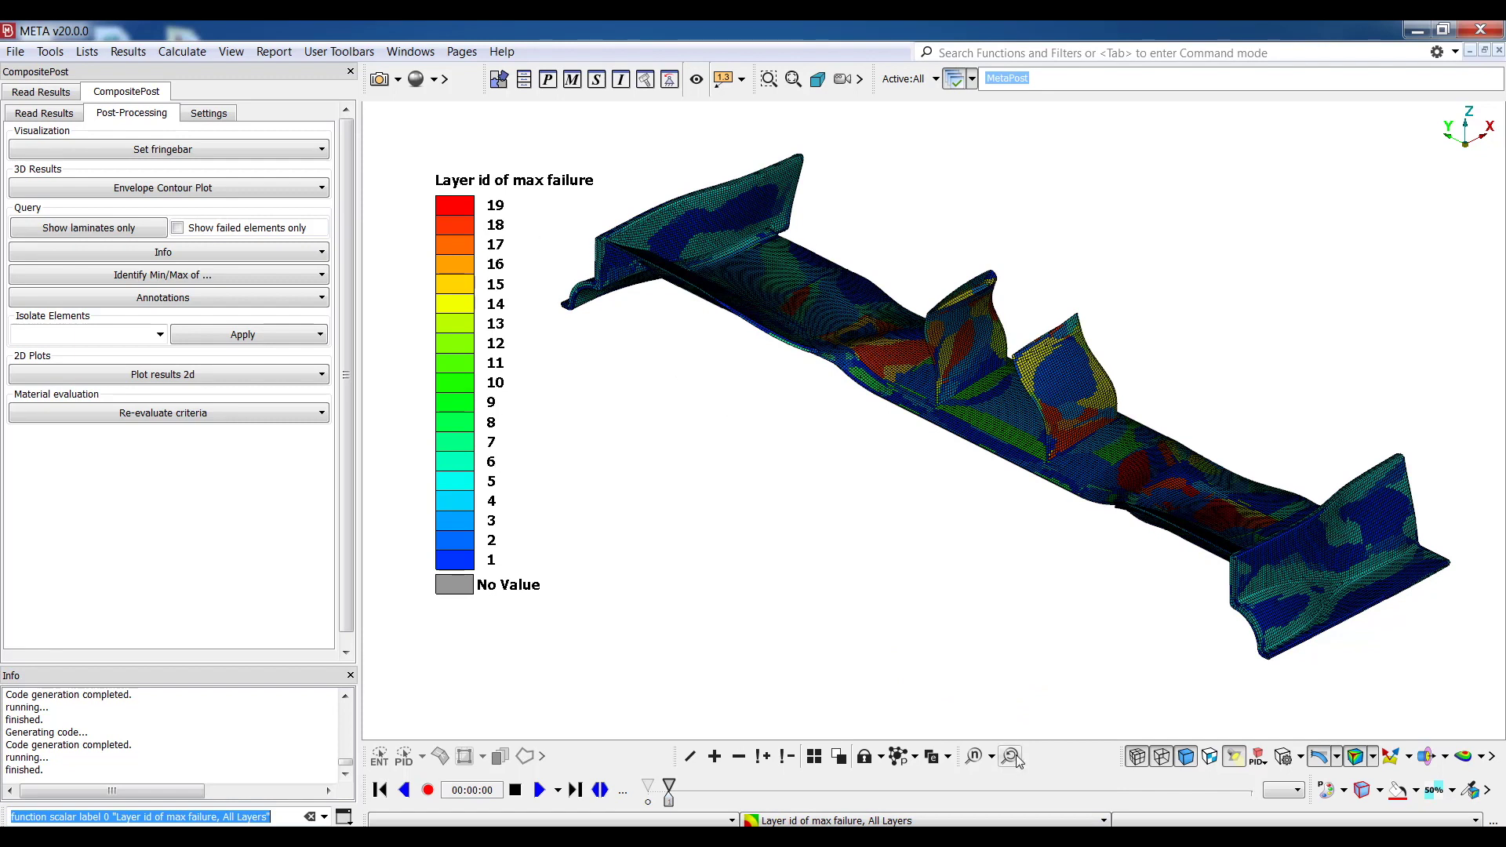
{"action": "left_click", "coordinate": [1004, 820]}
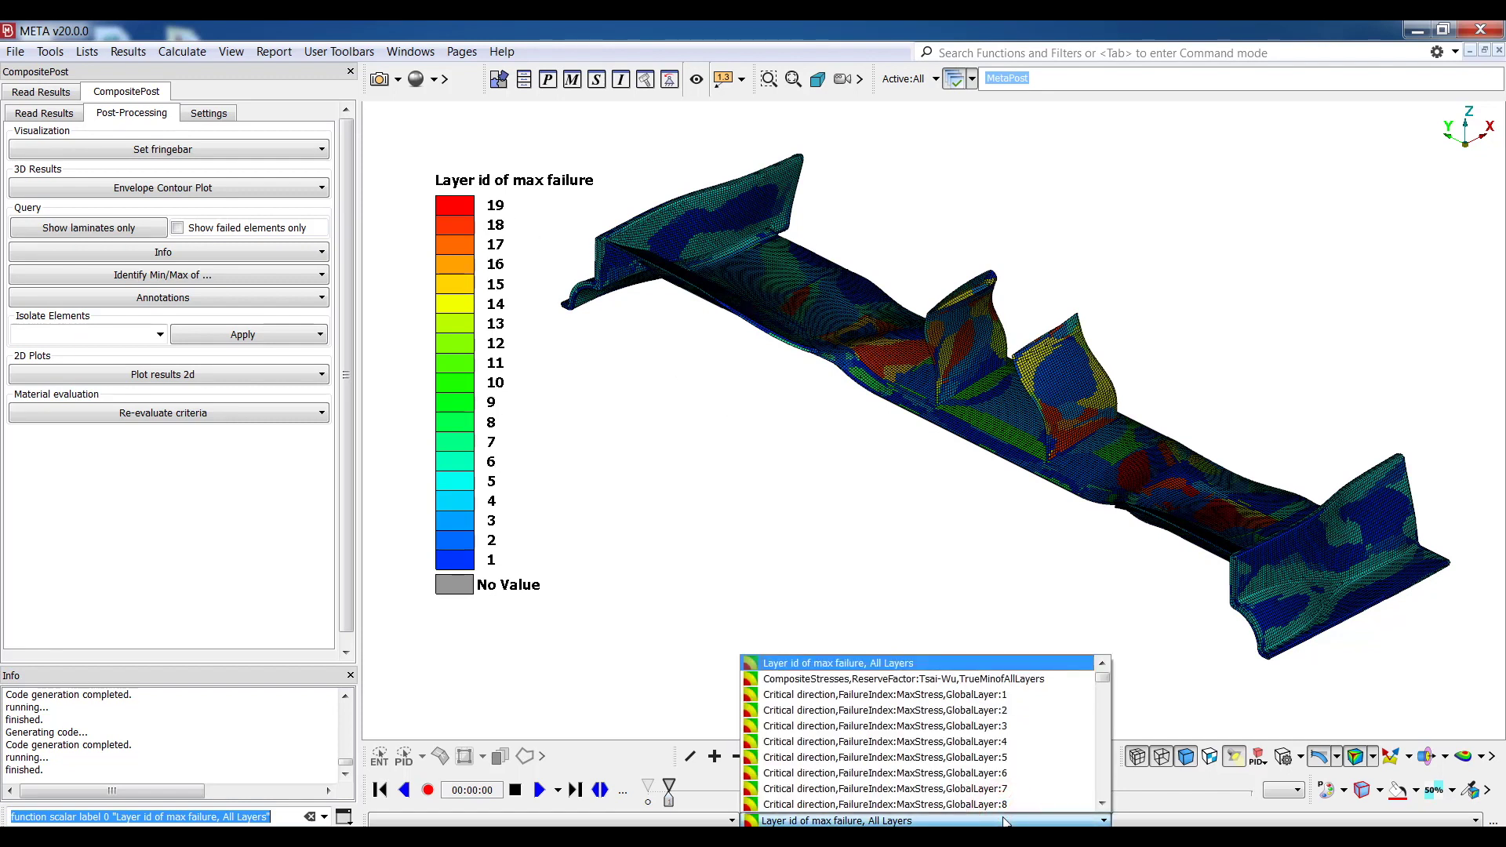
{"action": "left_click", "coordinate": [972, 679]}
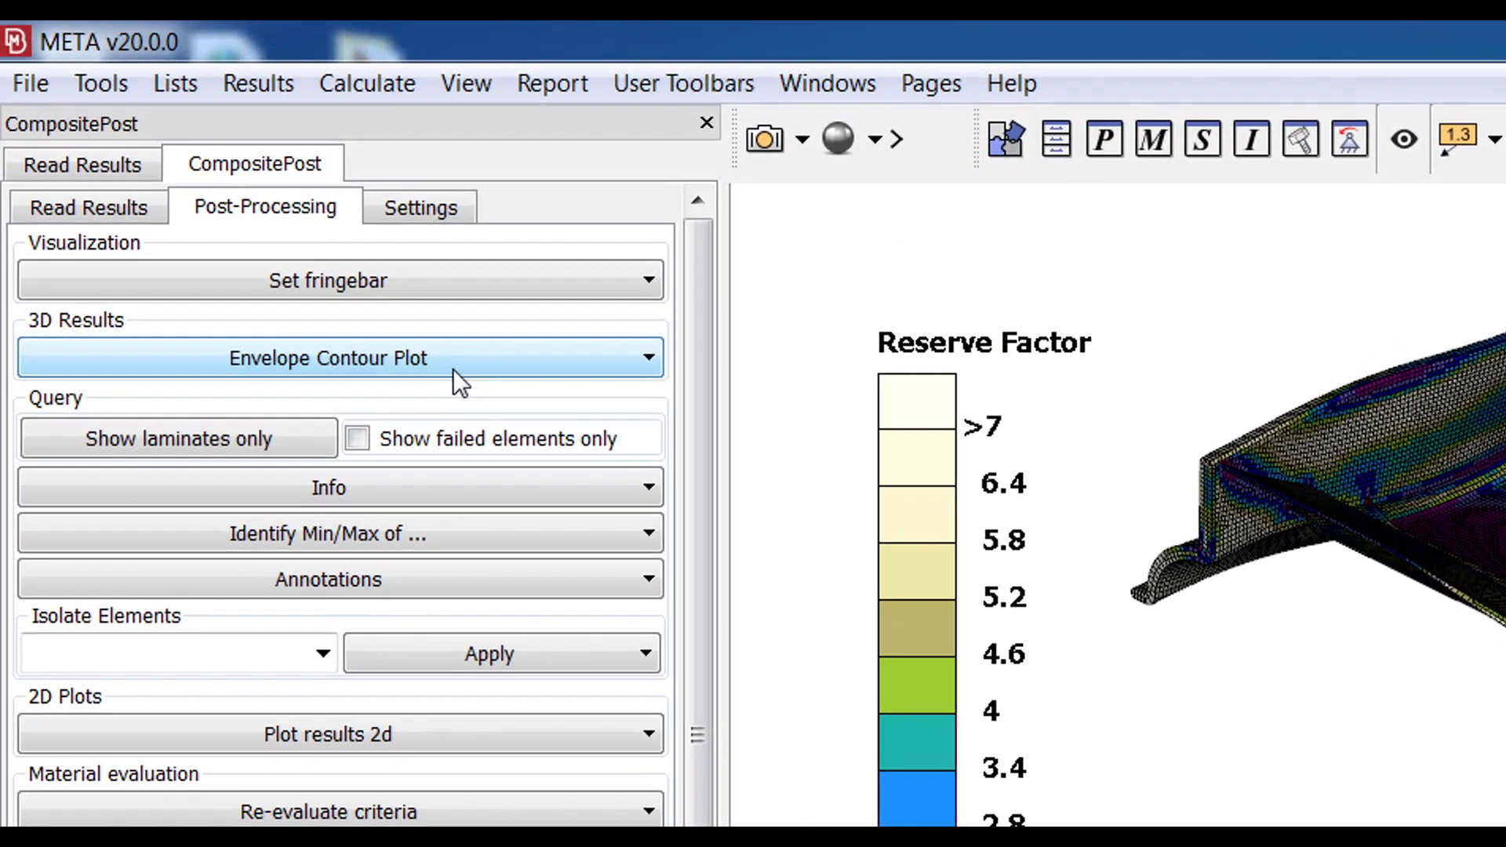
Step: Show only the failed elements and rotate the wing to a steeper diagonal view
{"action": "left_click", "coordinate": [455, 368]}
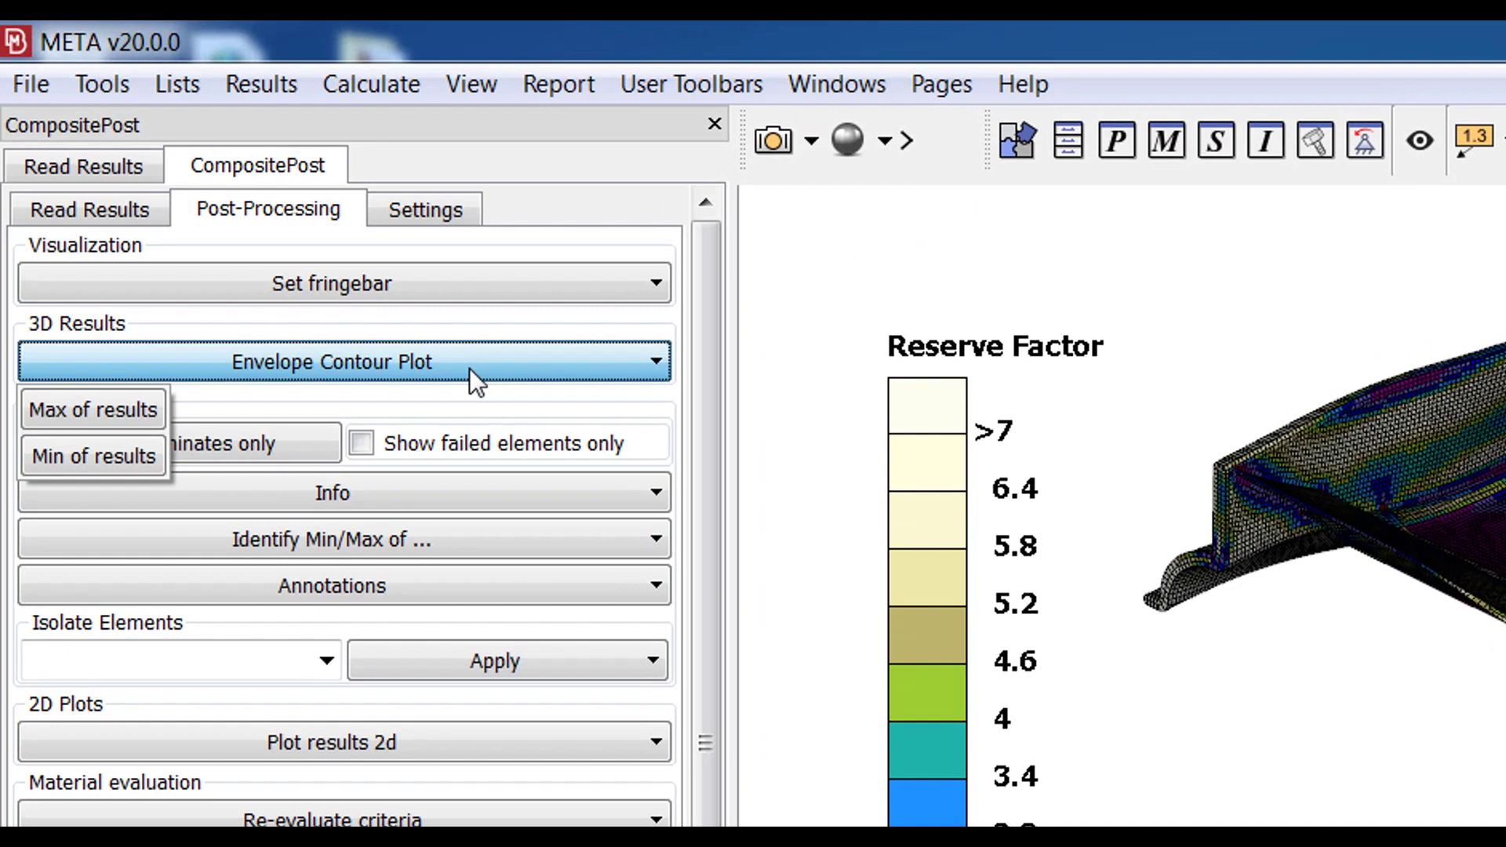
{"action": "left_click", "coordinate": [469, 369]}
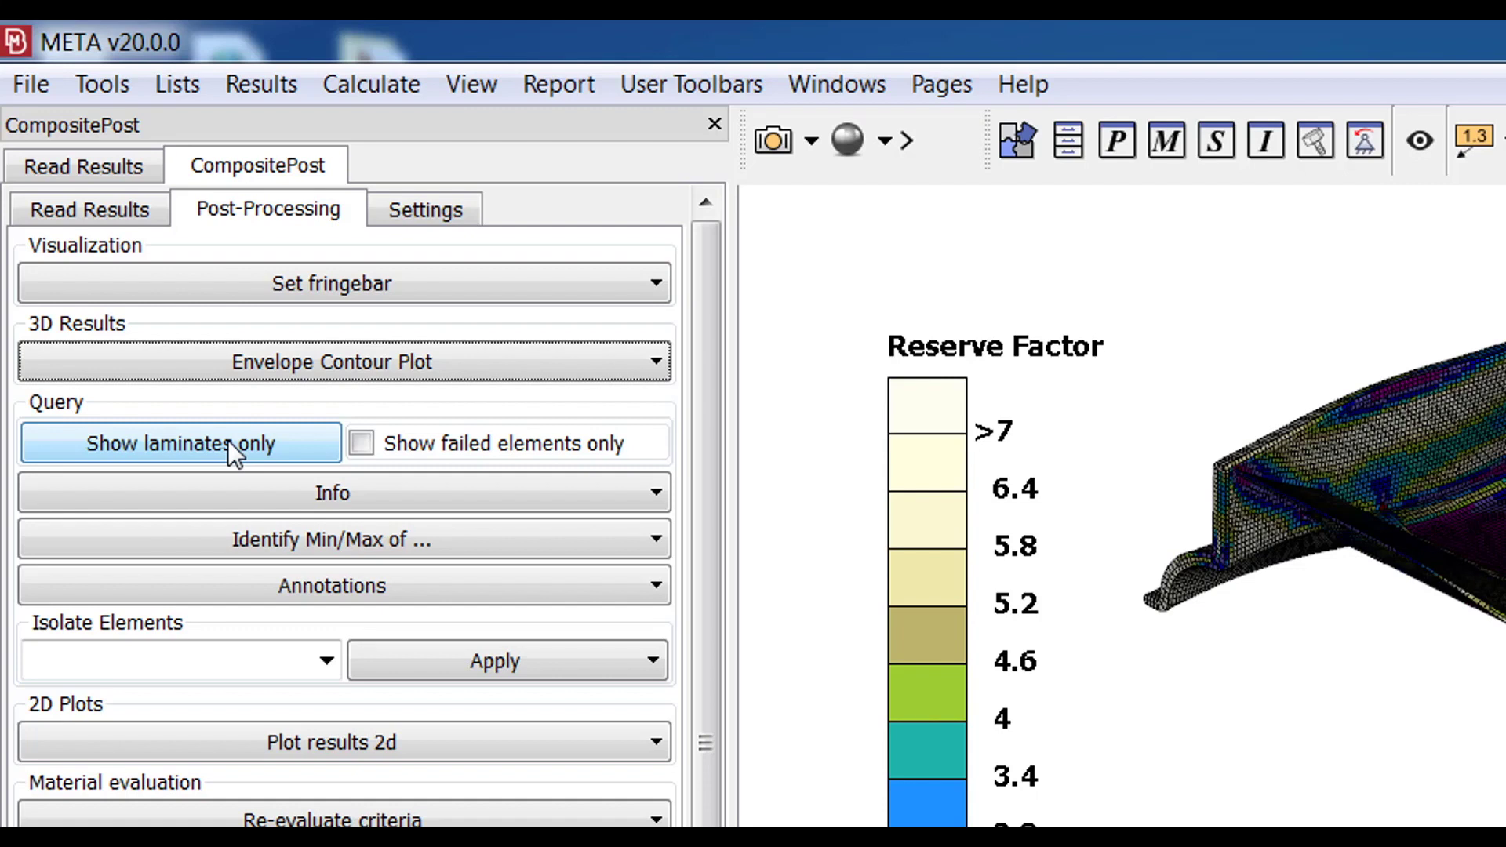
{"action": "left_click", "coordinate": [362, 444]}
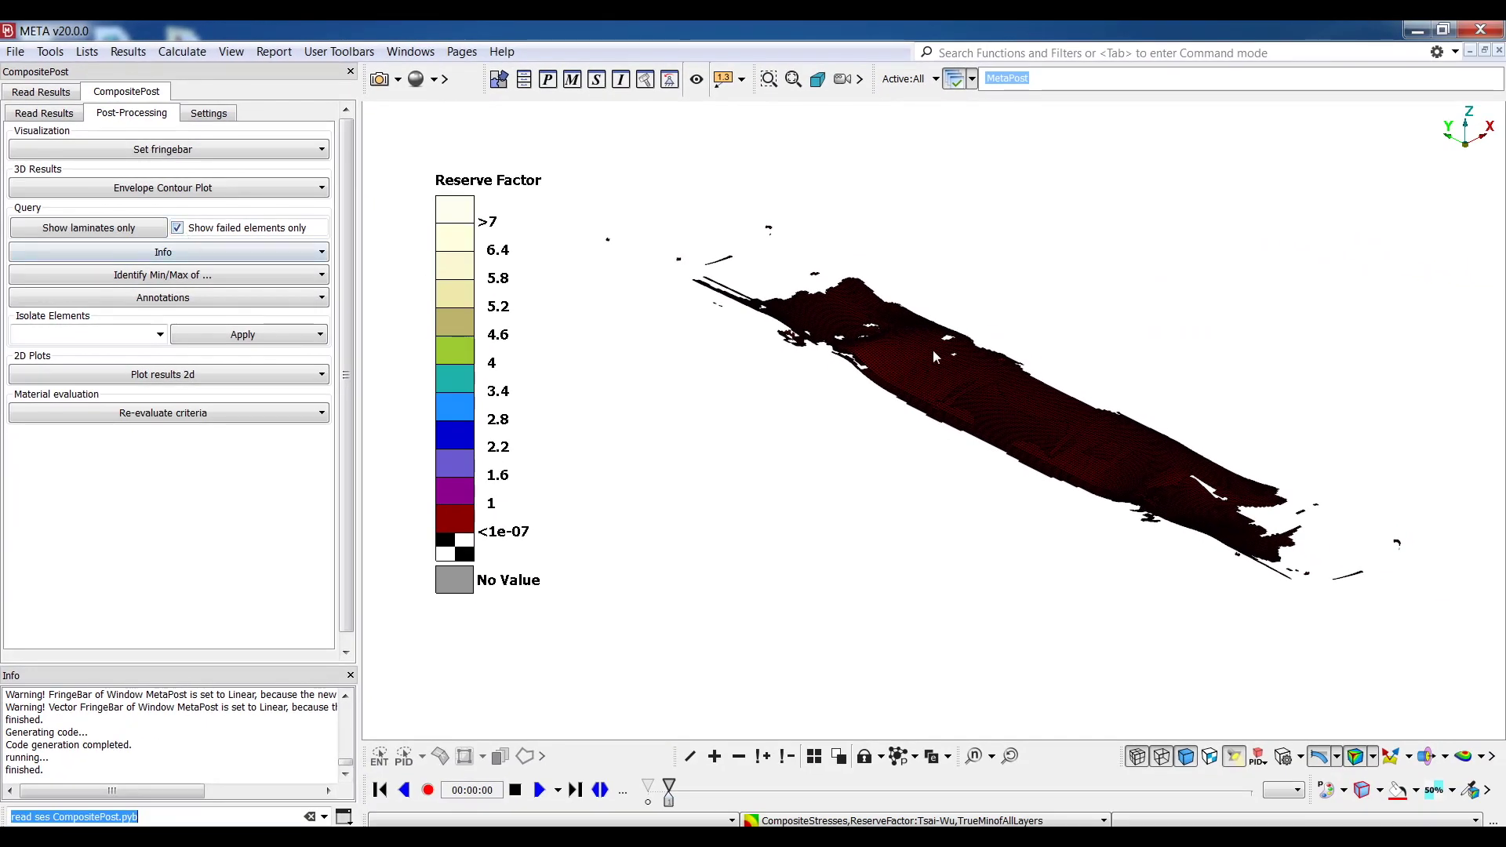
{"action": "left_click_drag", "start_coordinate": [934, 345], "coordinate": [1038, 408], "text": "ctrl"}
Step: Show all elements again so the full wing with fins returns, zoomed out slightly
{"action": "left_click", "coordinate": [43, 115]}
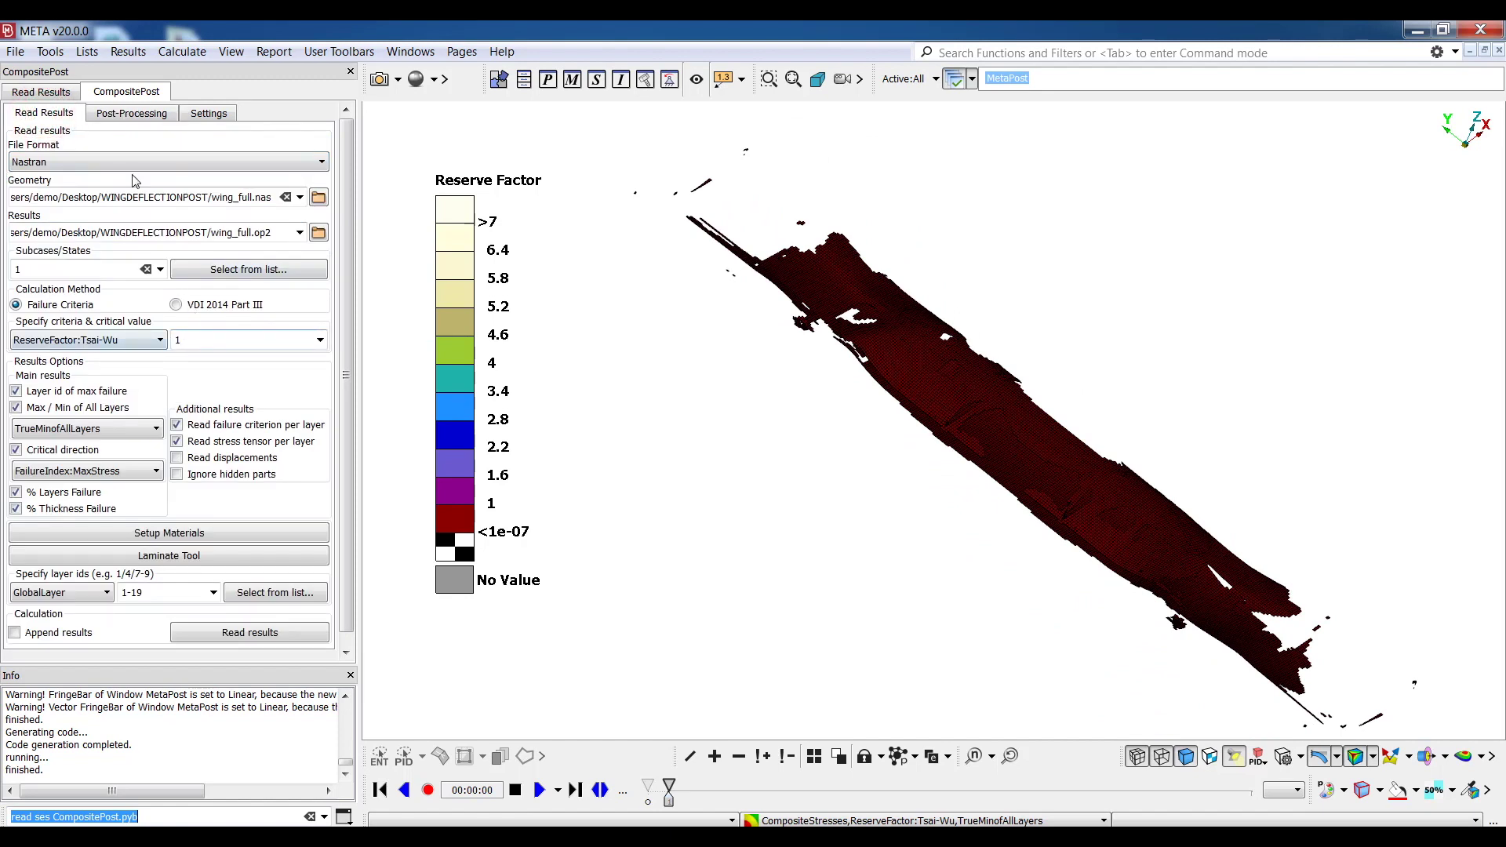
{"action": "left_click", "coordinate": [125, 118]}
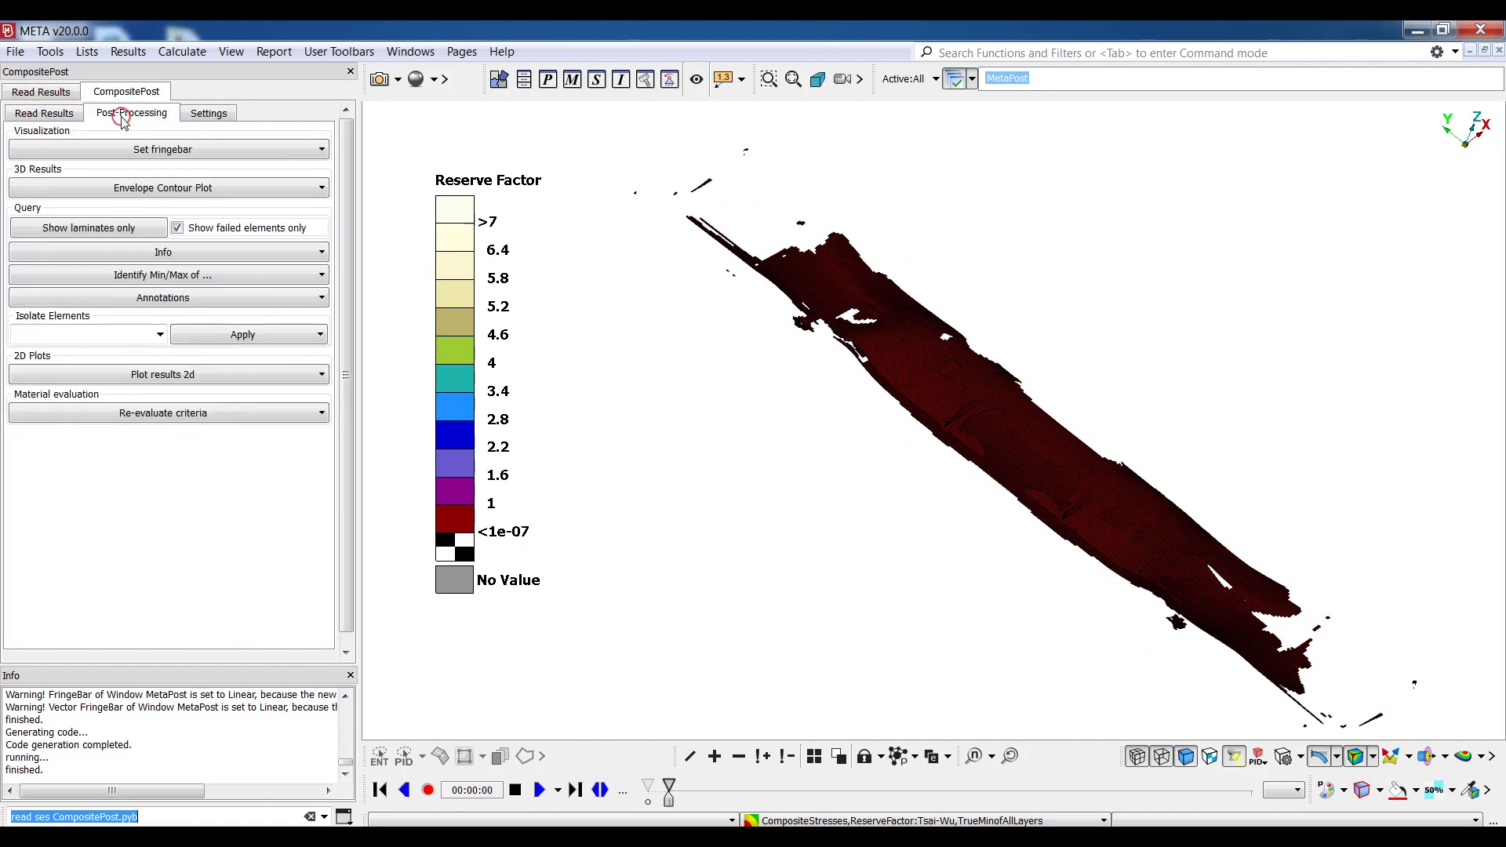
{"action": "left_click", "coordinate": [178, 227]}
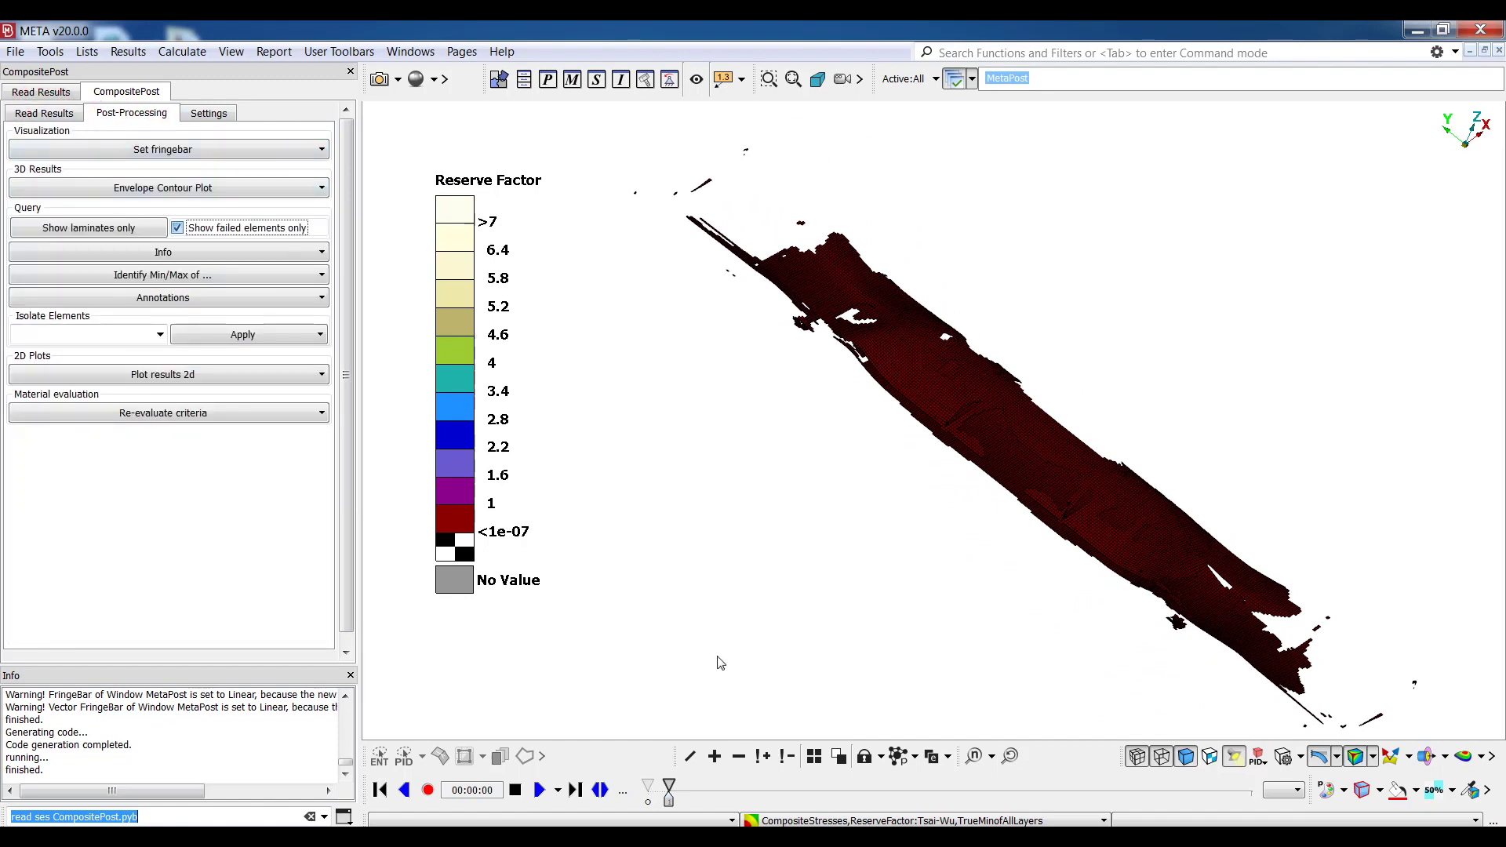
{"action": "left_click", "coordinate": [815, 756]}
{"action": "scroll", "coordinate": [851, 542], "scroll_direction": "down", "scroll_amount": 5}
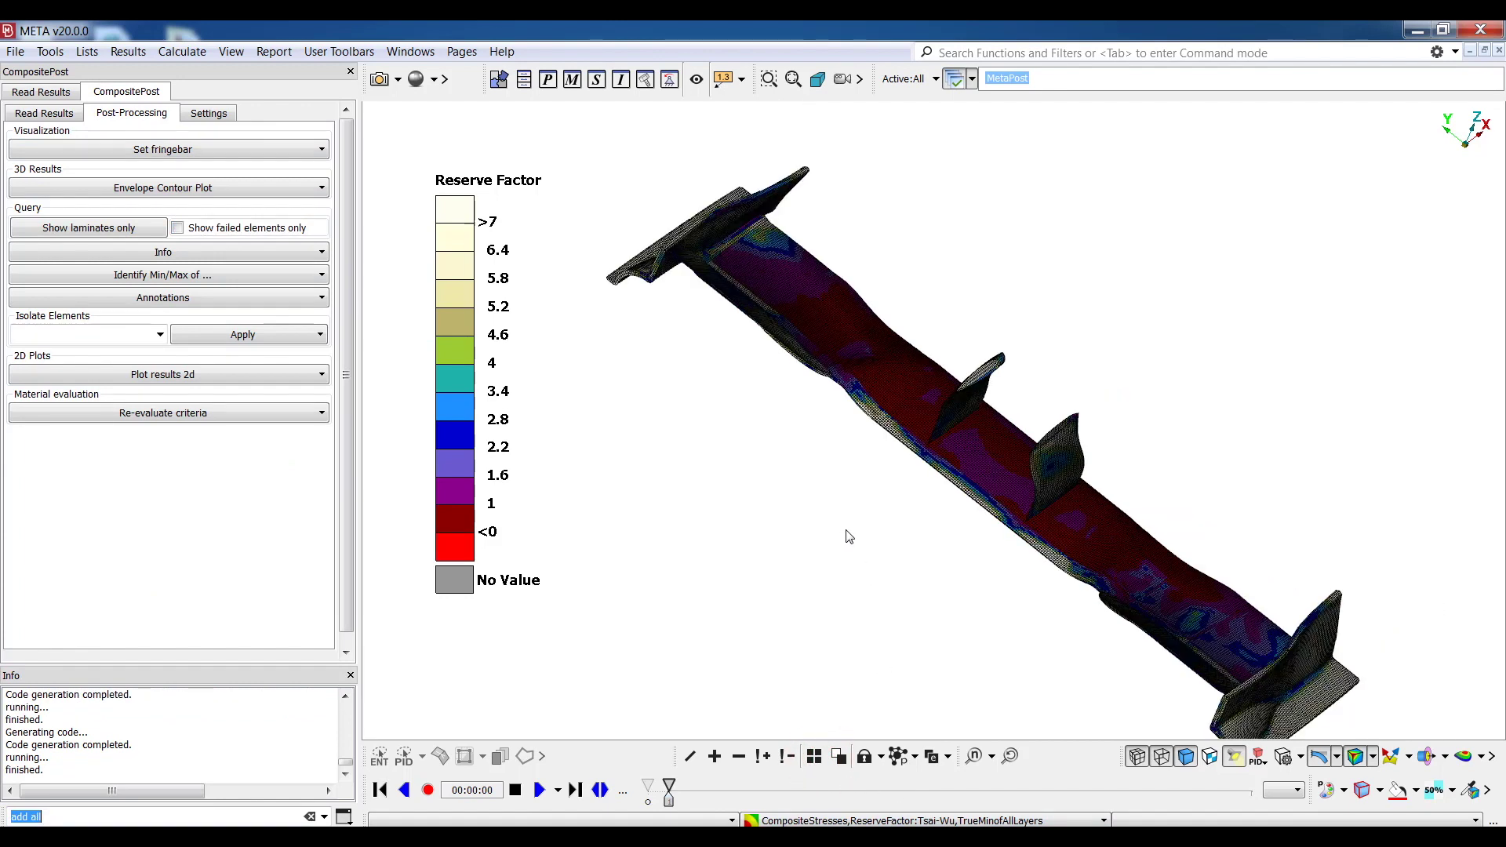
{"action": "left_click_drag", "start_coordinate": [897, 497], "coordinate": [923, 505], "text": "ctrl"}
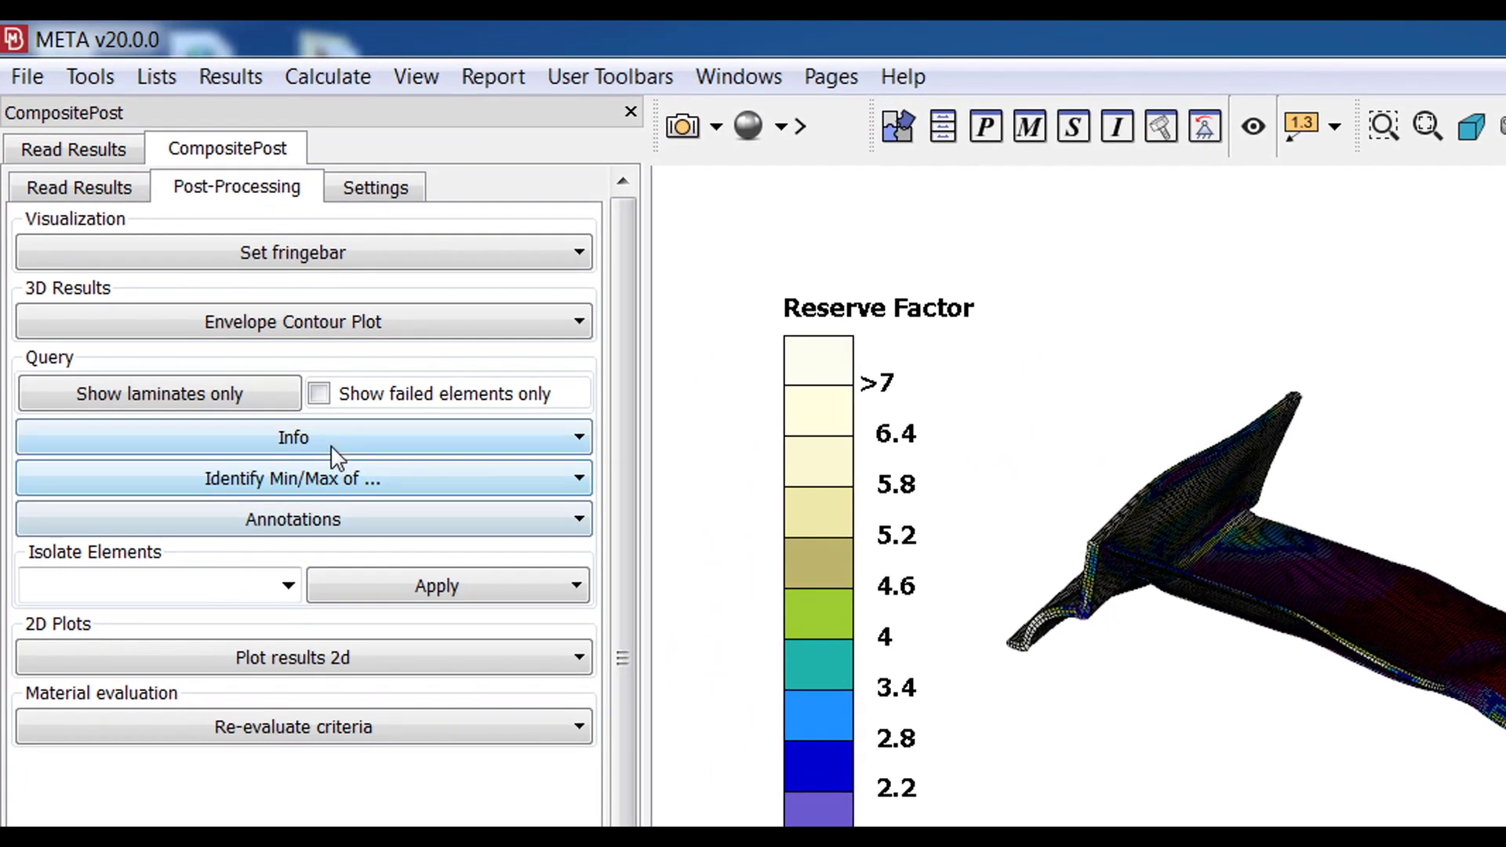
Step: Query element 70104's laminate properties and move its polar plot to the viewport's right
{"action": "left_click", "coordinate": [331, 447]}
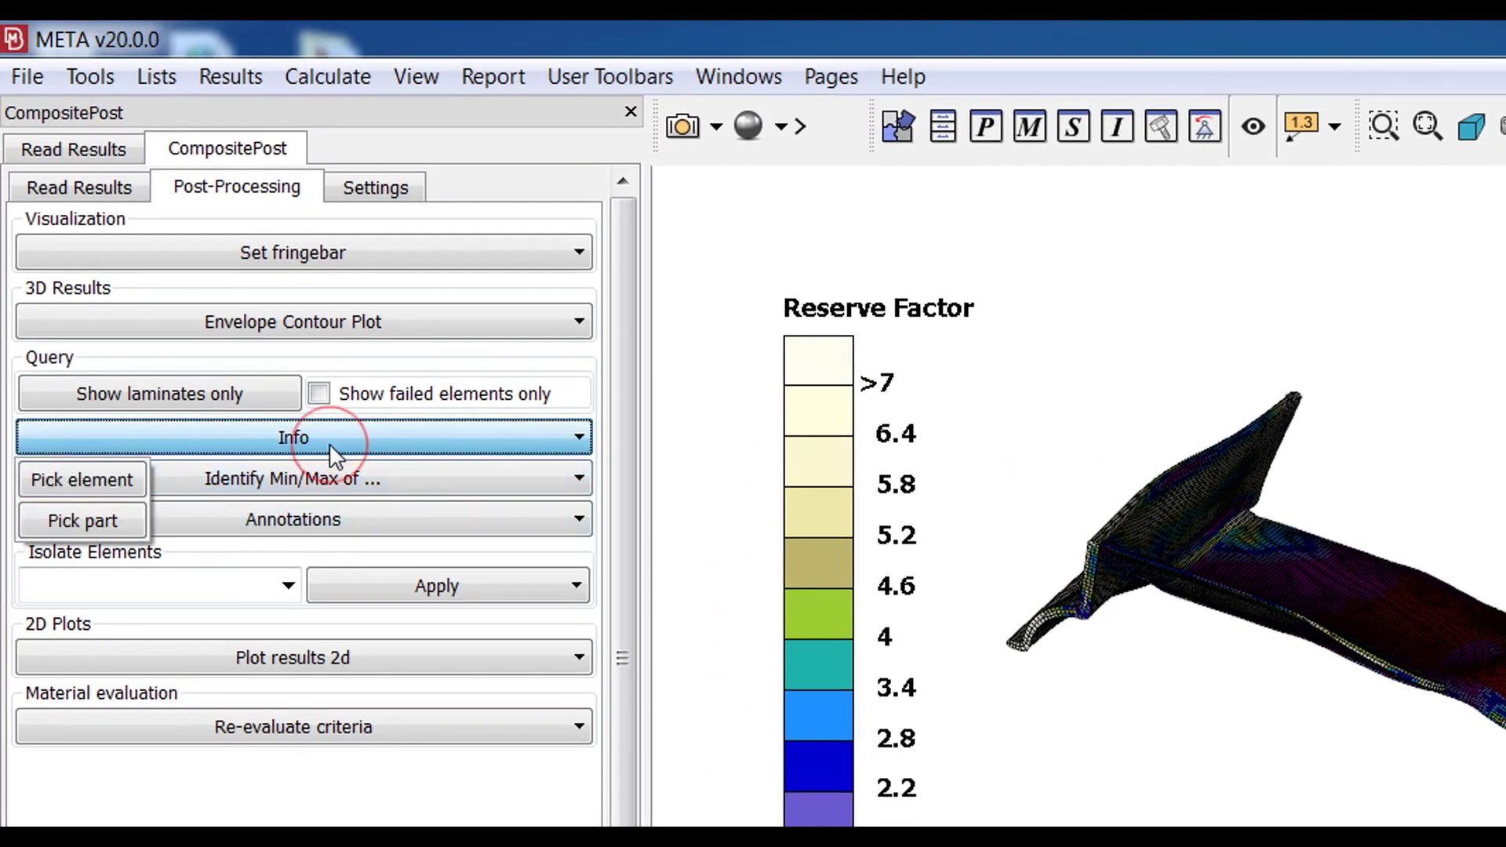
{"action": "left_click", "coordinate": [102, 487]}
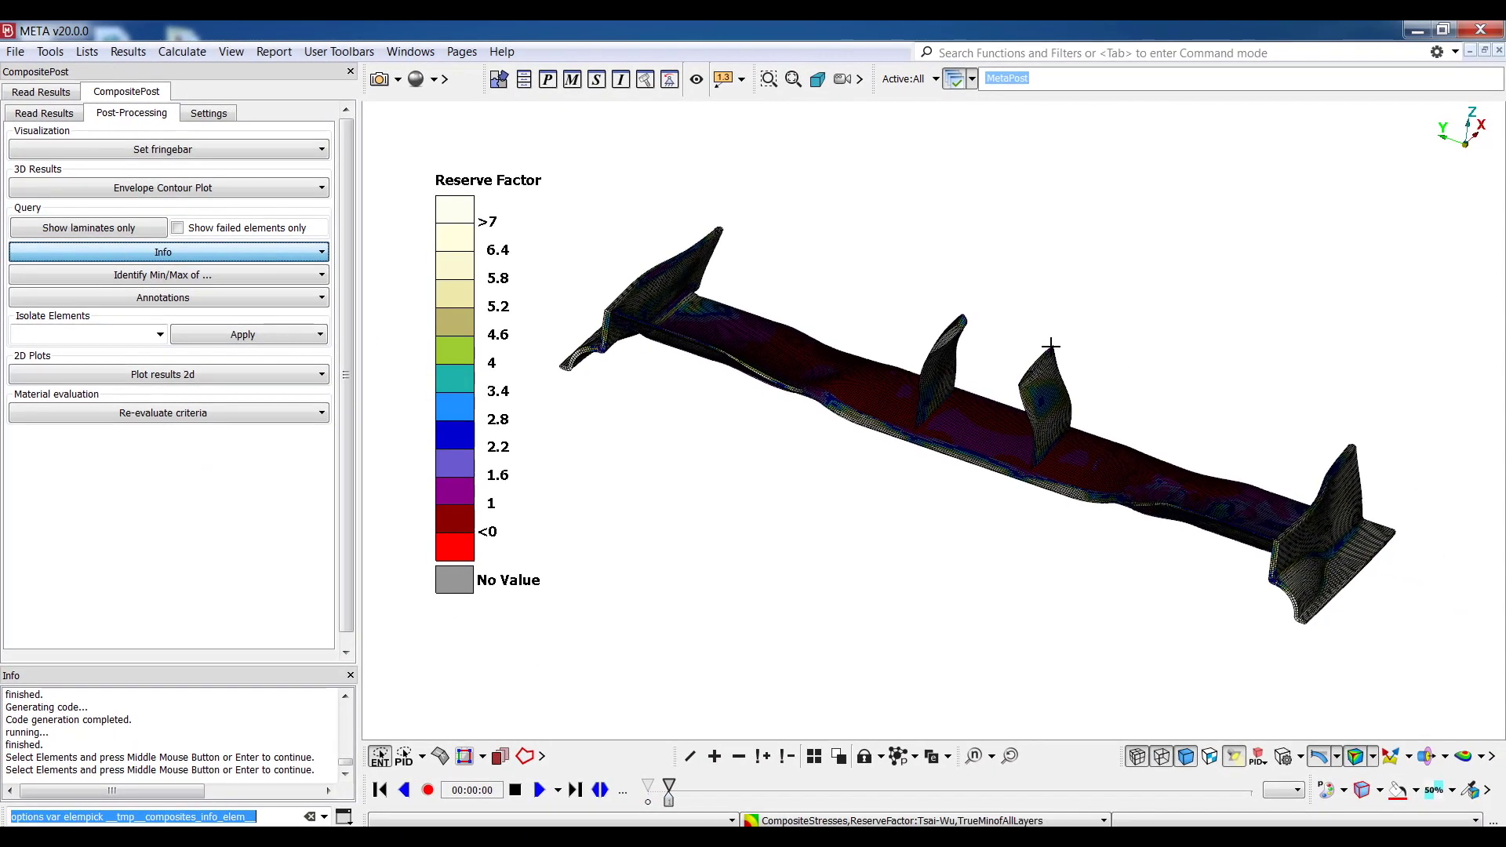
{"action": "left_click", "coordinate": [1051, 346]}
{"action": "middle_click", "coordinate": [1043, 349]}
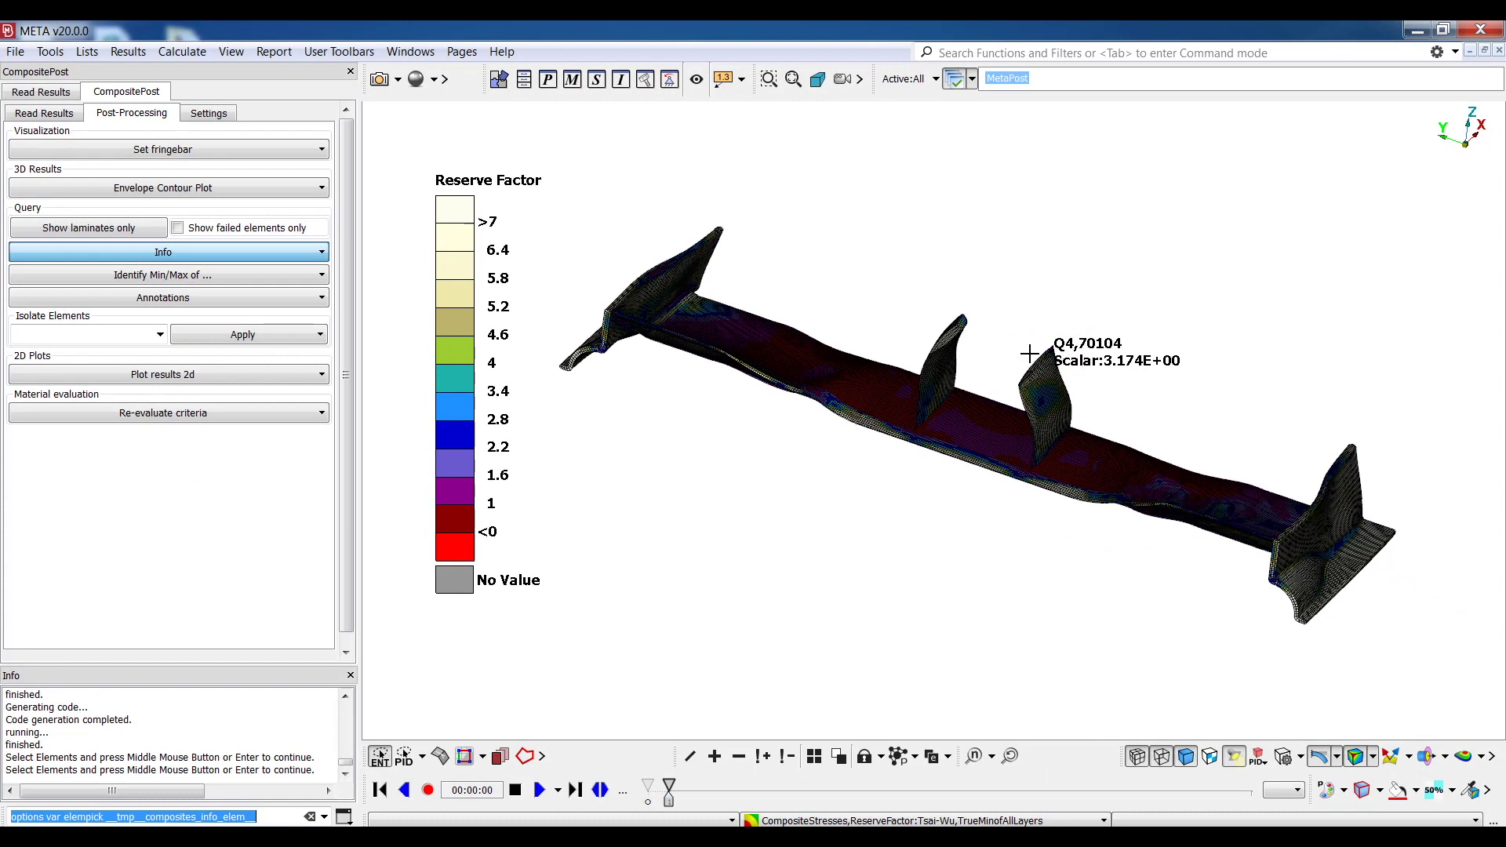
{"action": "left_click_drag", "start_coordinate": [487, 212], "coordinate": [1258, 359]}
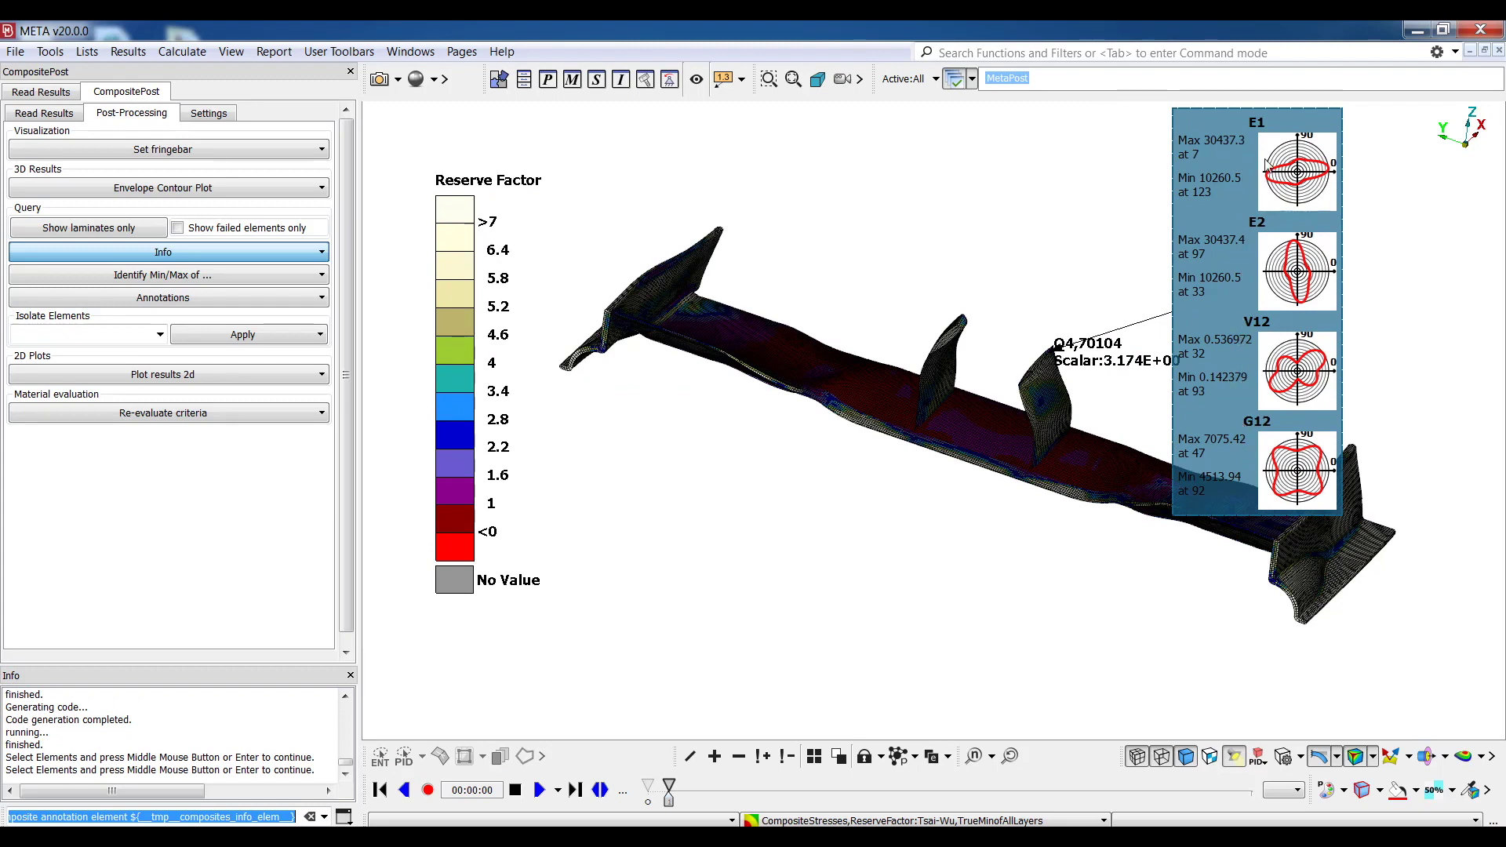
Step: Hide the polar-plot annotation, keeping only the 3.174 reserve-factor label
{"action": "left_click", "coordinate": [723, 81]}
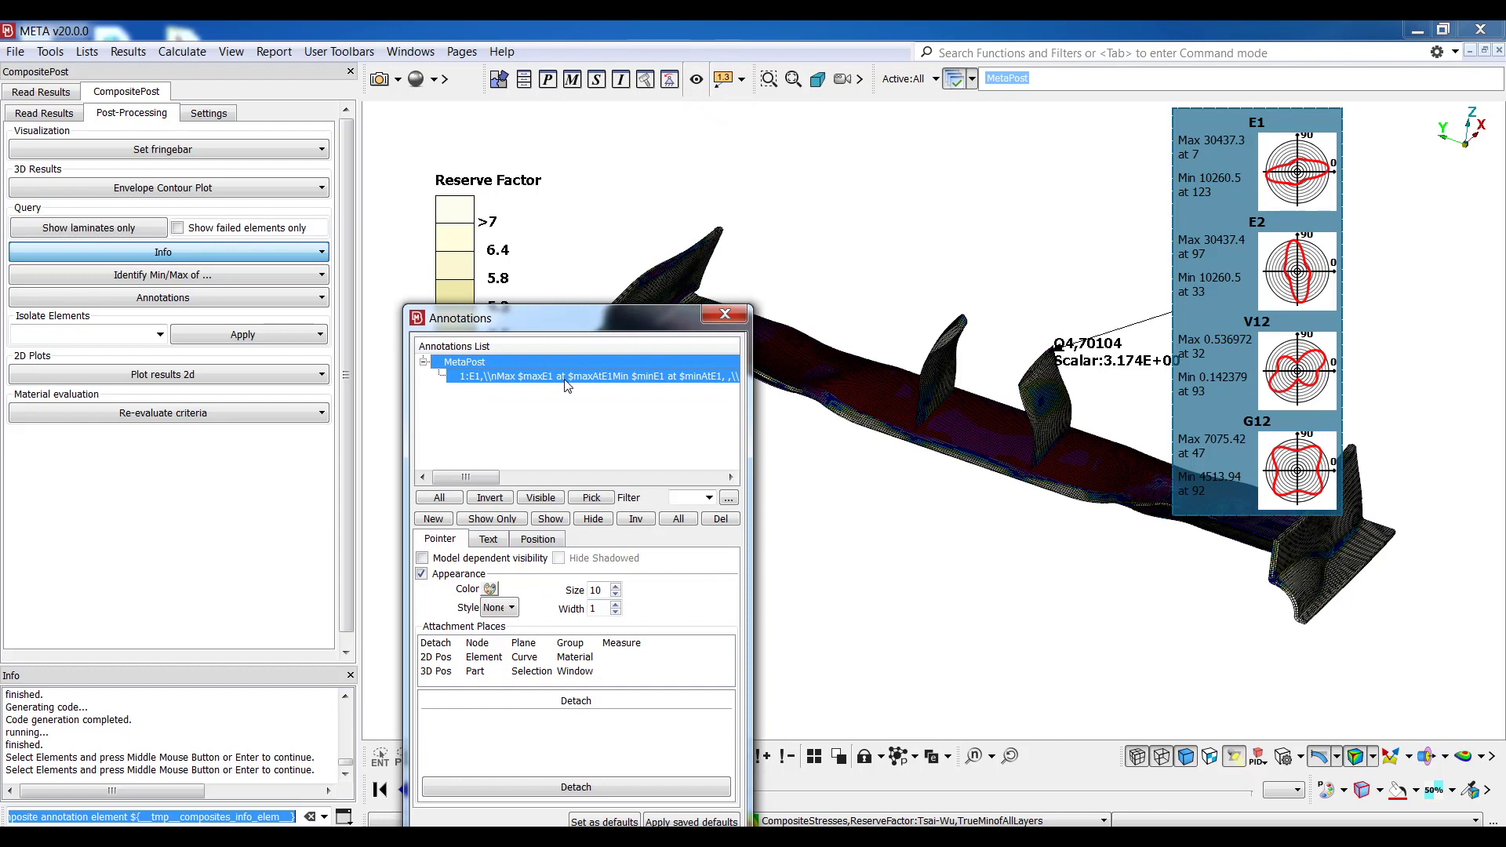
{"action": "left_click", "coordinate": [565, 380]}
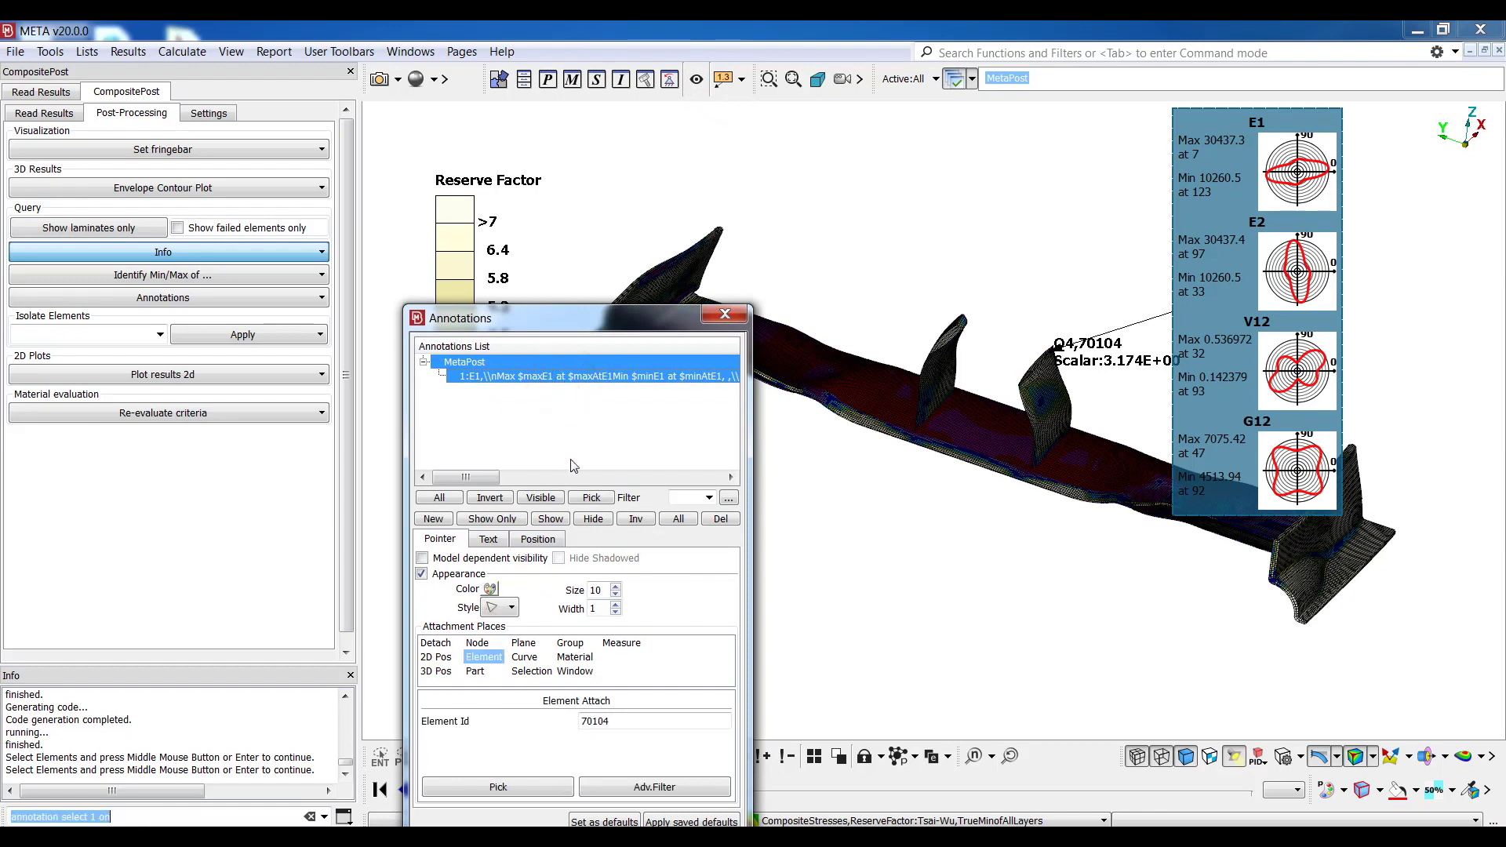
{"action": "left_click", "coordinate": [593, 518]}
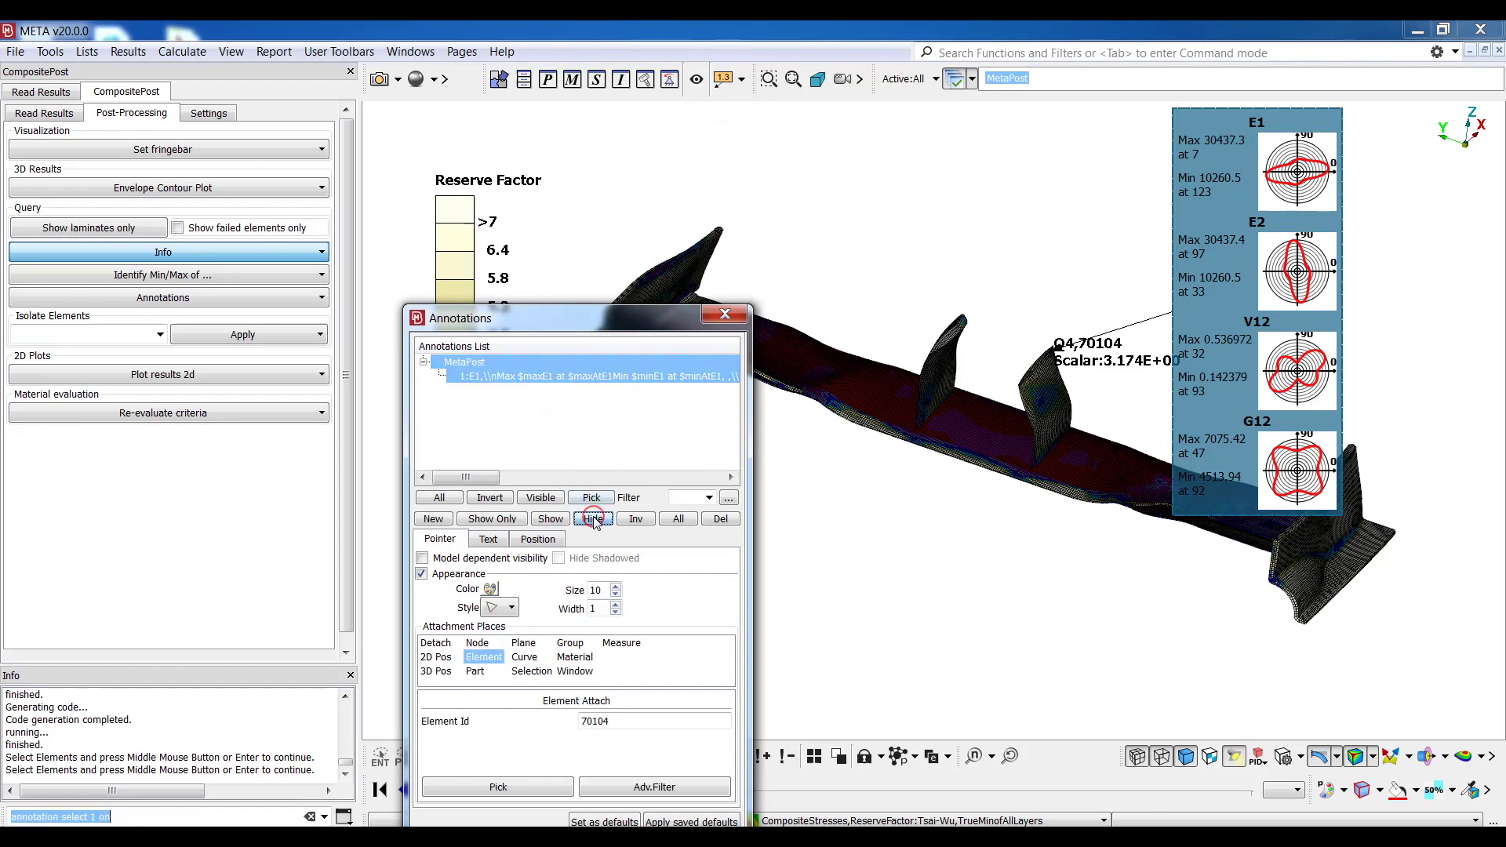
{"action": "left_click", "coordinate": [725, 315]}
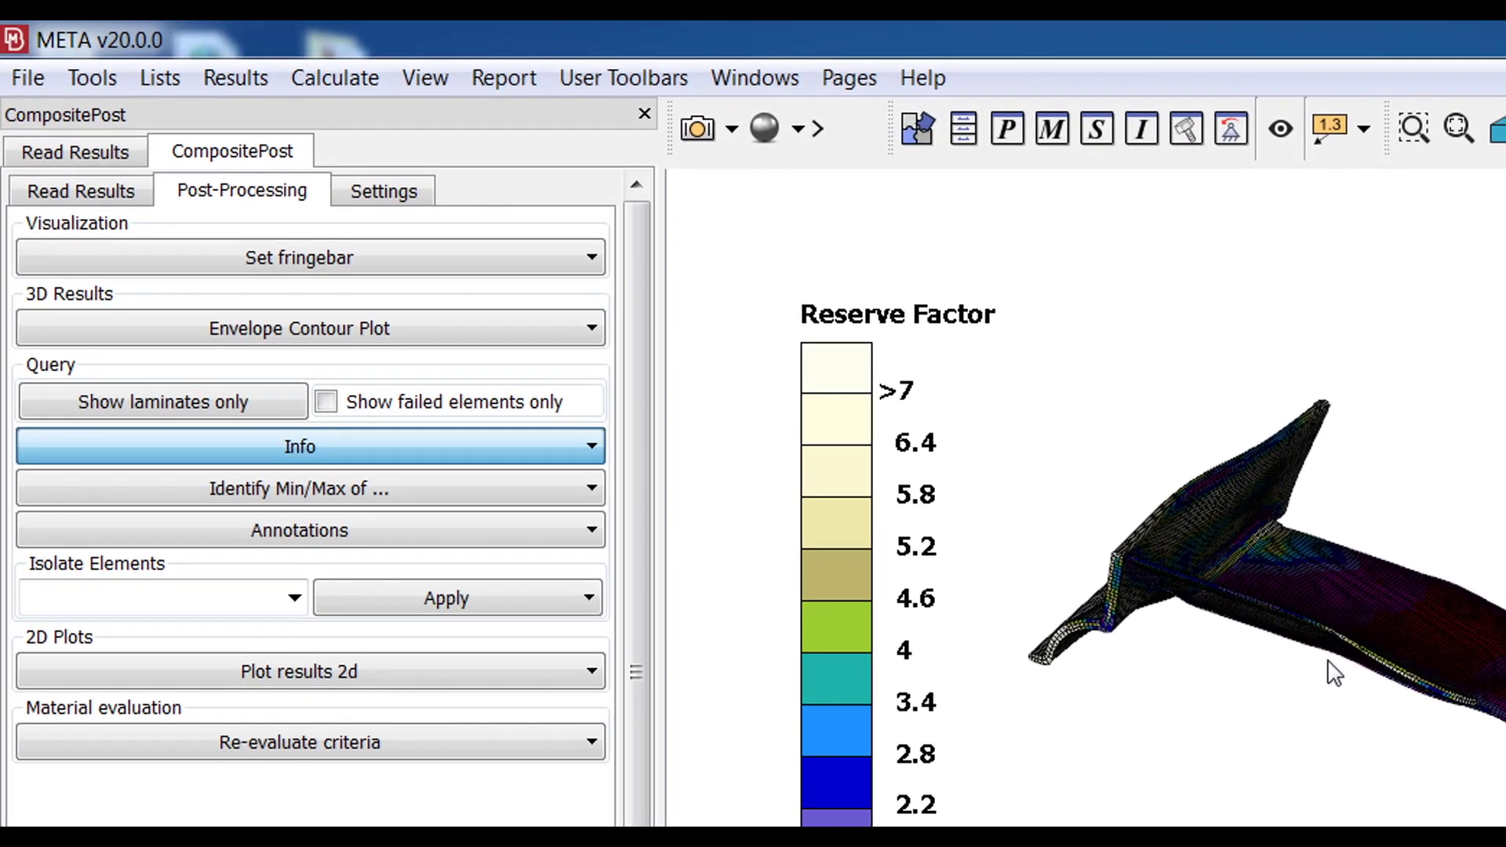
Step: Identify min (0.218028, shell 107245) and max (4.3543E+13, shell 17200) reserve factors, then clear the labels
{"action": "left_click", "coordinate": [322, 487]}
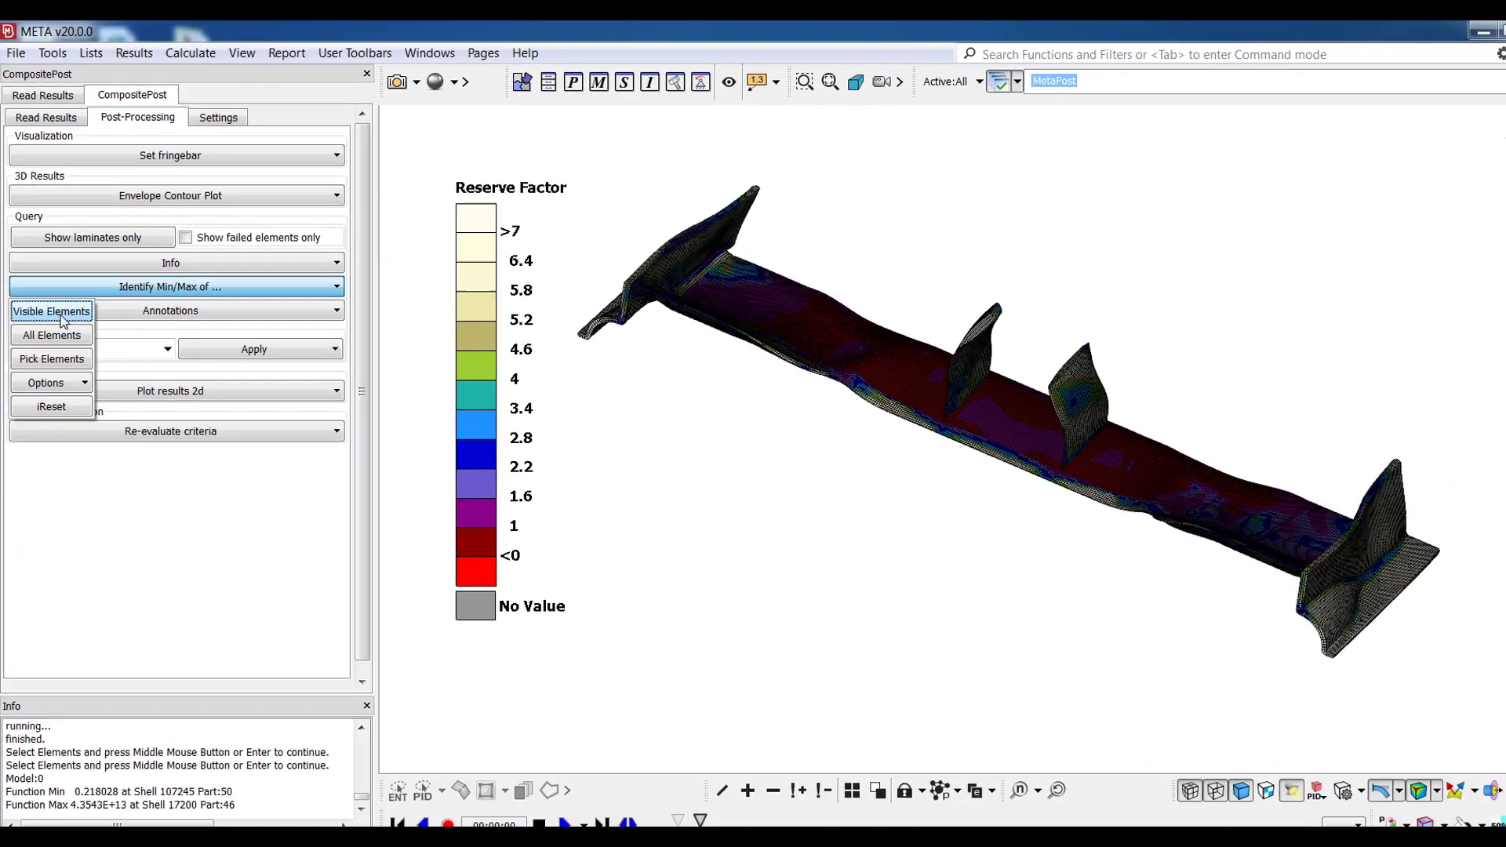
{"action": "left_click", "coordinate": [110, 535]}
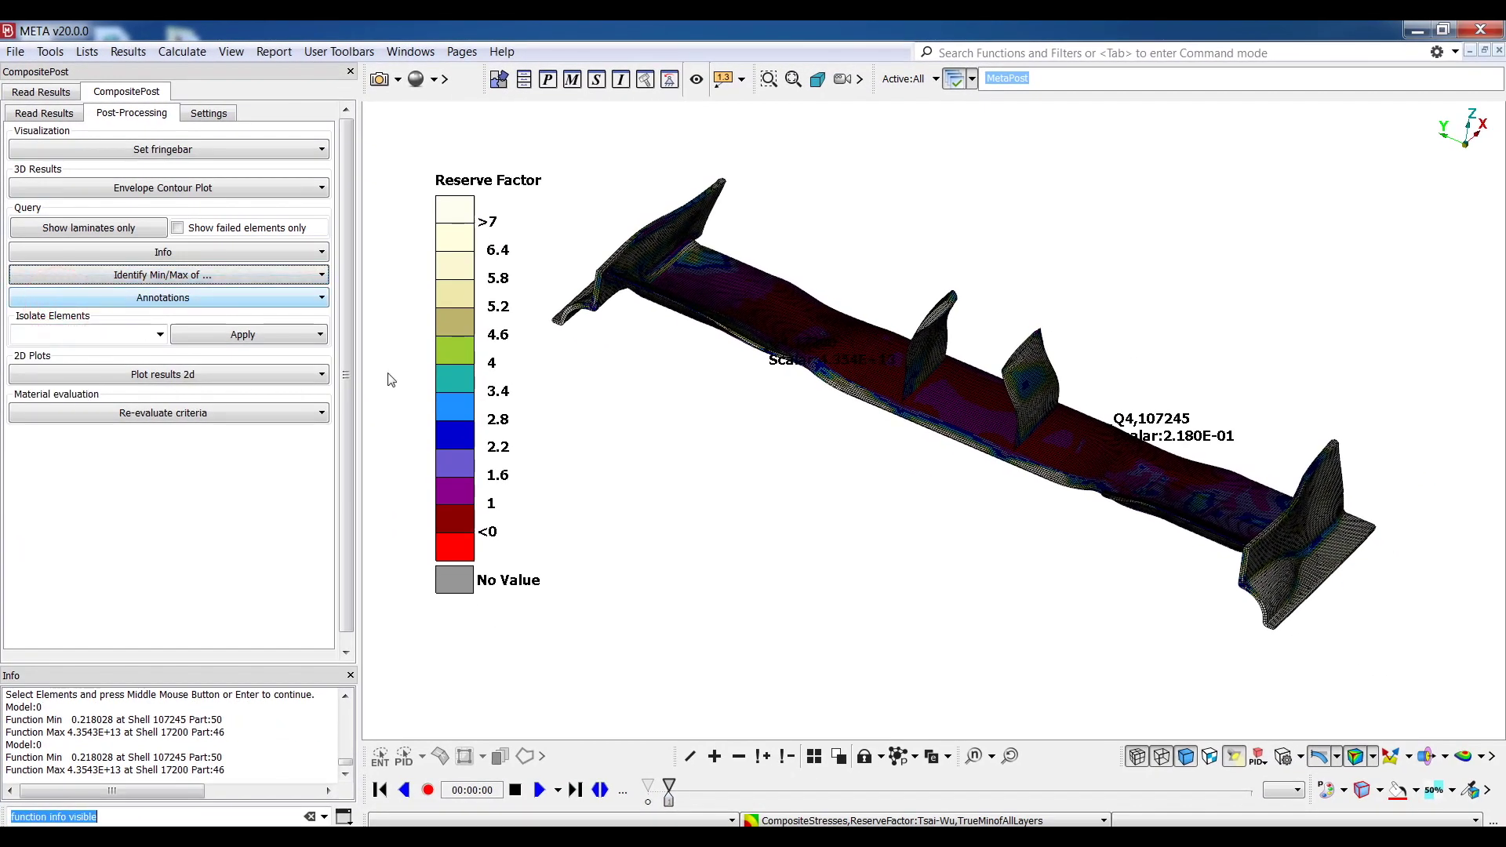
{"action": "left_click_drag", "start_coordinate": [1083, 541], "coordinate": [1056, 715], "text": "ctrl"}
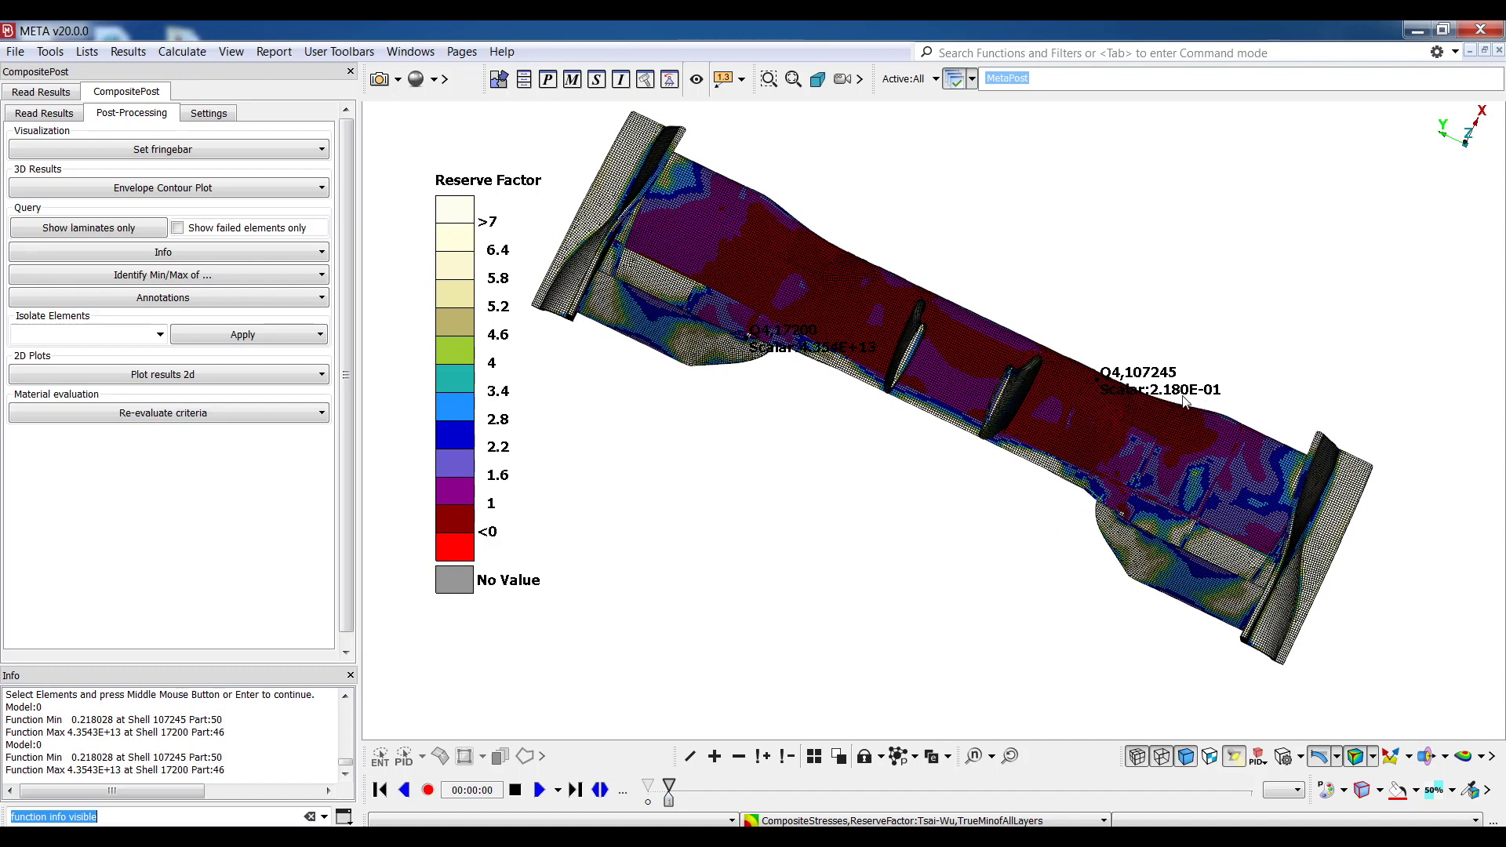
{"action": "left_click", "coordinate": [1010, 756]}
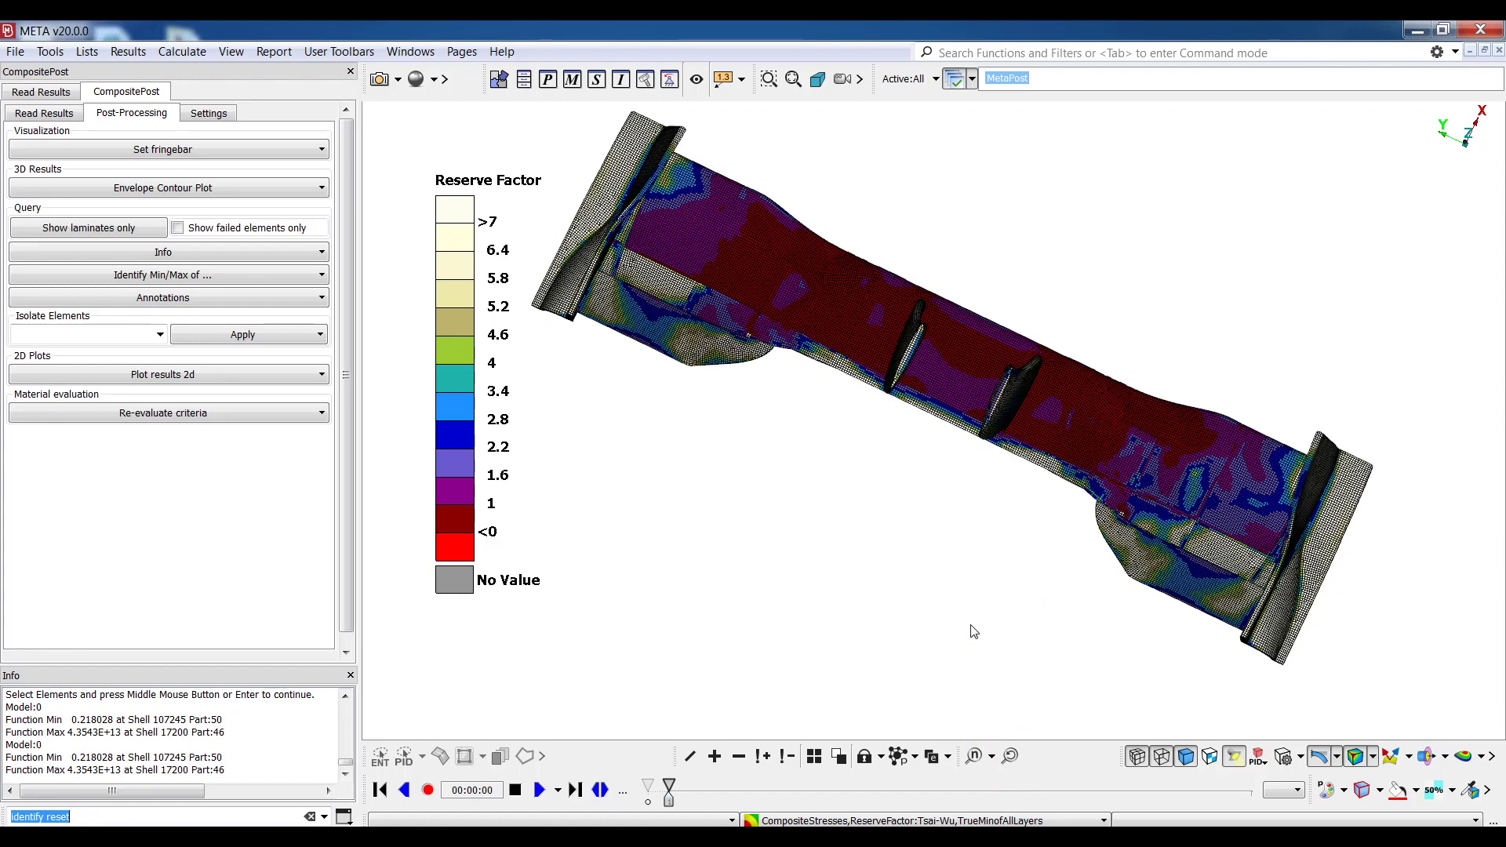
{"action": "left_click", "coordinate": [1011, 820]}
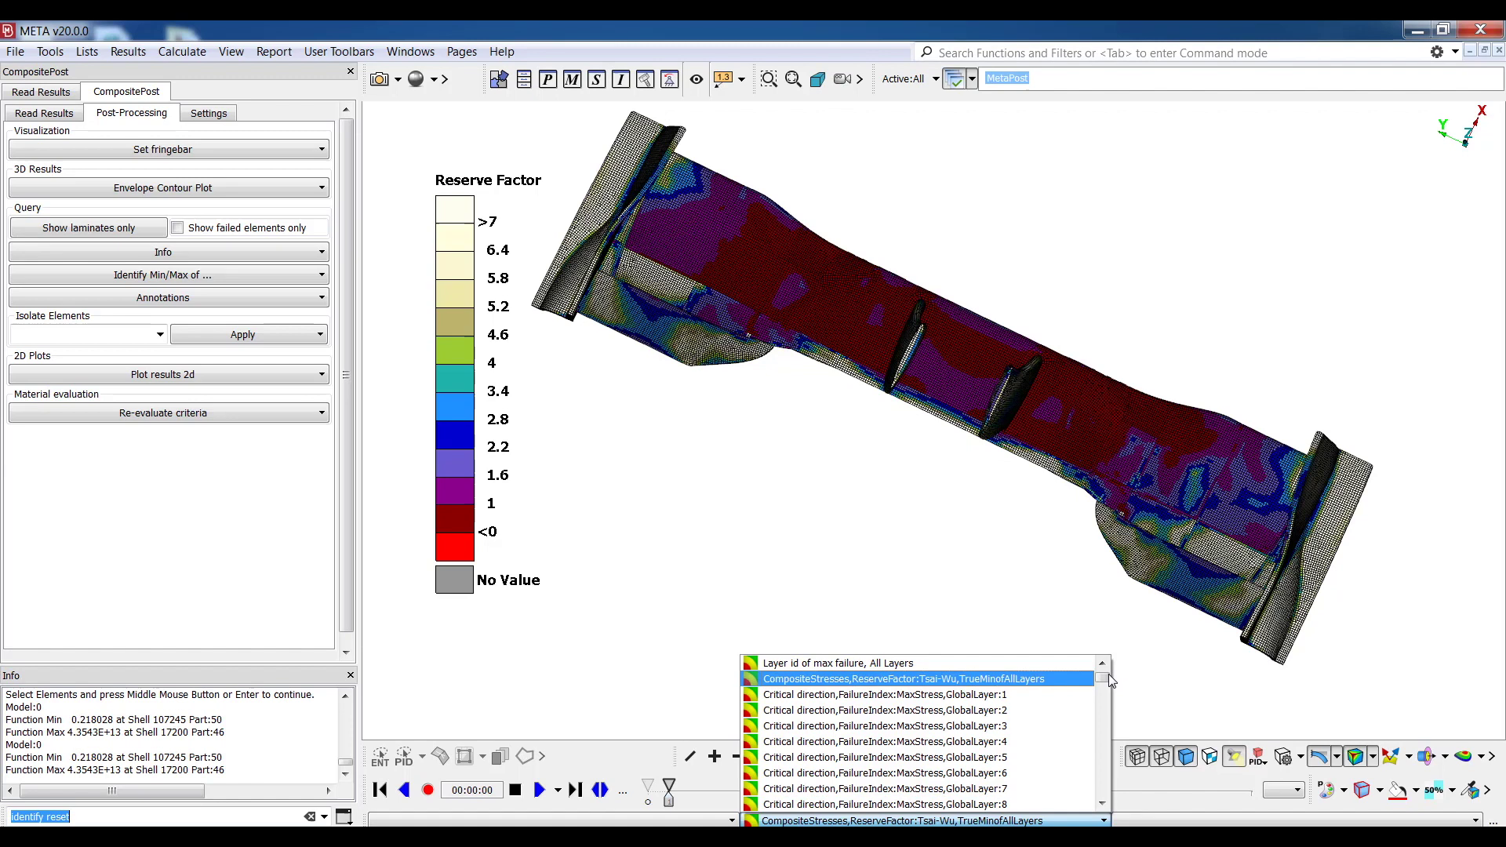
Step: Switch the contour to CompositeStresses,ReserveFactor:Tsai-Wu,GlobalLayer:10
{"action": "left_click_drag", "start_coordinate": [1104, 682], "coordinate": [1104, 719]}
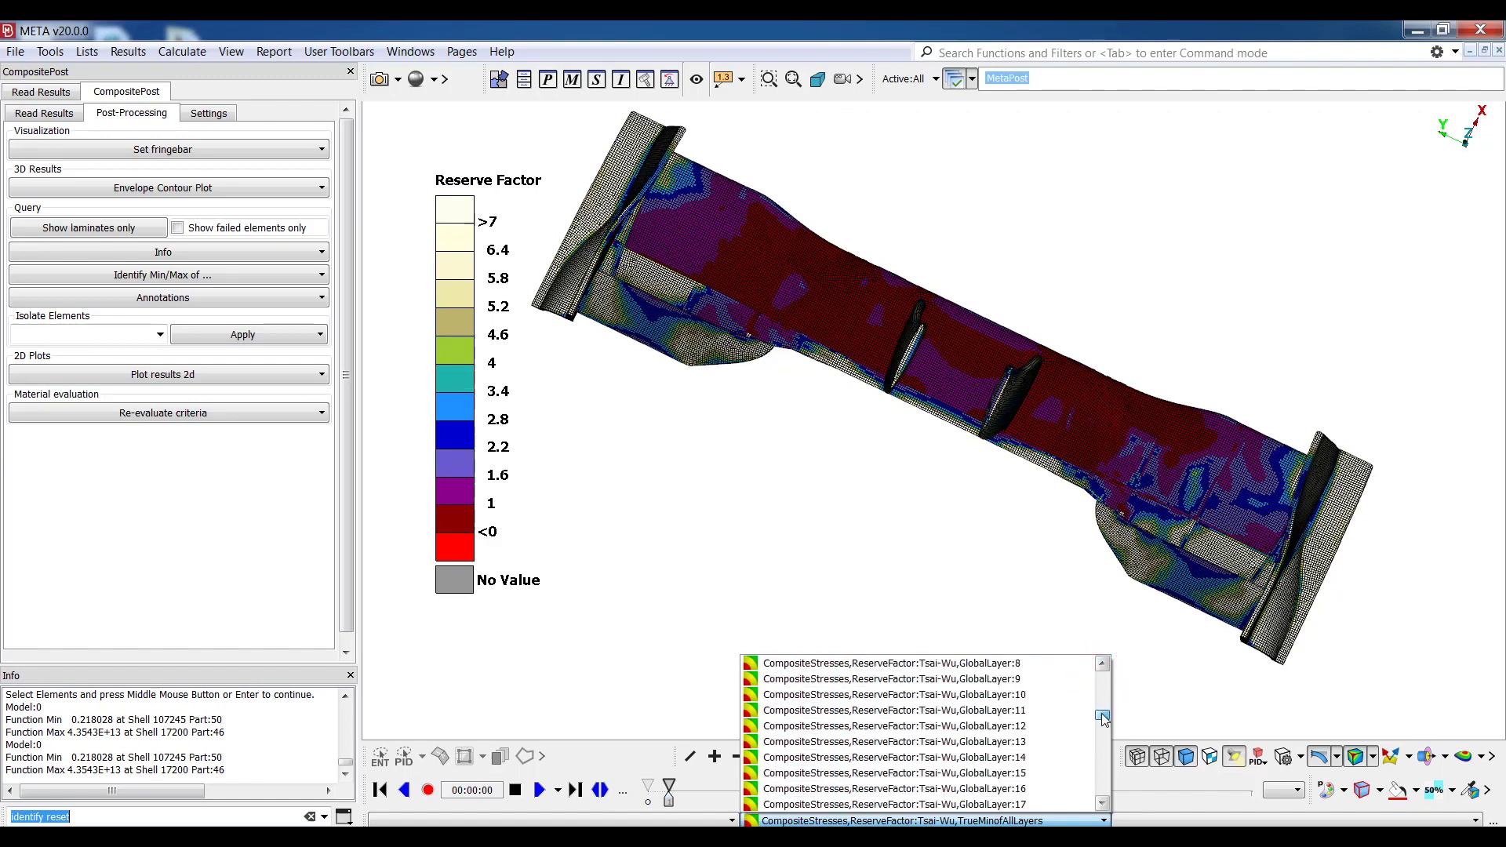
{"action": "left_click", "coordinate": [1047, 695]}
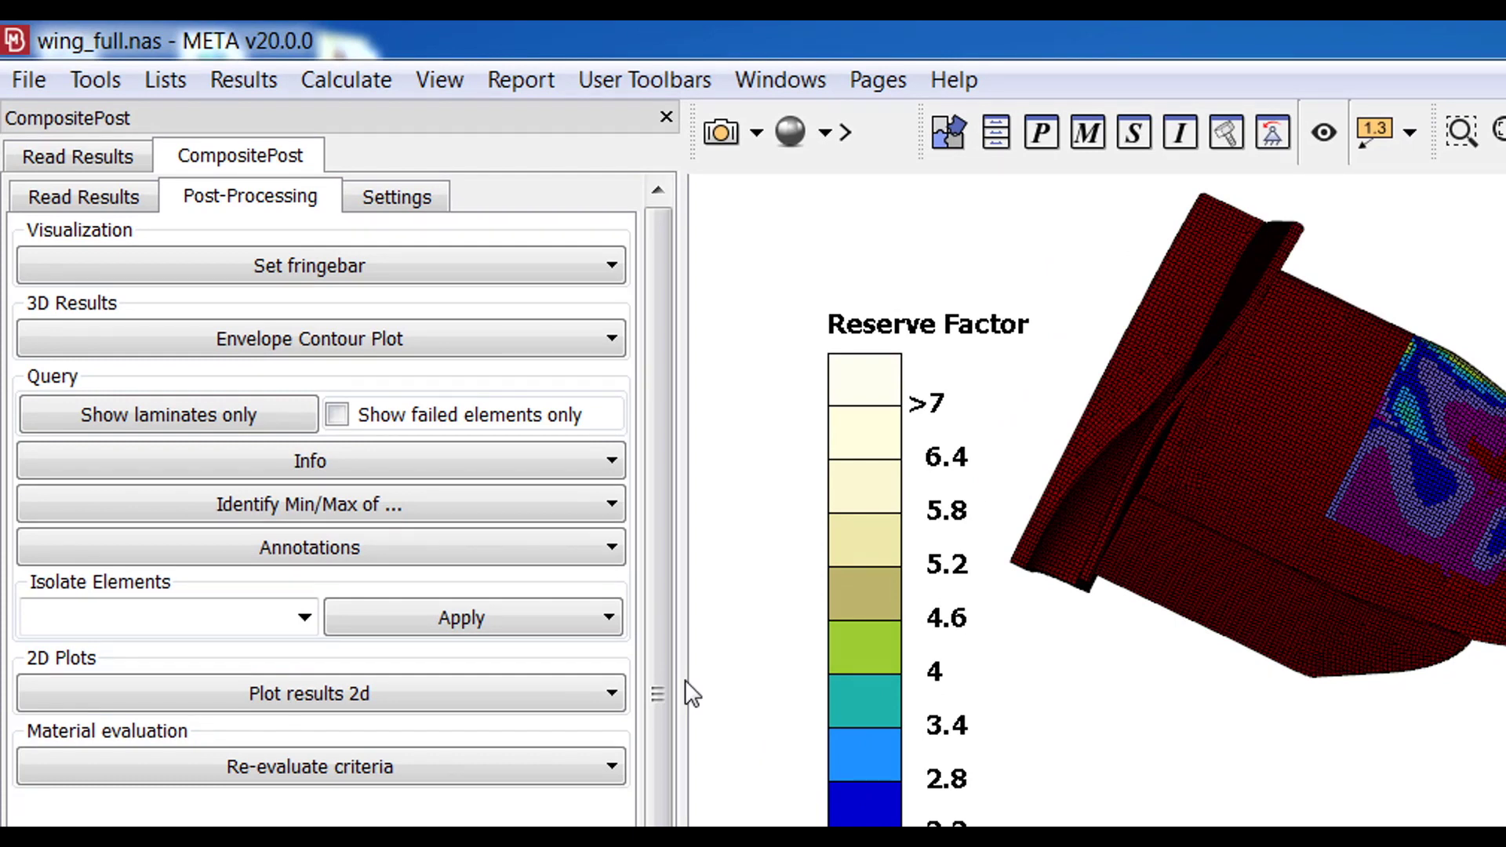
Step: Annotate element 88777 with its GlobalLayer 10 values: MF 2, CD 1, reserve factor 2.06211
{"action": "left_click", "coordinate": [506, 551]}
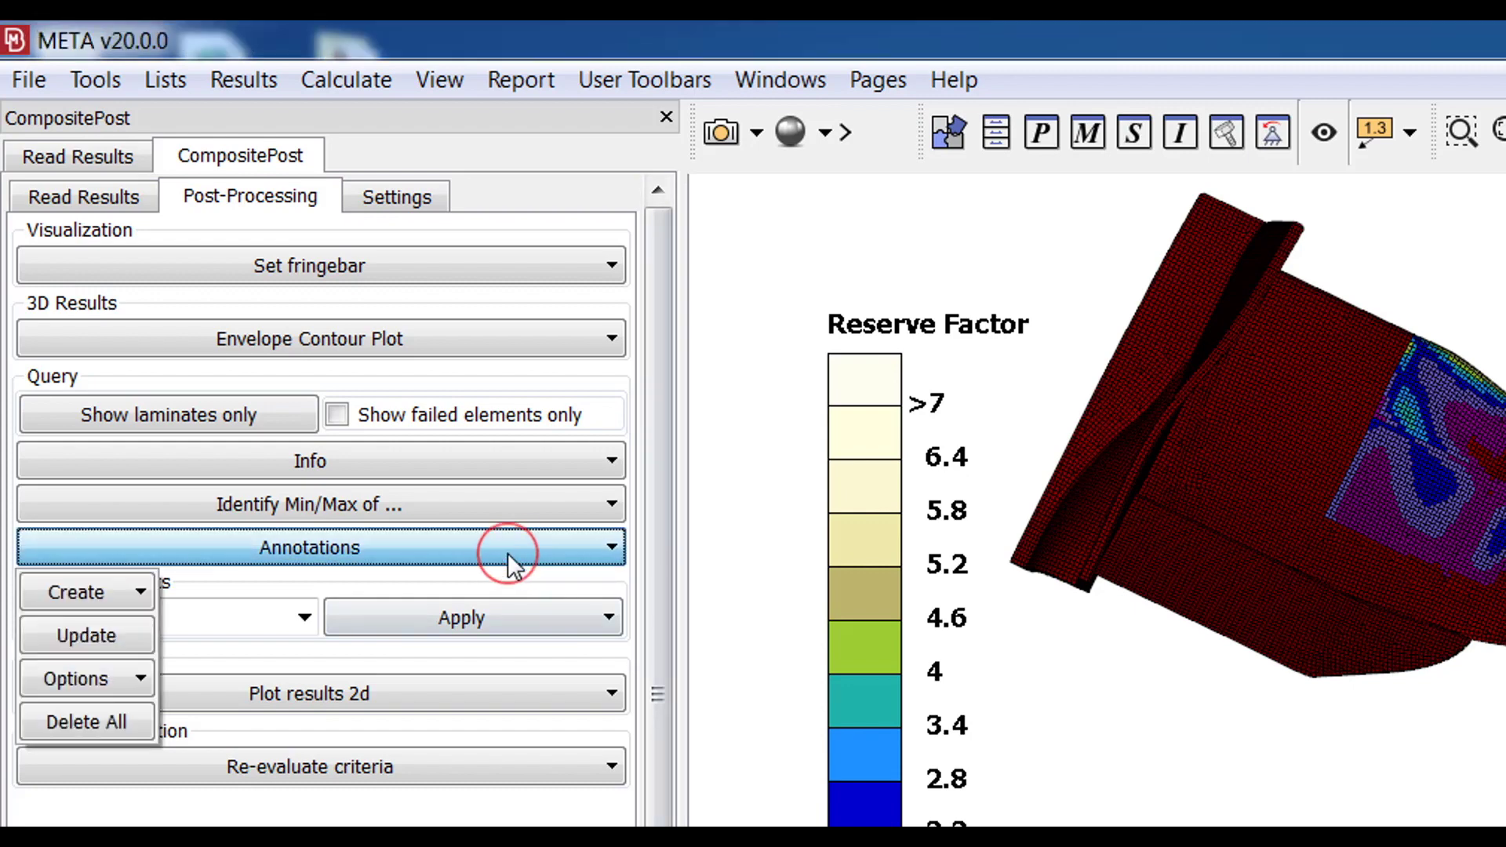
{"action": "left_click", "coordinate": [119, 594]}
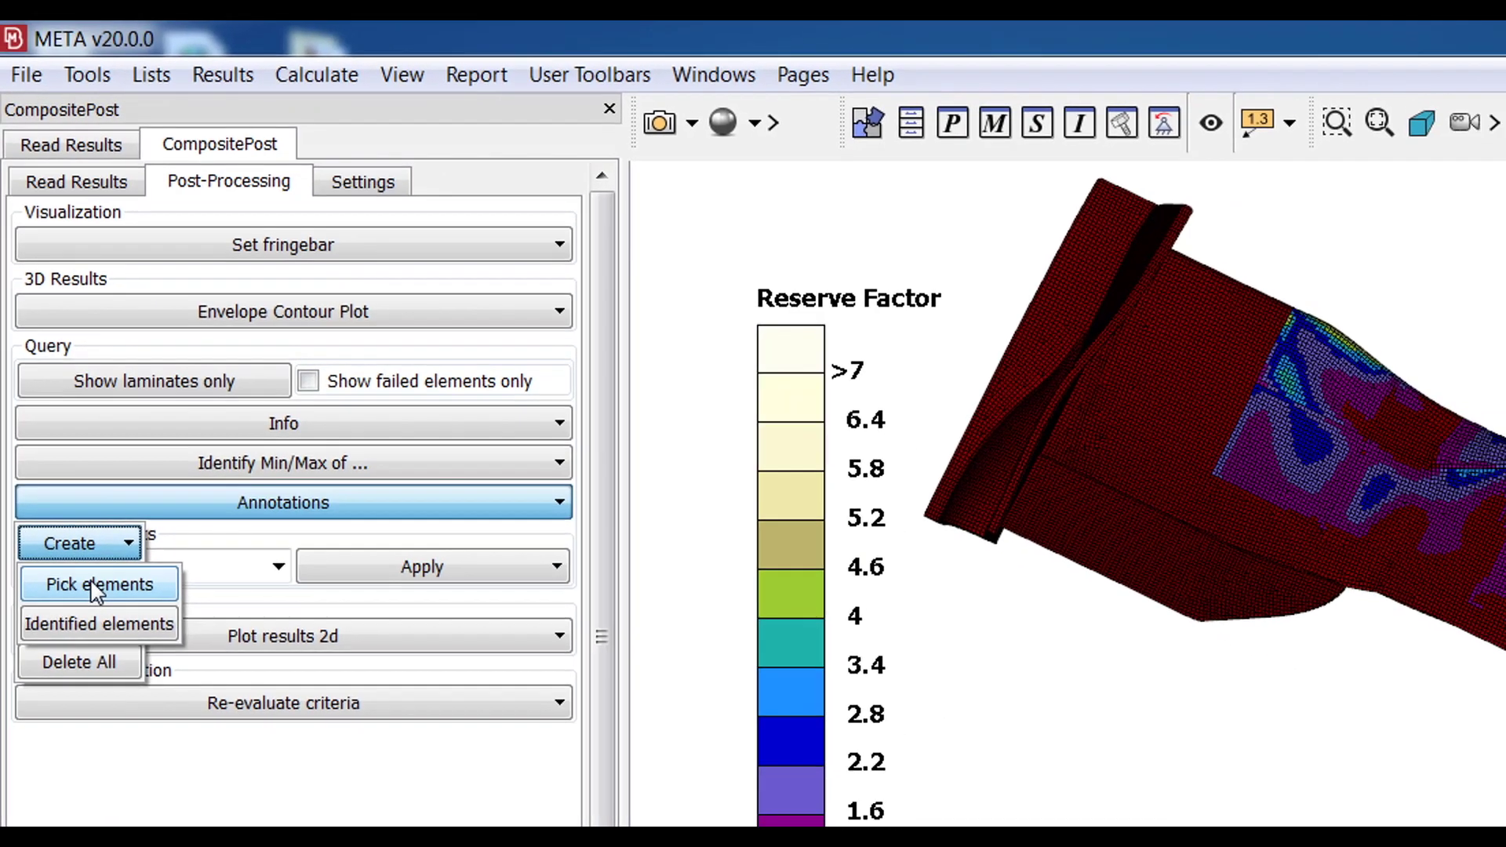
{"action": "left_click", "coordinate": [96, 584]}
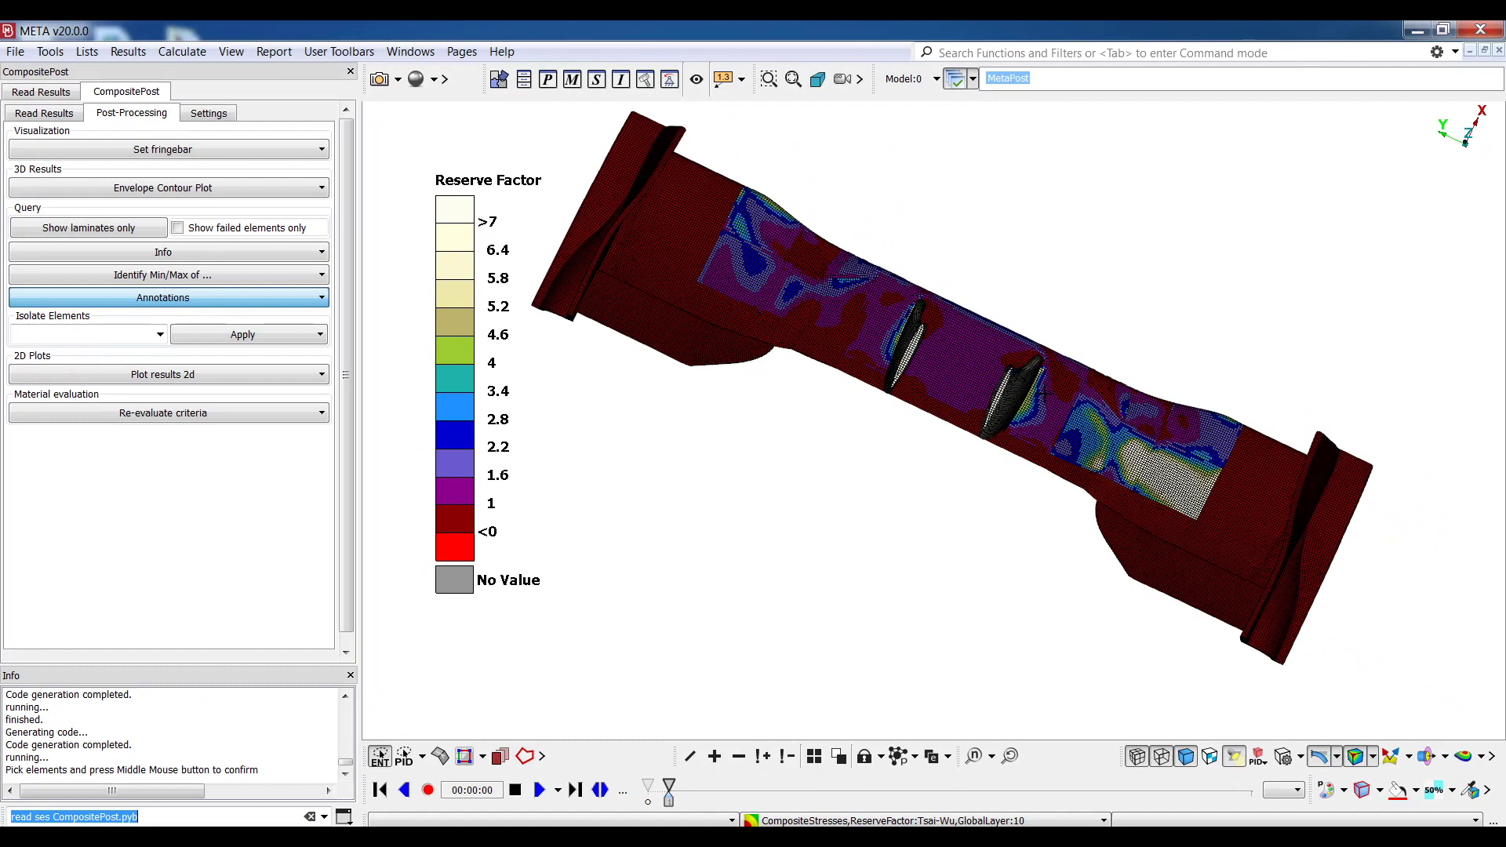
{"action": "scroll", "coordinate": [1049, 406], "scroll_direction": "up", "scroll_amount": 2}
{"action": "scroll", "coordinate": [1039, 408], "scroll_direction": "up", "scroll_amount": 6}
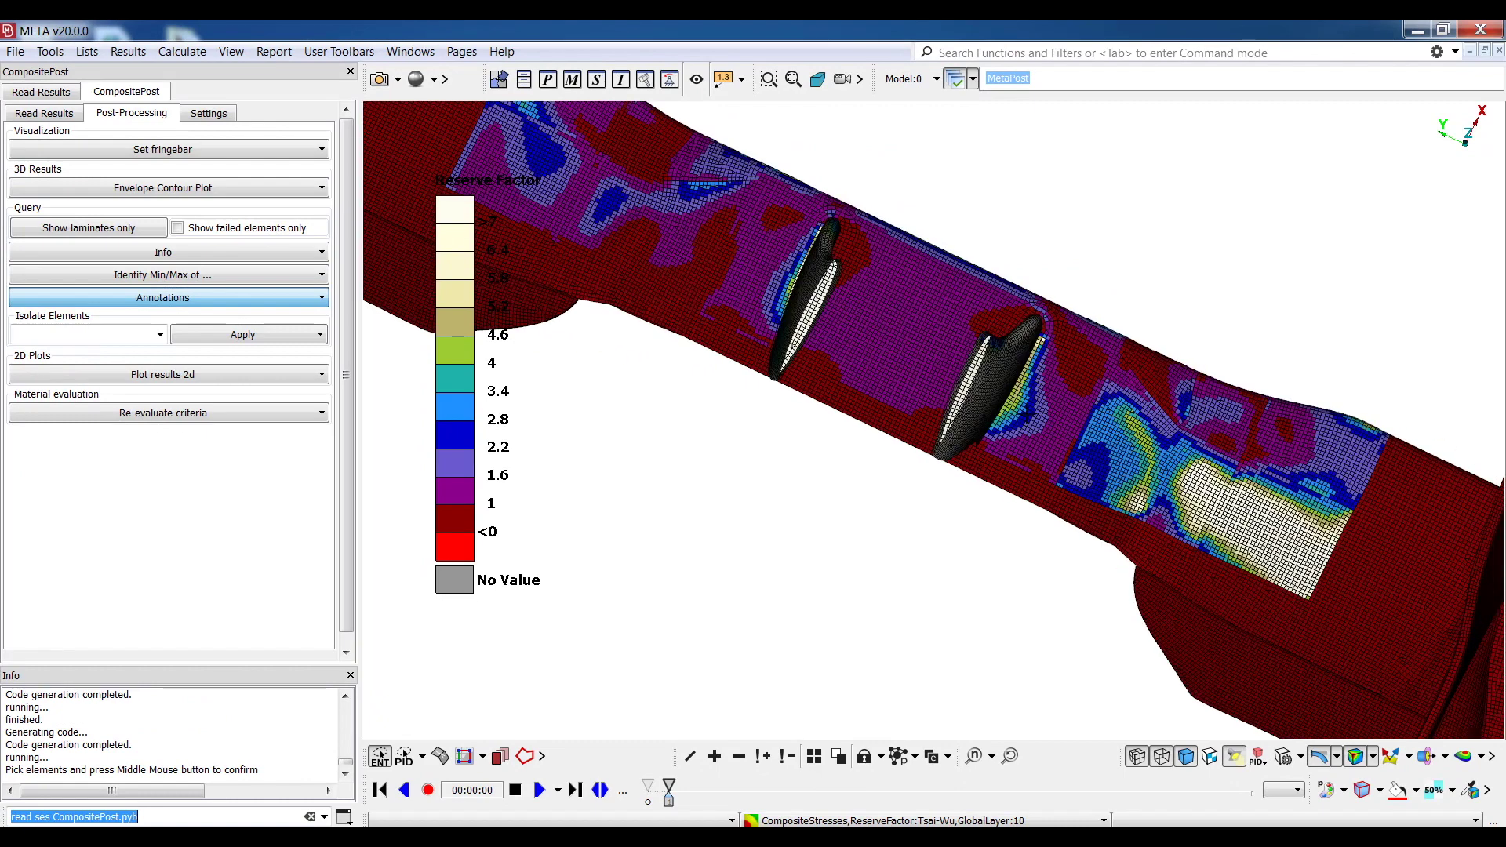
{"action": "scroll", "coordinate": [1022, 415], "scroll_direction": "up", "scroll_amount": 8}
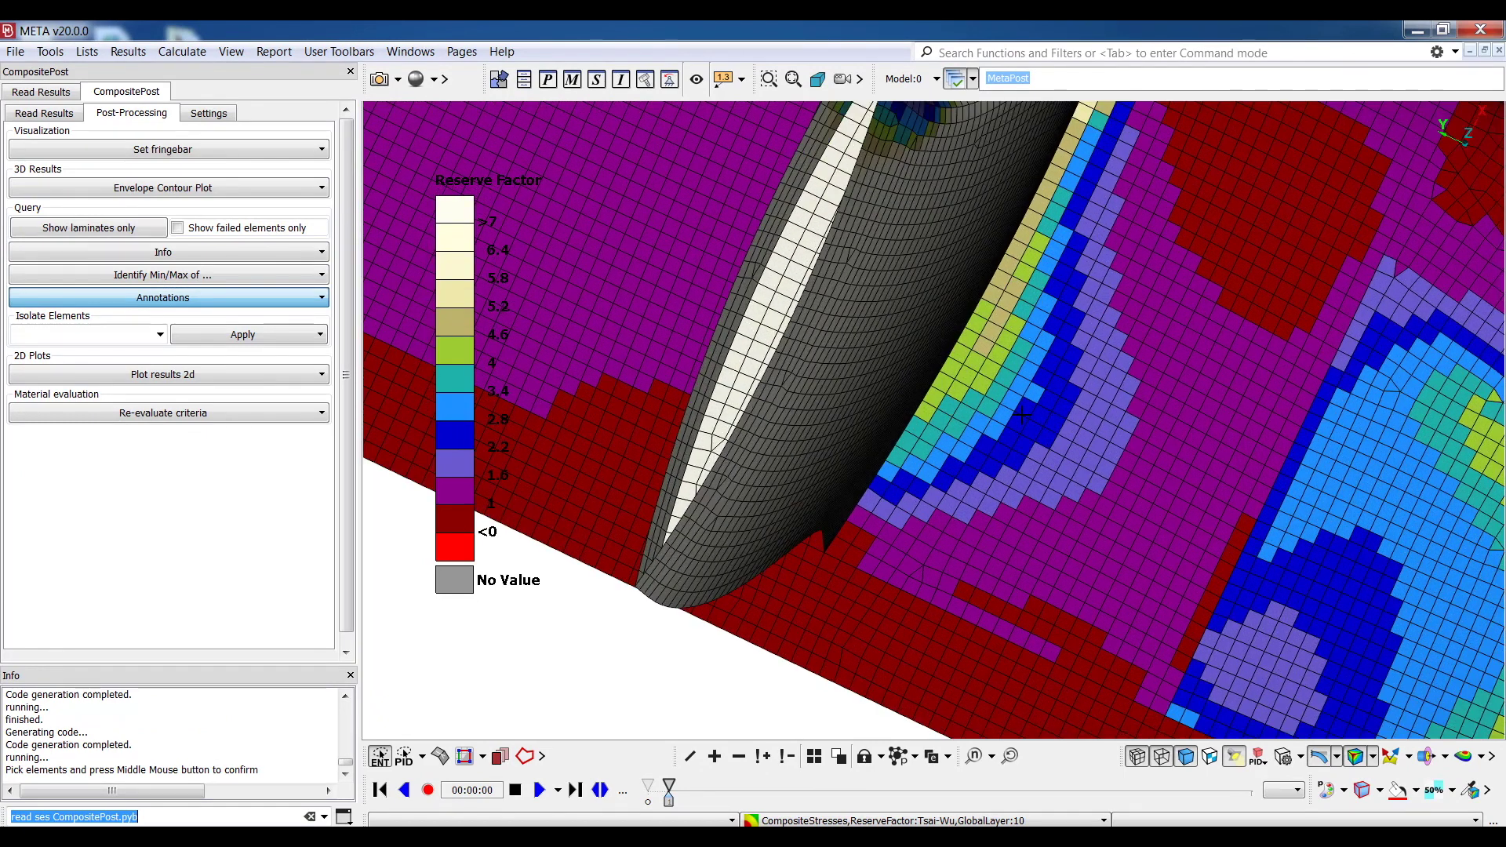
{"action": "scroll", "coordinate": [1092, 468], "scroll_direction": "up", "scroll_amount": 3}
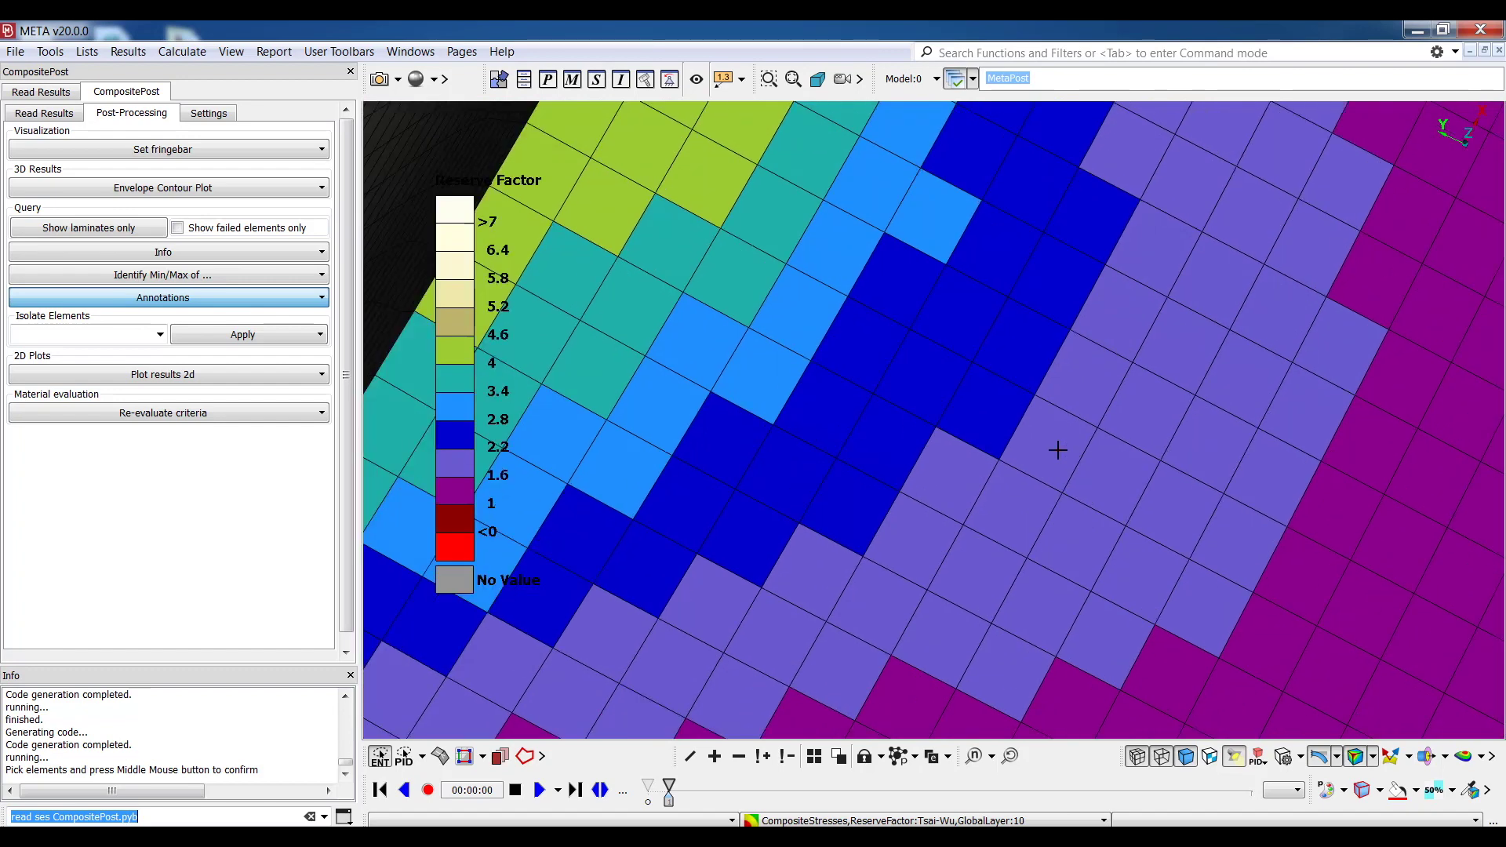
{"action": "left_click", "coordinate": [1050, 444]}
{"action": "middle_click", "coordinate": [1096, 500]}
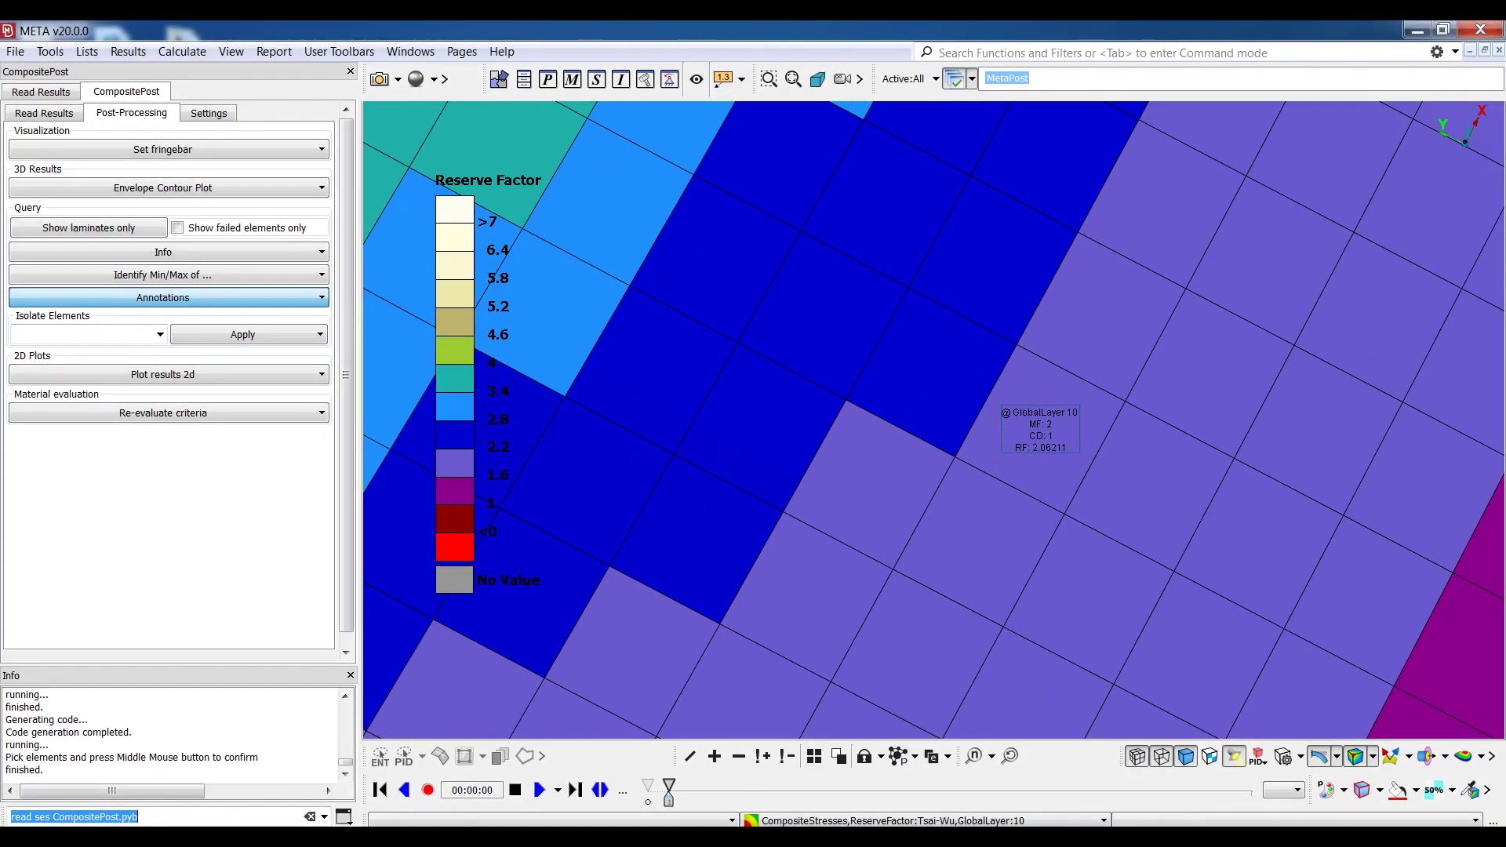
{"action": "left_click", "coordinate": [1019, 821]}
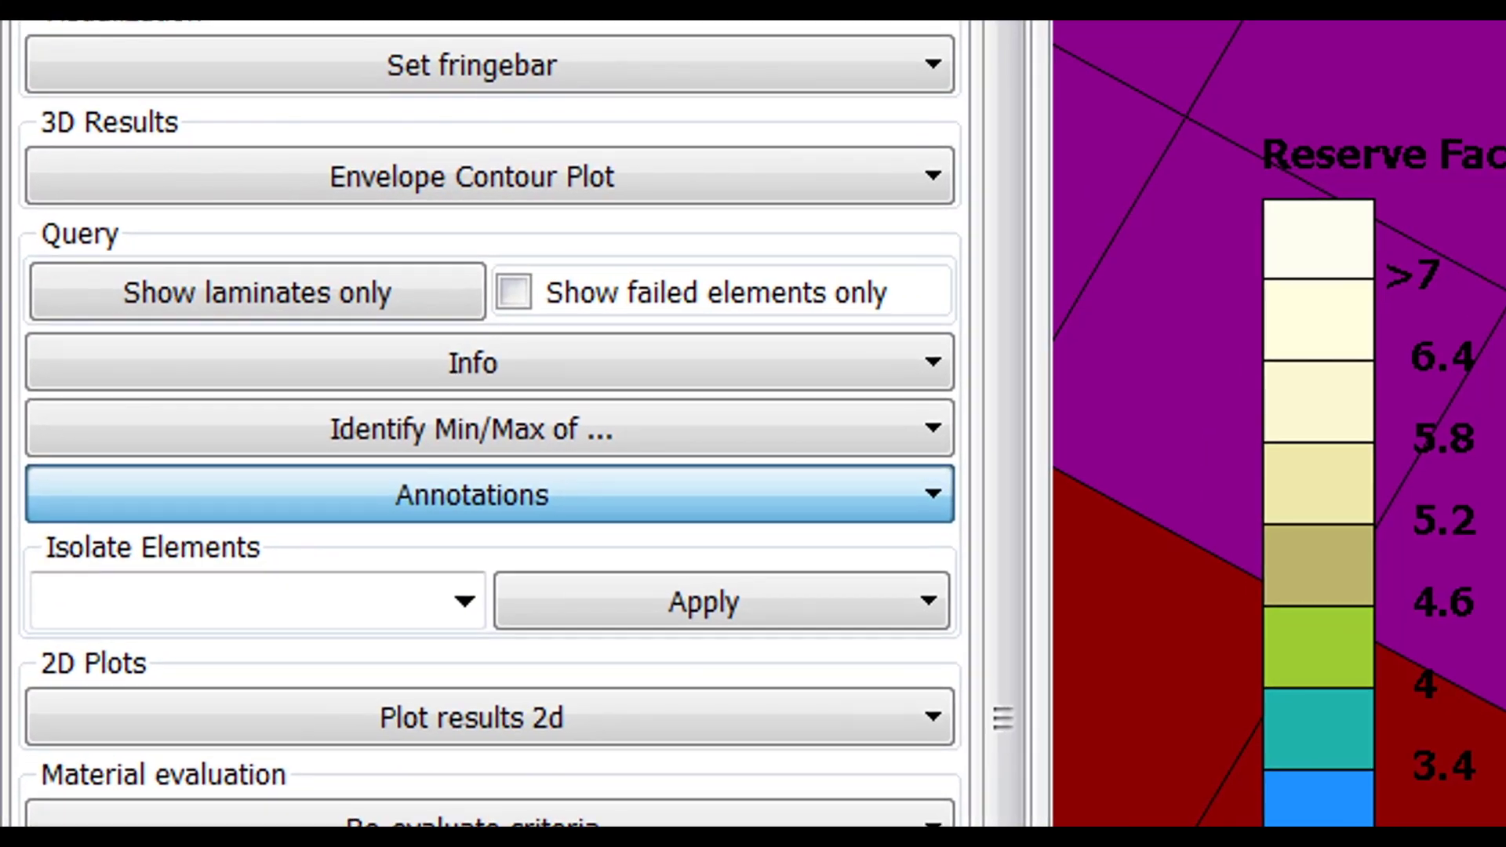
Step: Update the element annotation to GlobalLayer 2: MF 2, CD 1, reserve factor 1.03005
{"action": "left_click", "coordinate": [367, 518]}
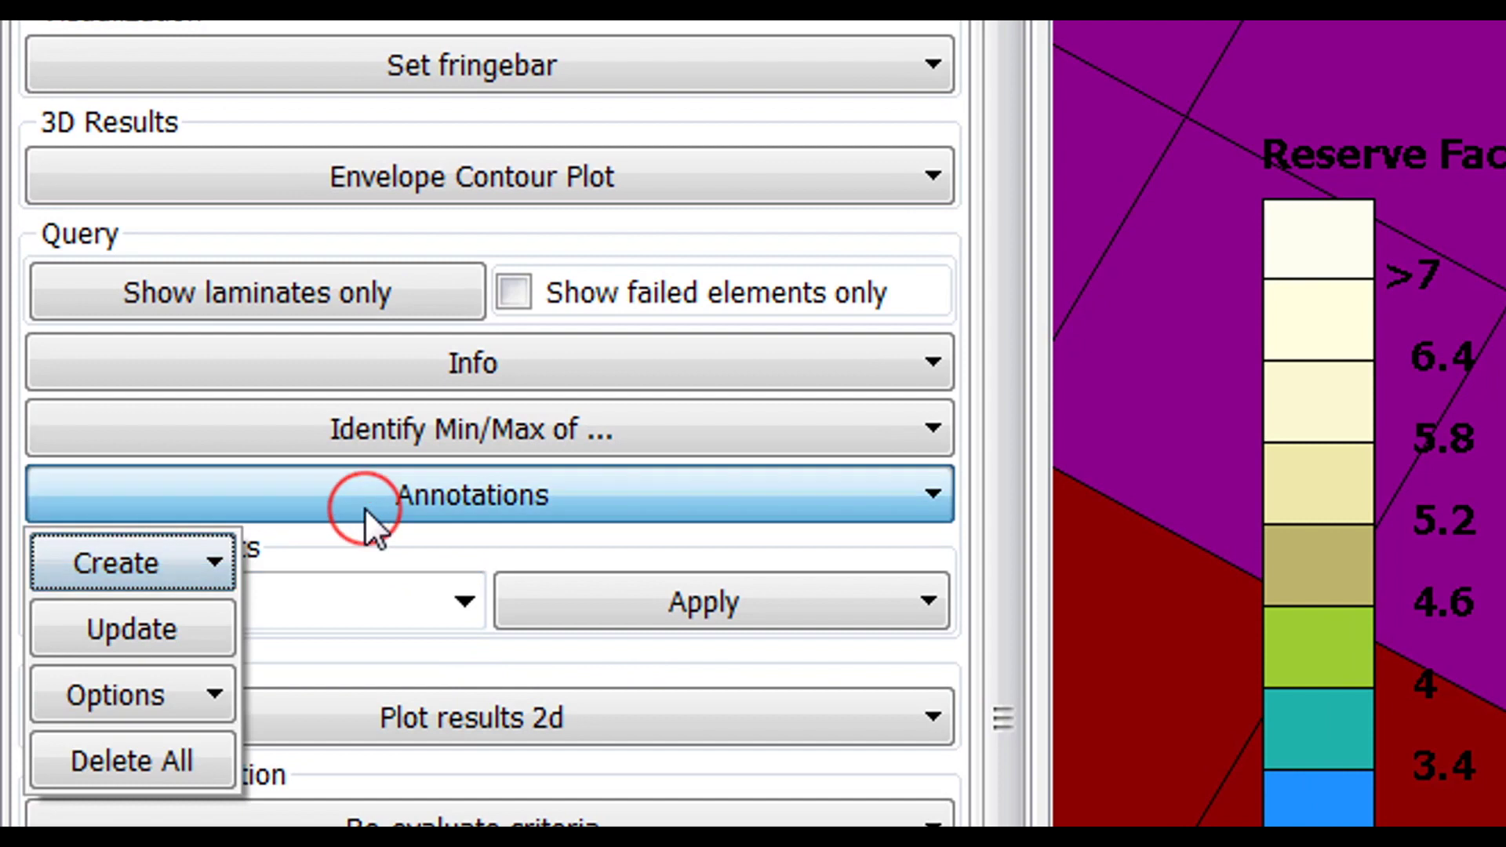
{"action": "left_click", "coordinate": [145, 632]}
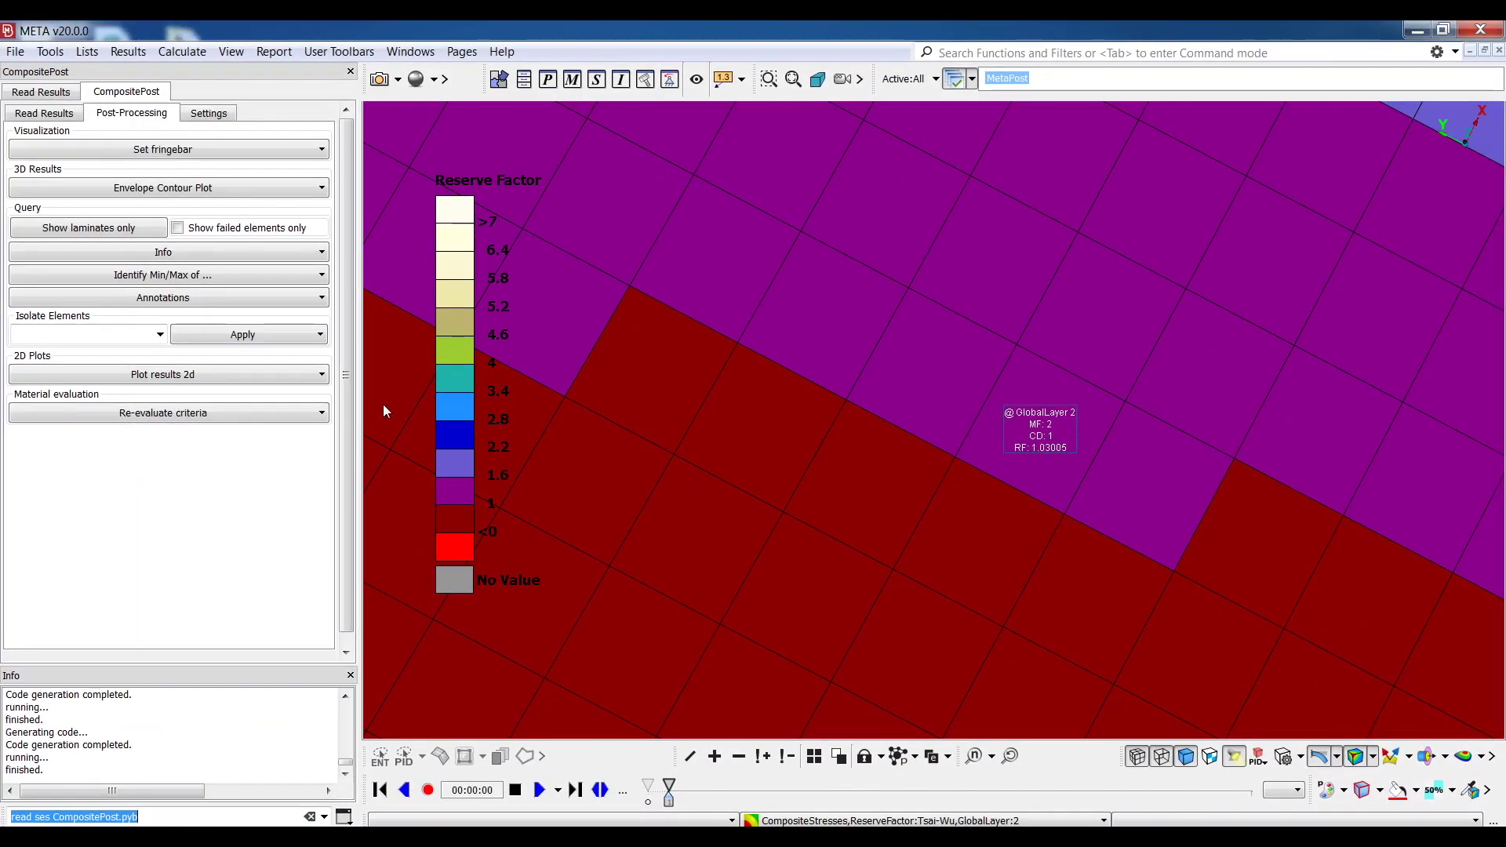
{"action": "left_click", "coordinate": [152, 302]}
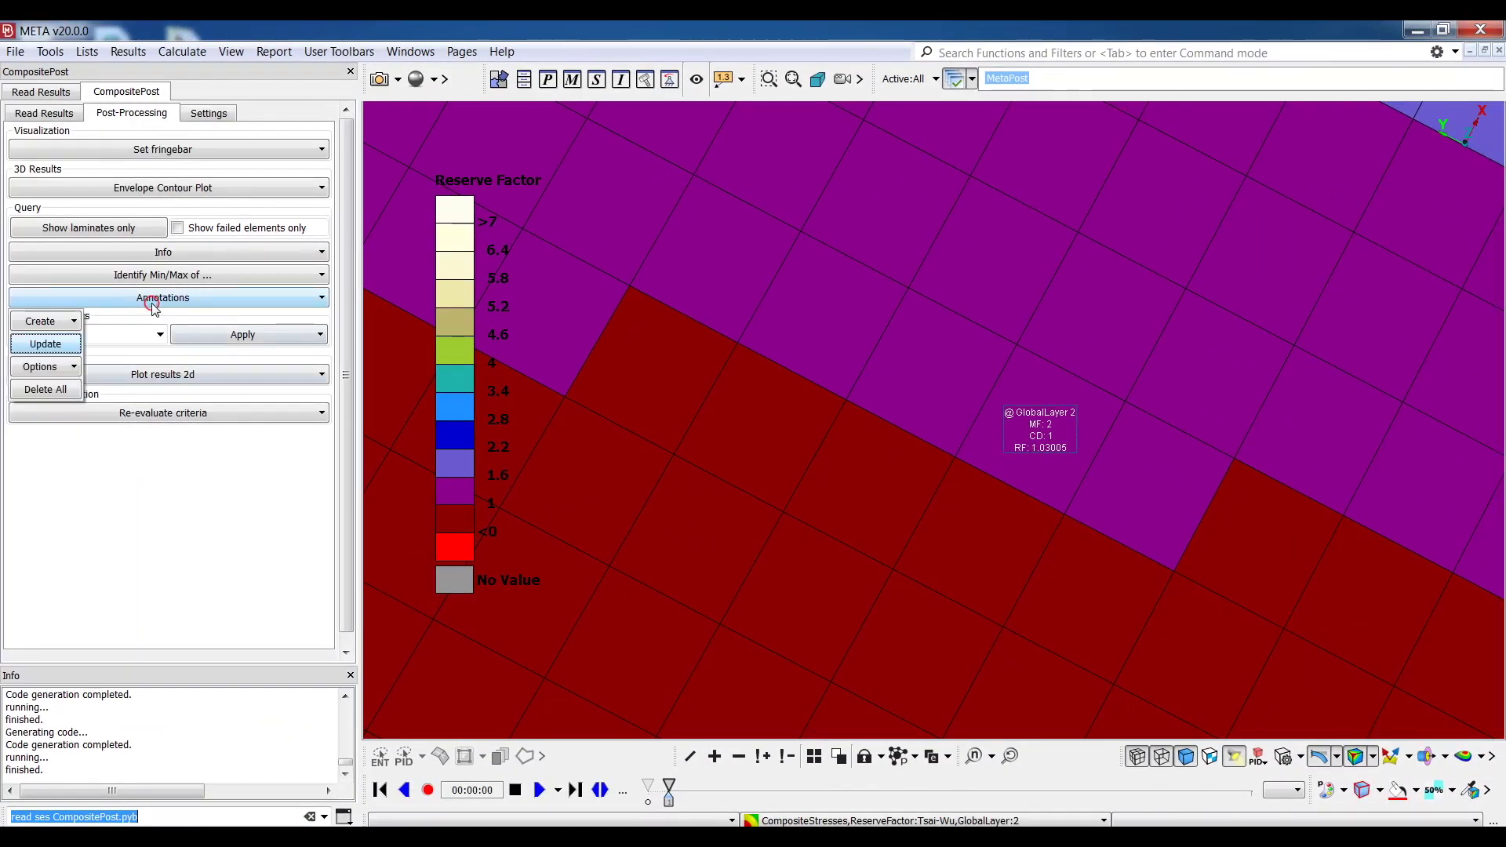
Step: Delete all annotations and zoom out to show the whole wing
{"action": "left_click", "coordinate": [65, 388]}
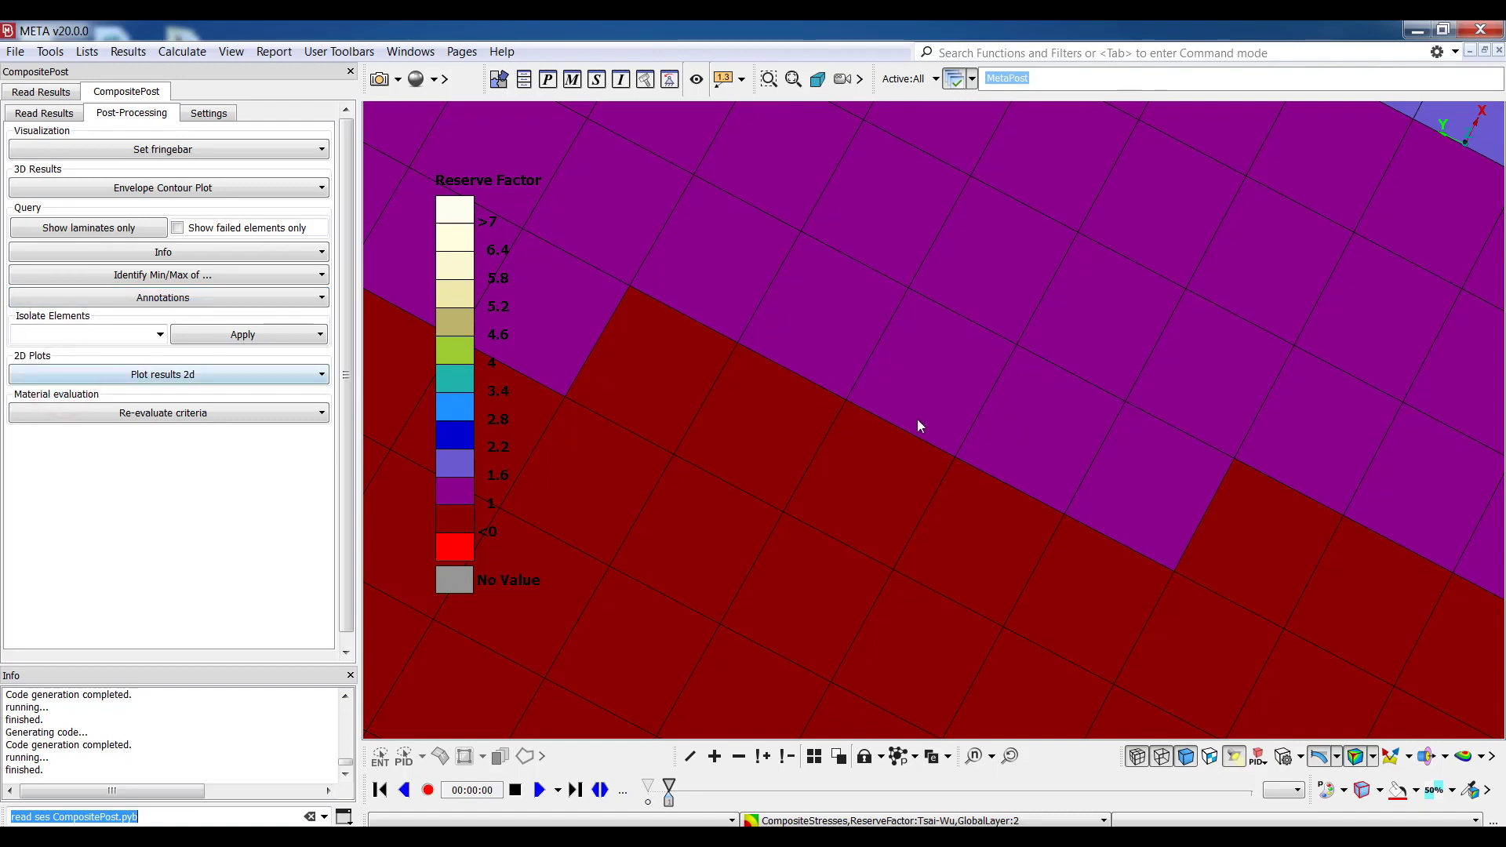
{"action": "scroll", "coordinate": [1026, 413], "scroll_direction": "down", "scroll_amount": 6}
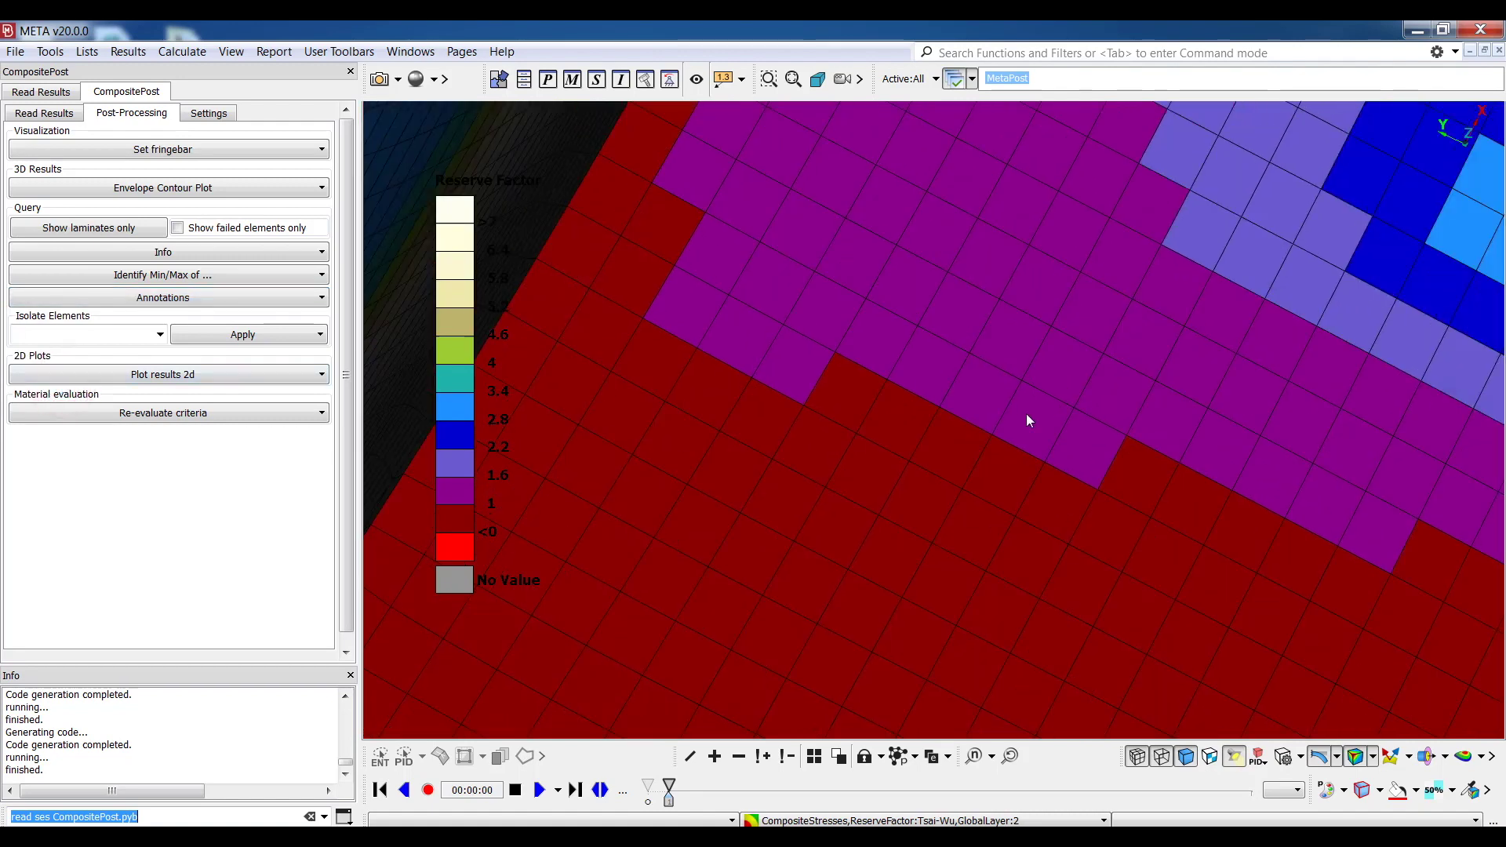
{"action": "scroll", "coordinate": [977, 411], "scroll_direction": "down", "scroll_amount": 8}
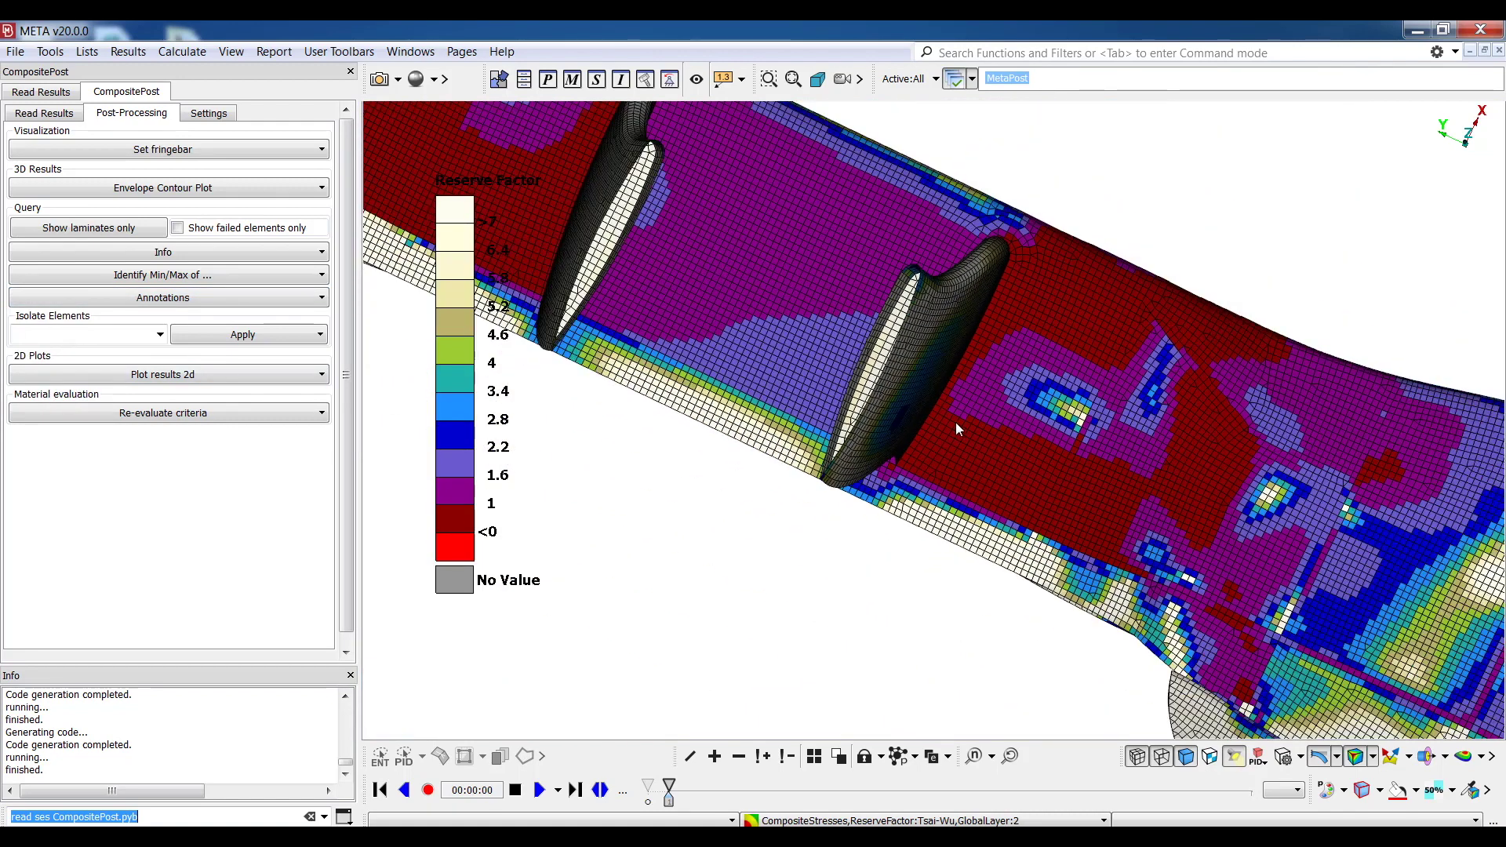
{"action": "scroll", "coordinate": [1050, 427], "scroll_direction": "down", "scroll_amount": 3}
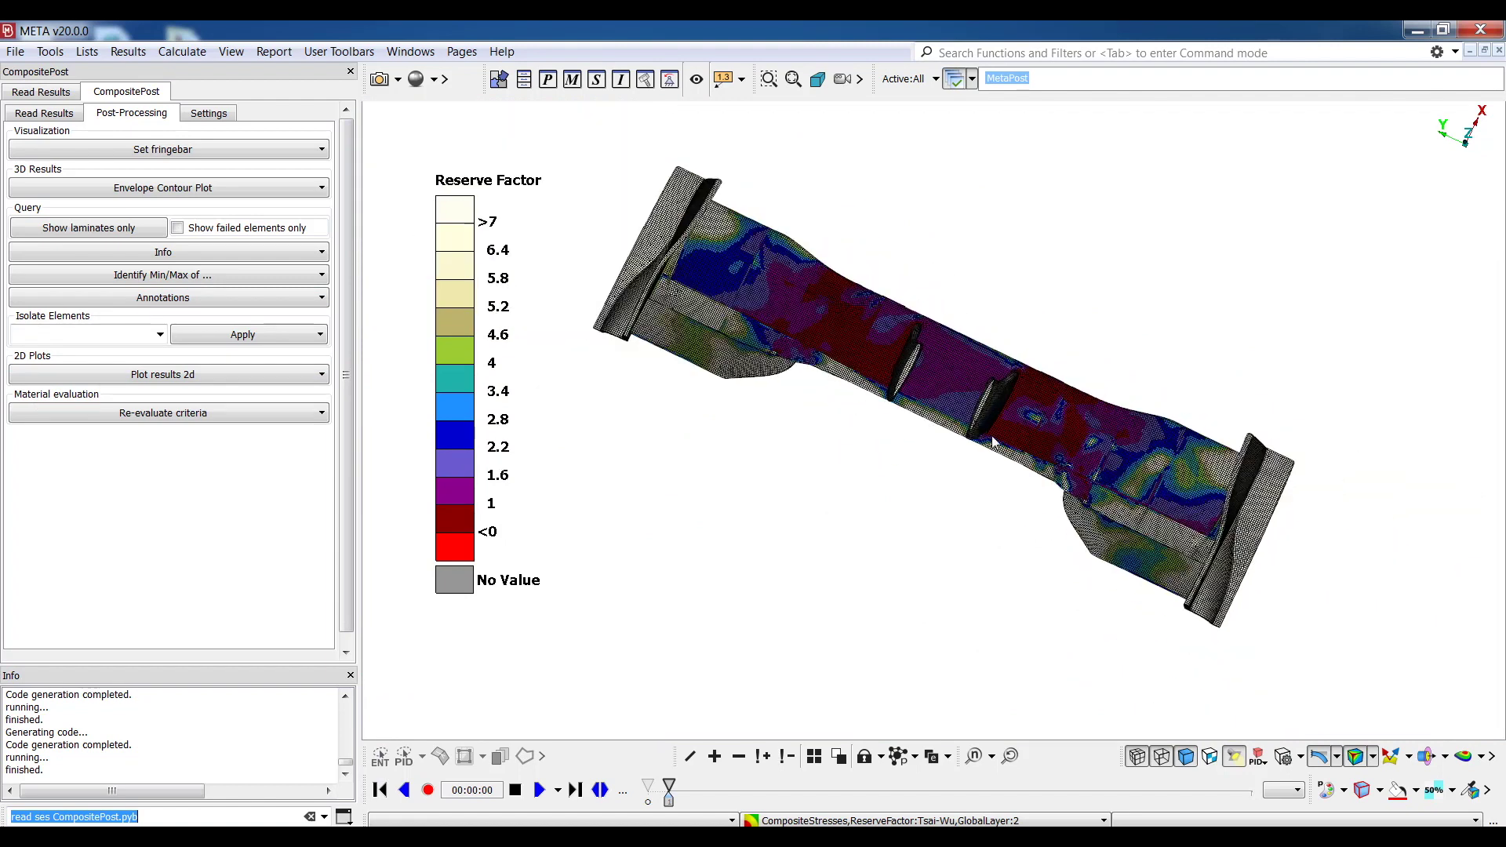
{"action": "middle_click_drag", "start_coordinate": [986, 441], "coordinate": [1017, 448]}
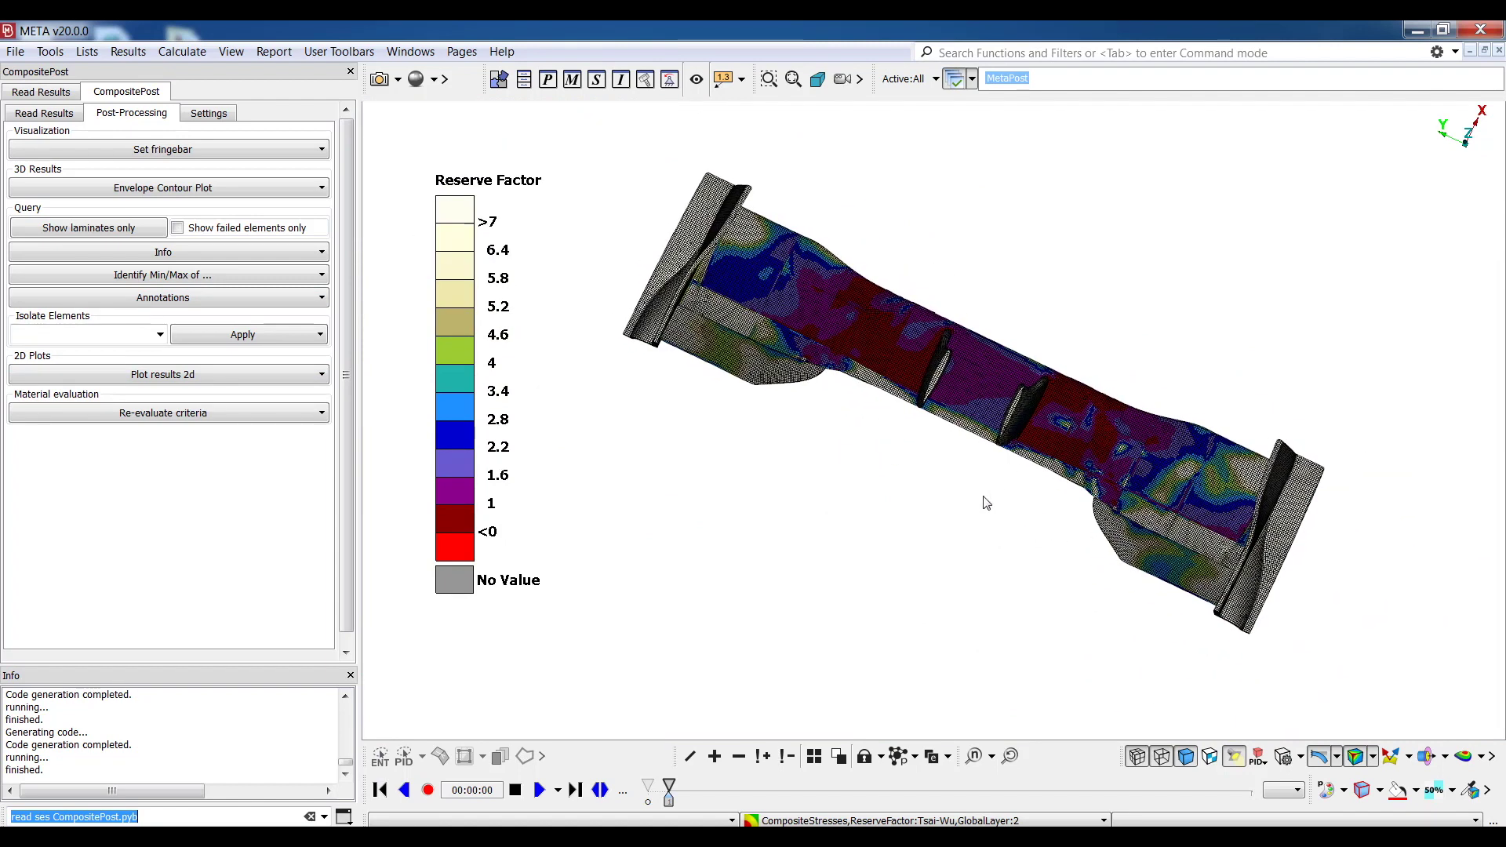
Step: Display the Critical direction result for GlobalLayer:7
{"action": "left_click", "coordinate": [1055, 819]}
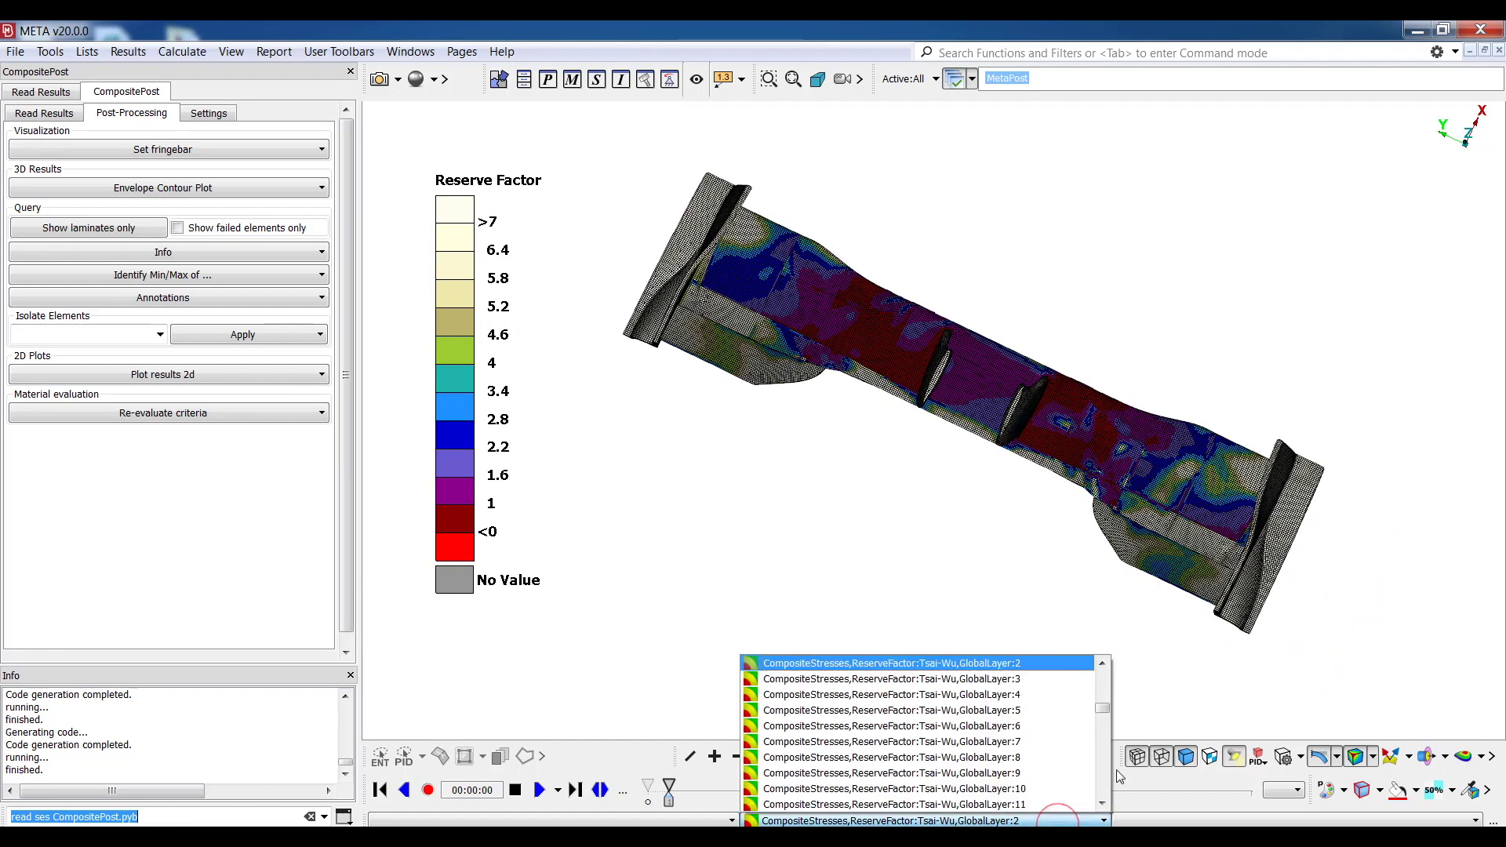
{"action": "left_click_drag", "start_coordinate": [1108, 709], "coordinate": [1105, 684]}
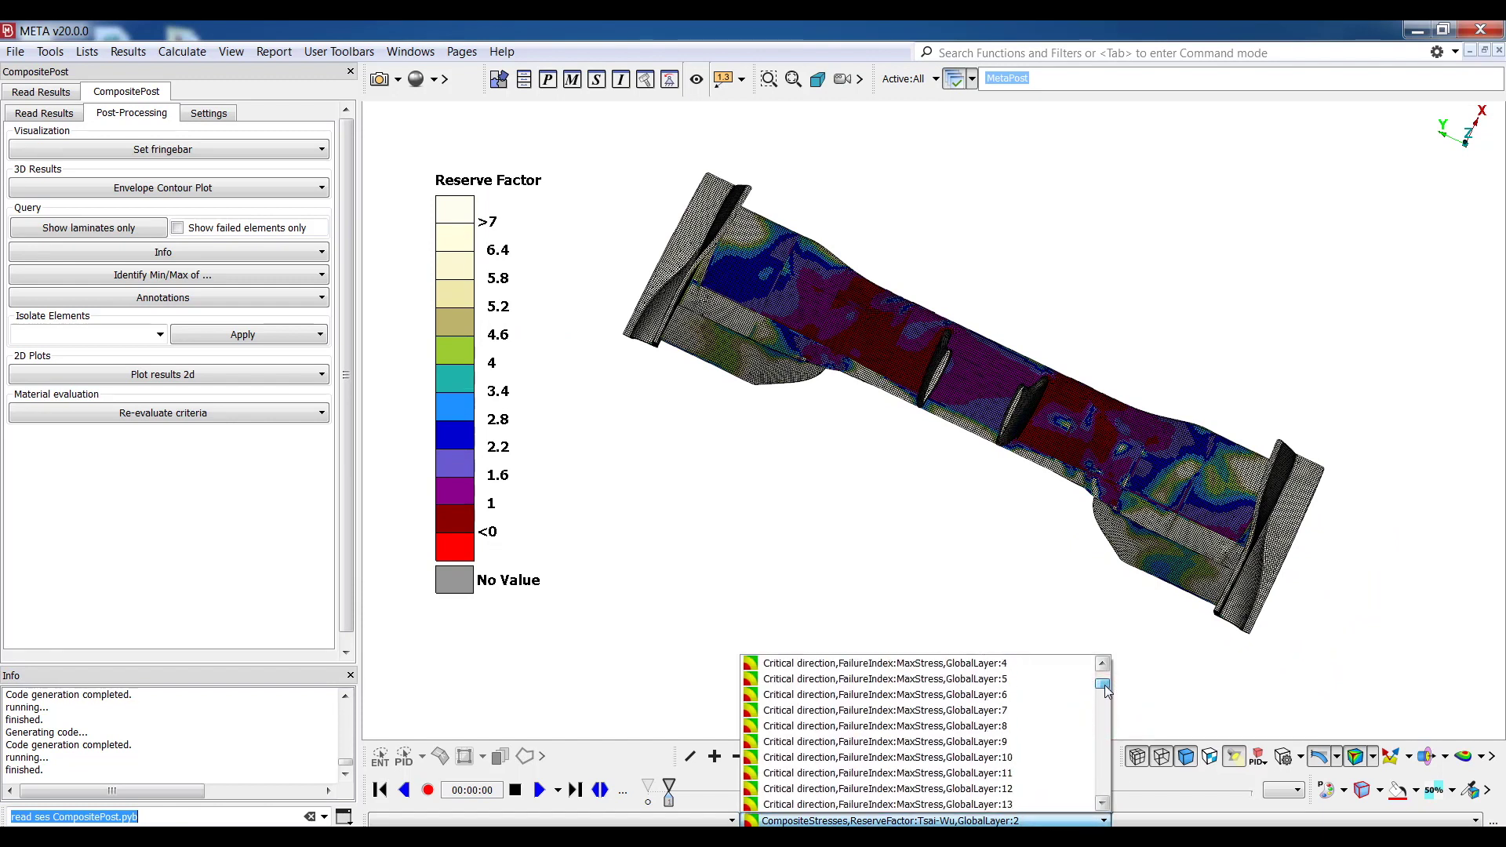
{"action": "left_click", "coordinate": [1015, 711]}
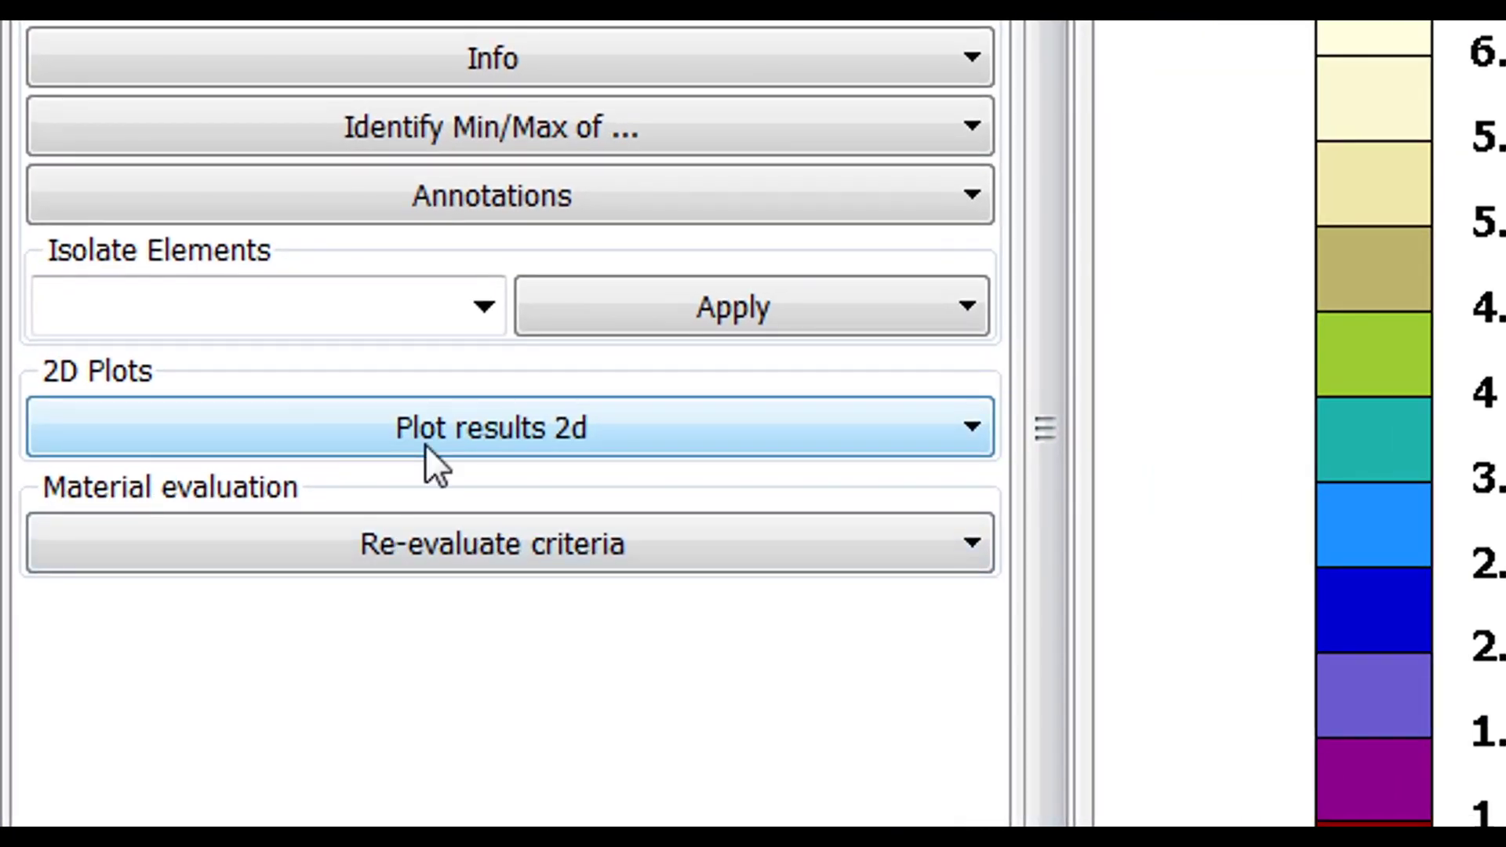
Step: Pick elements 57752, 7495, 7582 and 25975 for results-versus-thickness plots
{"action": "left_click", "coordinate": [425, 444]}
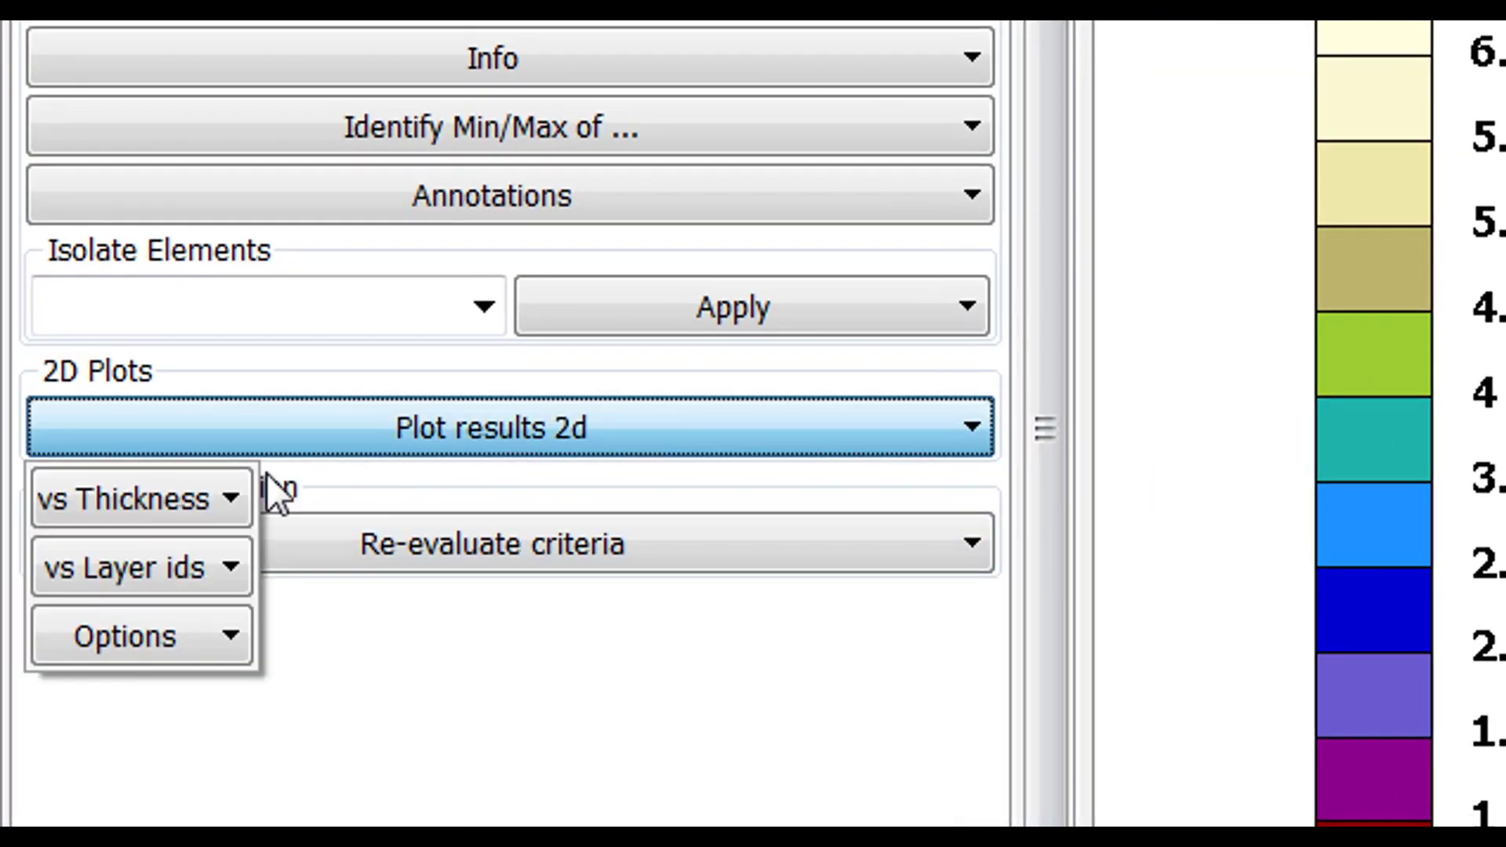
{"action": "left_click", "coordinate": [166, 498]}
{"action": "left_click", "coordinate": [161, 577]}
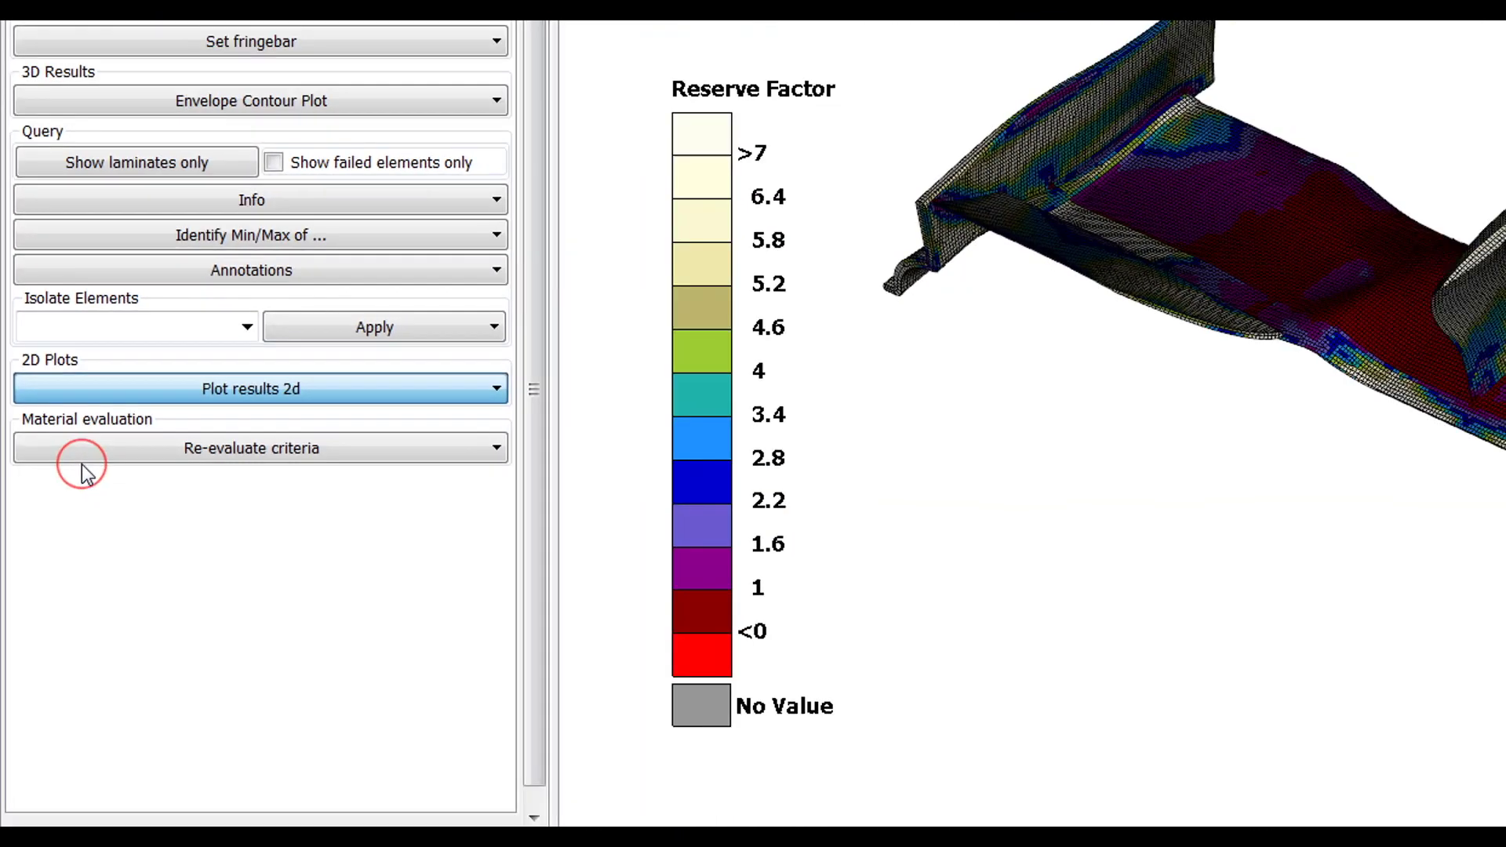
{"action": "scroll", "coordinate": [1470, 422], "scroll_direction": "up", "scroll_amount": 5}
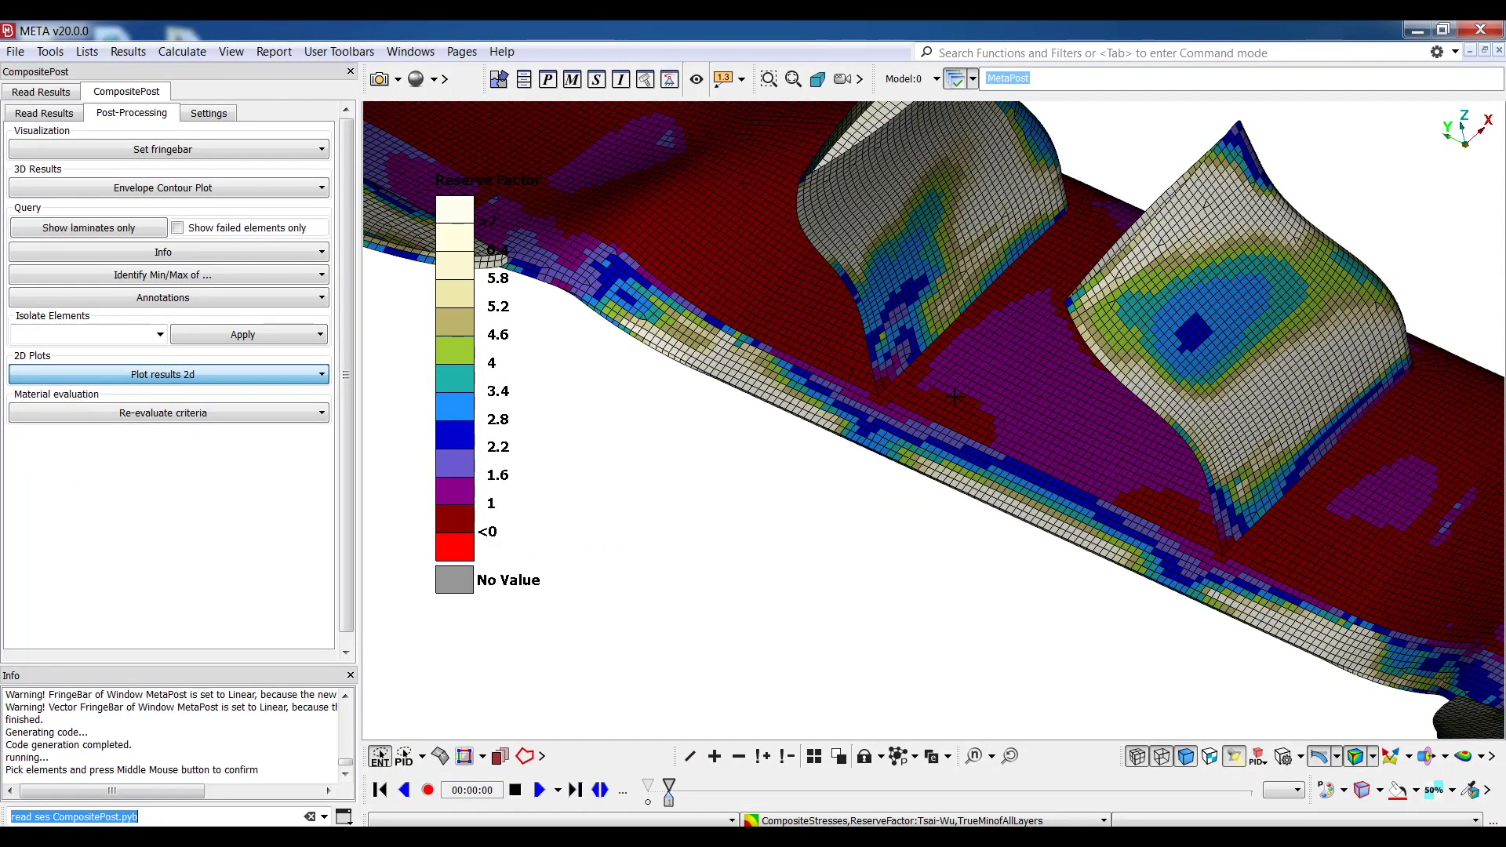
{"action": "scroll", "coordinate": [955, 397], "scroll_direction": "up", "scroll_amount": 3}
{"action": "left_click", "coordinate": [949, 384]}
{"action": "left_click", "coordinate": [866, 310]}
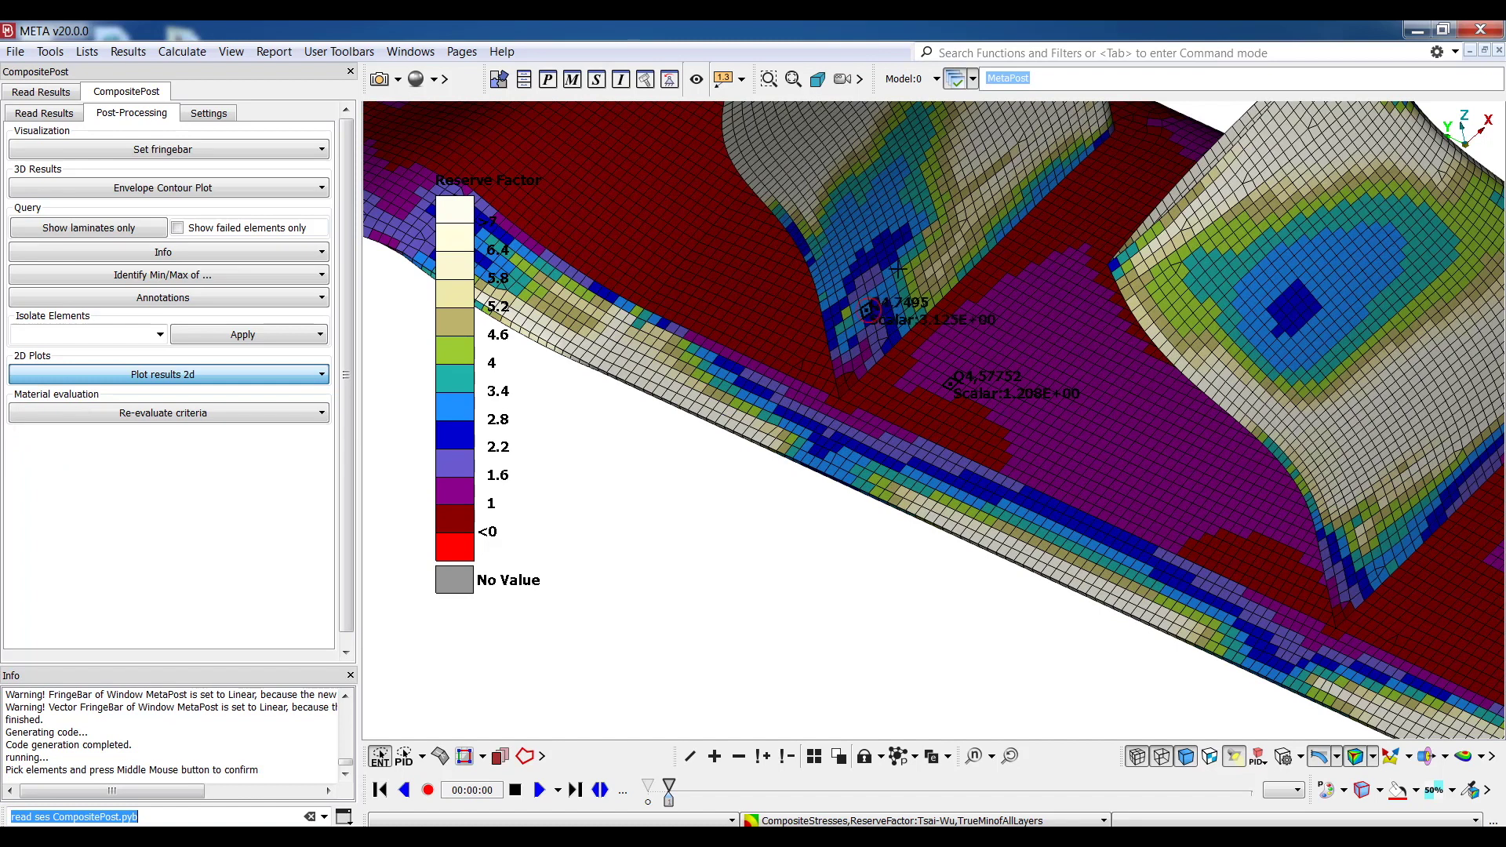
{"action": "left_click", "coordinate": [922, 235]}
{"action": "left_click", "coordinate": [876, 229]}
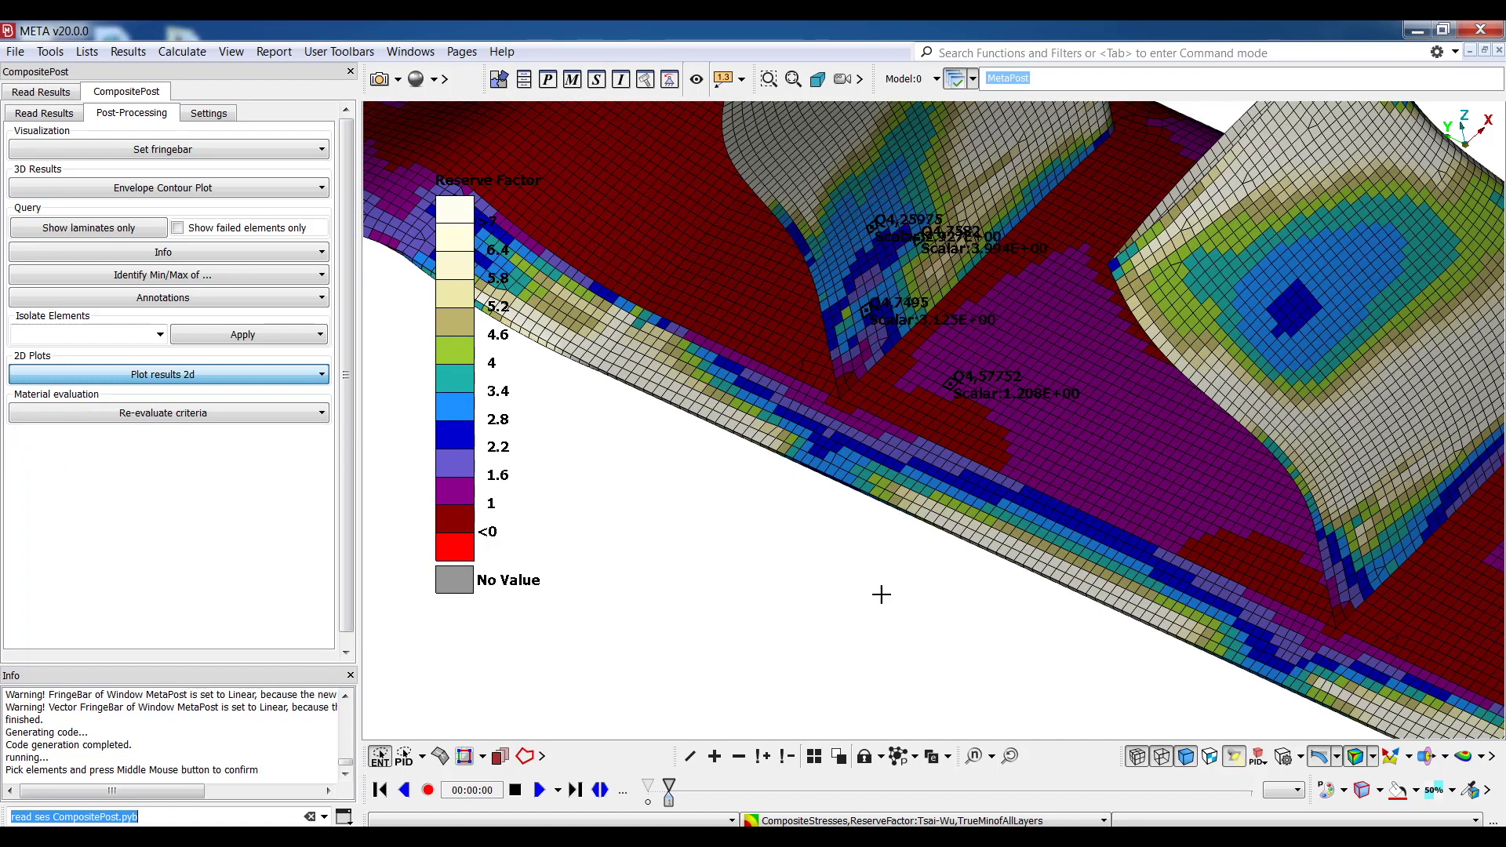
Step: Create the thickness plots and open element 57752's ResultsVsThickness window
{"action": "middle_click", "coordinate": [781, 566]}
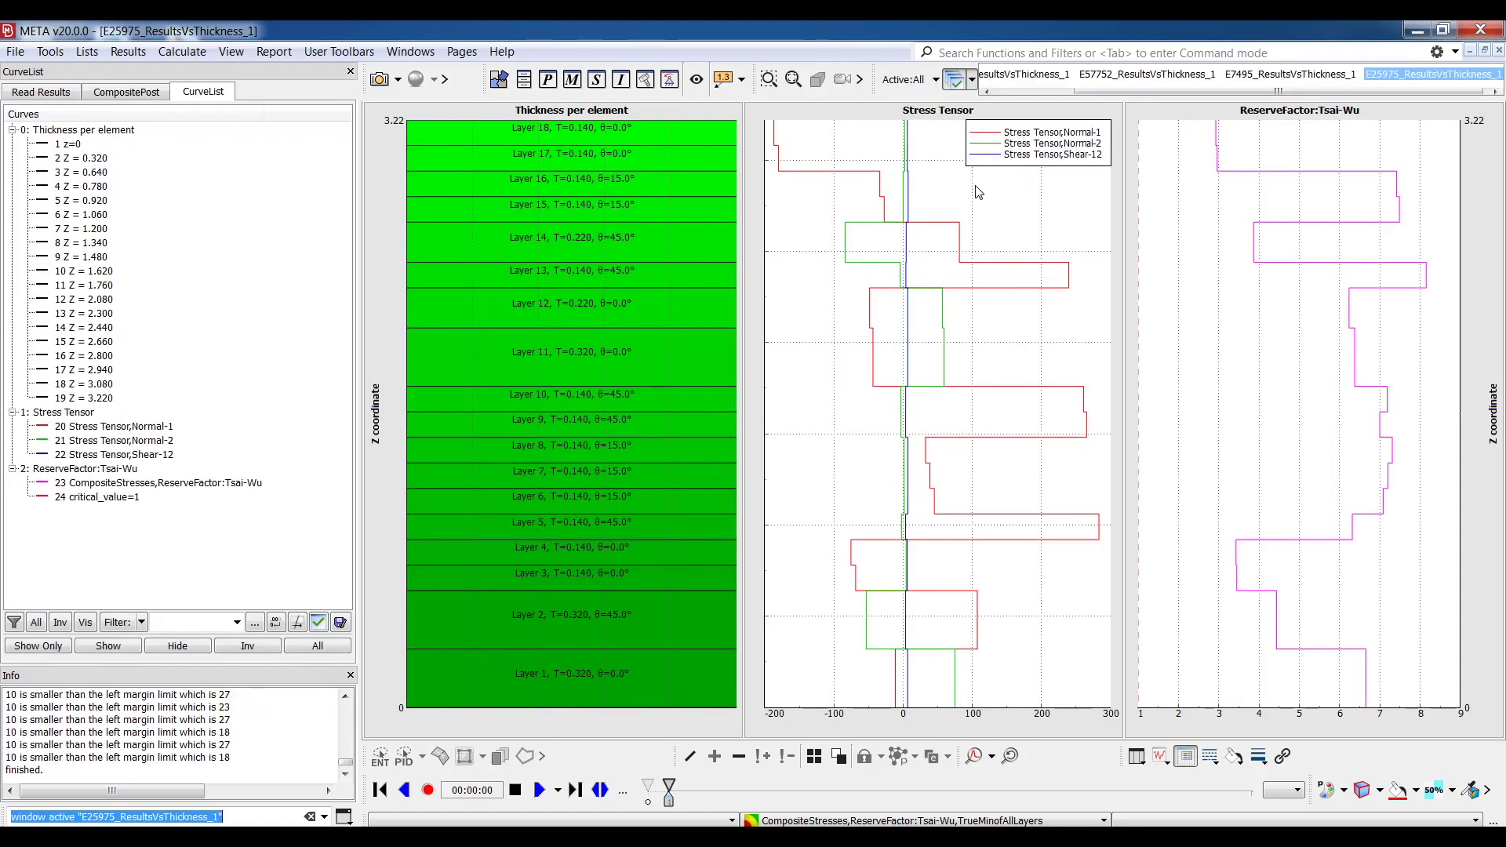
{"action": "left_click", "coordinate": [1153, 91]}
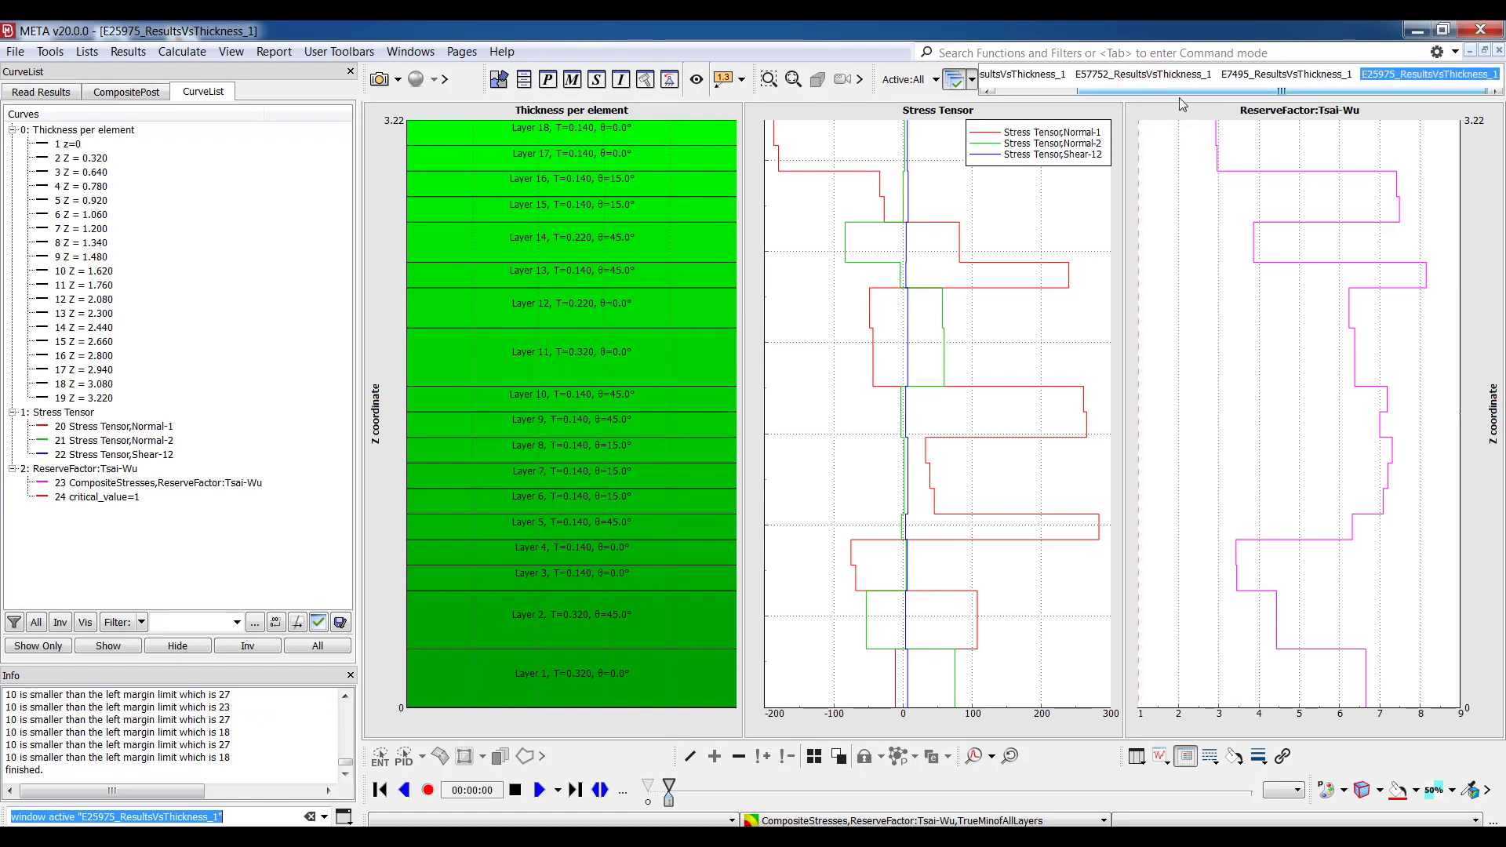
{"action": "left_click_drag", "start_coordinate": [1159, 92], "coordinate": [1044, 89]}
{"action": "left_click", "coordinate": [1074, 74]}
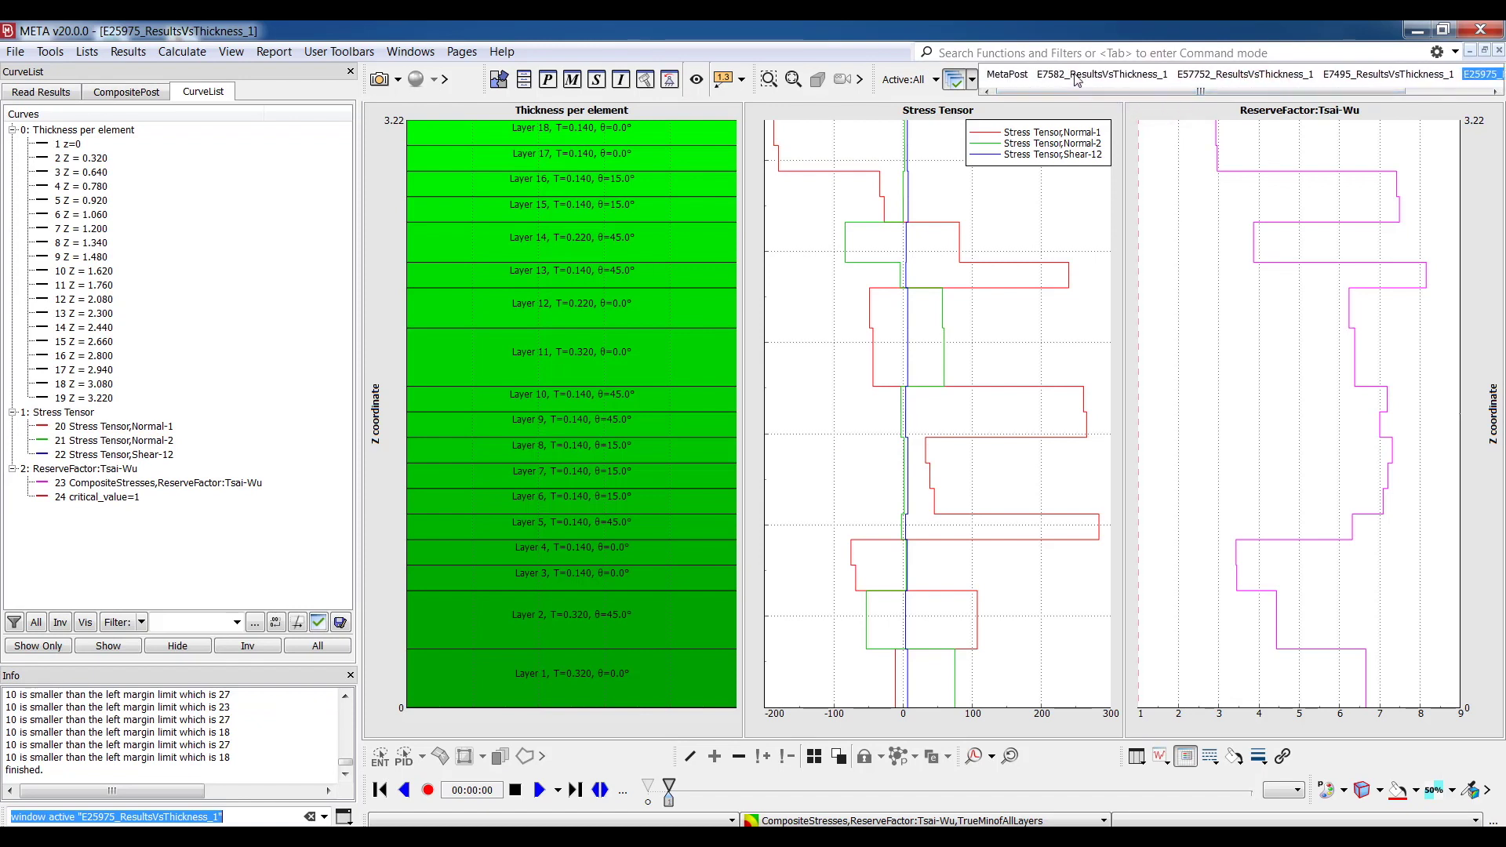
{"action": "left_click", "coordinate": [1193, 76]}
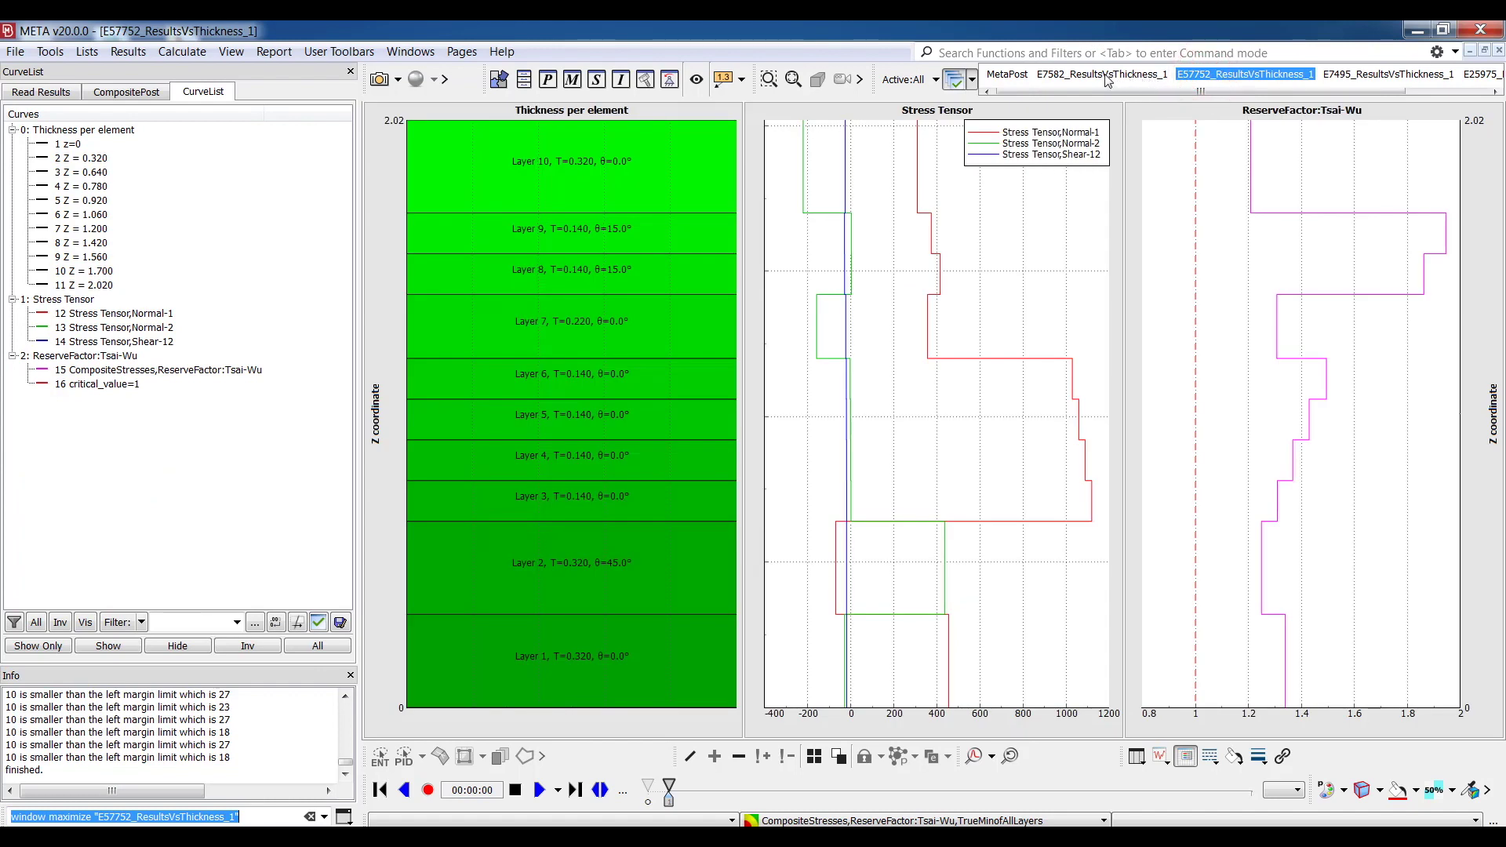
{"action": "left_click", "coordinate": [505, 168]}
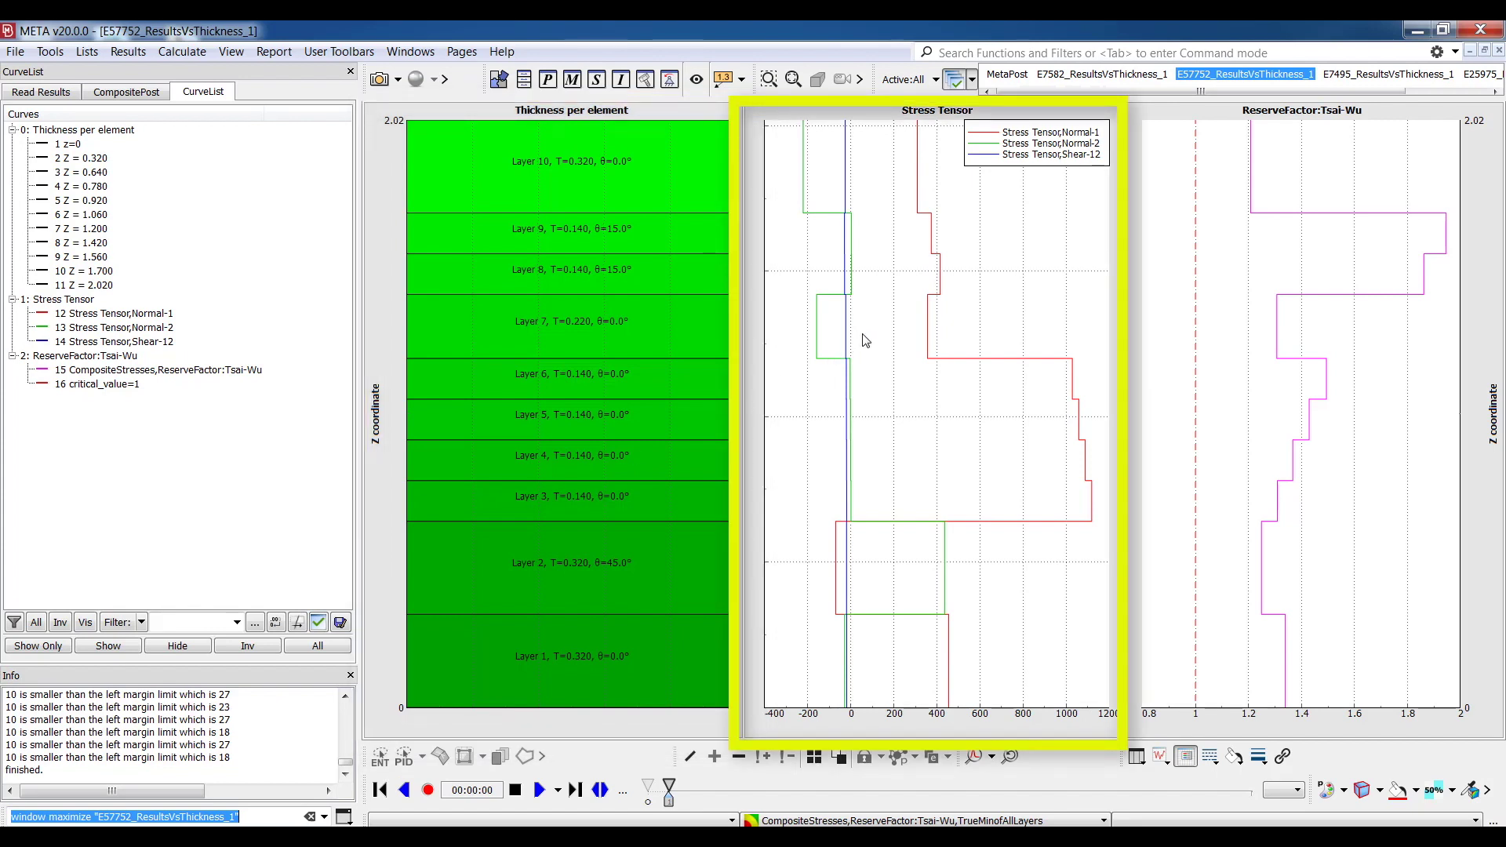
Step: Highlight the Normal-2, Shear-12, Normal-1 and Tsai-Wu reserve factor curves, then return to MetaPost
{"action": "left_click", "coordinate": [820, 295]}
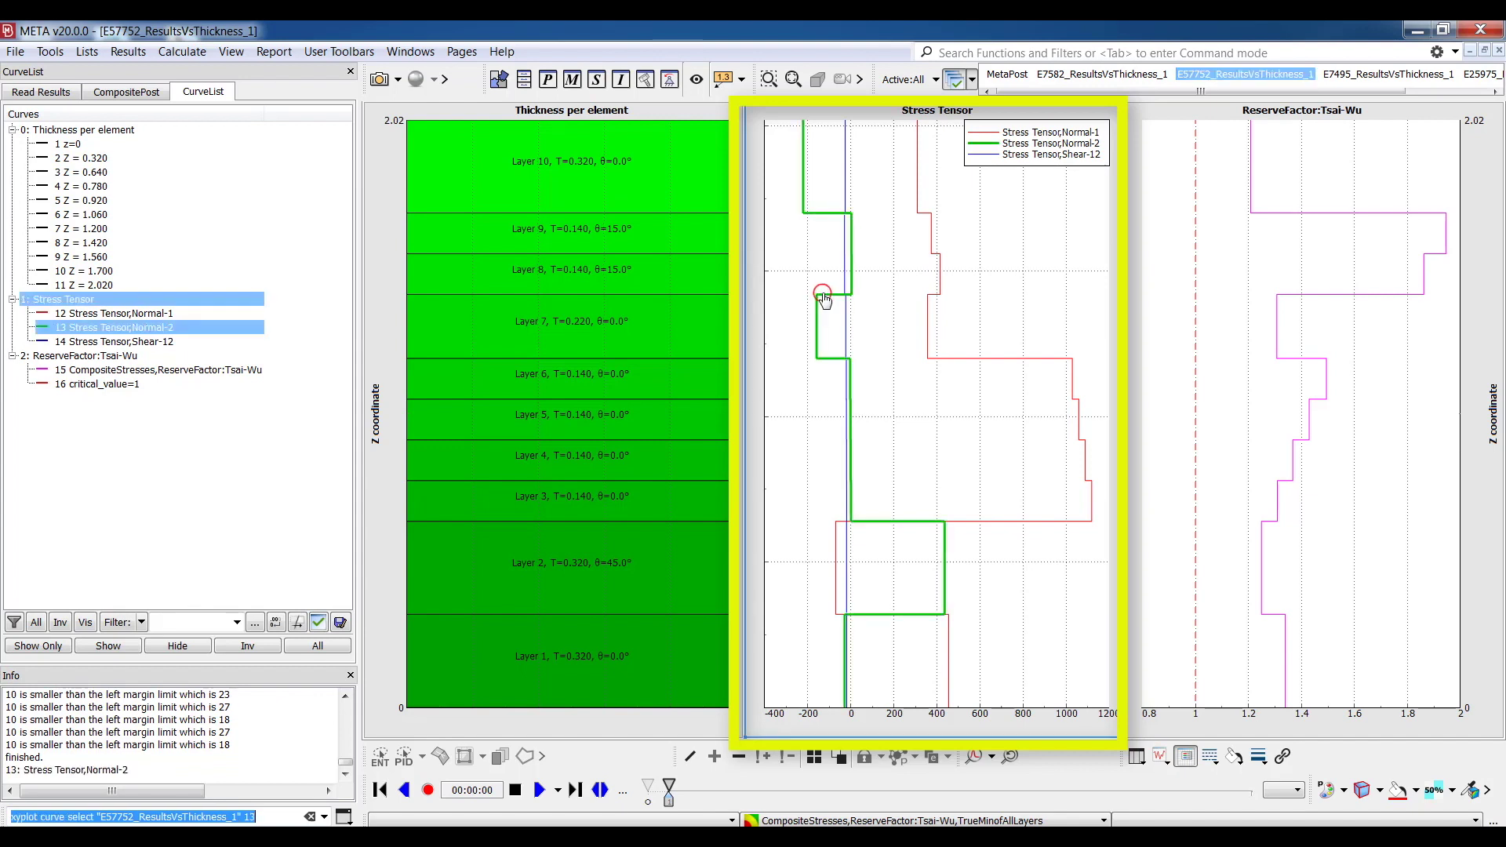
{"action": "left_click", "coordinate": [847, 324]}
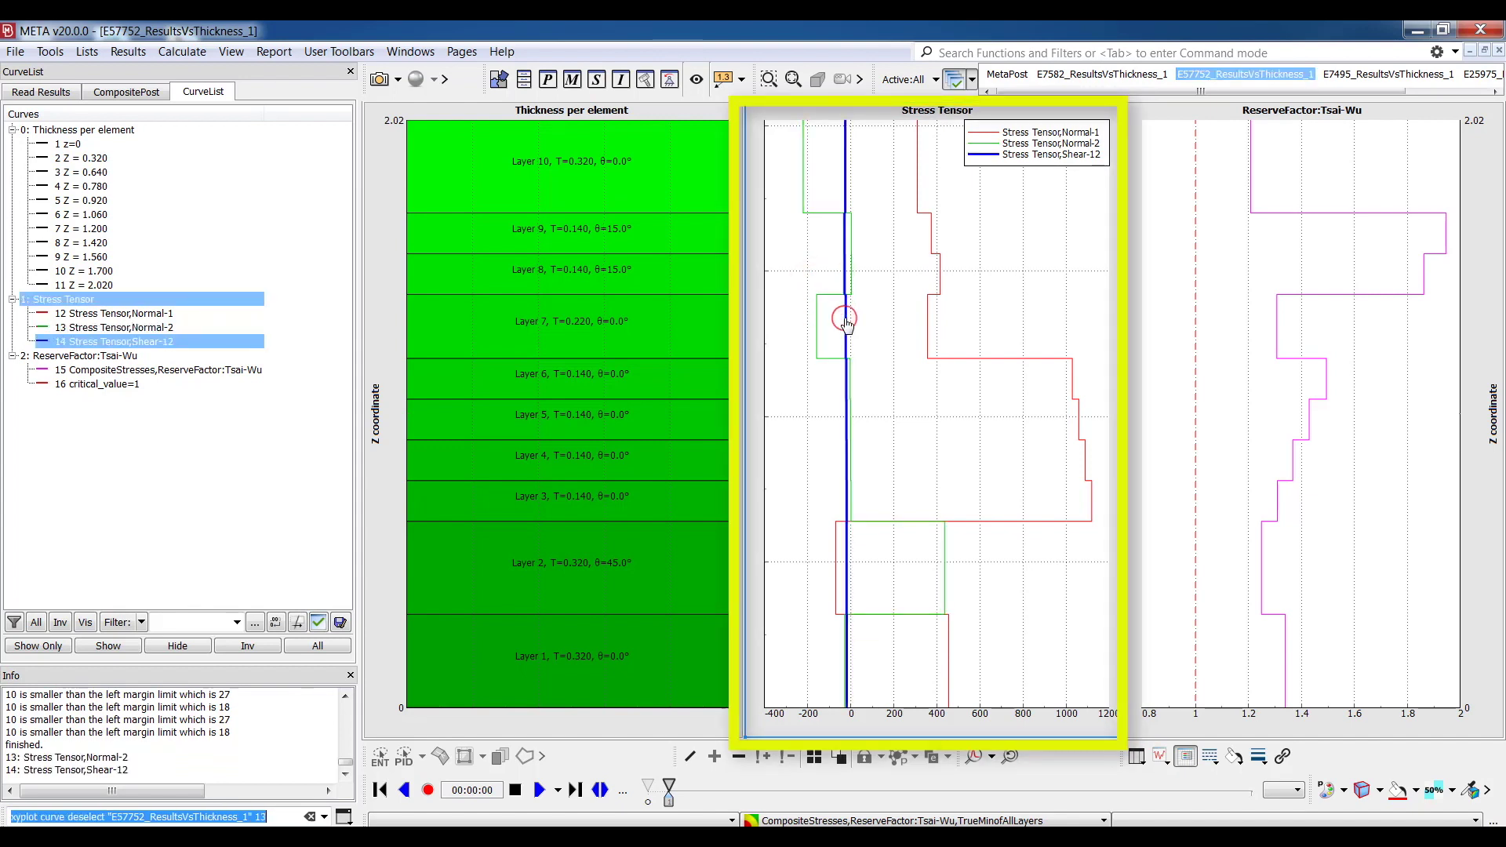
{"action": "left_click", "coordinate": [929, 332]}
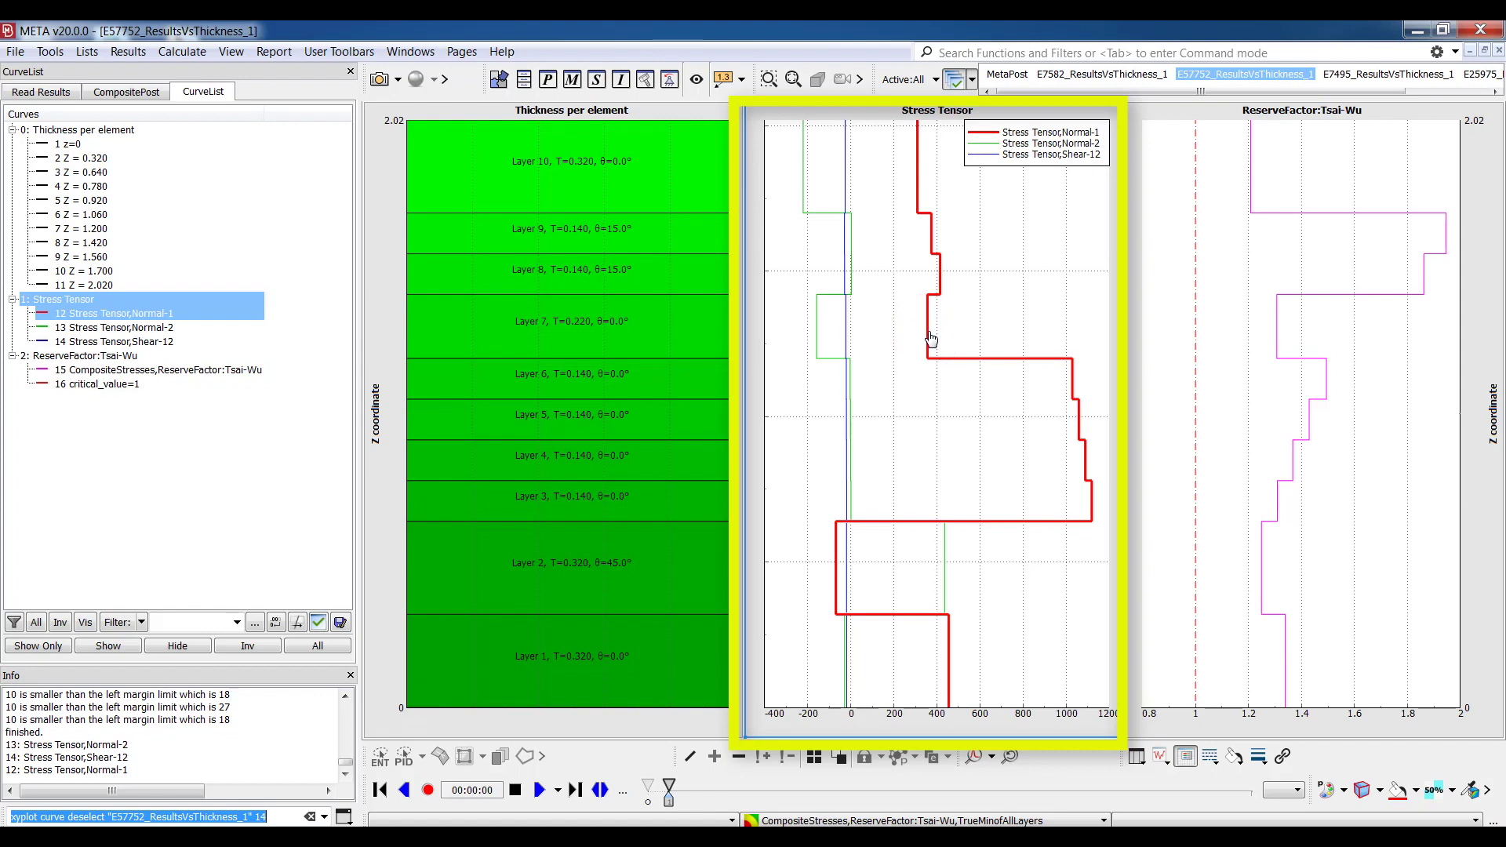
{"action": "left_click", "coordinate": [1300, 290]}
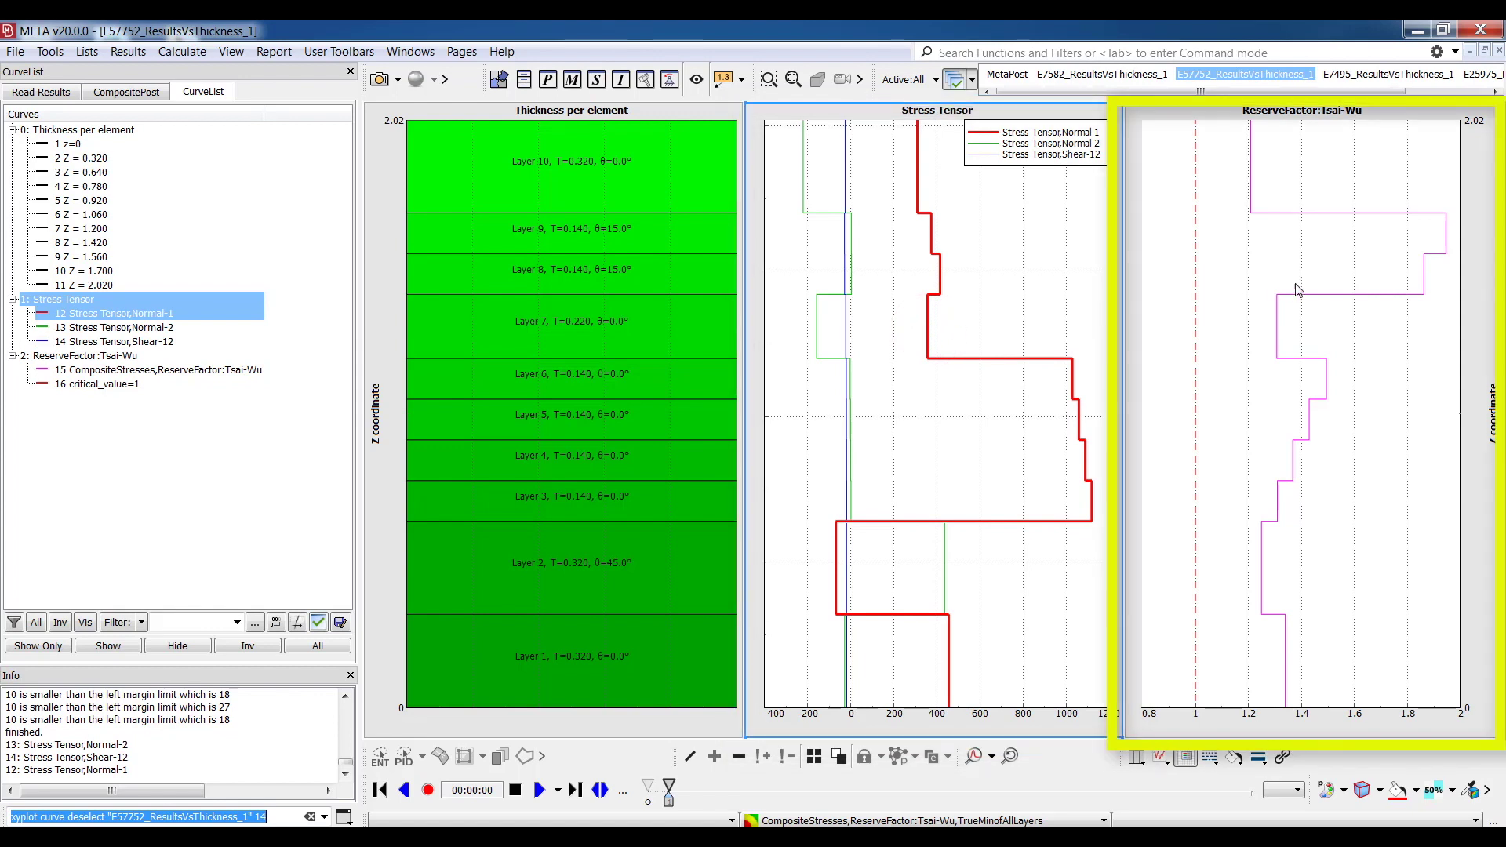
{"action": "left_click", "coordinate": [1298, 301]}
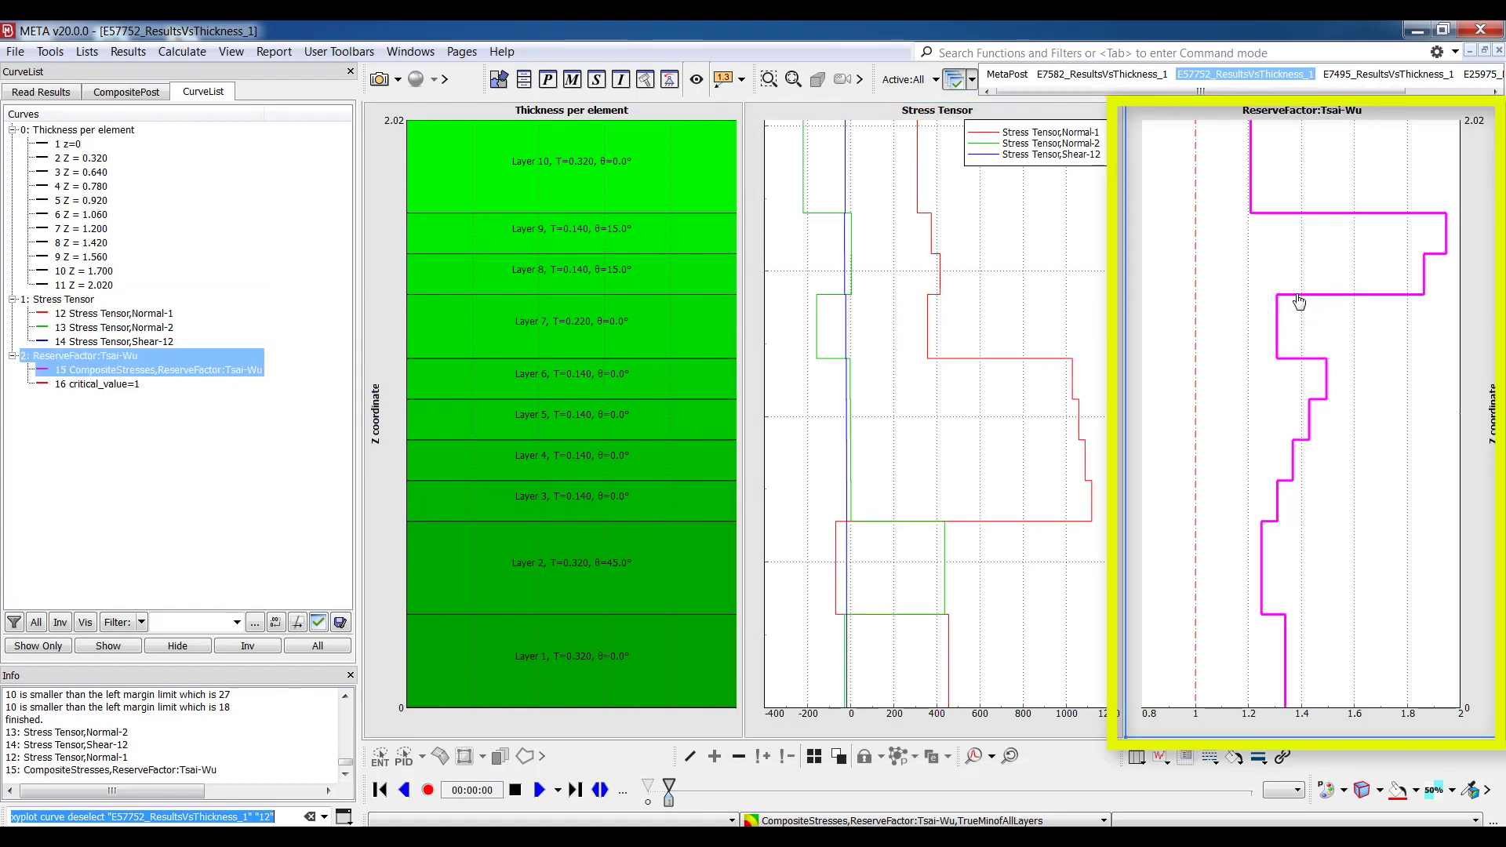
{"action": "left_click", "coordinate": [1196, 299]}
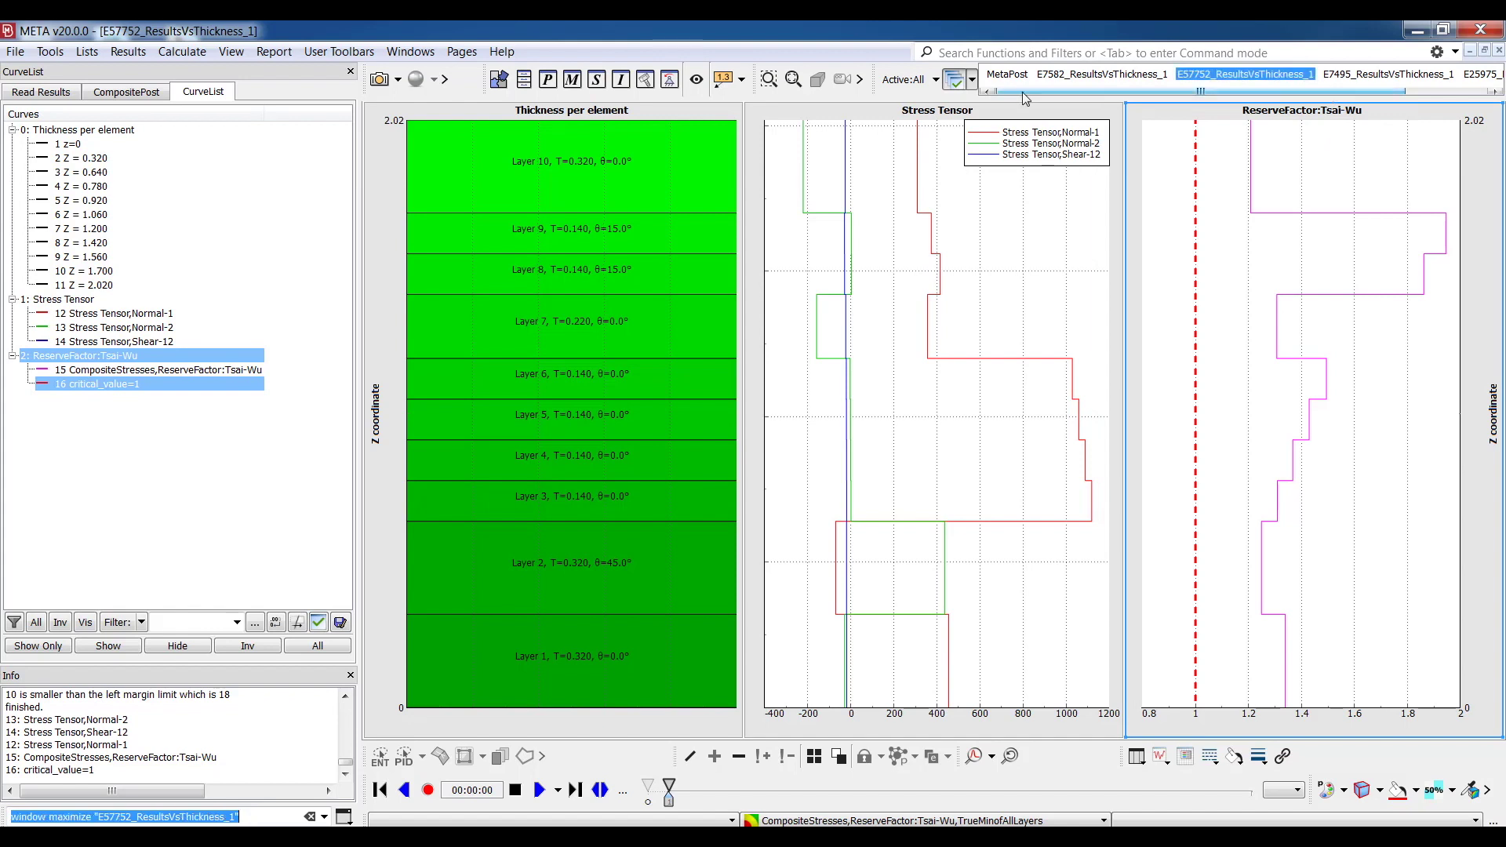
{"action": "left_click", "coordinate": [1007, 74]}
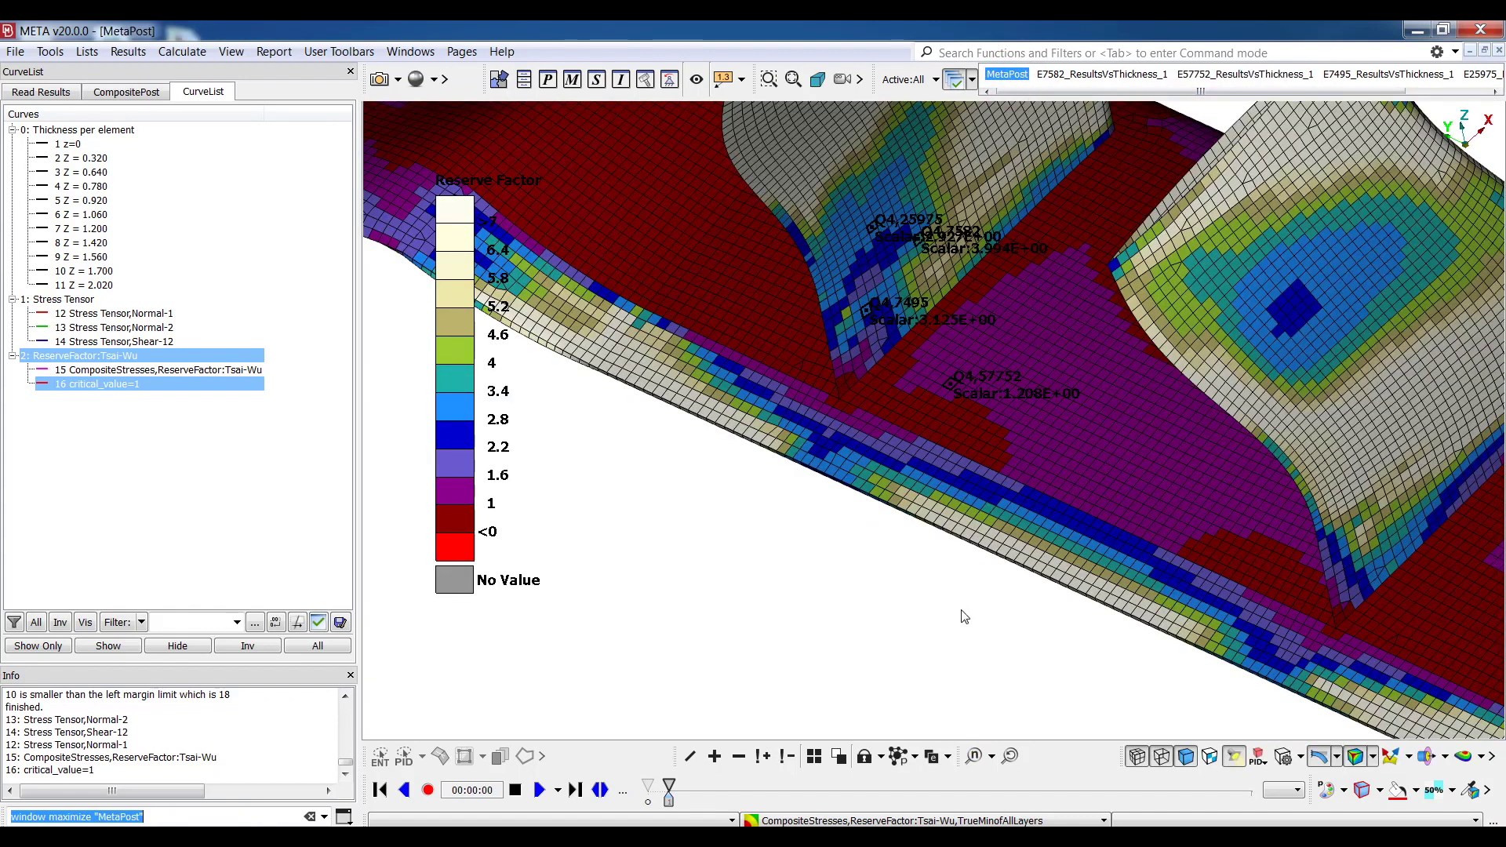
Step: Clear the identify labels and set up a 2D results plot versus layer ids by picked elements
{"action": "left_click", "coordinate": [1010, 754]}
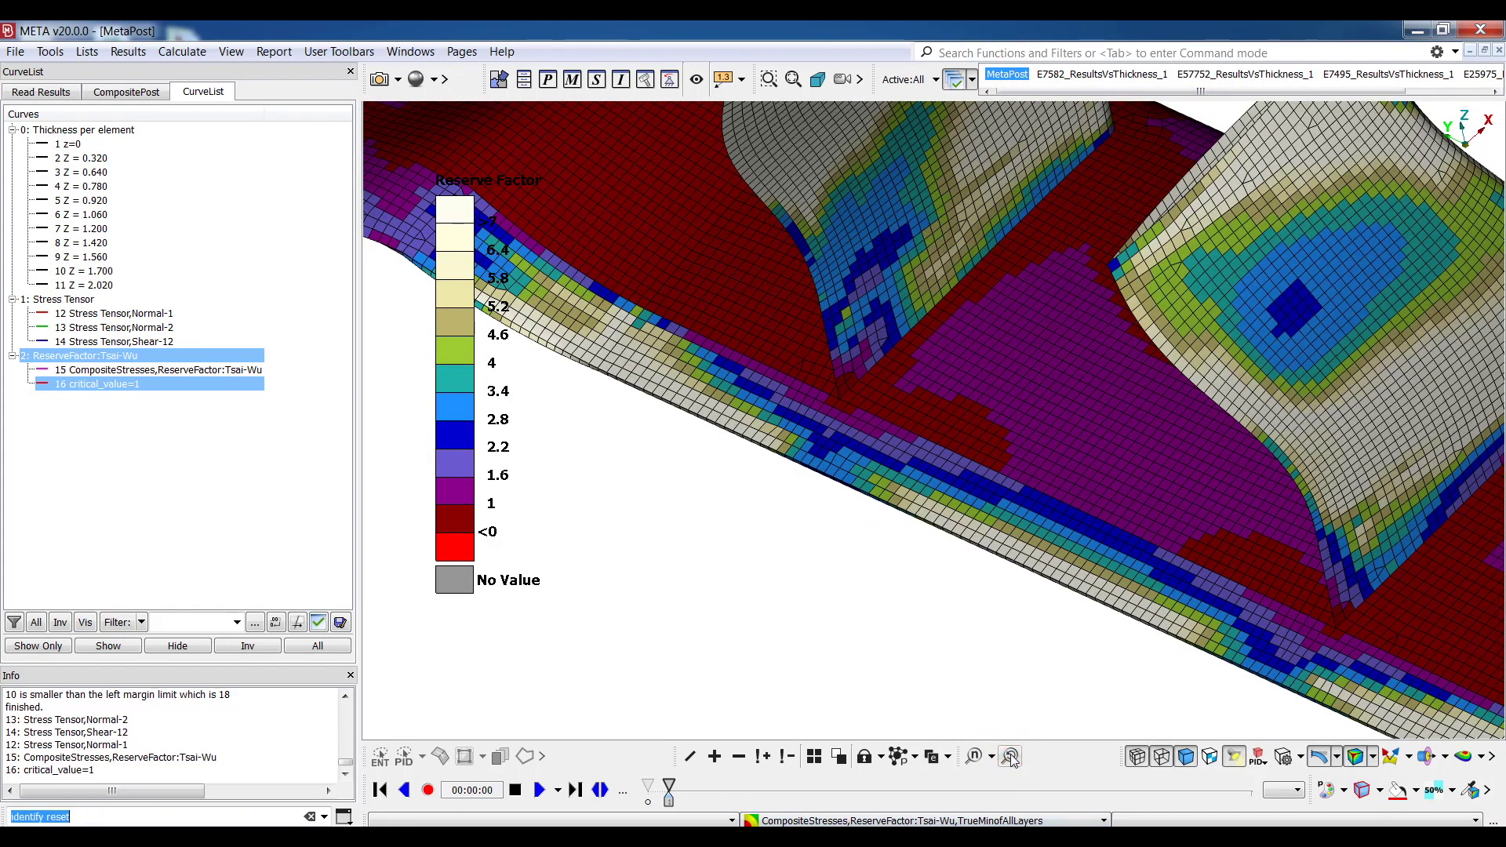
{"action": "left_click", "coordinate": [98, 92]}
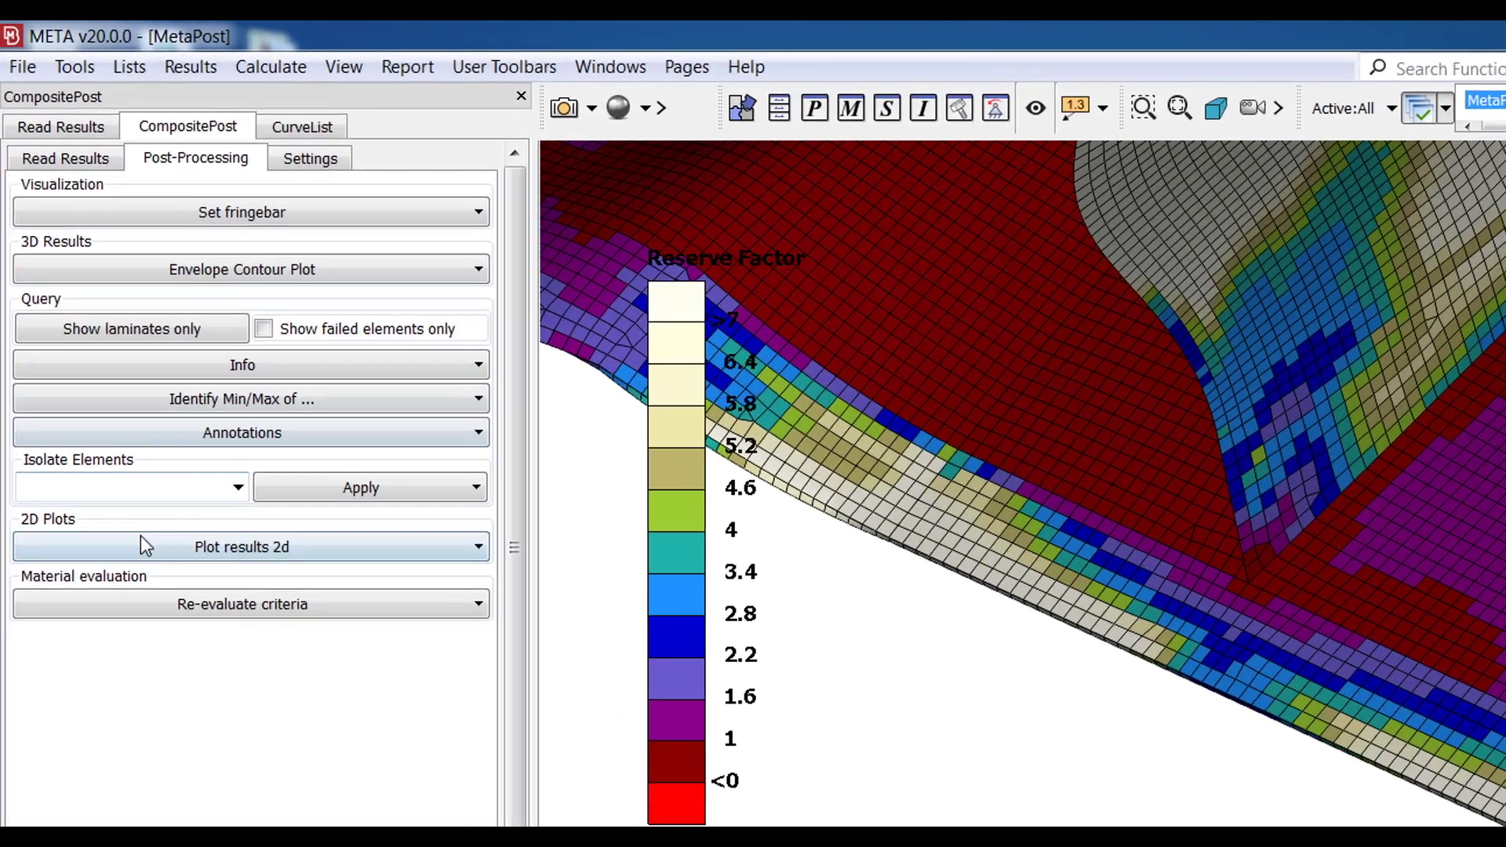
{"action": "left_click", "coordinate": [94, 374]}
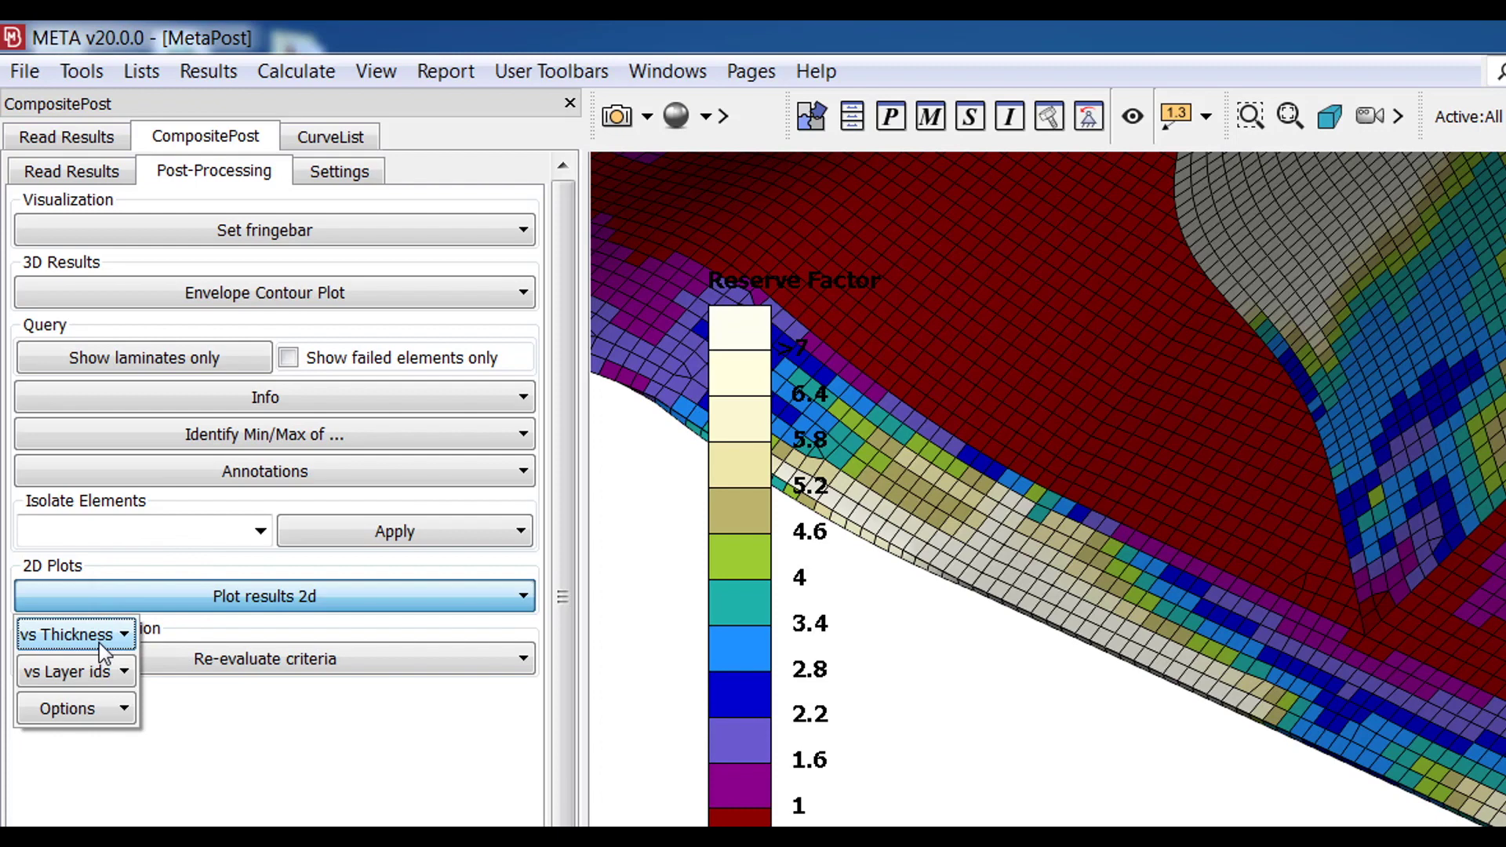
{"action": "left_click", "coordinate": [92, 673]}
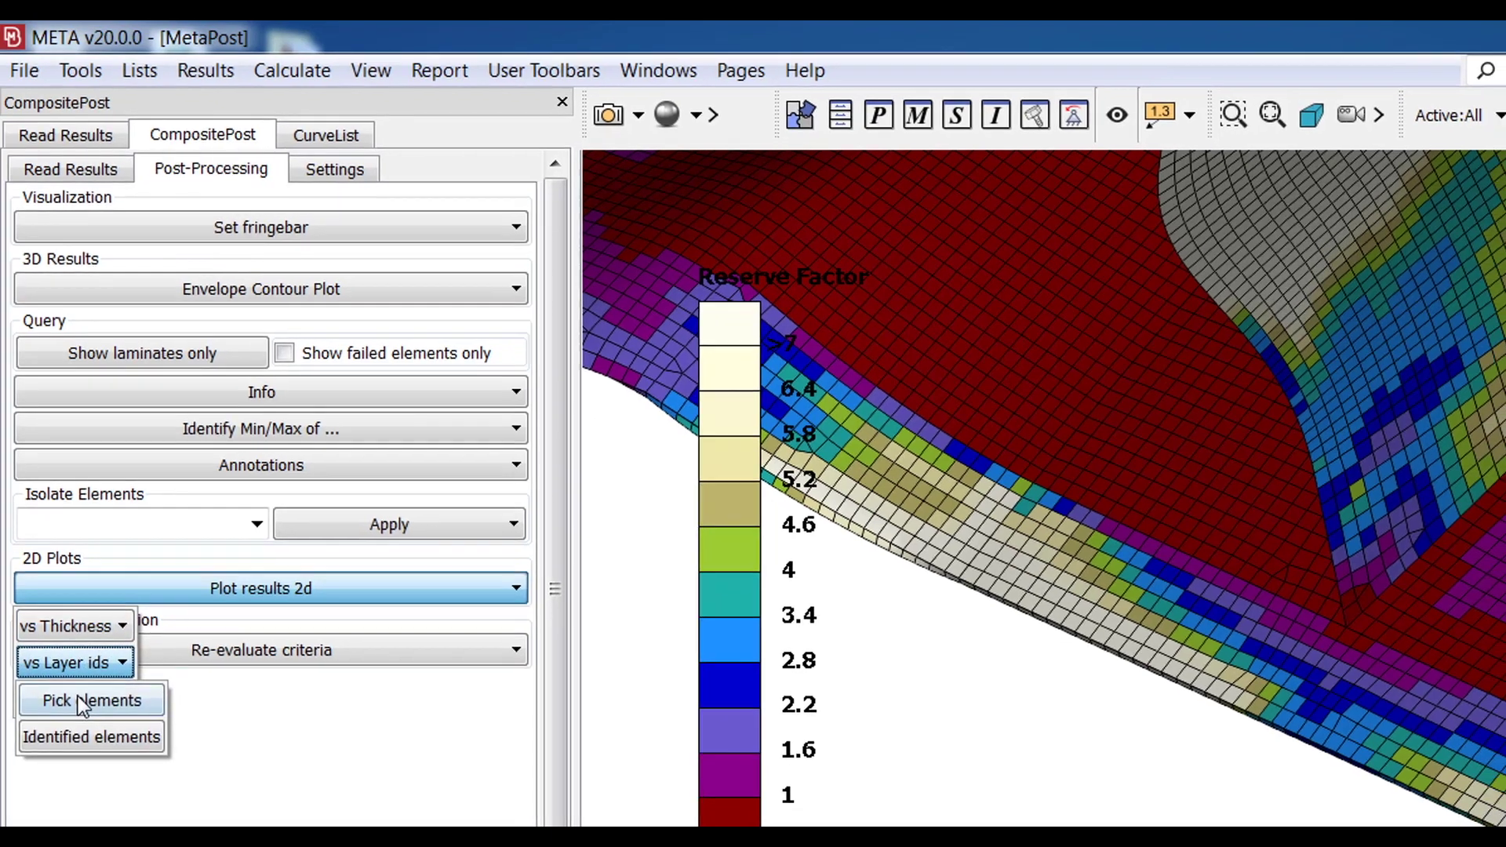
{"action": "left_click", "coordinate": [79, 706]}
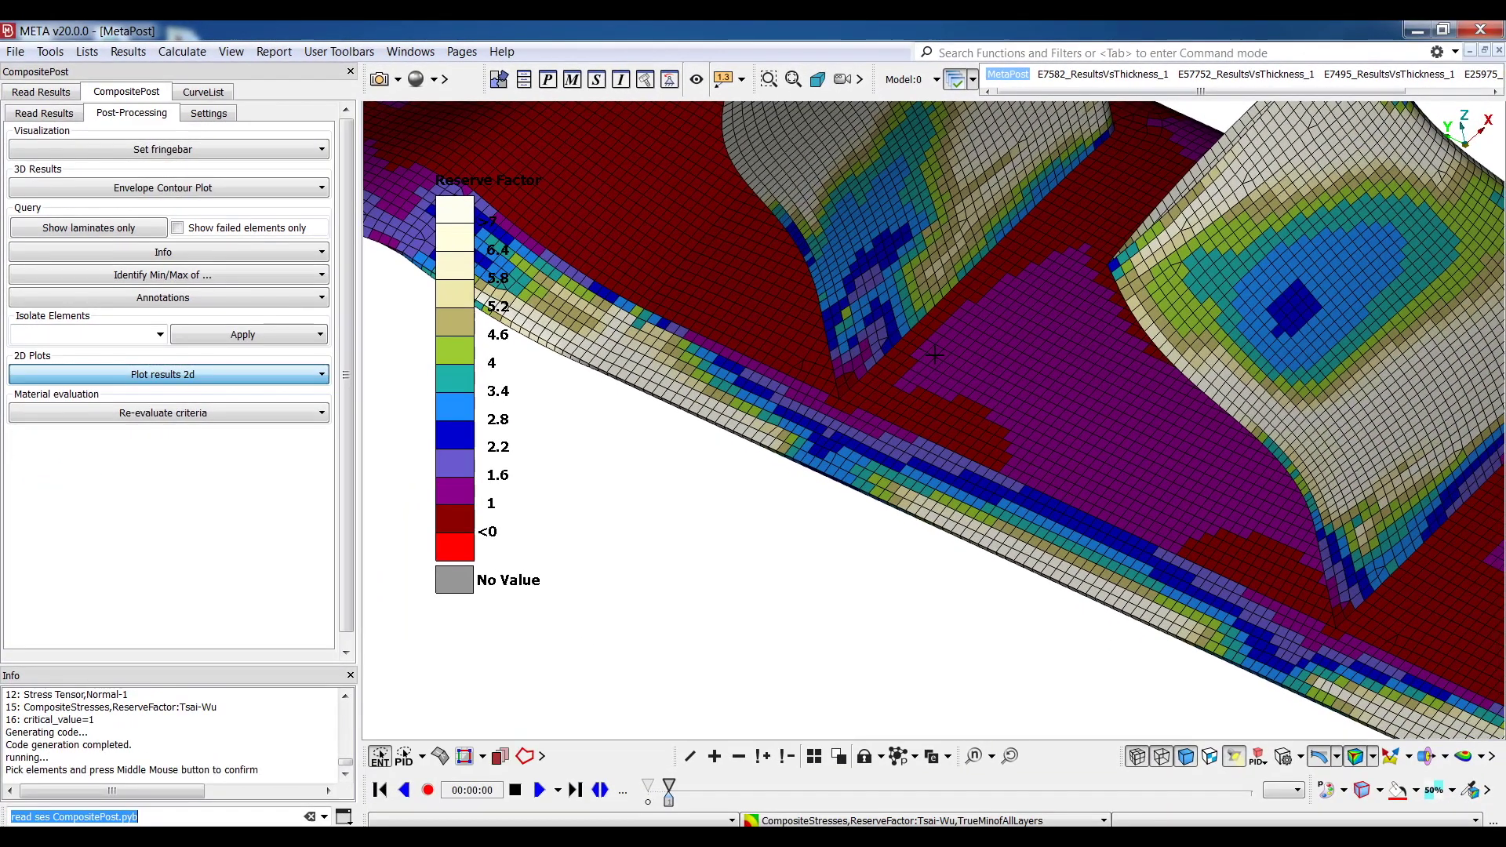
Step: Pick four wing elements to create the Stress_Failure_vs_LayerIds plot
{"action": "left_click", "coordinate": [934, 362]}
{"action": "left_click", "coordinate": [958, 344]}
{"action": "left_click", "coordinate": [968, 317]}
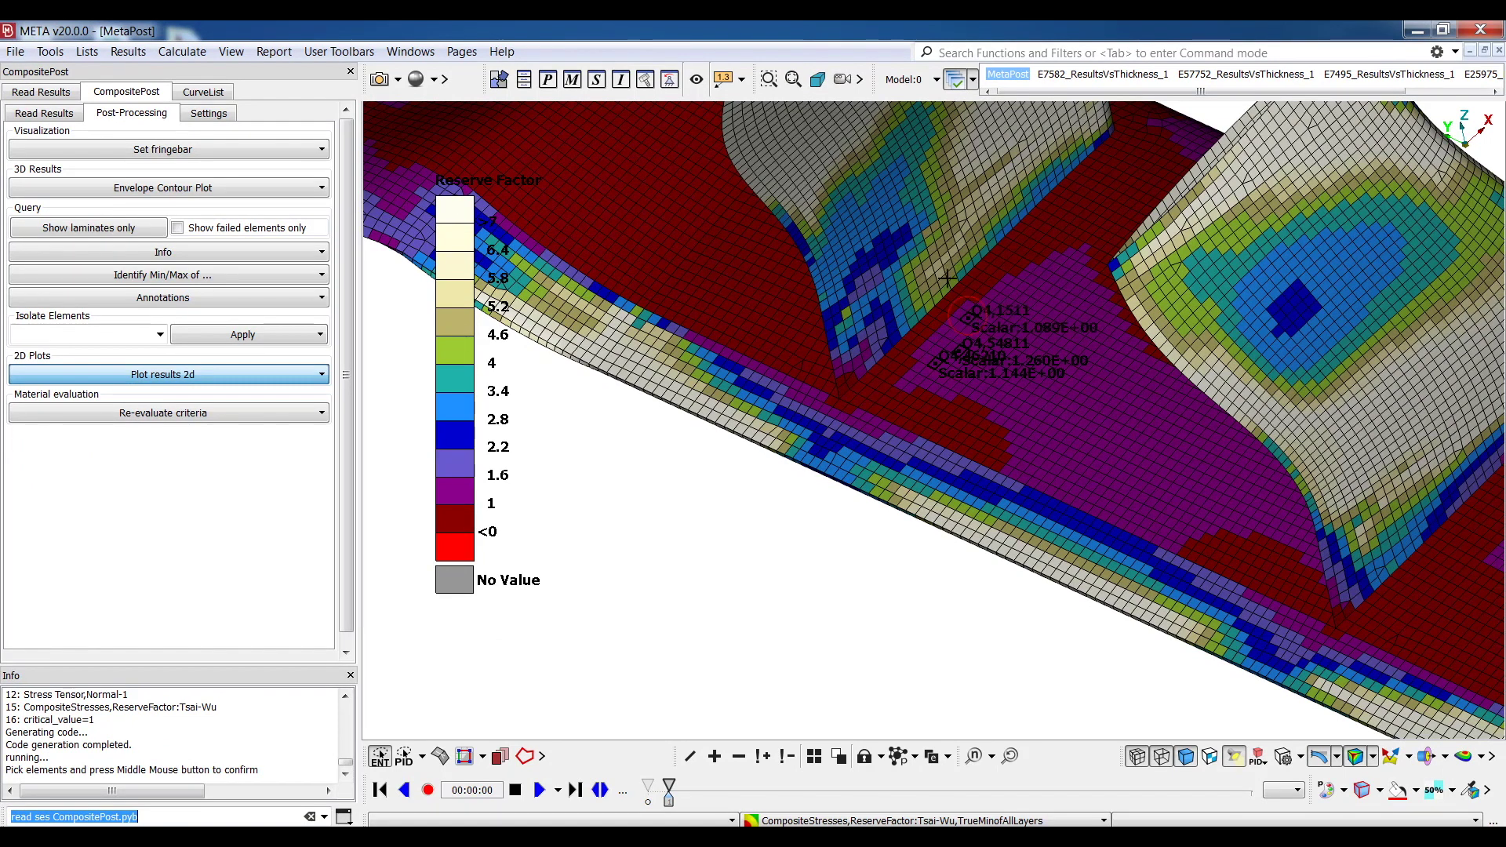
{"action": "left_click", "coordinate": [941, 275]}
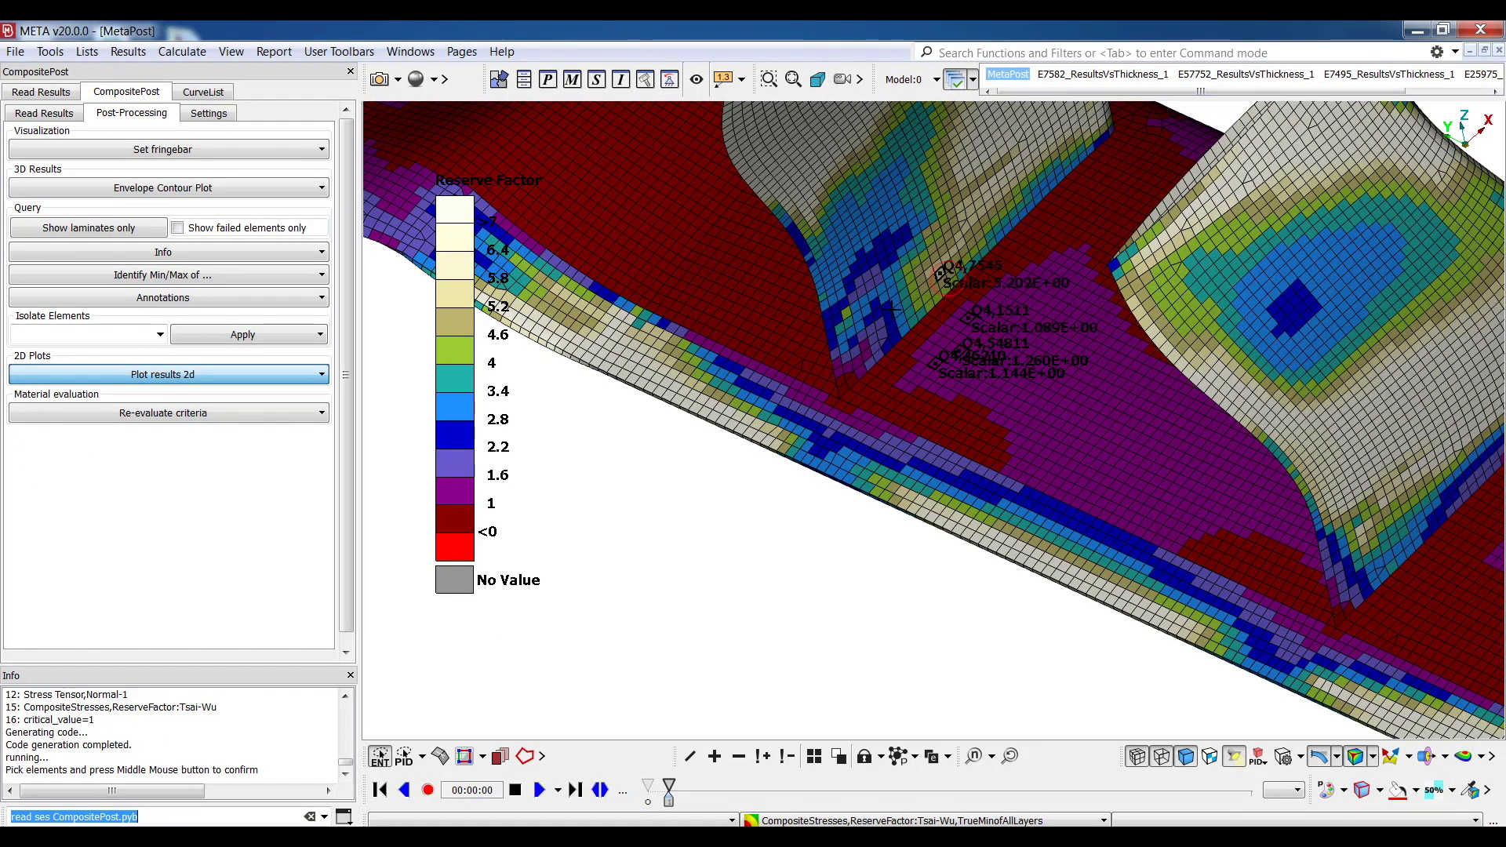
{"action": "middle_click", "coordinate": [779, 521]}
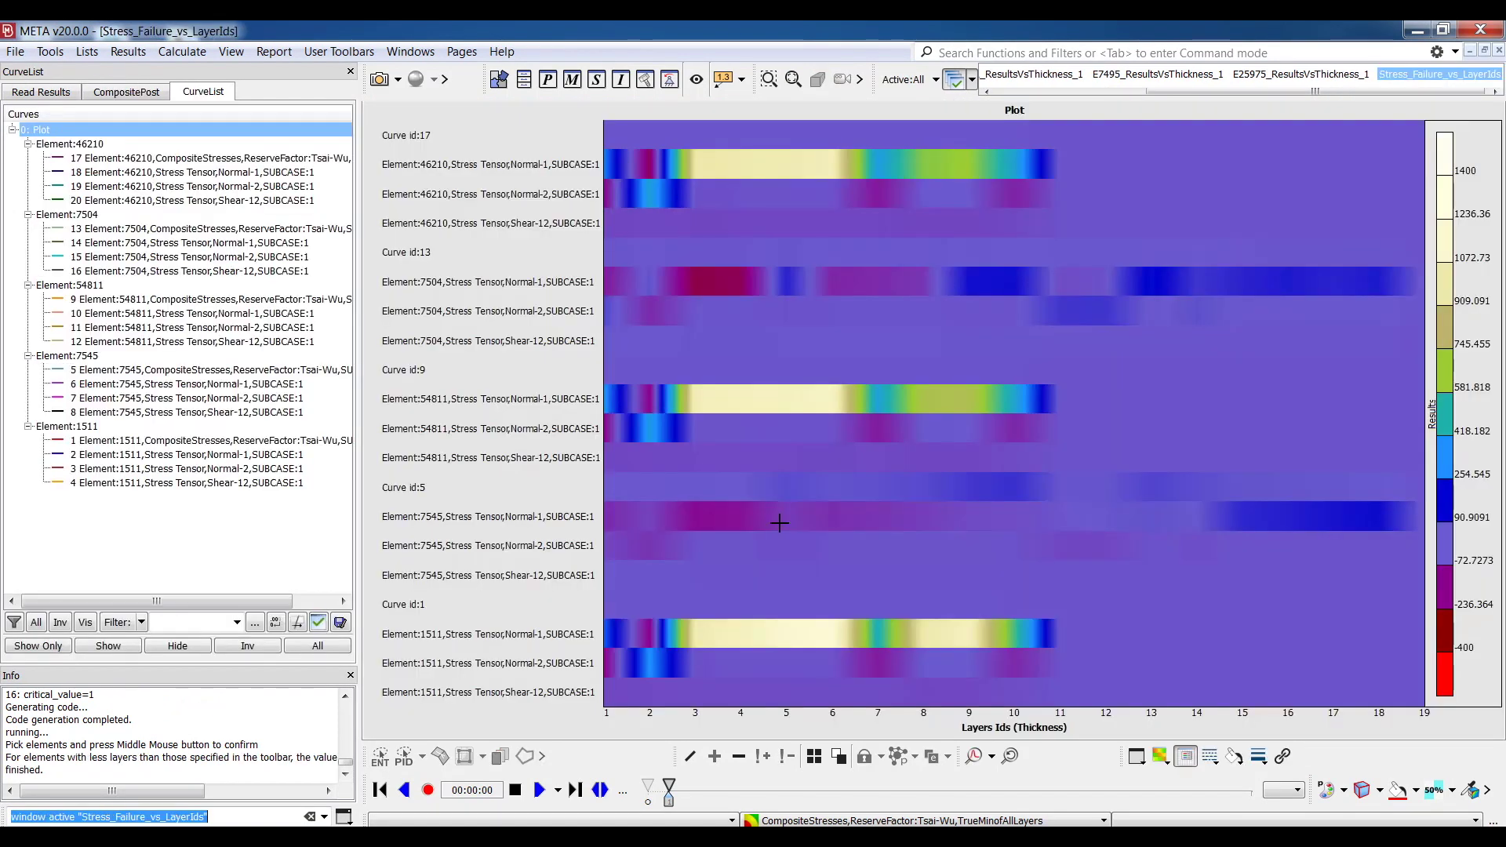
Step: Show element 46210's reserve-factor curve as a MAC cell grid, then revert to a plain plot
{"action": "left_click", "coordinate": [156, 160]}
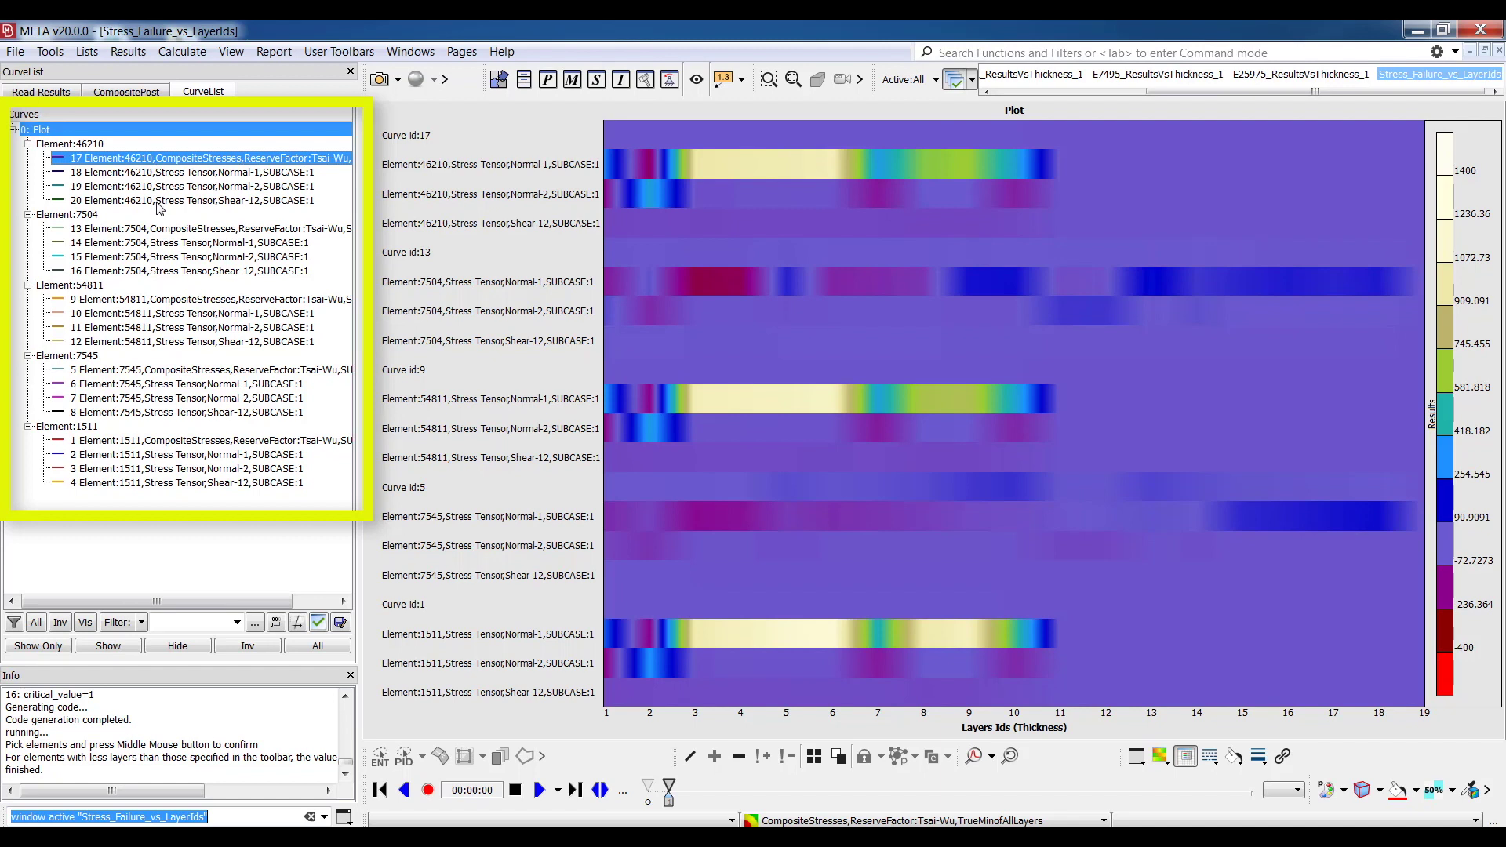
{"action": "left_click", "coordinate": [1166, 759]}
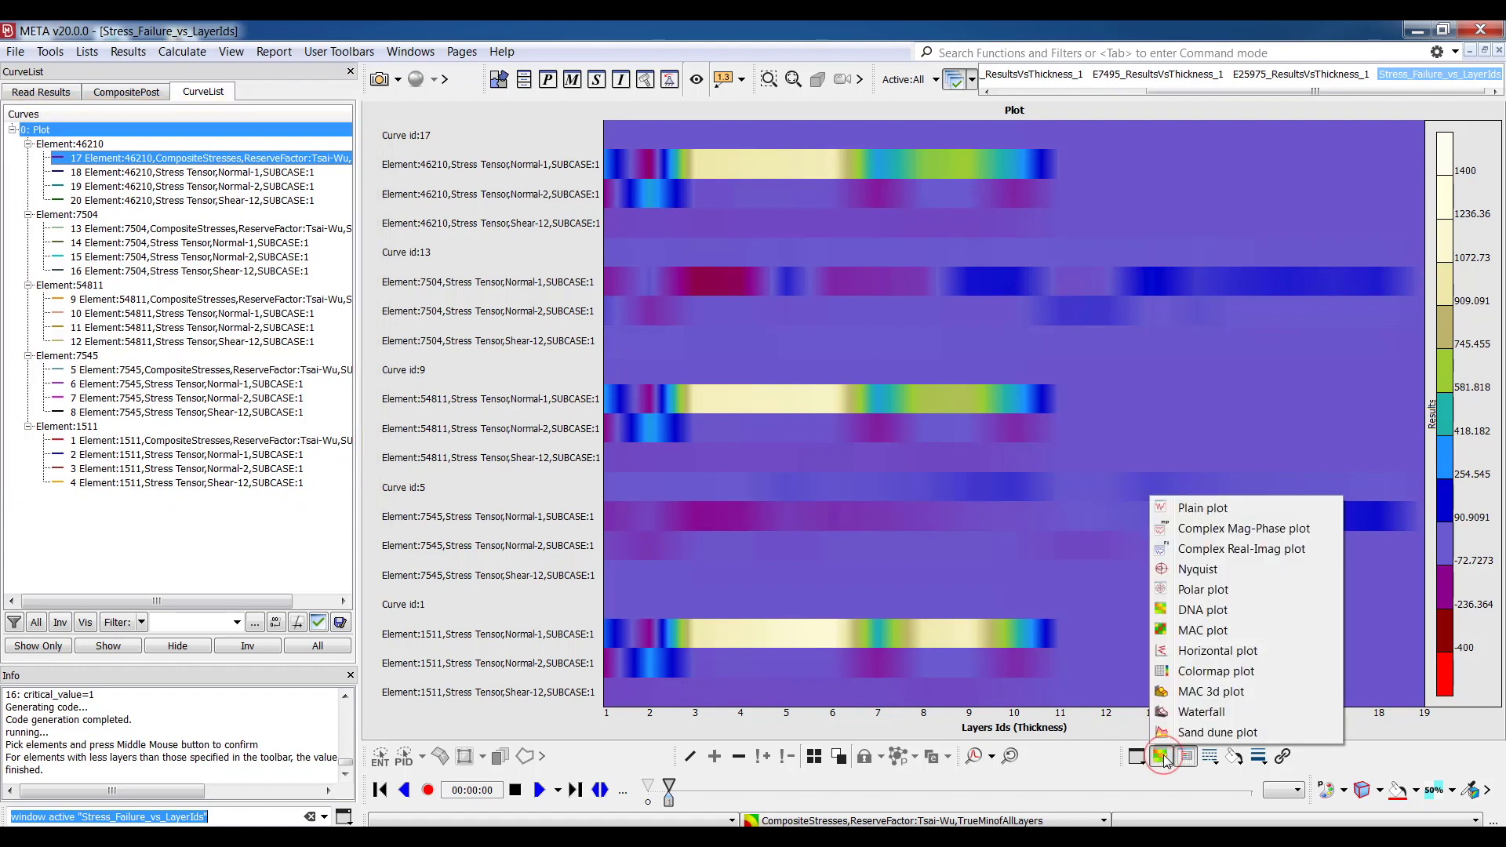
{"action": "left_click", "coordinate": [1201, 630]}
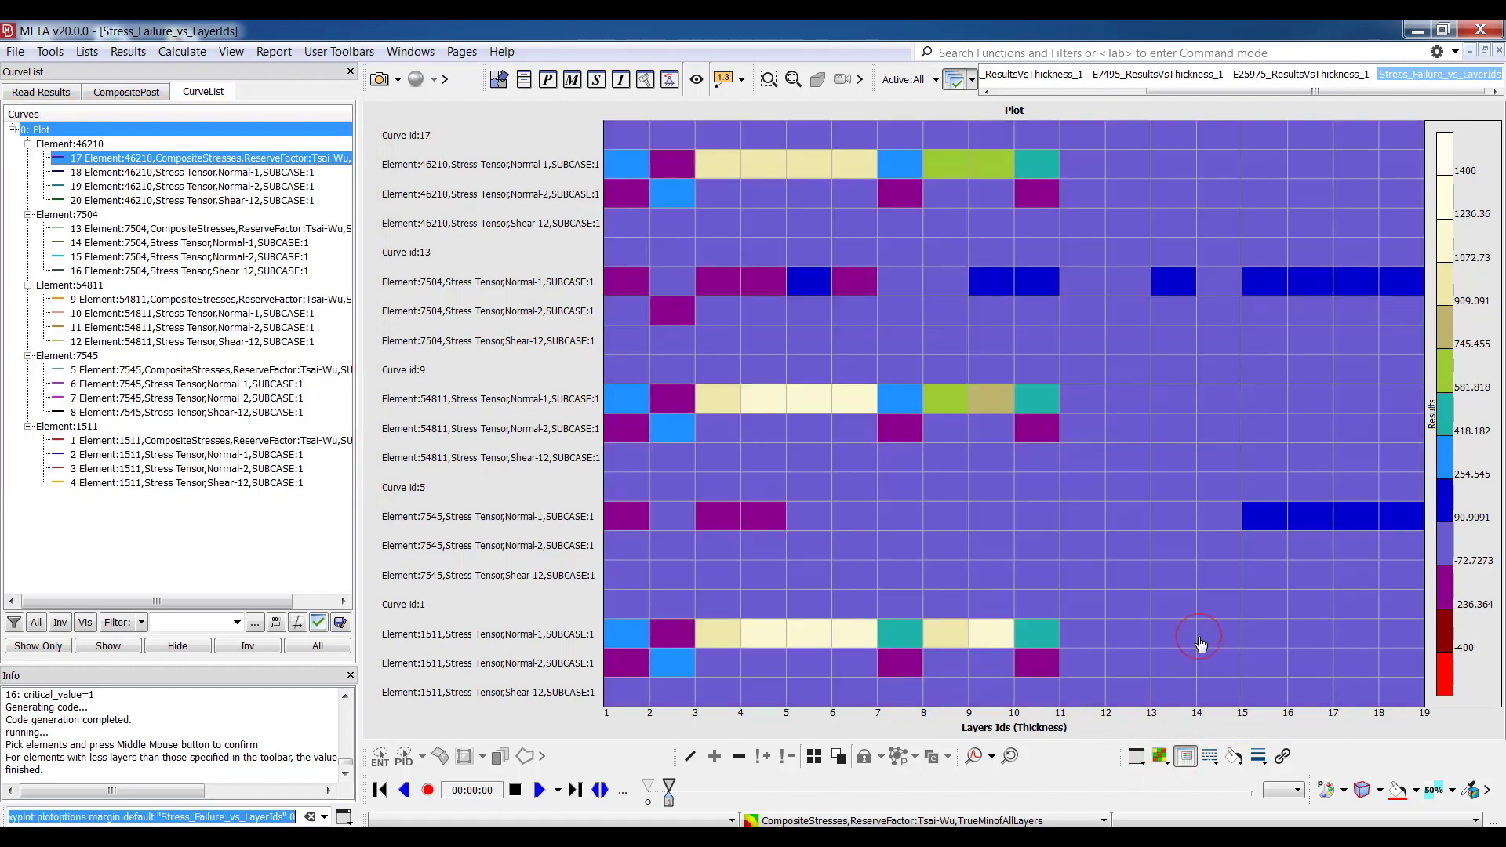
{"action": "left_click", "coordinate": [1165, 759]}
{"action": "left_click", "coordinate": [1183, 506]}
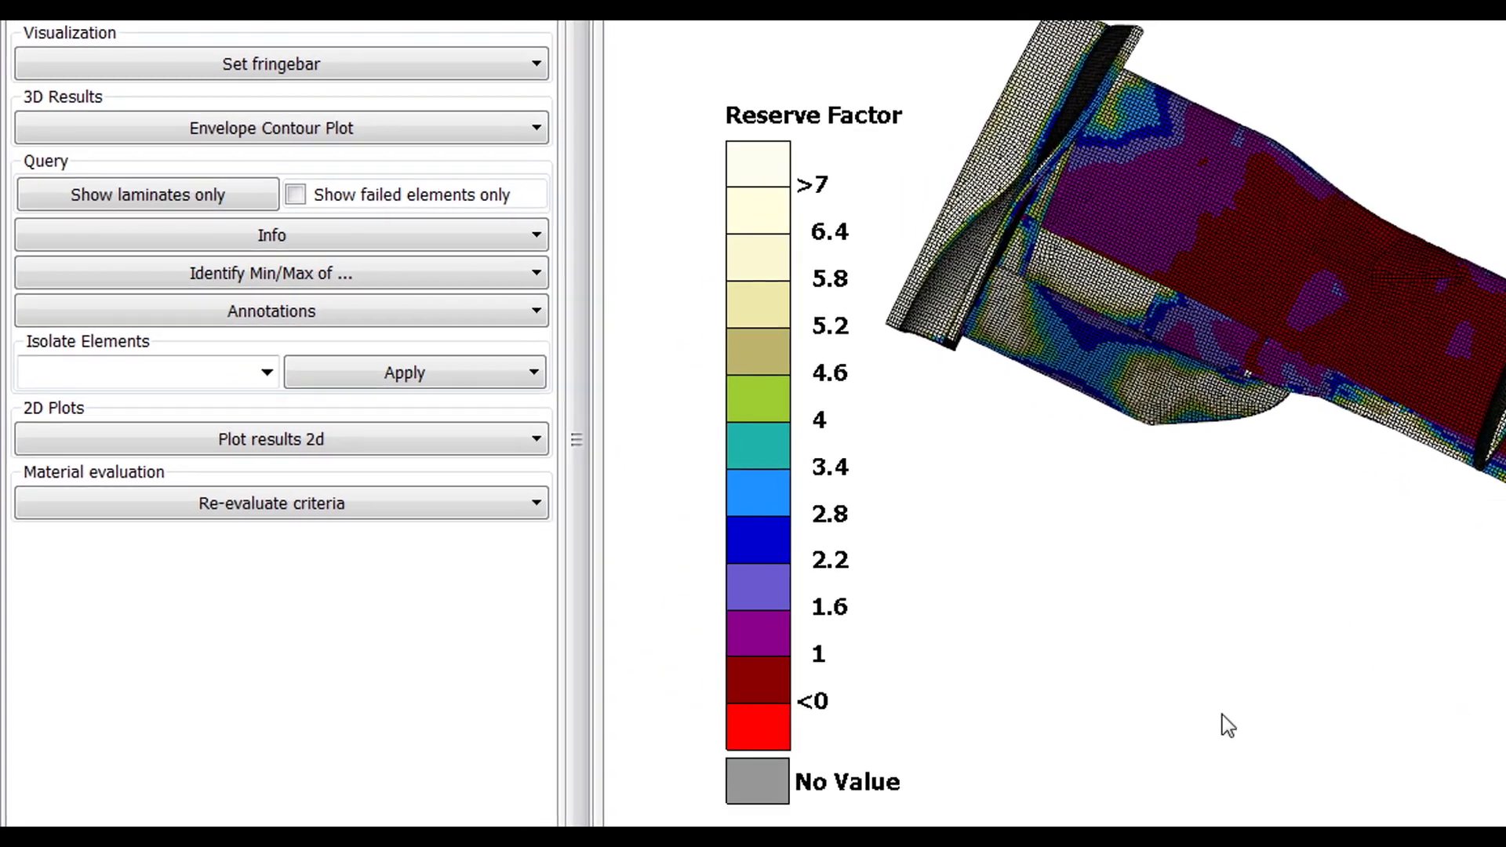
Step: Re-evaluate the failure criteria for picked element 2485
{"action": "left_click", "coordinate": [294, 510]}
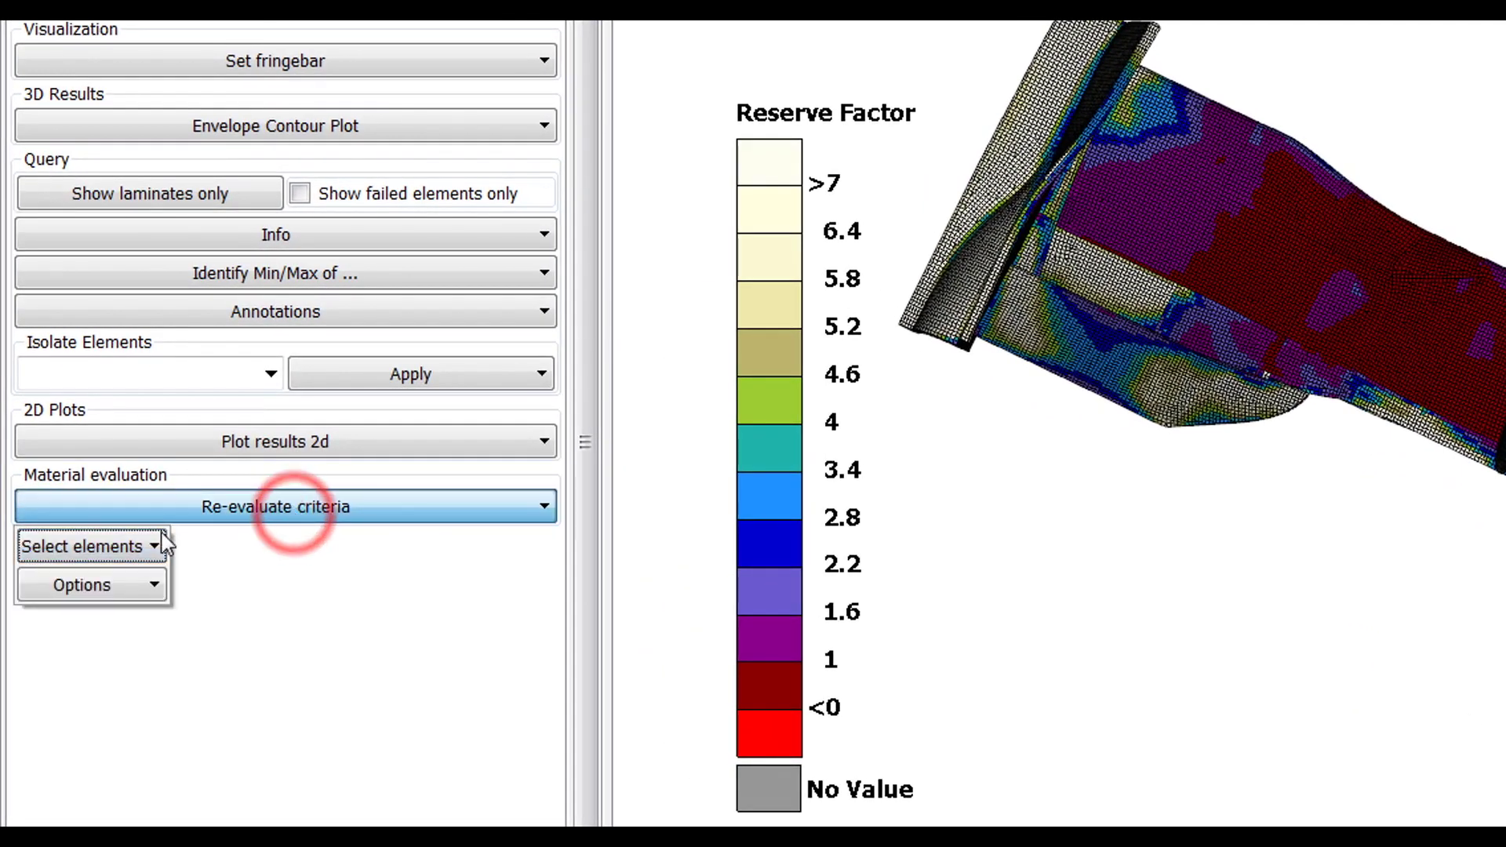
{"action": "left_click", "coordinate": [129, 546]}
{"action": "left_click", "coordinate": [99, 586]}
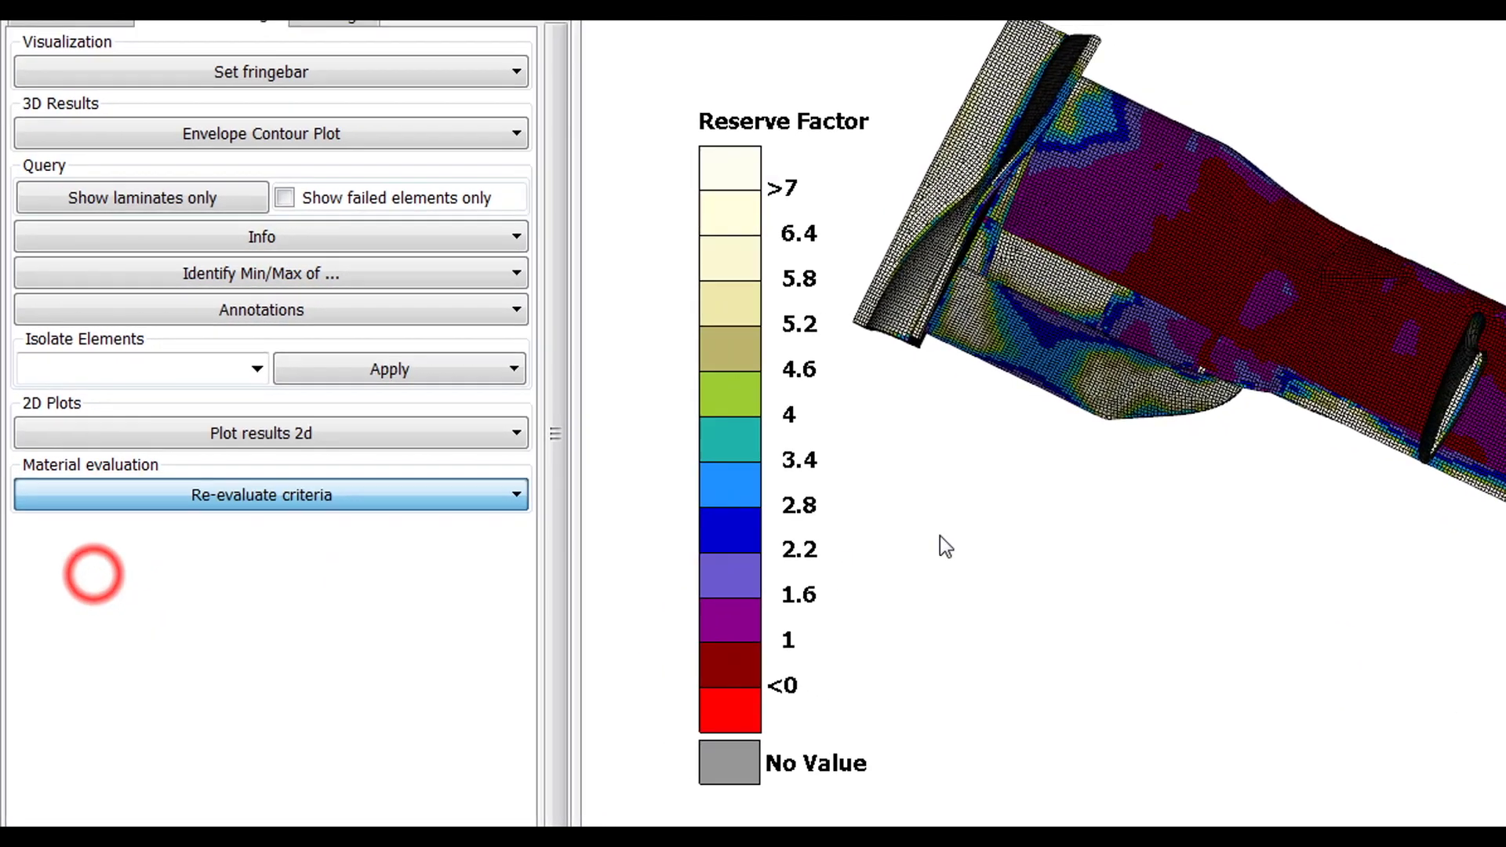
{"action": "scroll", "coordinate": [962, 341], "scroll_direction": "up", "scroll_amount": 10}
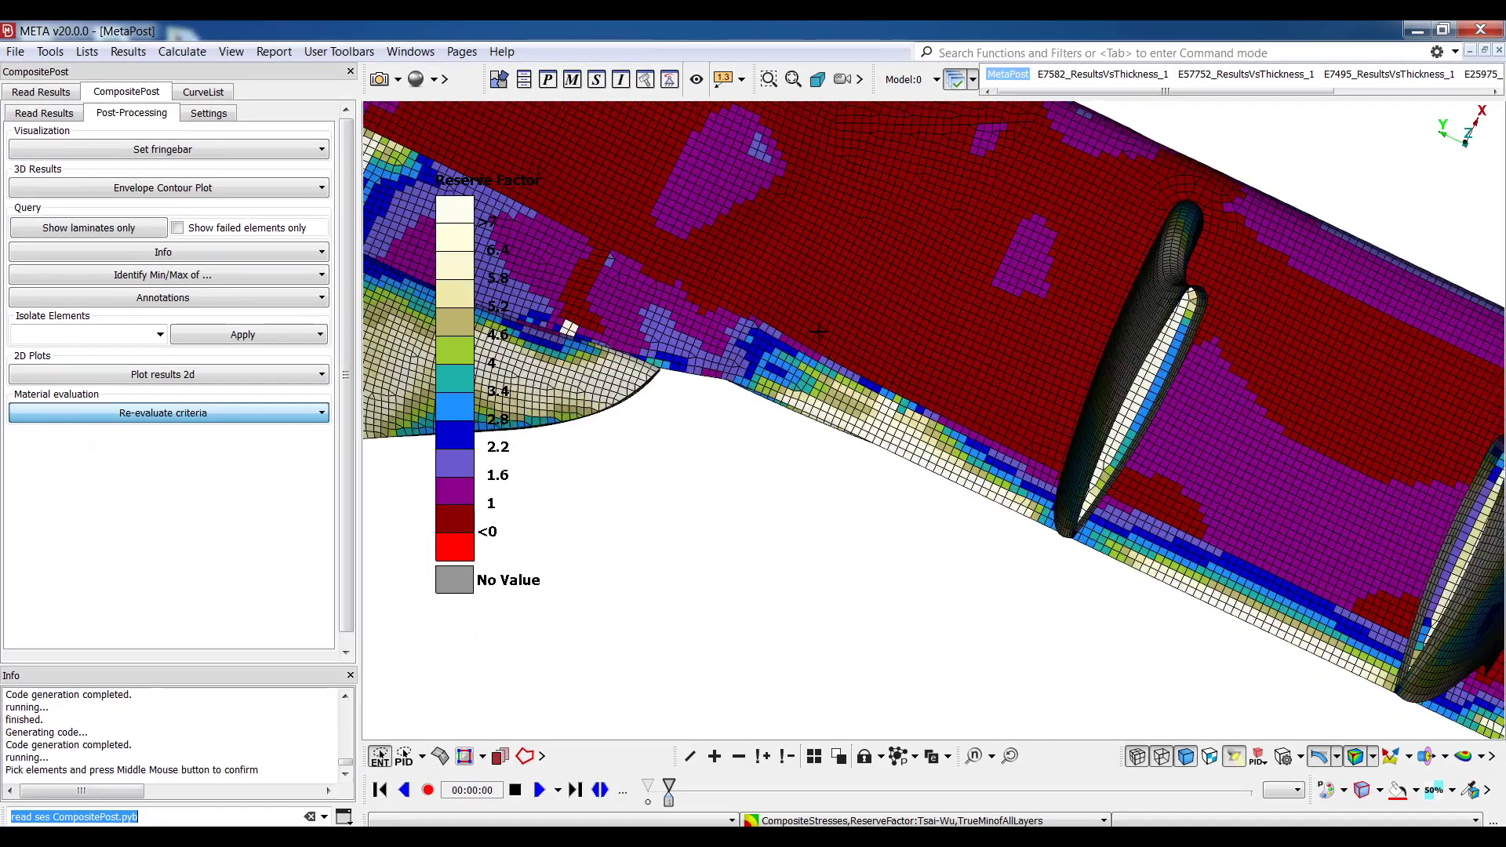
{"action": "scroll", "coordinate": [818, 332], "scroll_direction": "up", "scroll_amount": 3}
{"action": "left_click", "coordinate": [778, 354]}
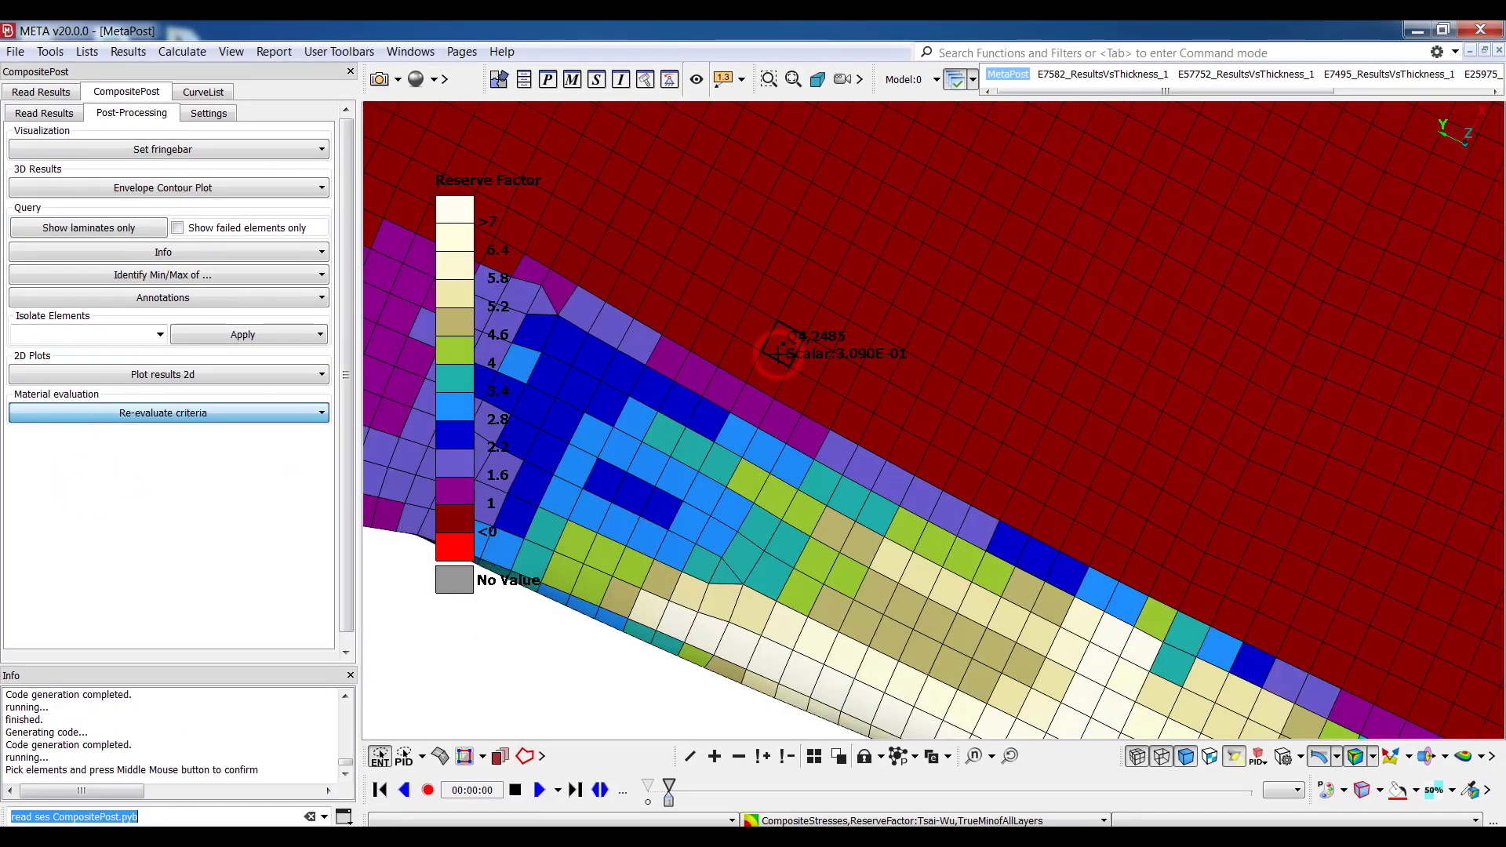
{"action": "middle_click", "coordinate": [780, 361]}
Step: Fill the minimum reserve factor 0.308972 green and select the per-layer RFTW values
{"action": "scroll", "coordinate": [445, 458], "scroll_direction": "down", "scroll_amount": 1}
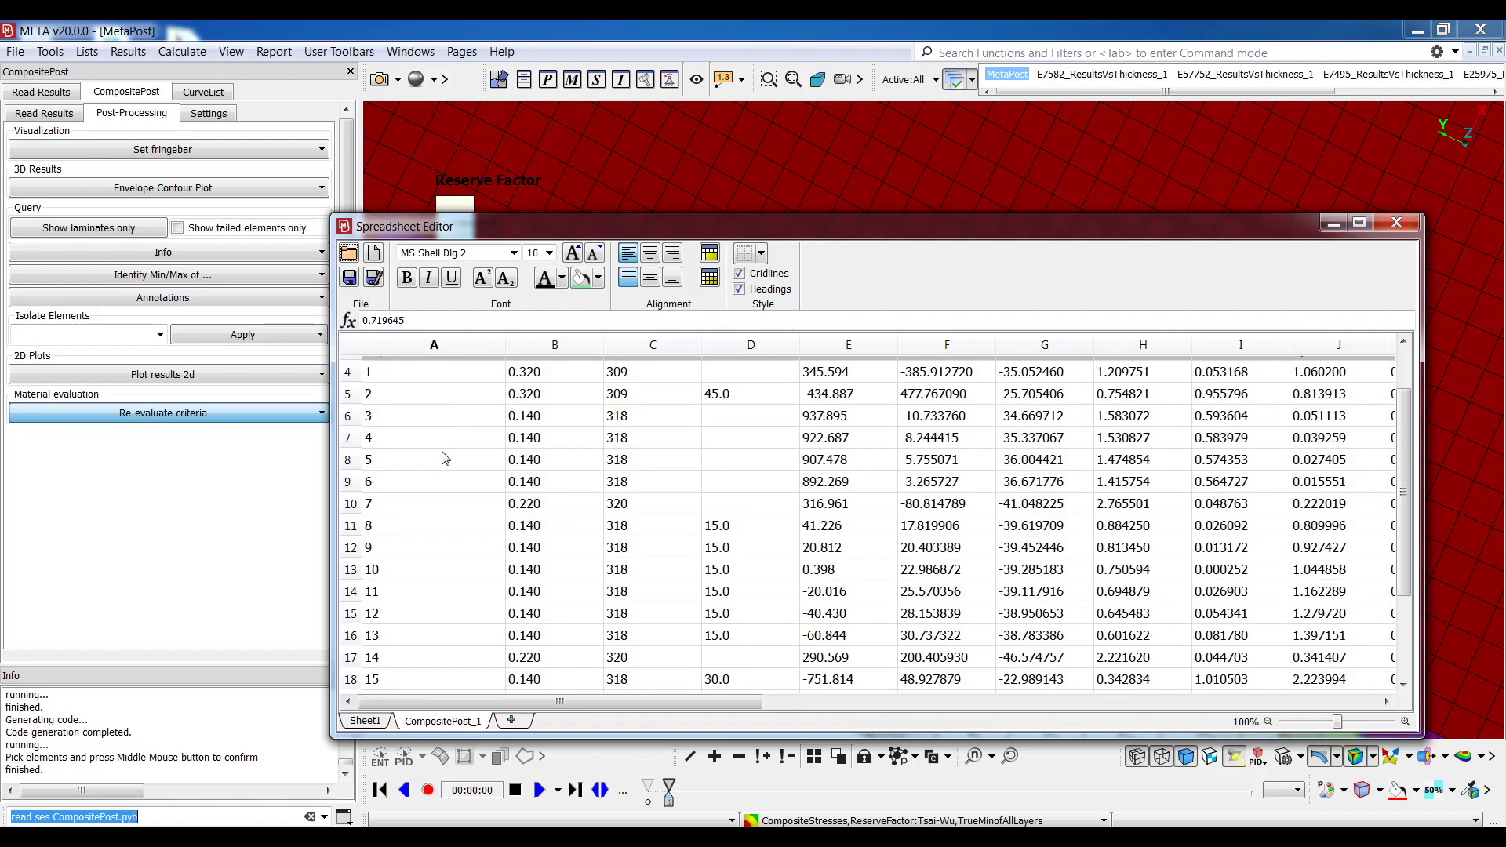
{"action": "scroll", "coordinate": [444, 460], "scroll_direction": "down", "scroll_amount": 1}
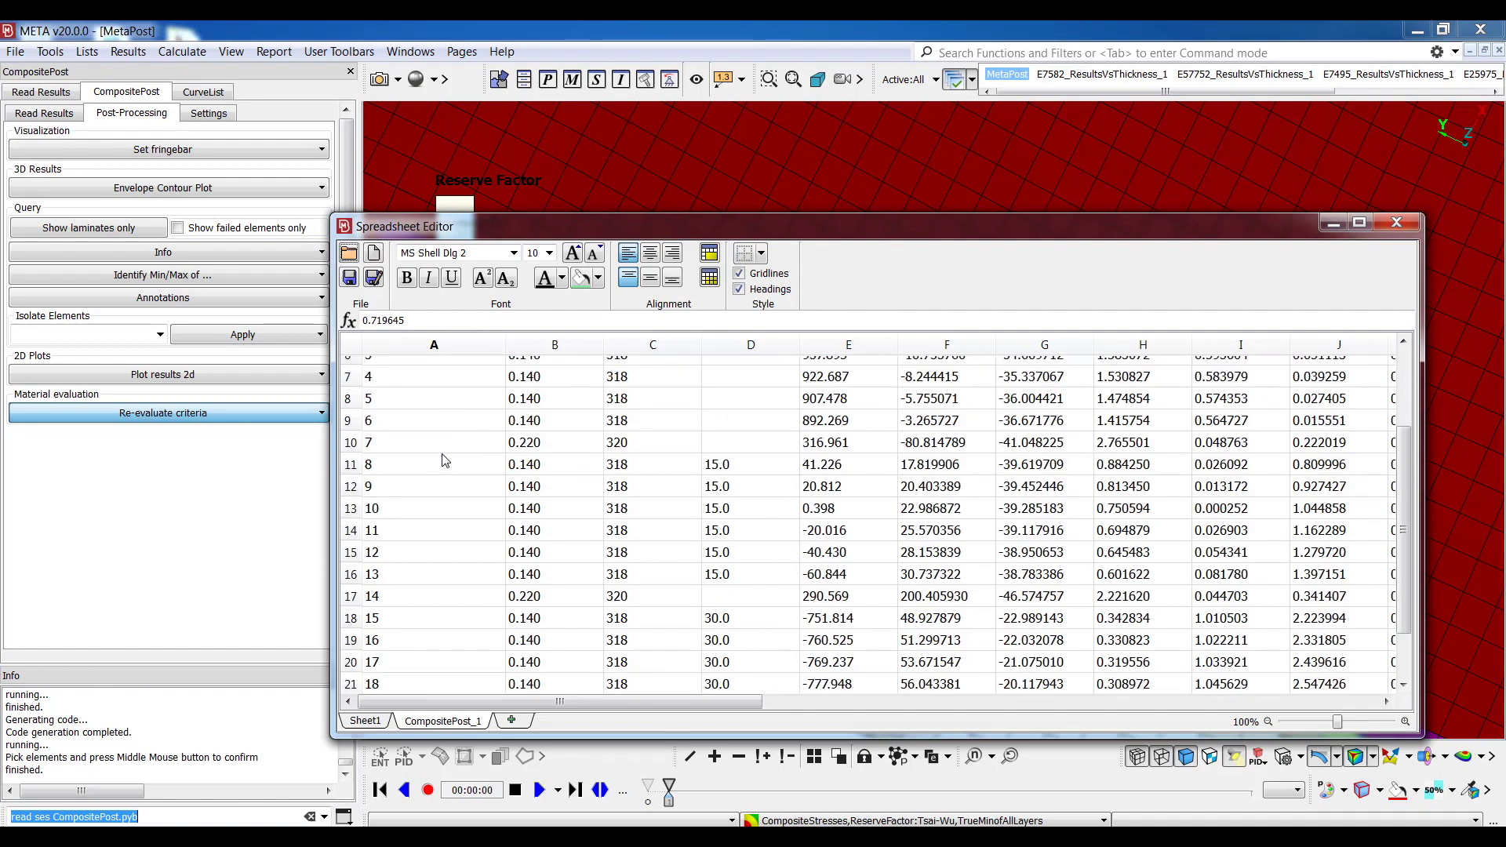
{"action": "scroll", "coordinate": [444, 460], "scroll_direction": "down", "scroll_amount": 1}
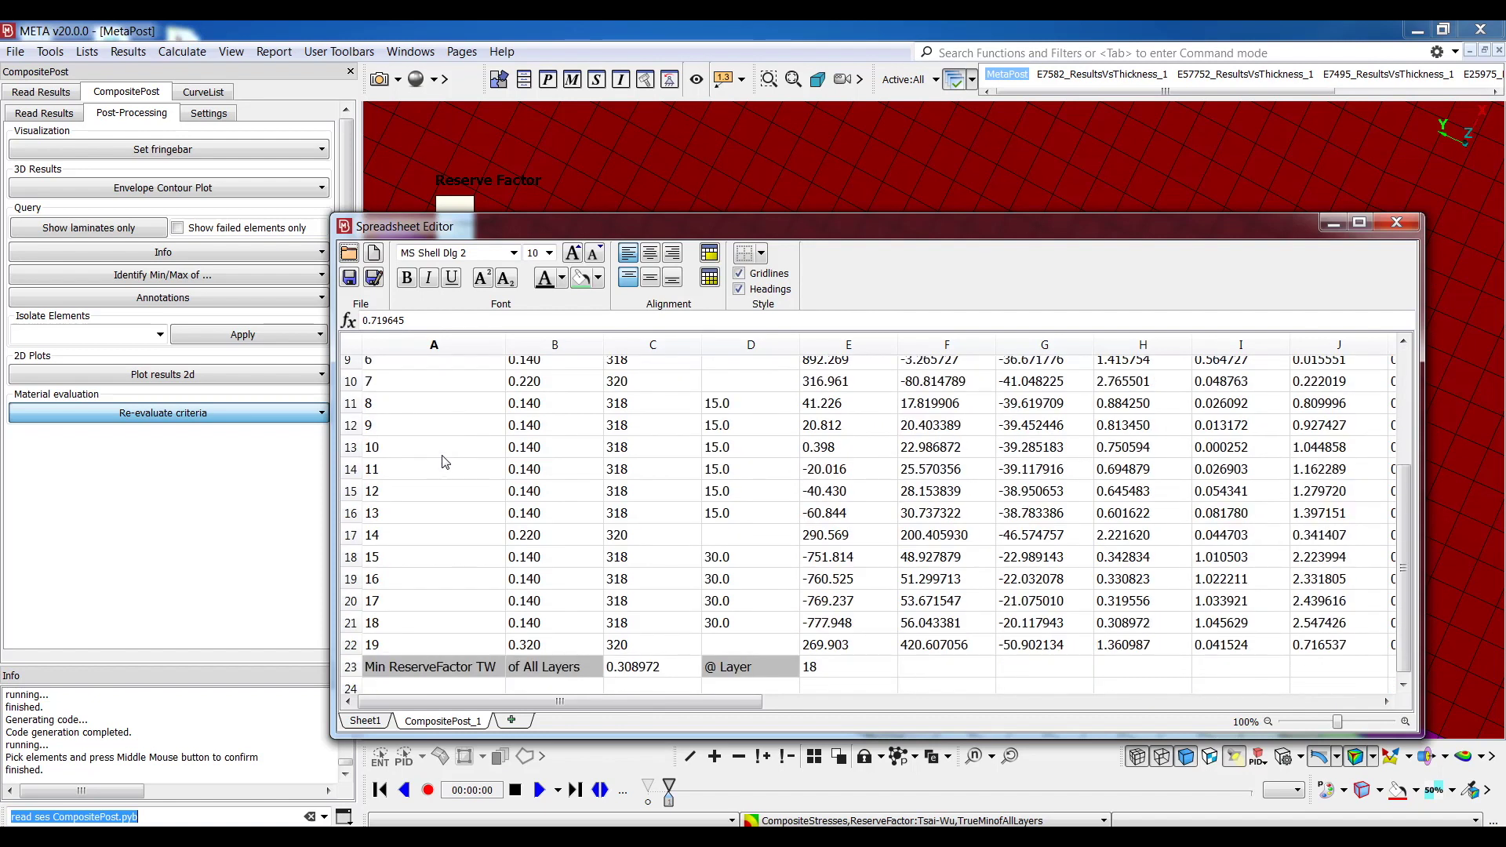
{"action": "left_click", "coordinate": [657, 668]}
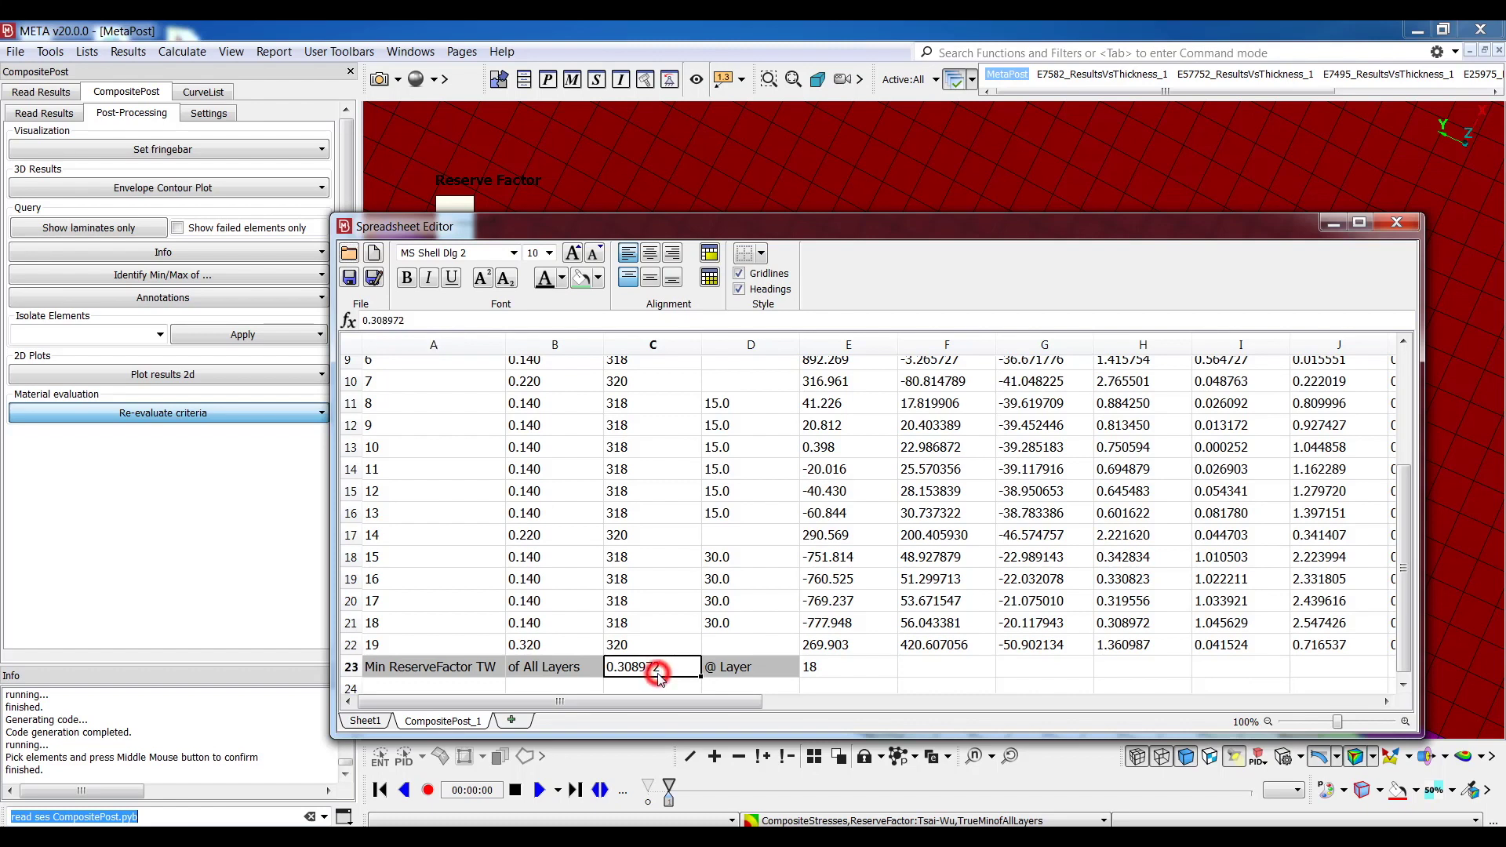
{"action": "left_click", "coordinate": [583, 279]}
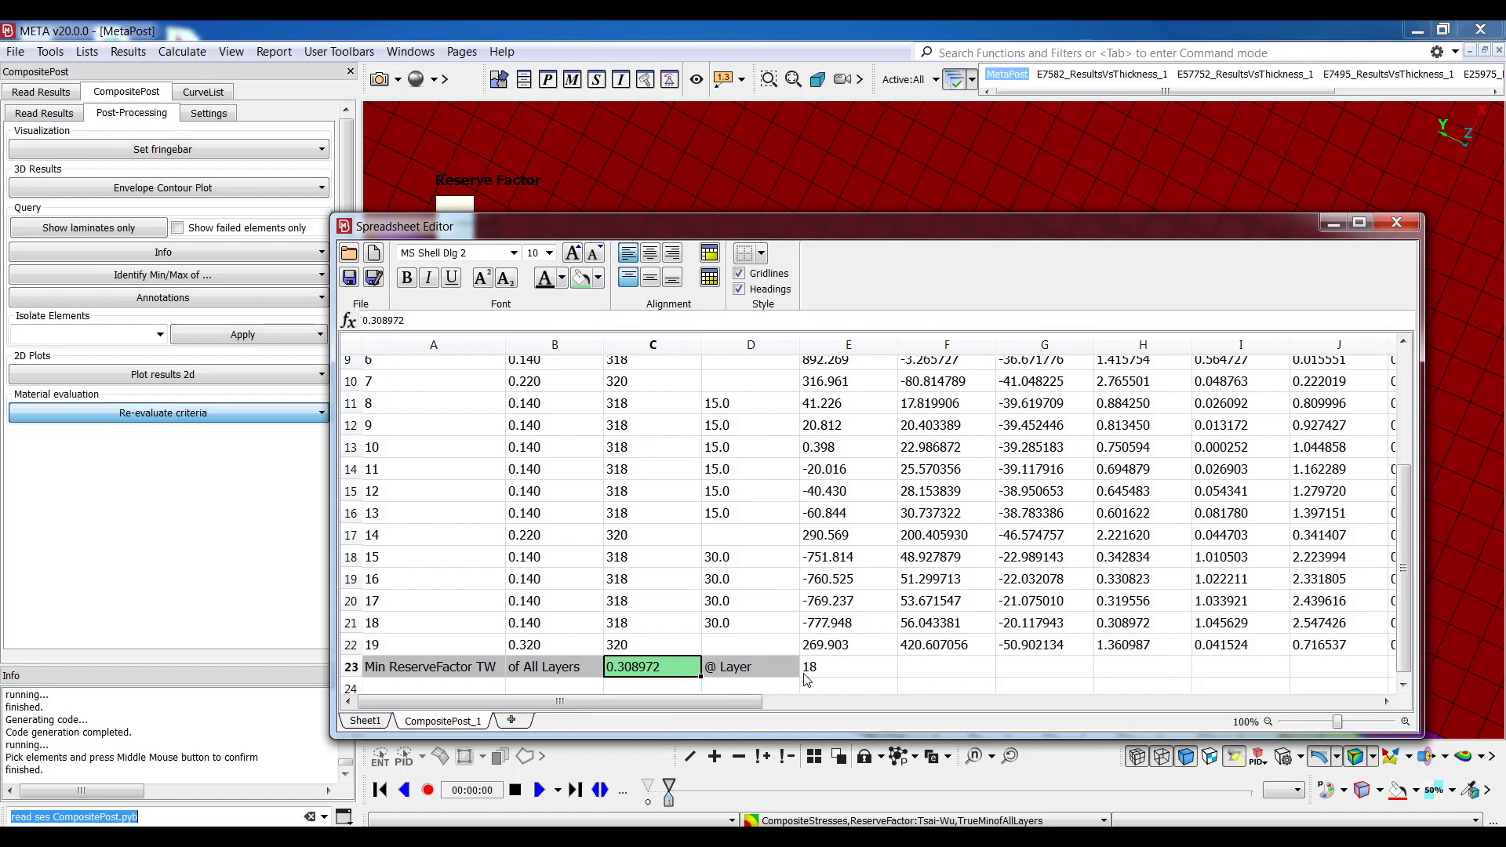
{"action": "scroll", "coordinate": [1075, 580], "scroll_direction": "up", "scroll_amount": 3}
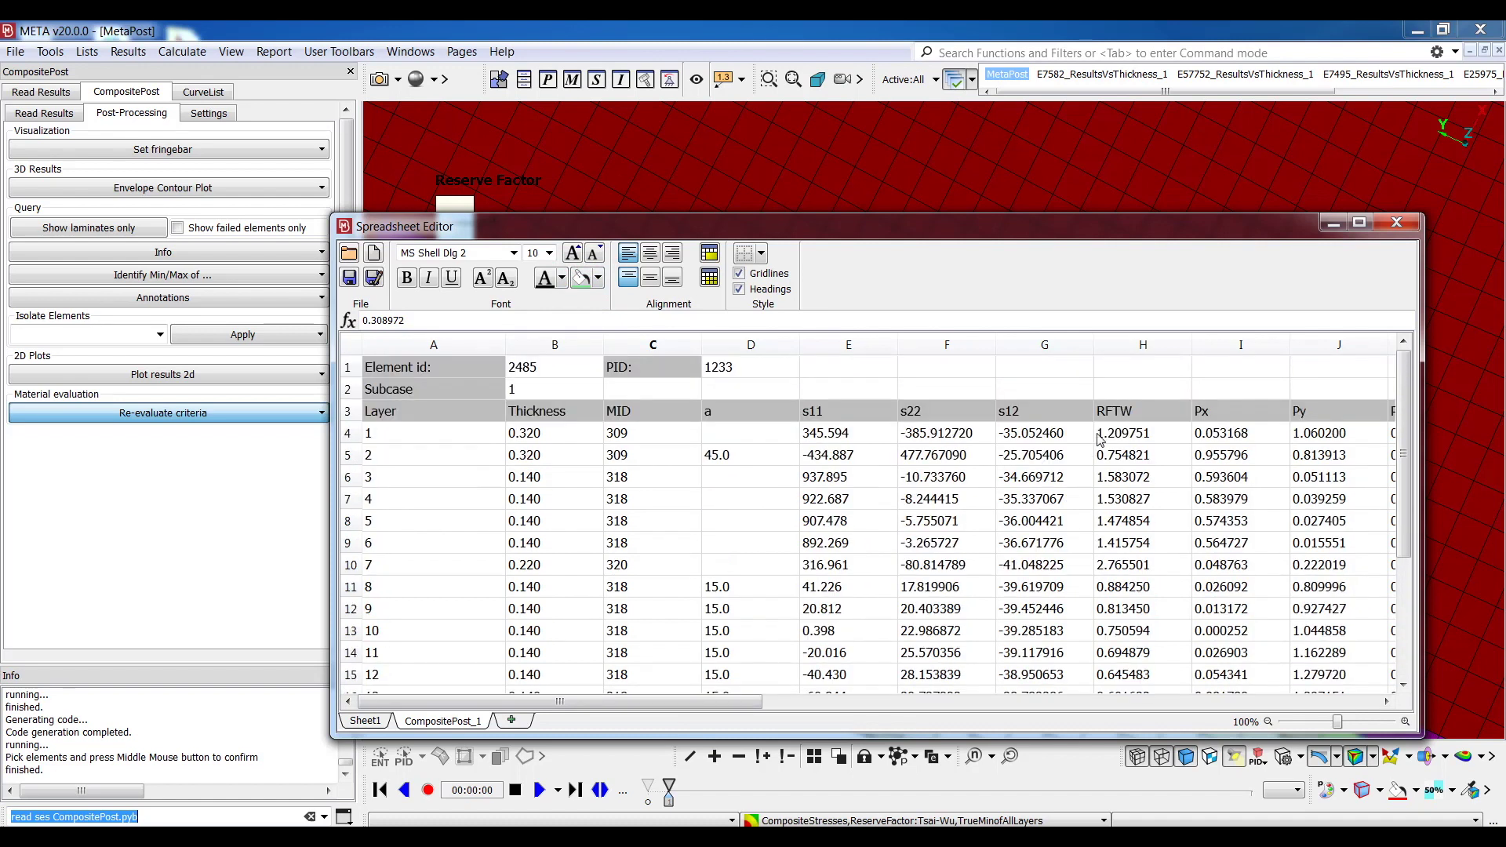
{"action": "left_click_drag", "start_coordinate": [1121, 431], "coordinate": [1150, 705]}
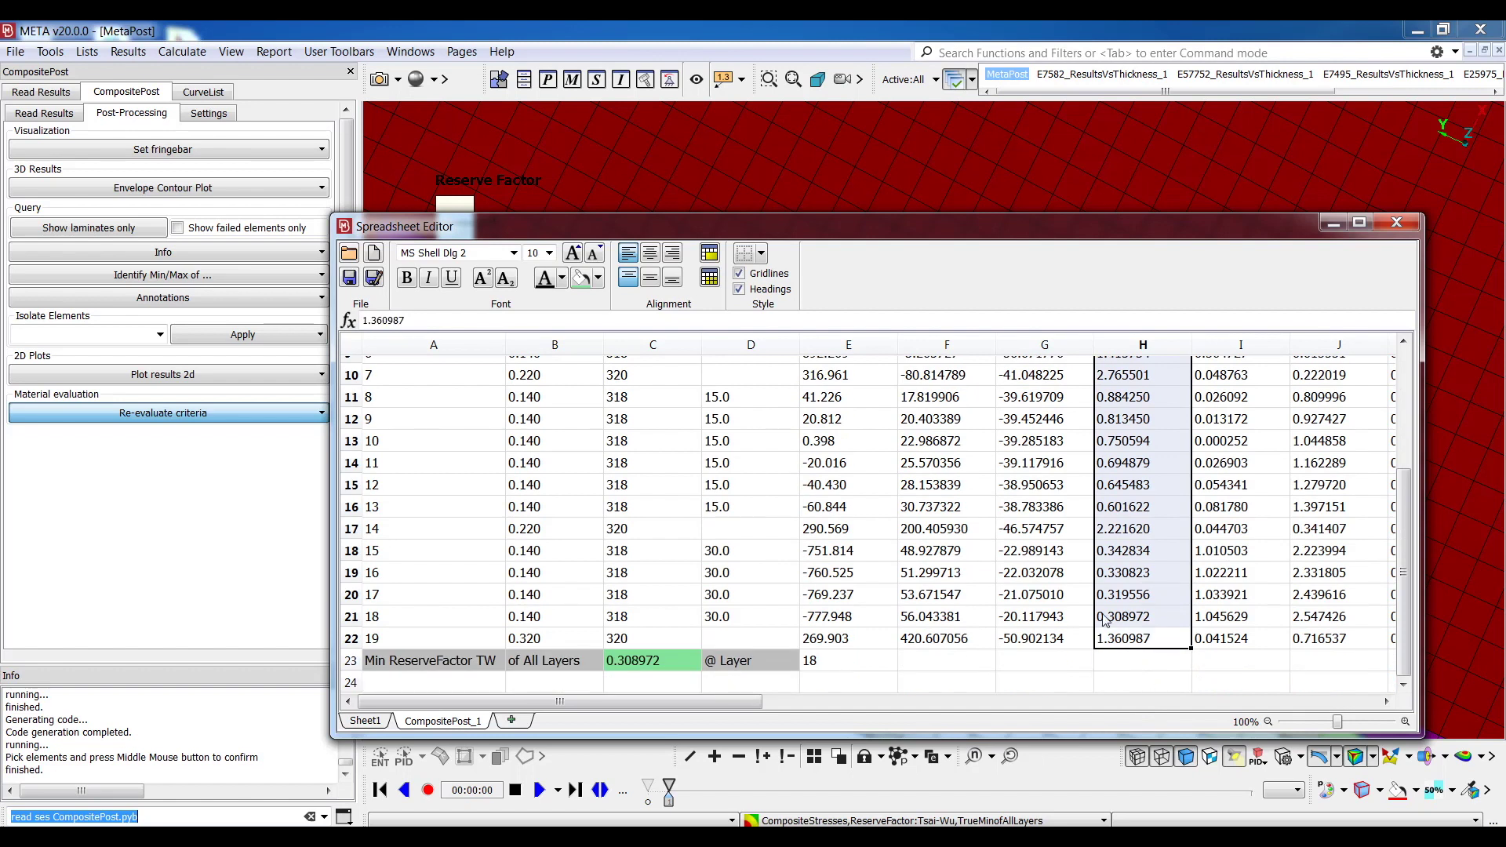
Step: Minimise the spreadsheet and open Setup Materials from the Read Results settings
{"action": "left_click", "coordinate": [1324, 226]}
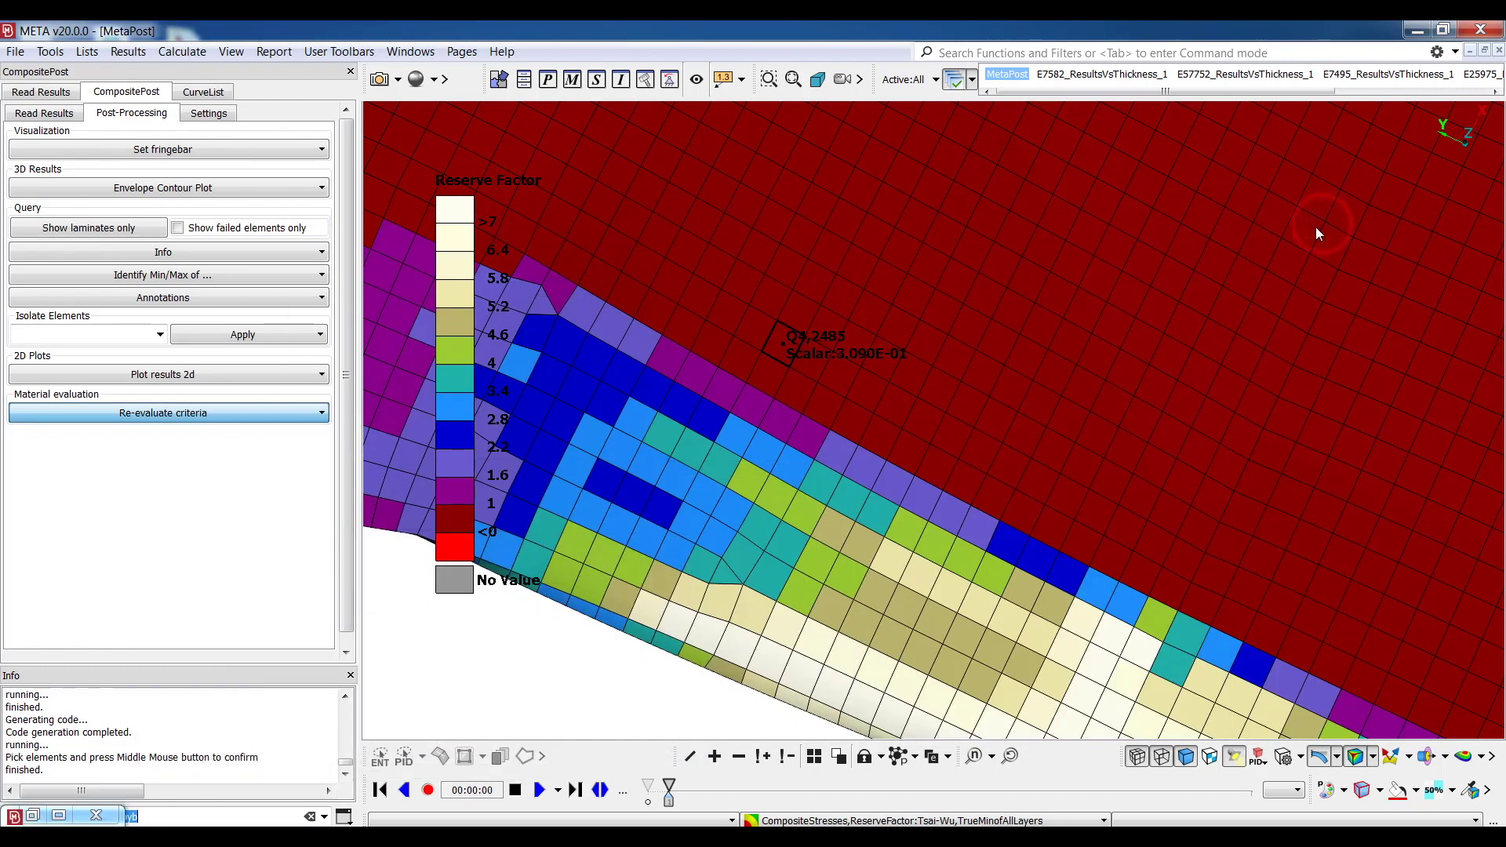
{"action": "left_click", "coordinate": [49, 113]}
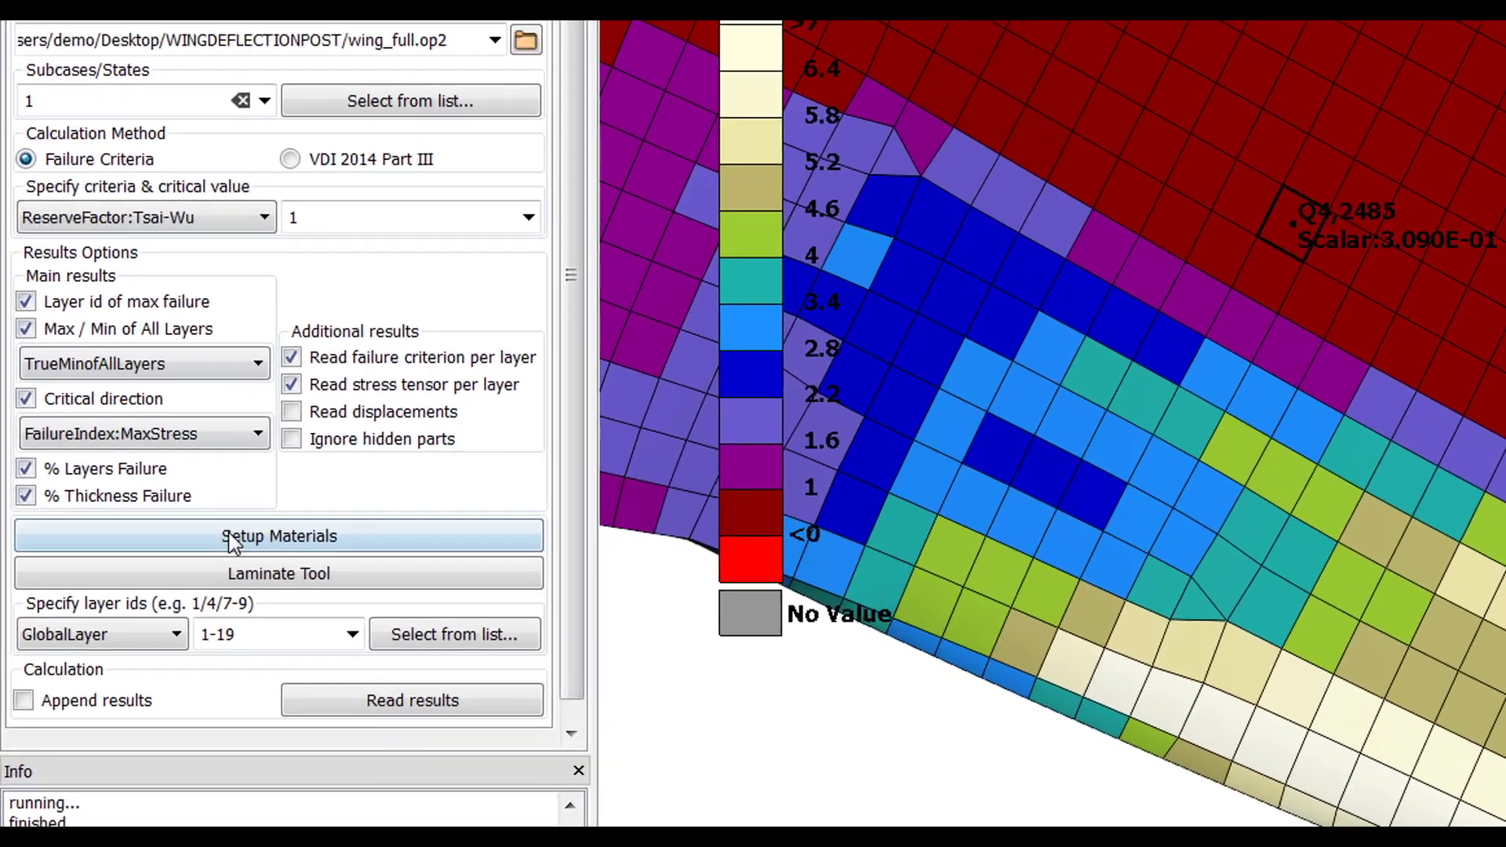
{"action": "left_click", "coordinate": [164, 532]}
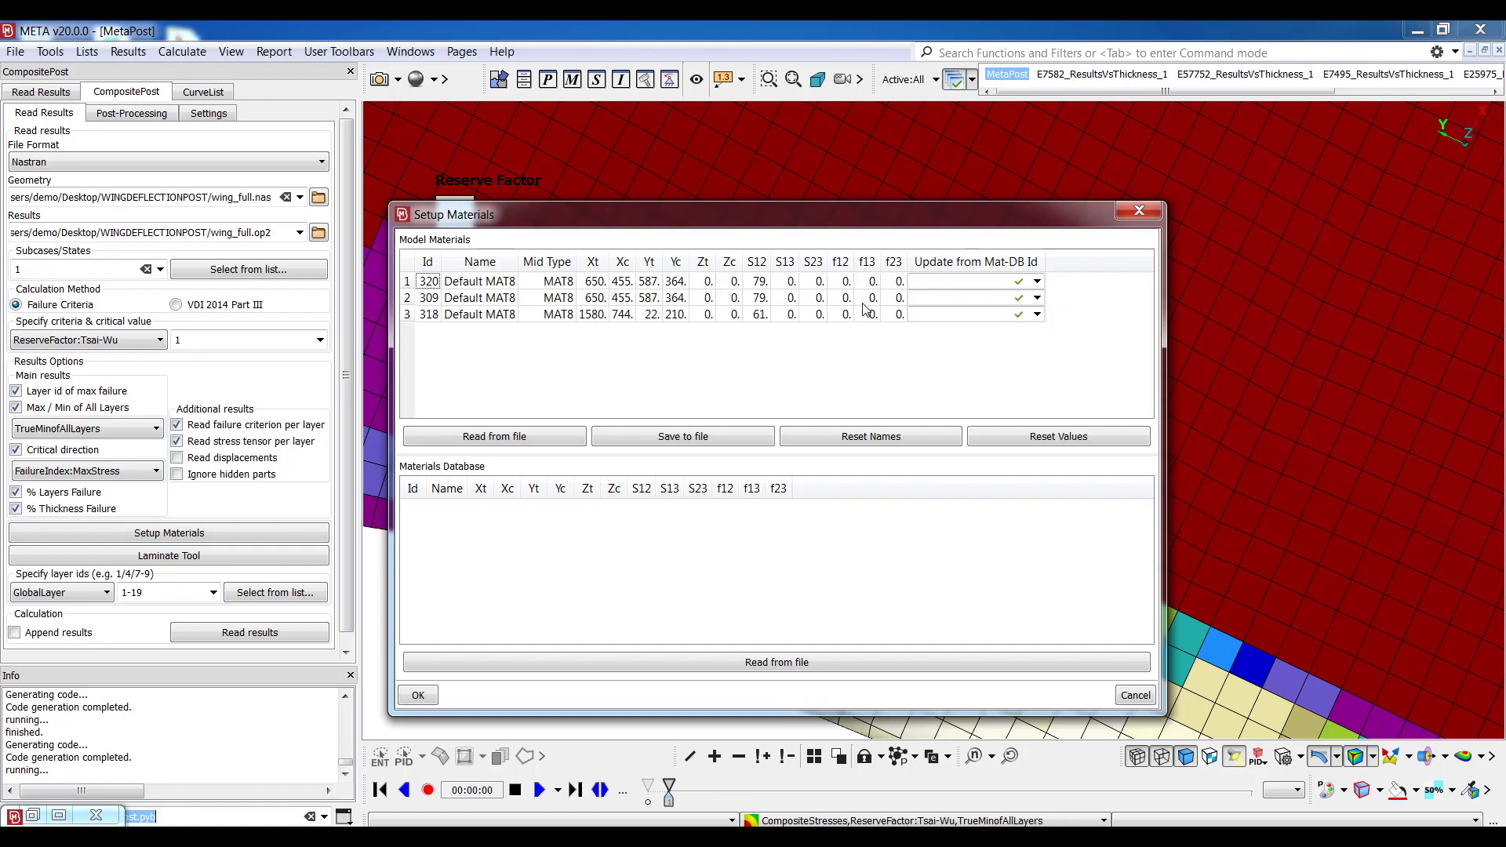
Step: Try Xt 500 for material 320, reset the values, and read a material database file
{"action": "double_click", "coordinate": [600, 281]}
{"action": "left_click", "coordinate": [598, 281]}
{"action": "key", "text": "Down"}
{"action": "left_click", "coordinate": [1017, 441]}
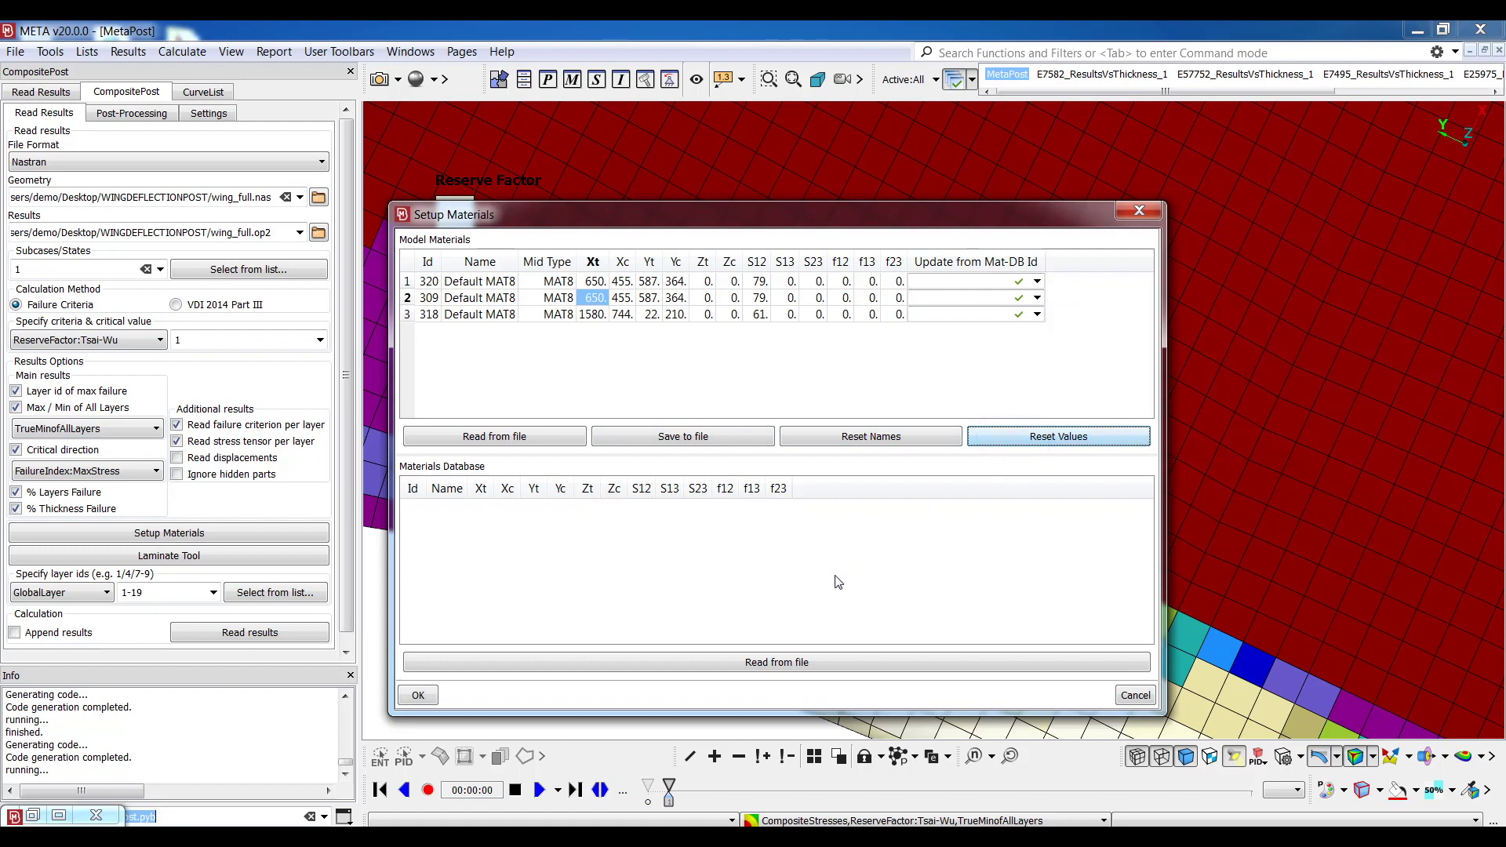
{"action": "left_click", "coordinate": [793, 661]}
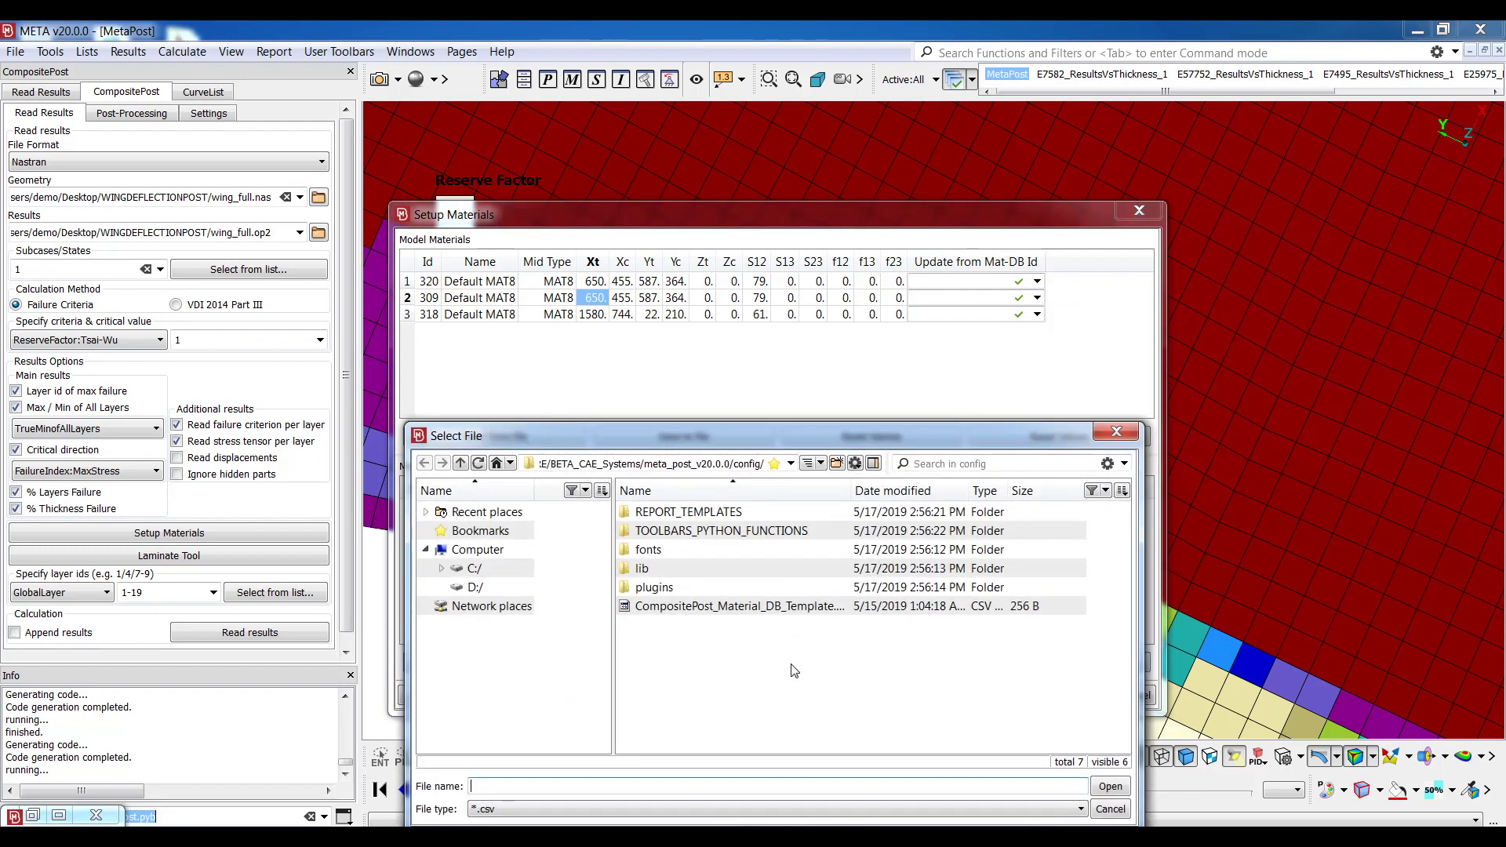
Step: Load the CompositePost material database template CSV and update material 309 from database entry 98
{"action": "left_click", "coordinate": [742, 607]}
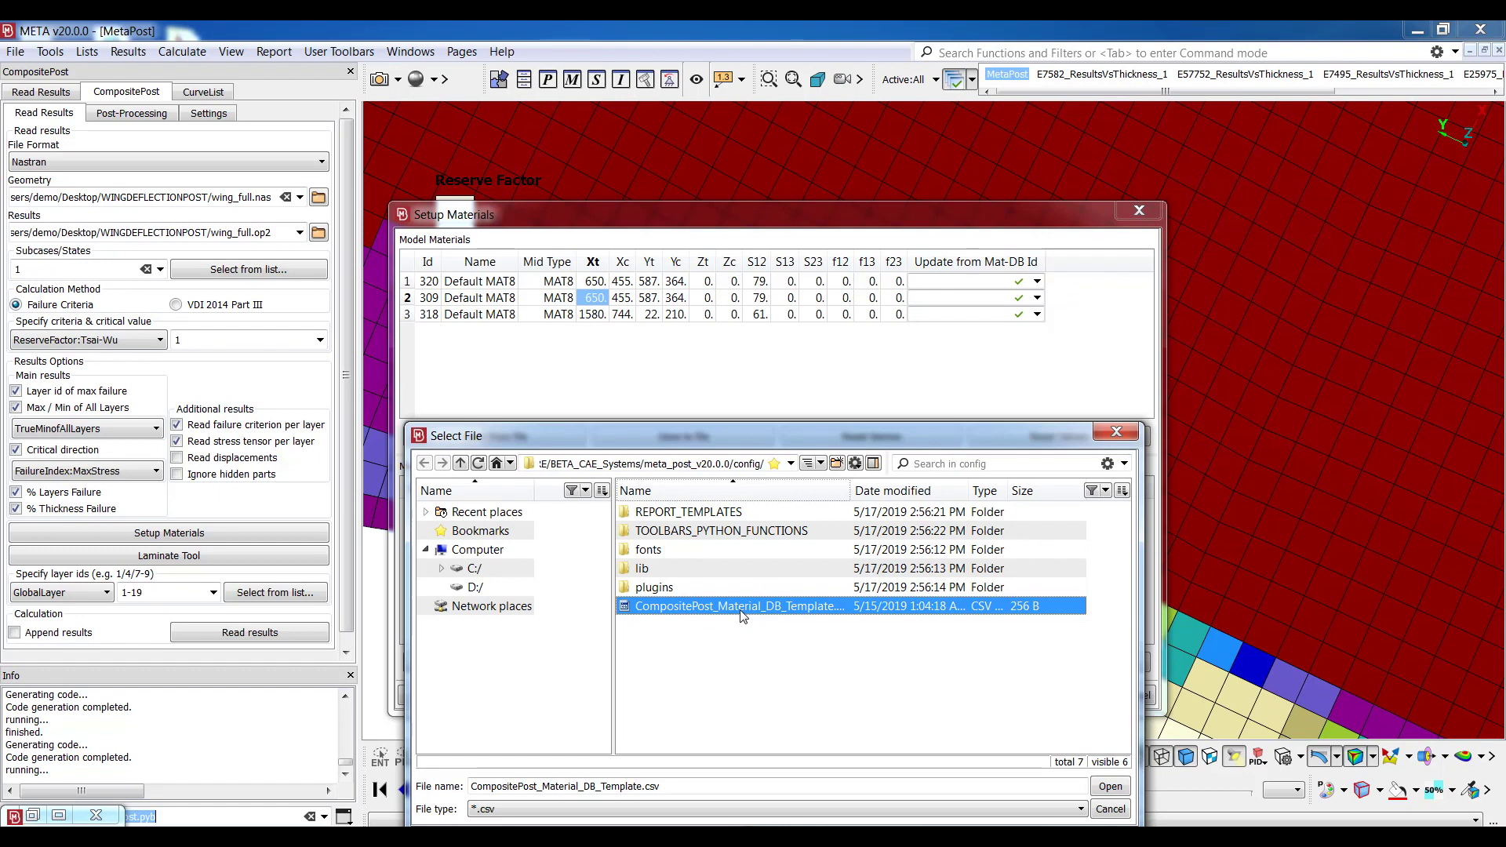
{"action": "left_click", "coordinate": [1109, 787]}
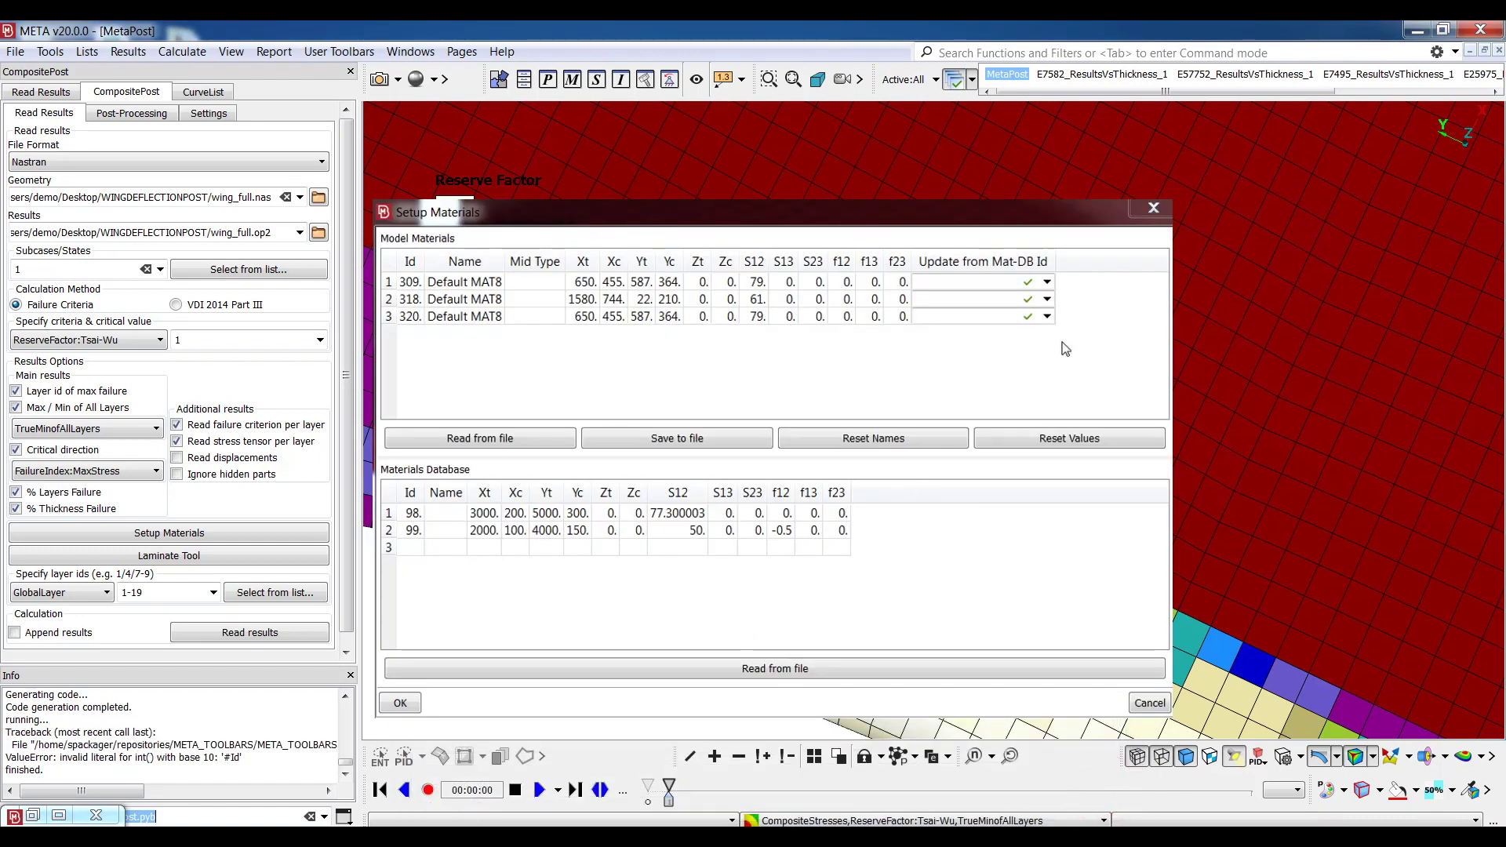
{"action": "left_click", "coordinate": [1048, 281]}
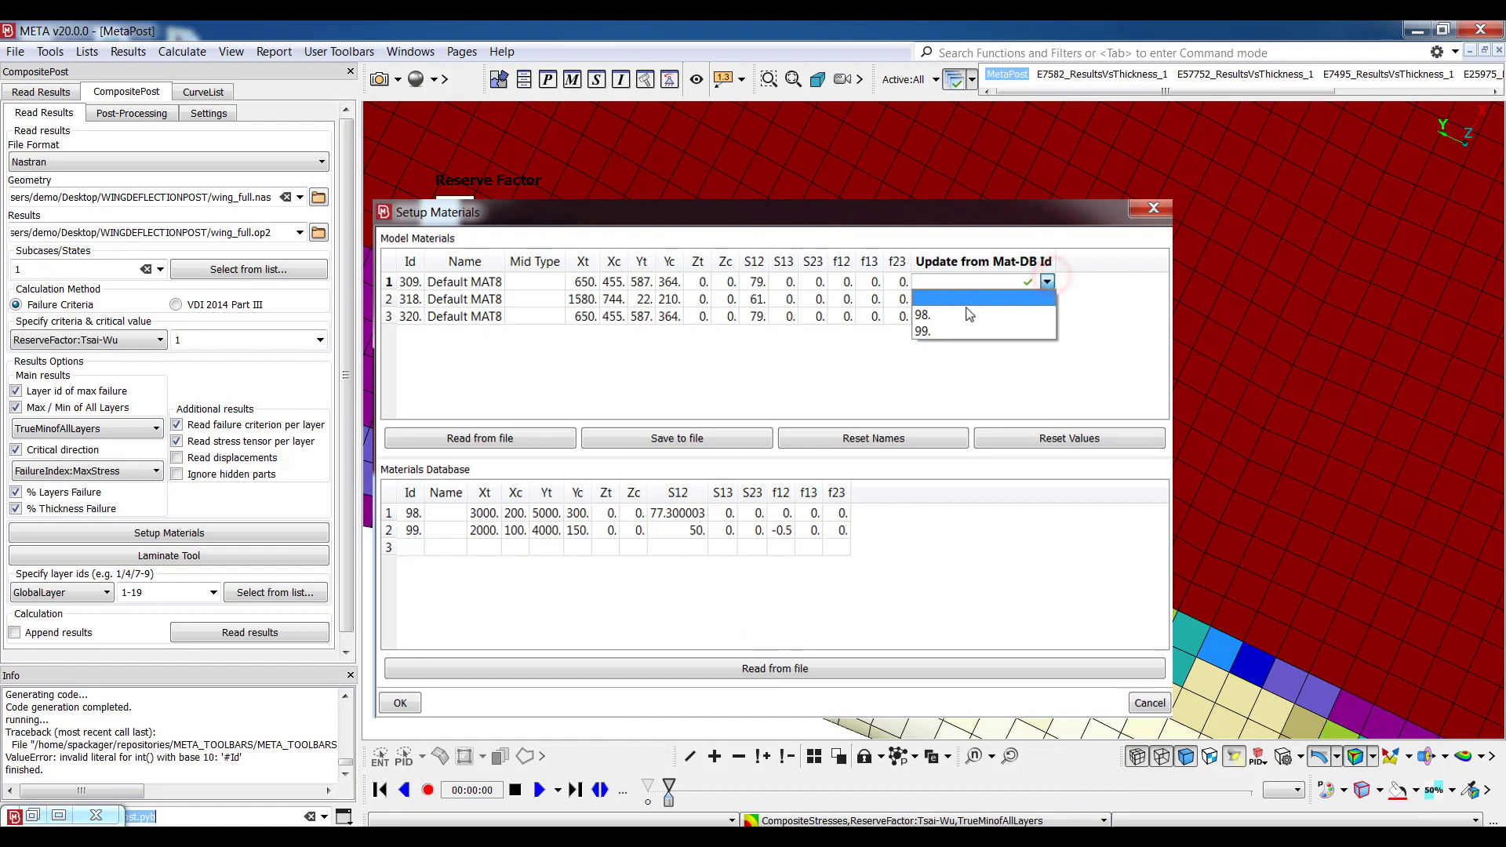
{"action": "left_click", "coordinate": [960, 315]}
{"action": "left_click", "coordinate": [1031, 283]}
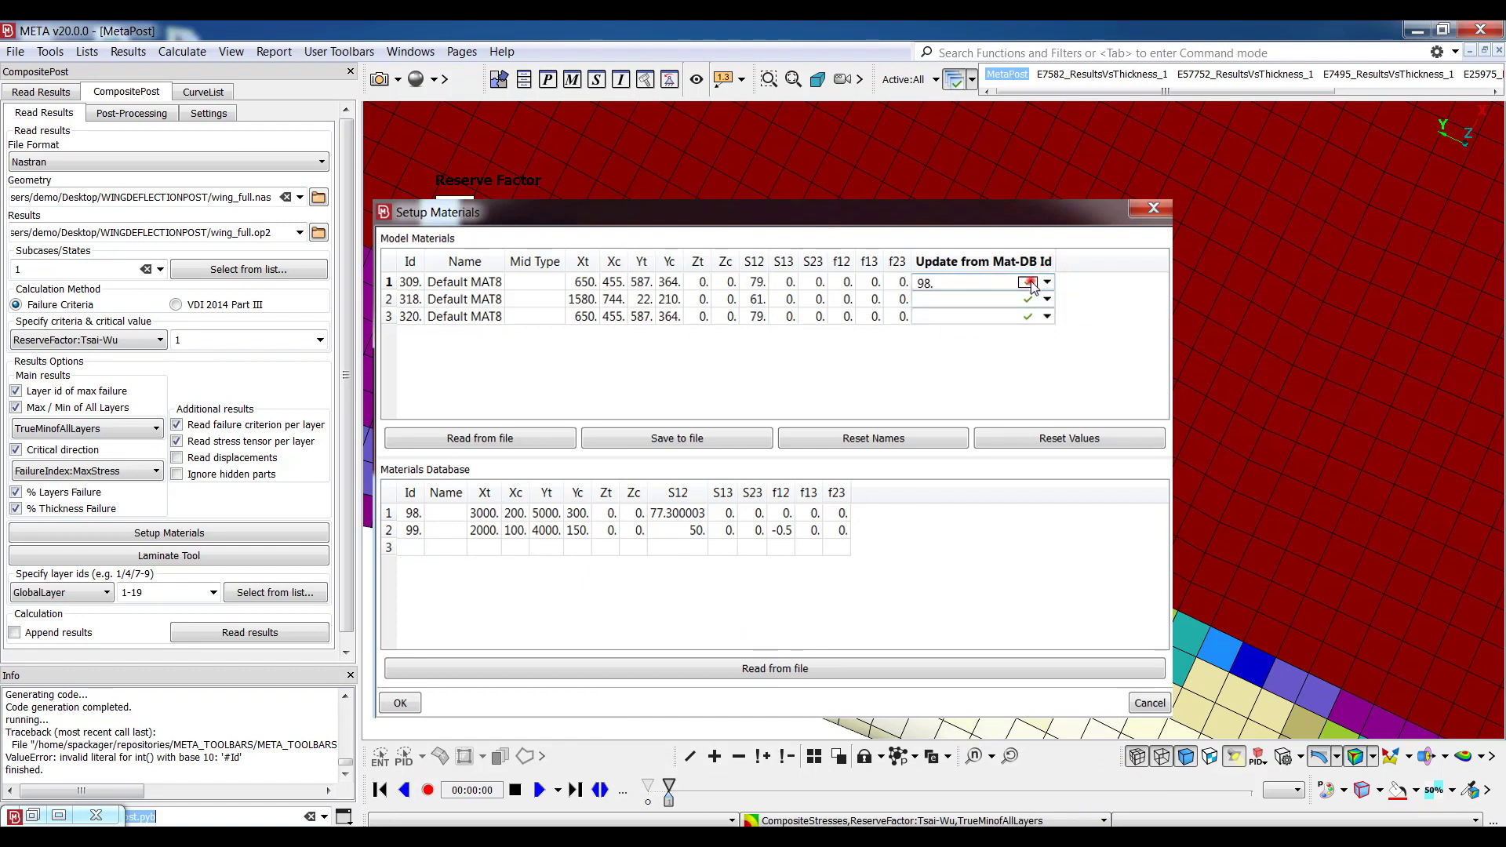
Step: Update materials 318 and 320 from database entry 99
{"action": "left_click", "coordinate": [1085, 298]}
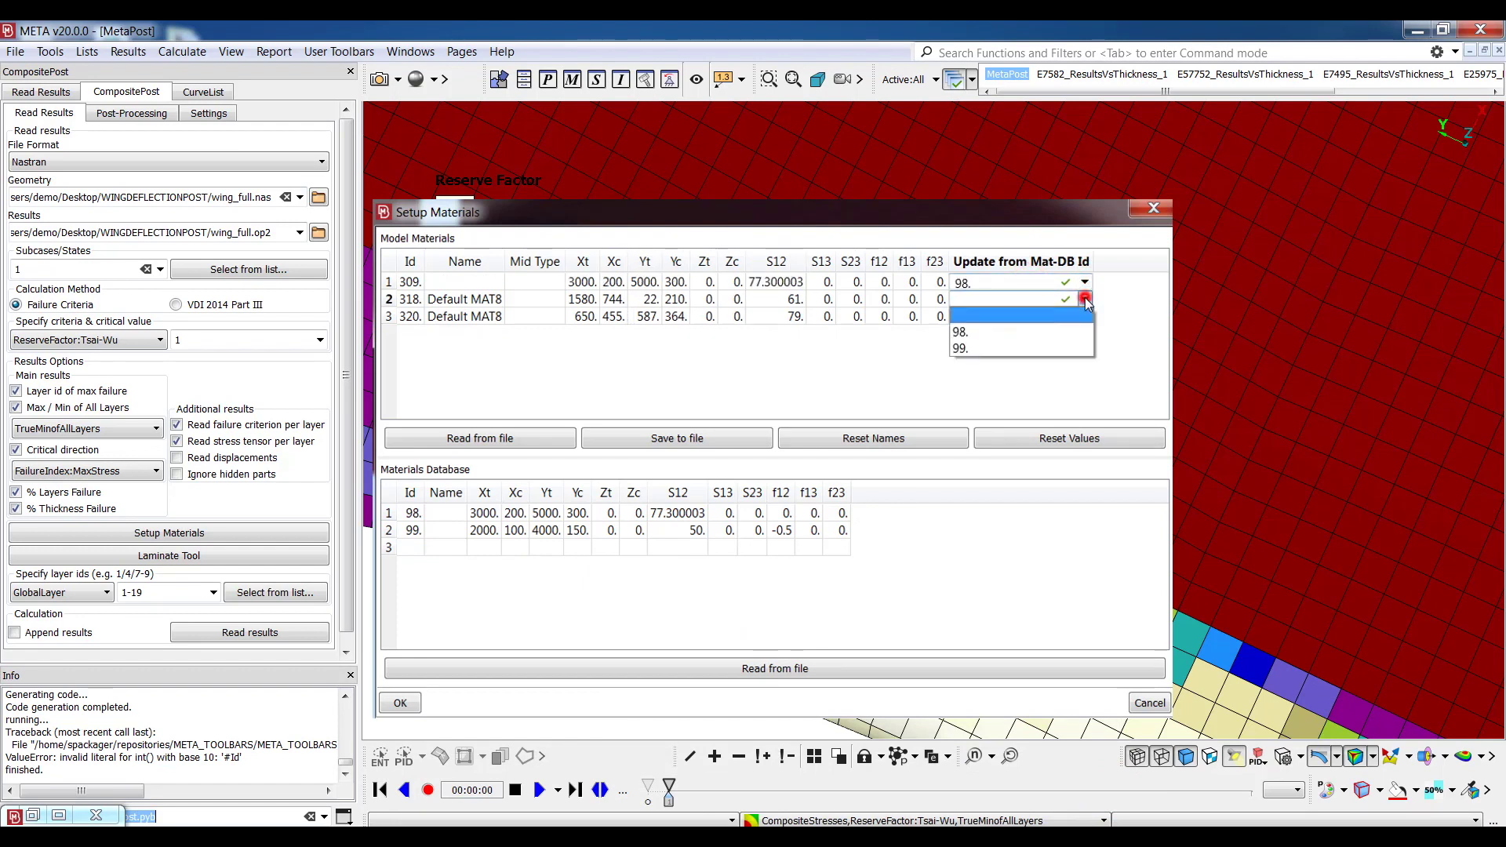
{"action": "left_click", "coordinate": [980, 347]}
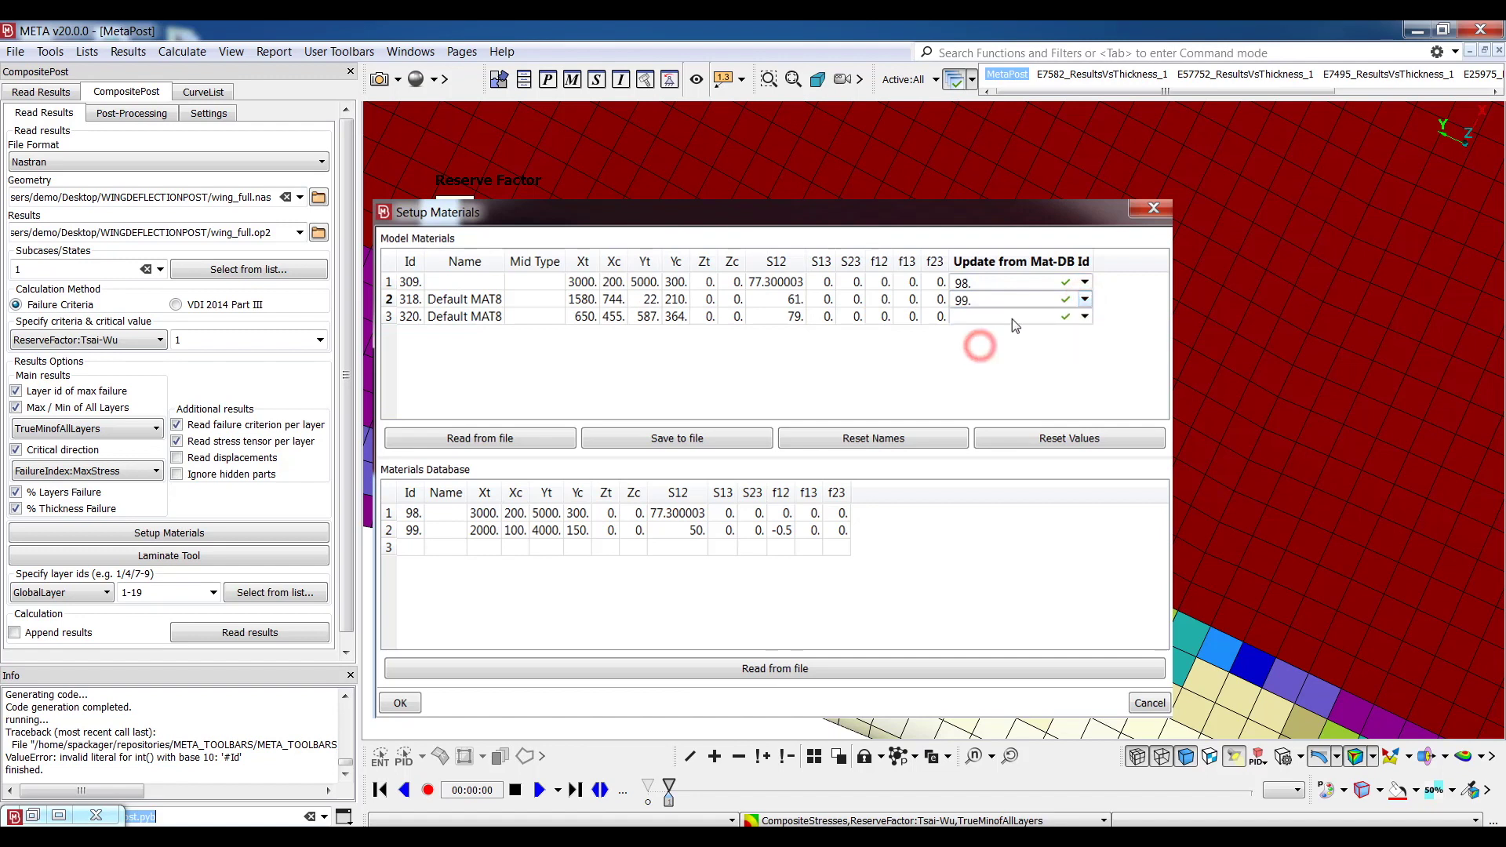
{"action": "left_click", "coordinate": [1065, 298]}
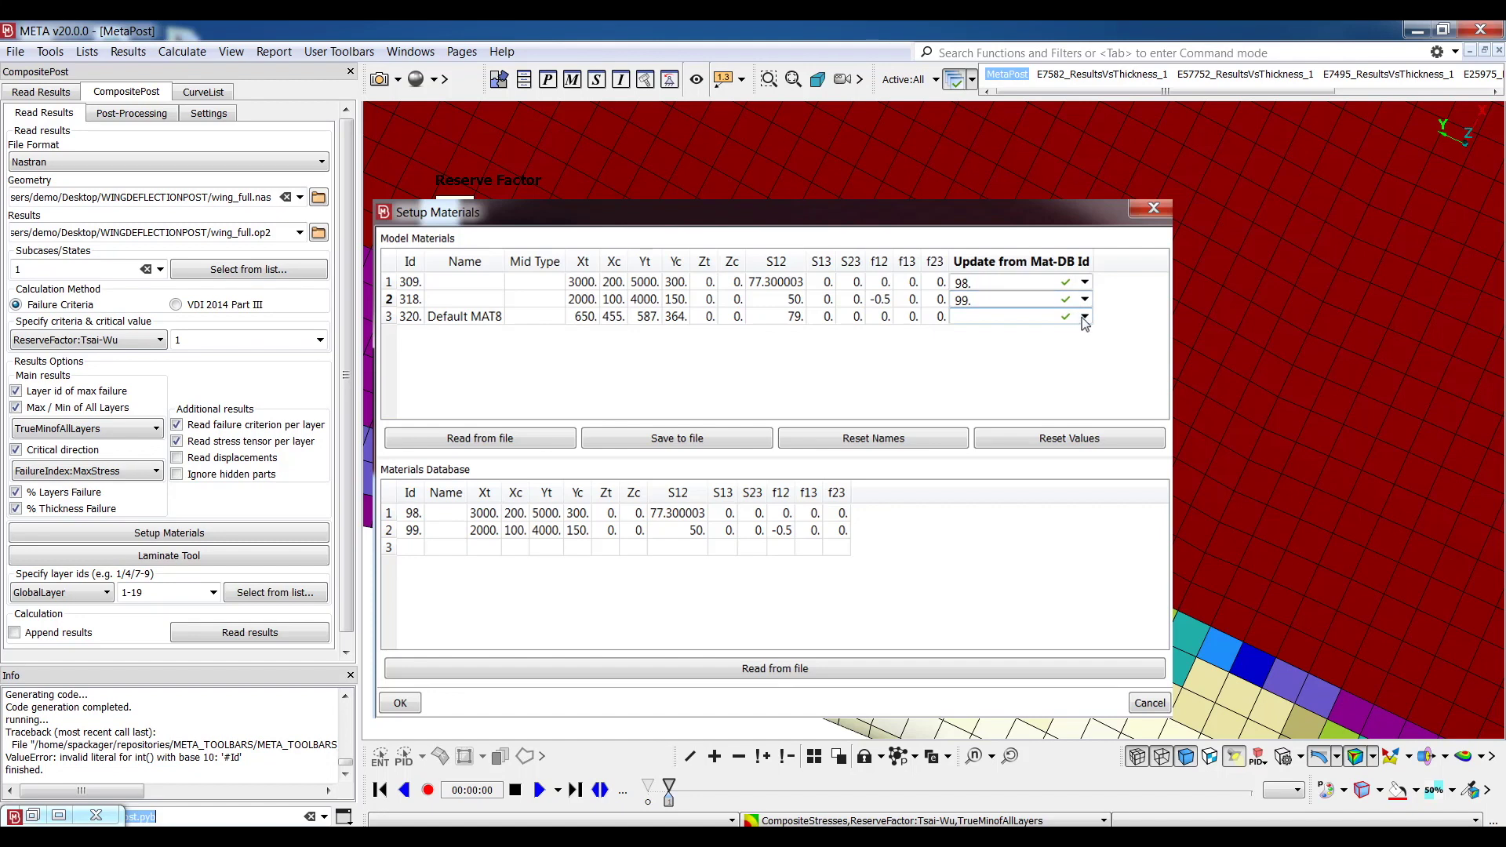
{"action": "left_click", "coordinate": [1084, 320]}
{"action": "left_click", "coordinate": [1018, 361]}
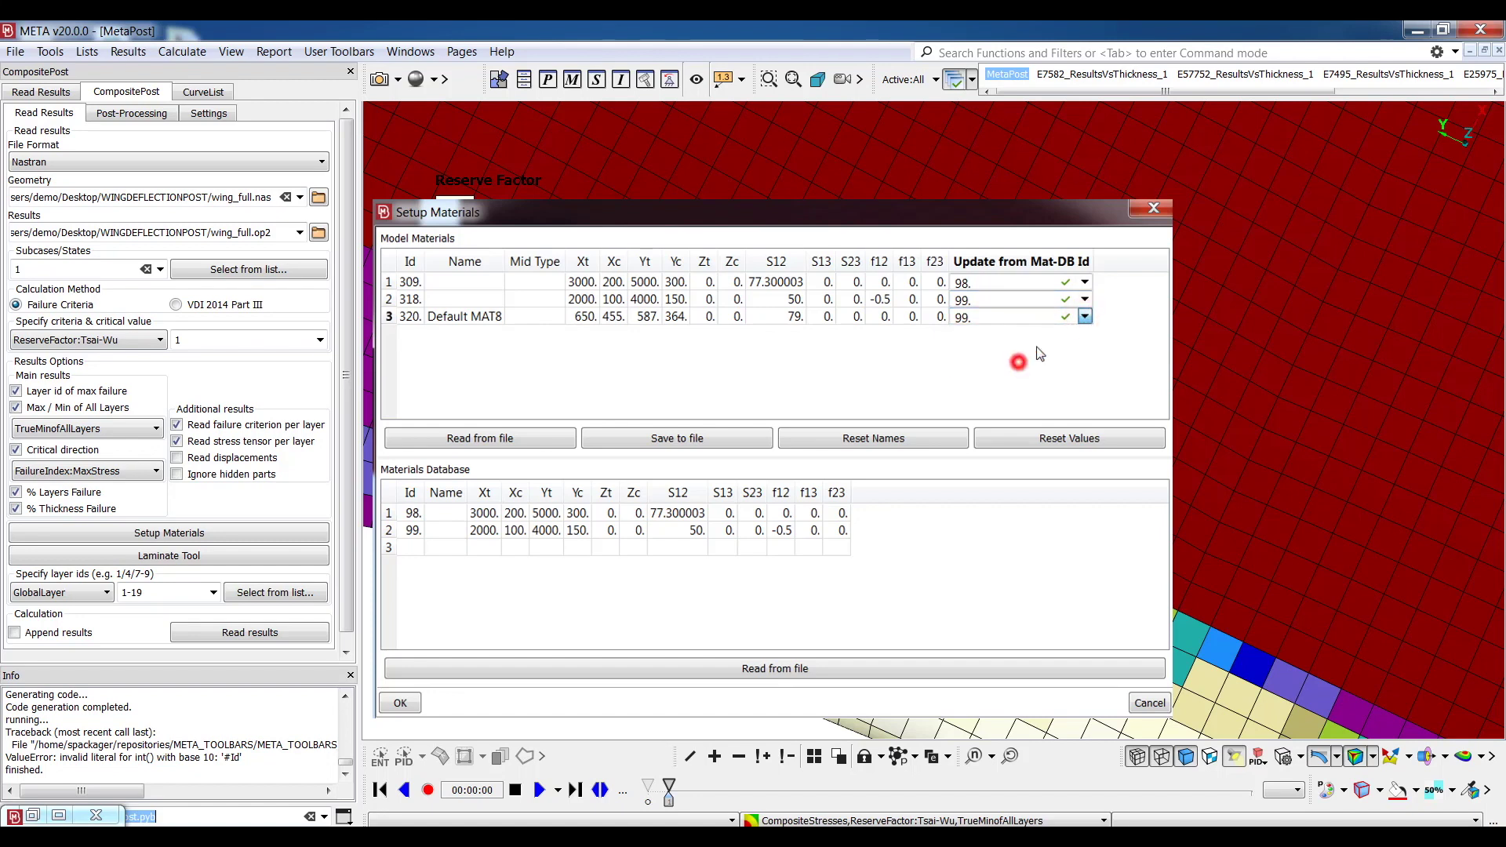
{"action": "left_click", "coordinate": [1065, 317]}
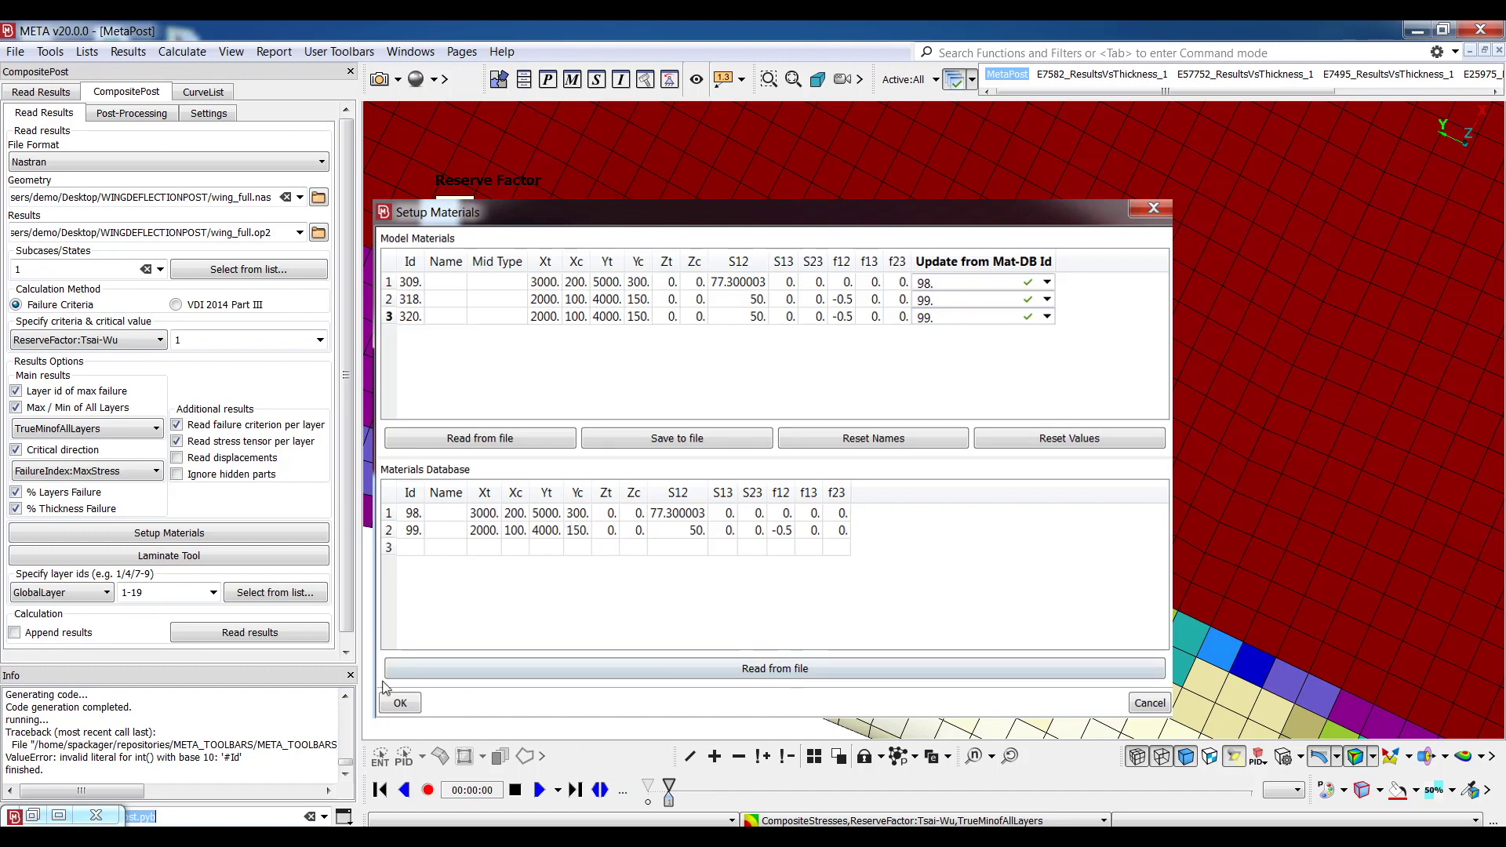
Step: Confirm the material updates and re-evaluate the criteria for the identified element
{"action": "left_click", "coordinate": [398, 703]}
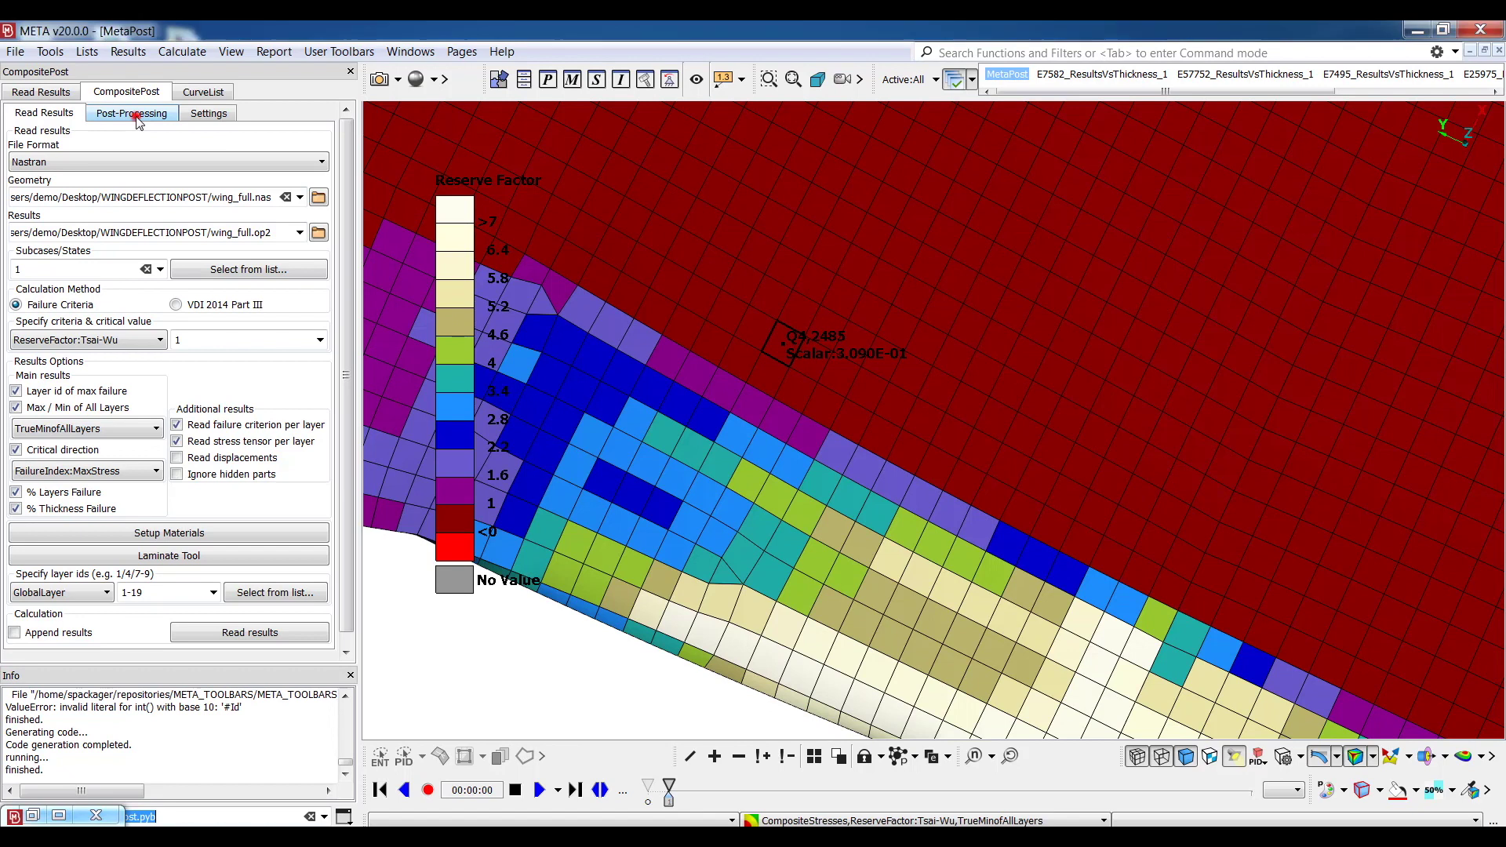
{"action": "left_click", "coordinate": [140, 114]}
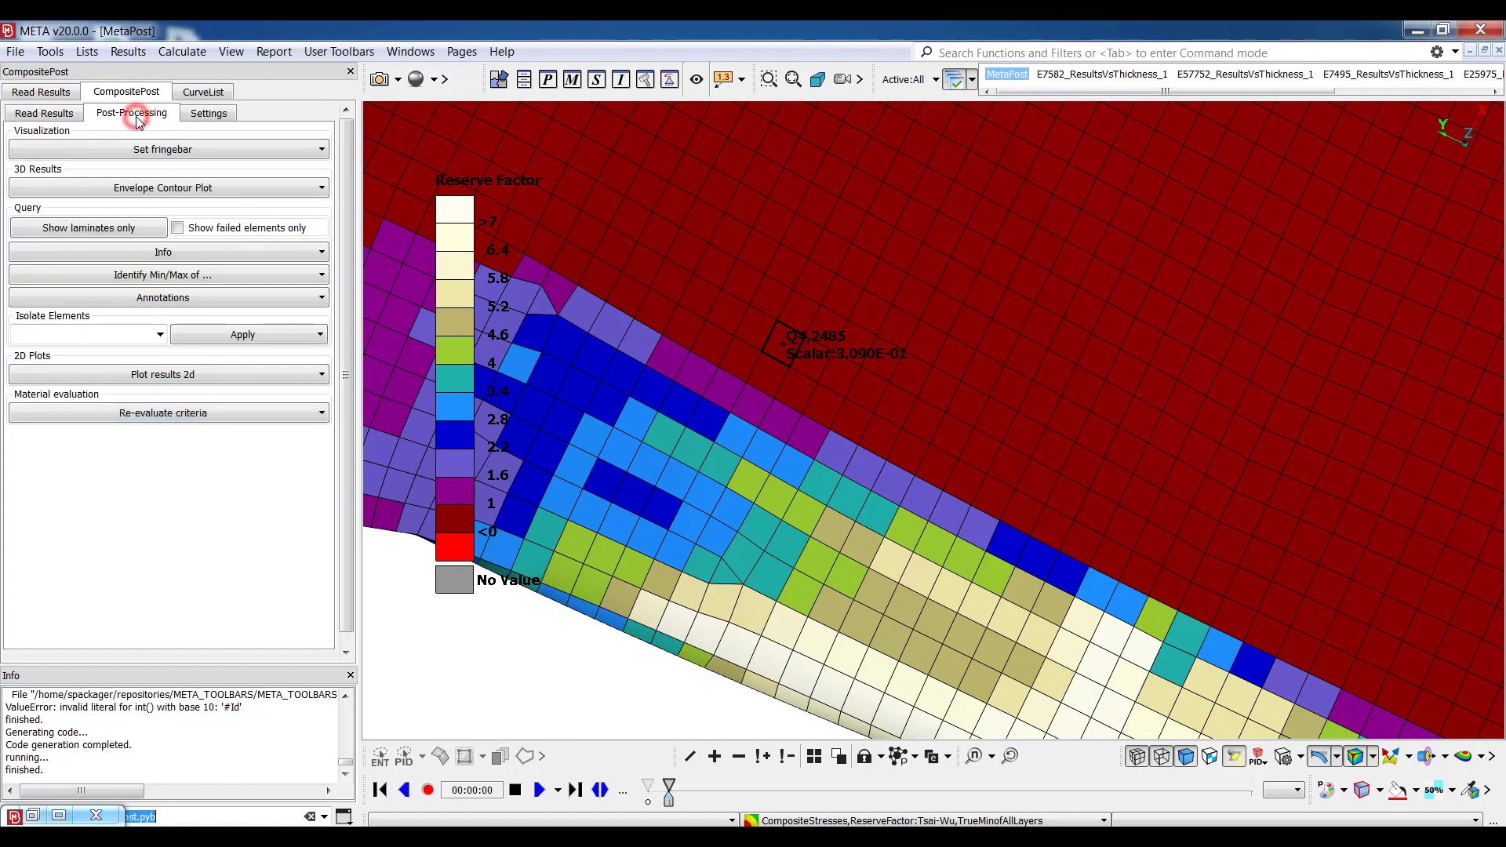
{"action": "left_click", "coordinate": [159, 416]}
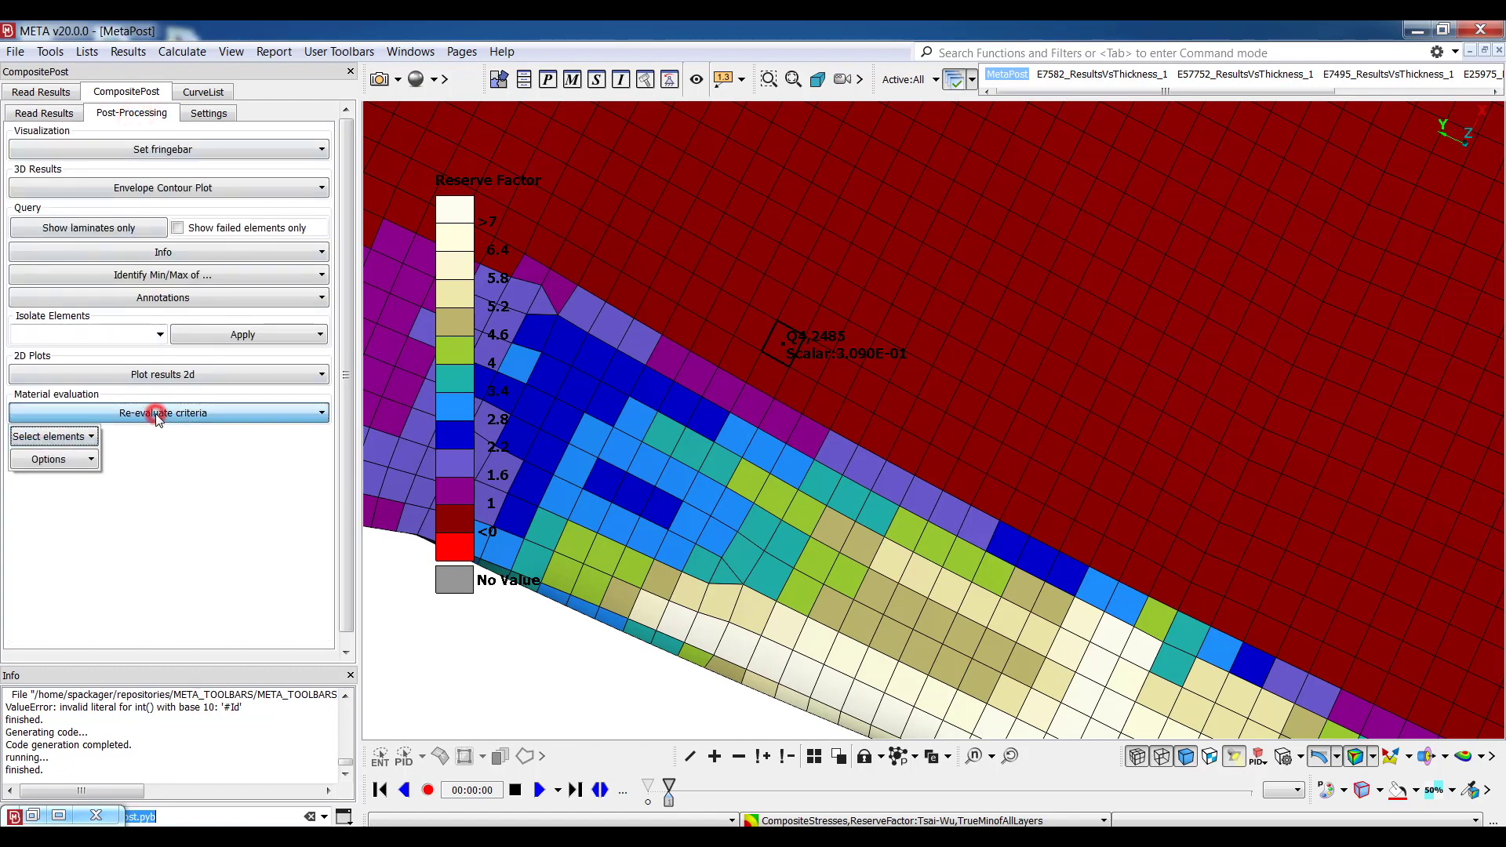
{"action": "left_click", "coordinate": [81, 441]}
{"action": "left_click", "coordinate": [61, 483]}
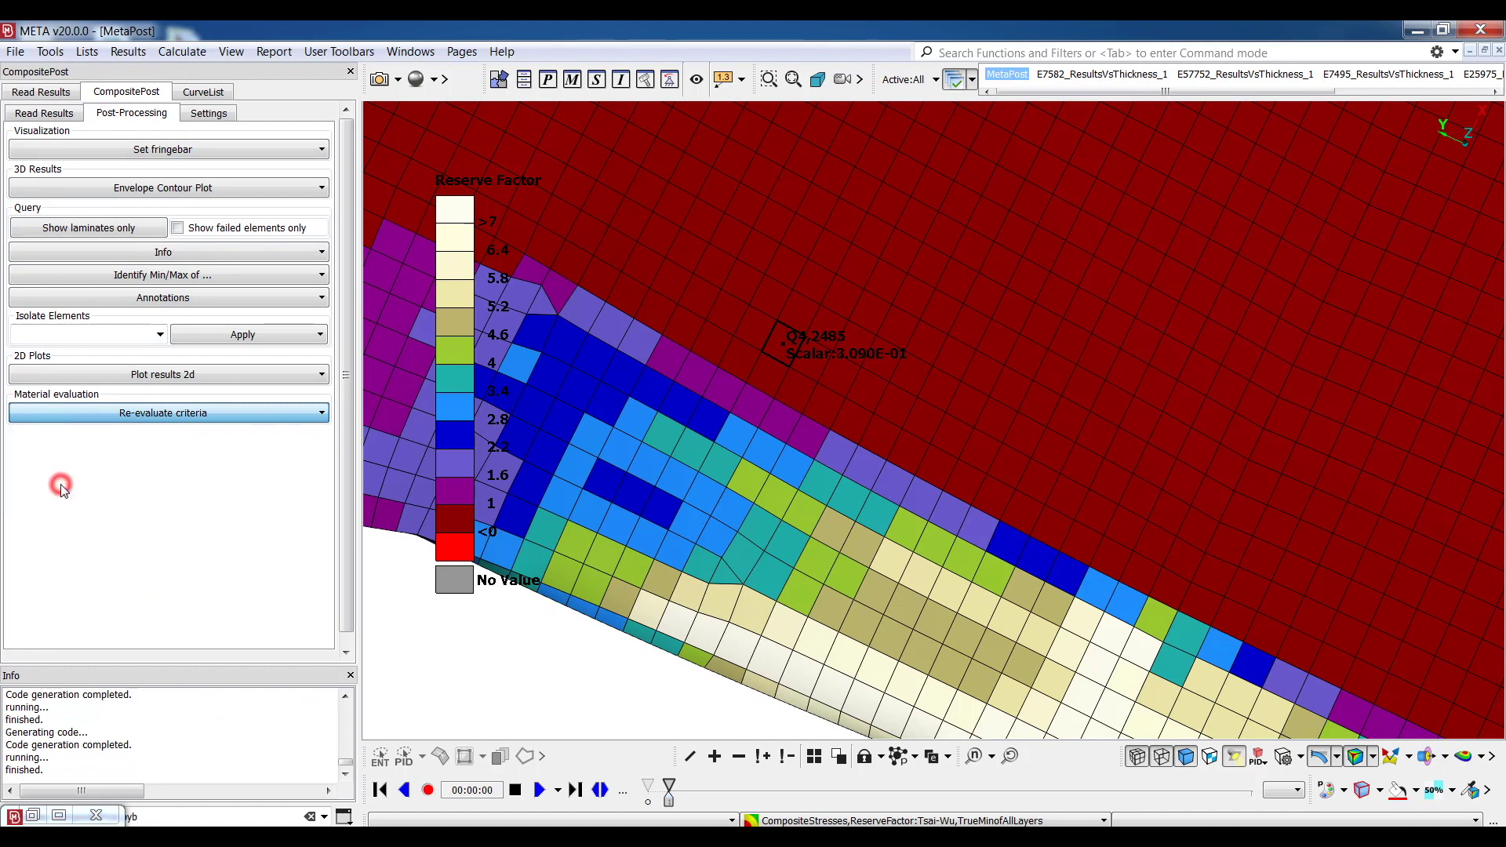
Step: Fill cell C23 (0.133781) green and compare sheets CompositePost_1 and CompositePost_2
{"action": "left_click", "coordinate": [33, 816]}
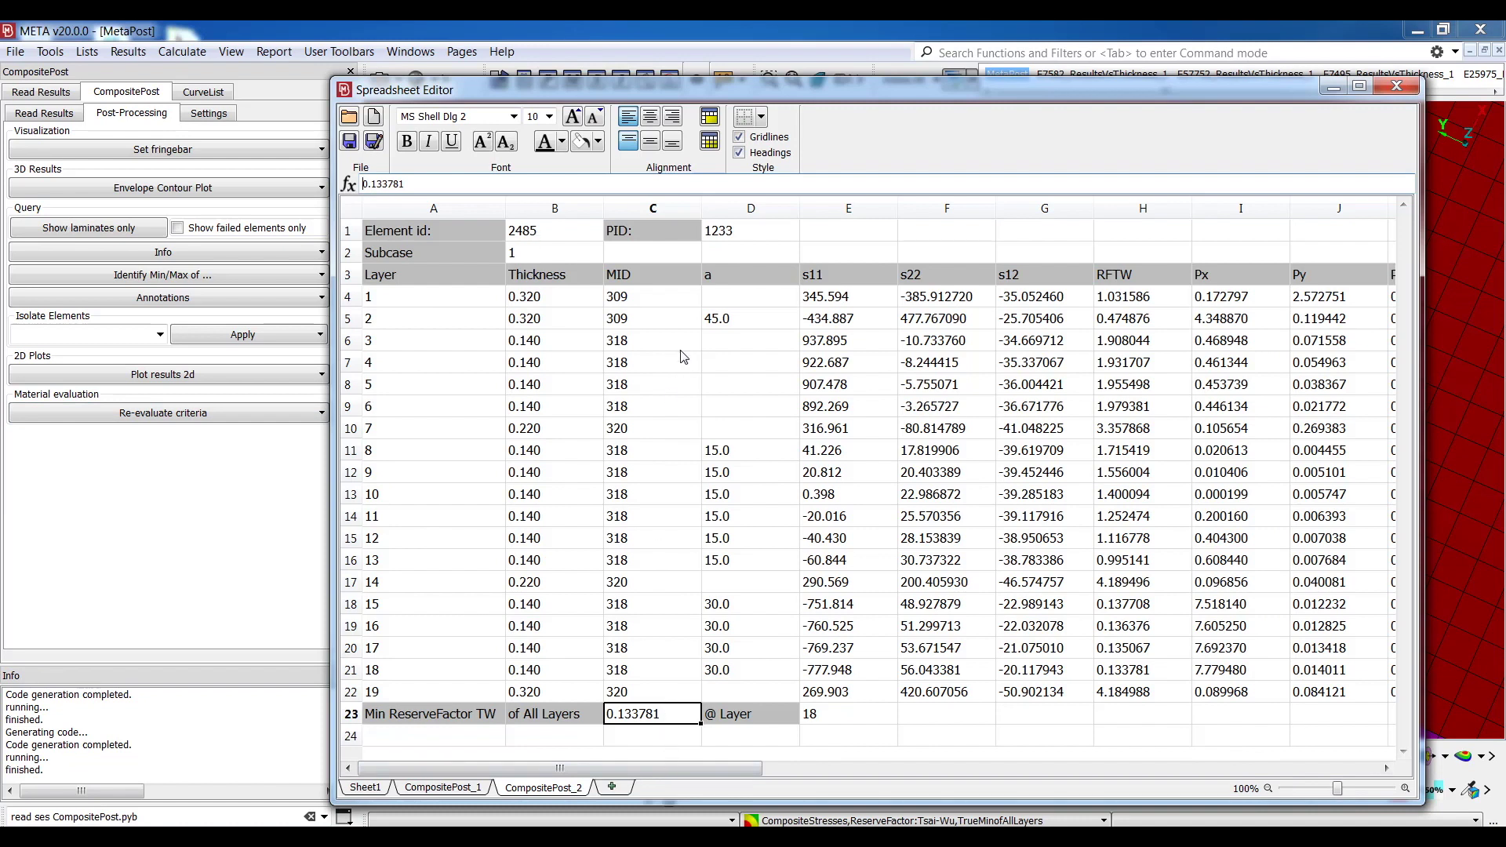
{"action": "left_click", "coordinate": [597, 142]}
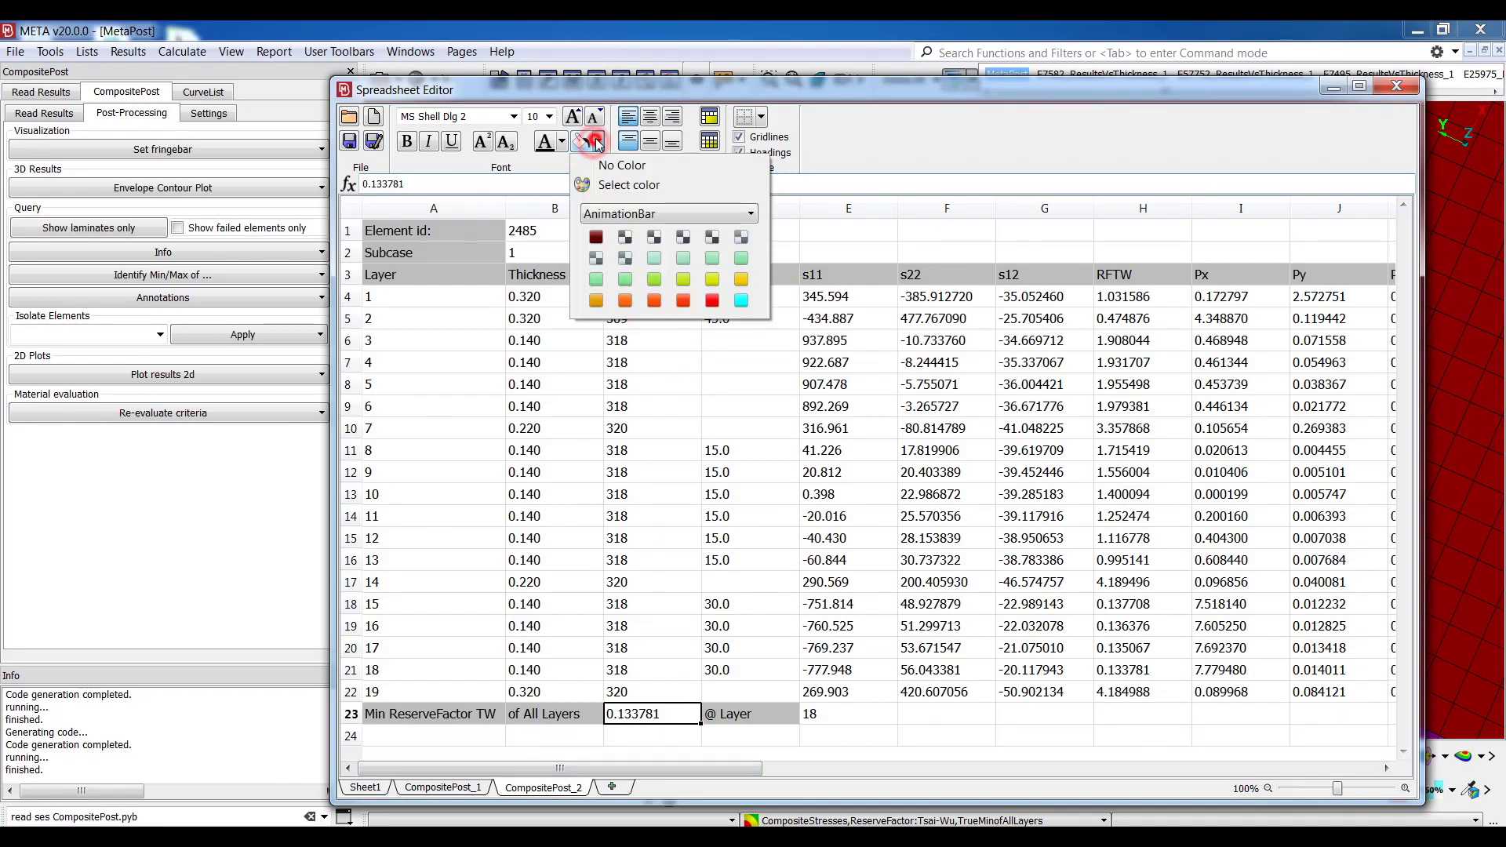
{"action": "left_click", "coordinate": [625, 280]}
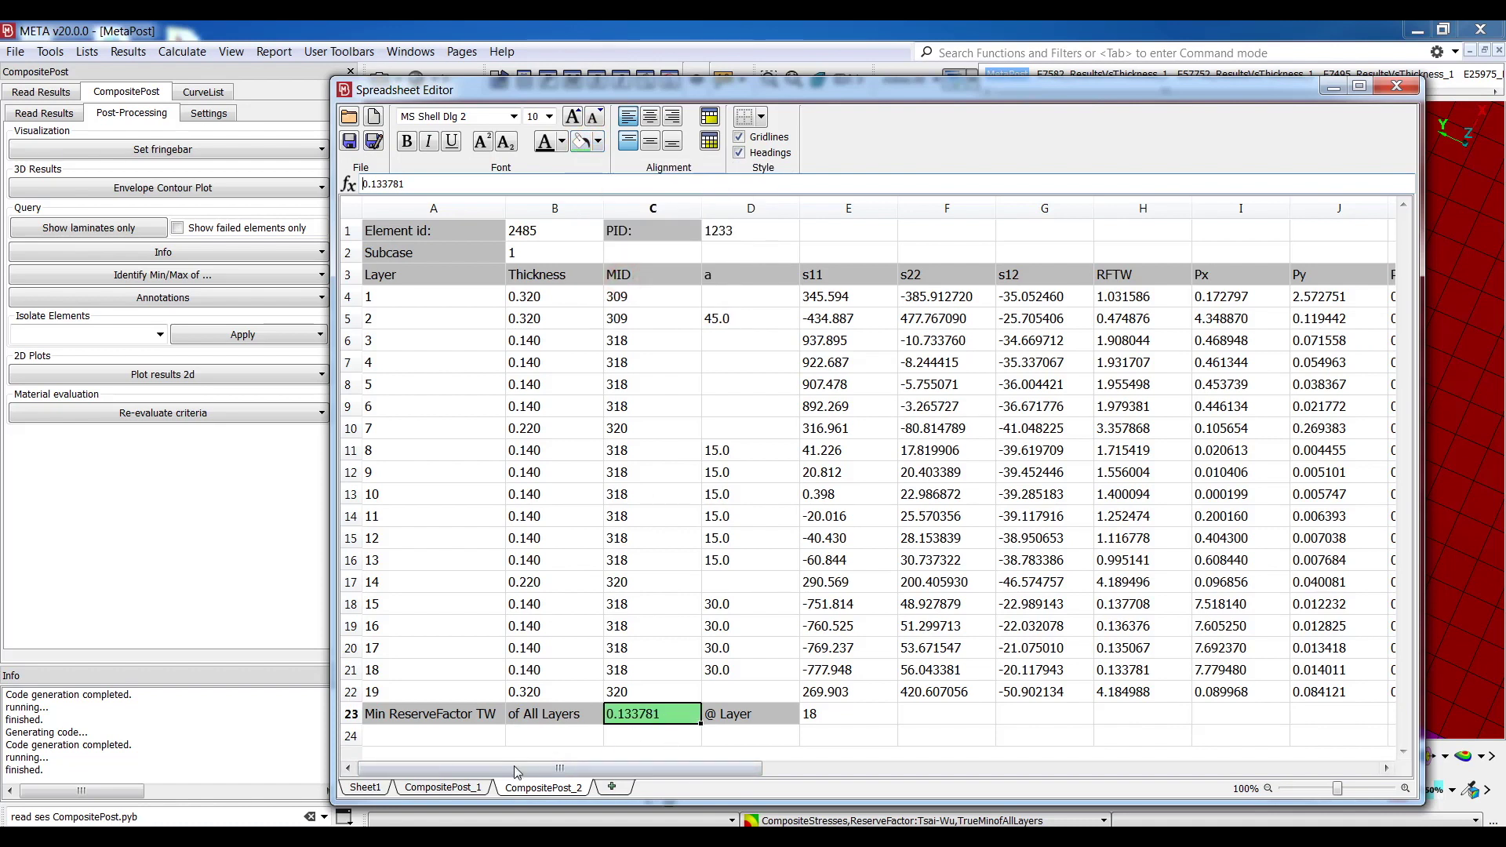
{"action": "left_click", "coordinate": [472, 788]}
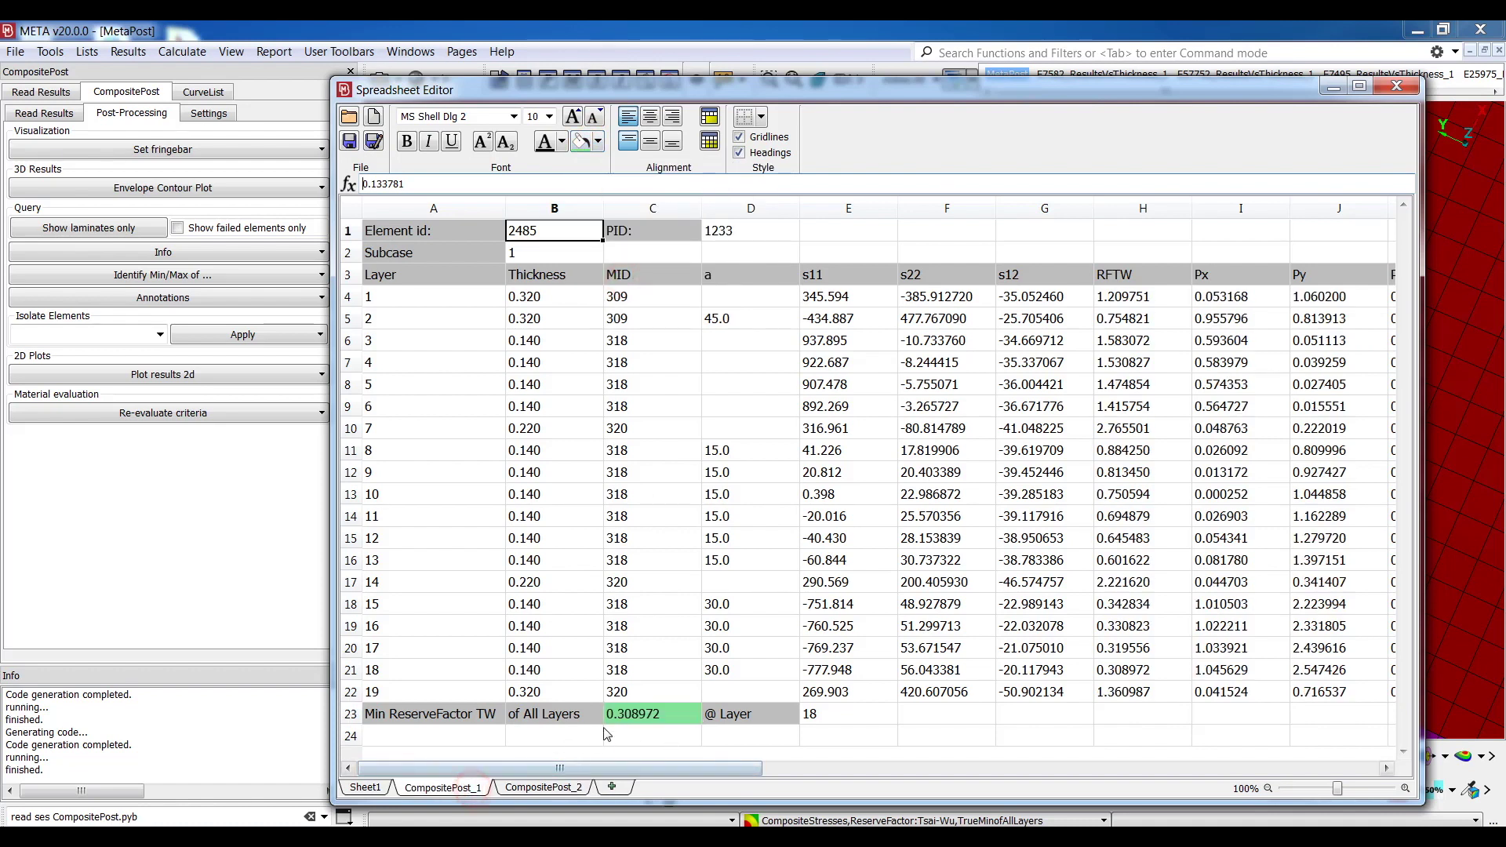
{"action": "left_click", "coordinate": [549, 787]}
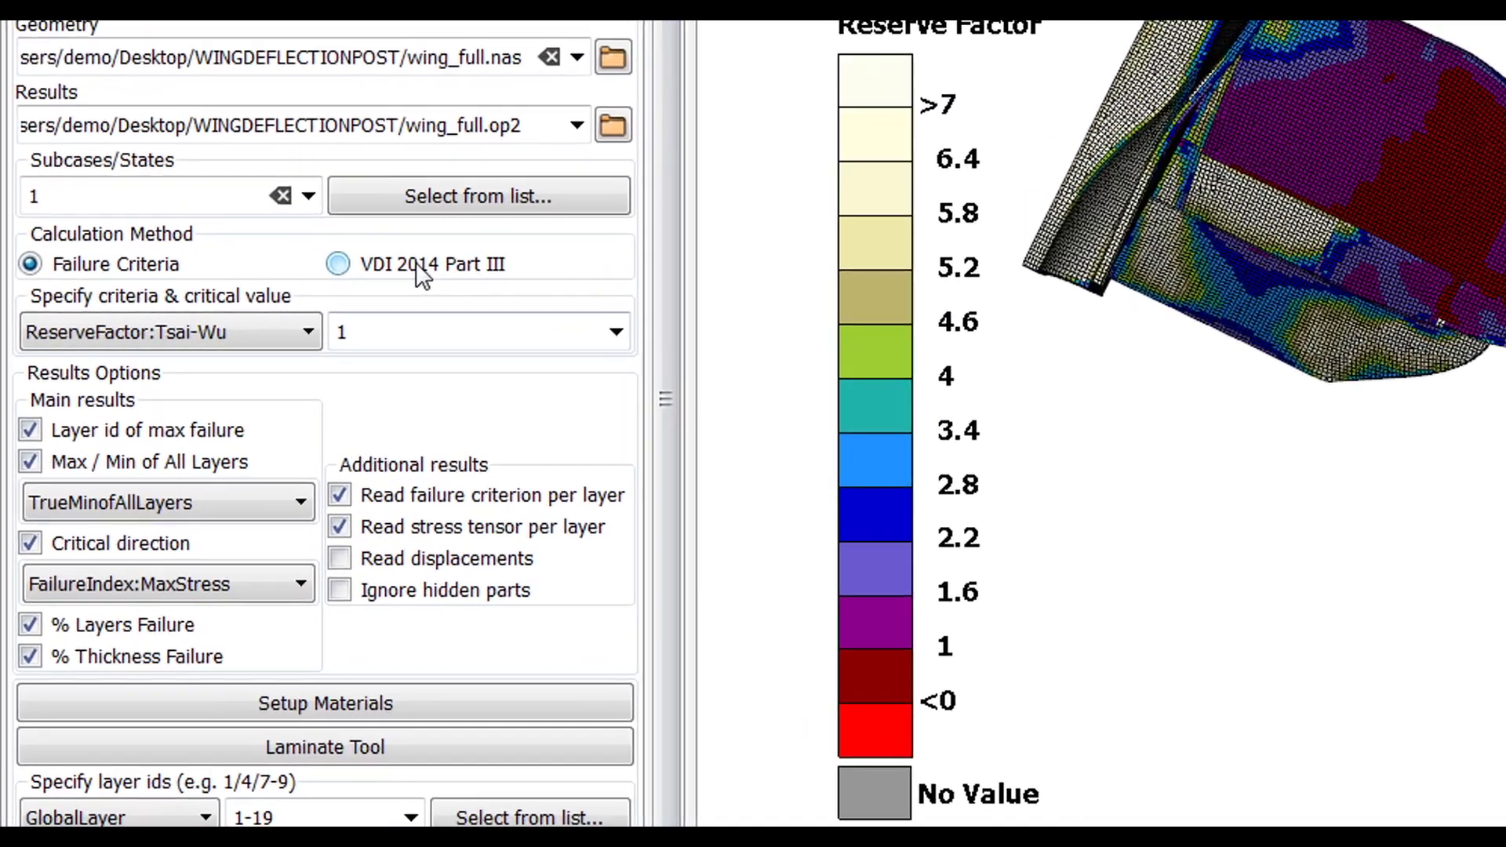
Step: Switch to VDI 2014 Part III and rename the materials from their property values in Setup Materials
{"action": "left_click", "coordinate": [206, 305]}
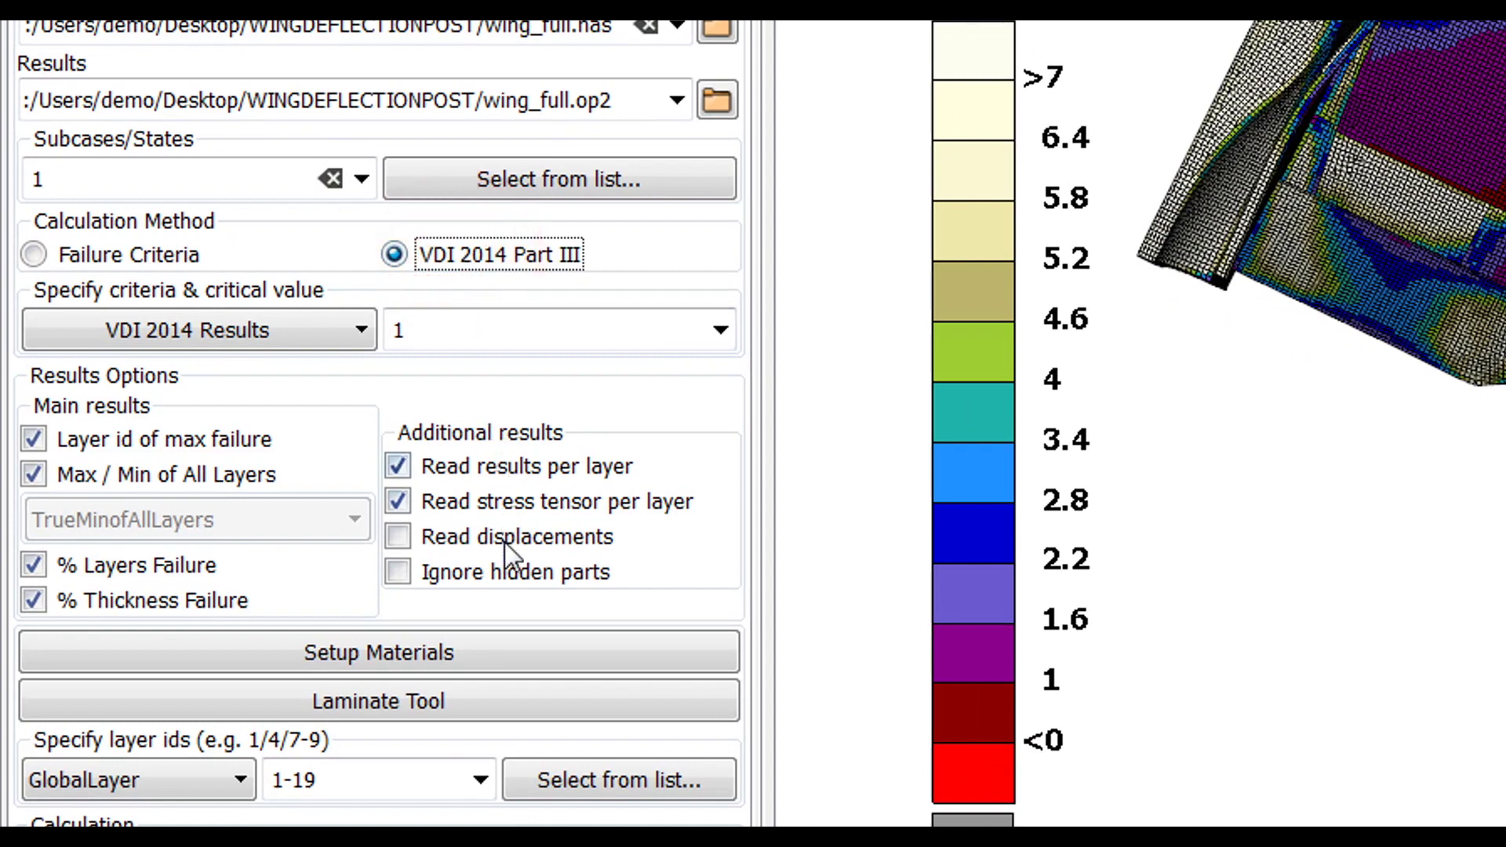
{"action": "left_click", "coordinate": [468, 661]}
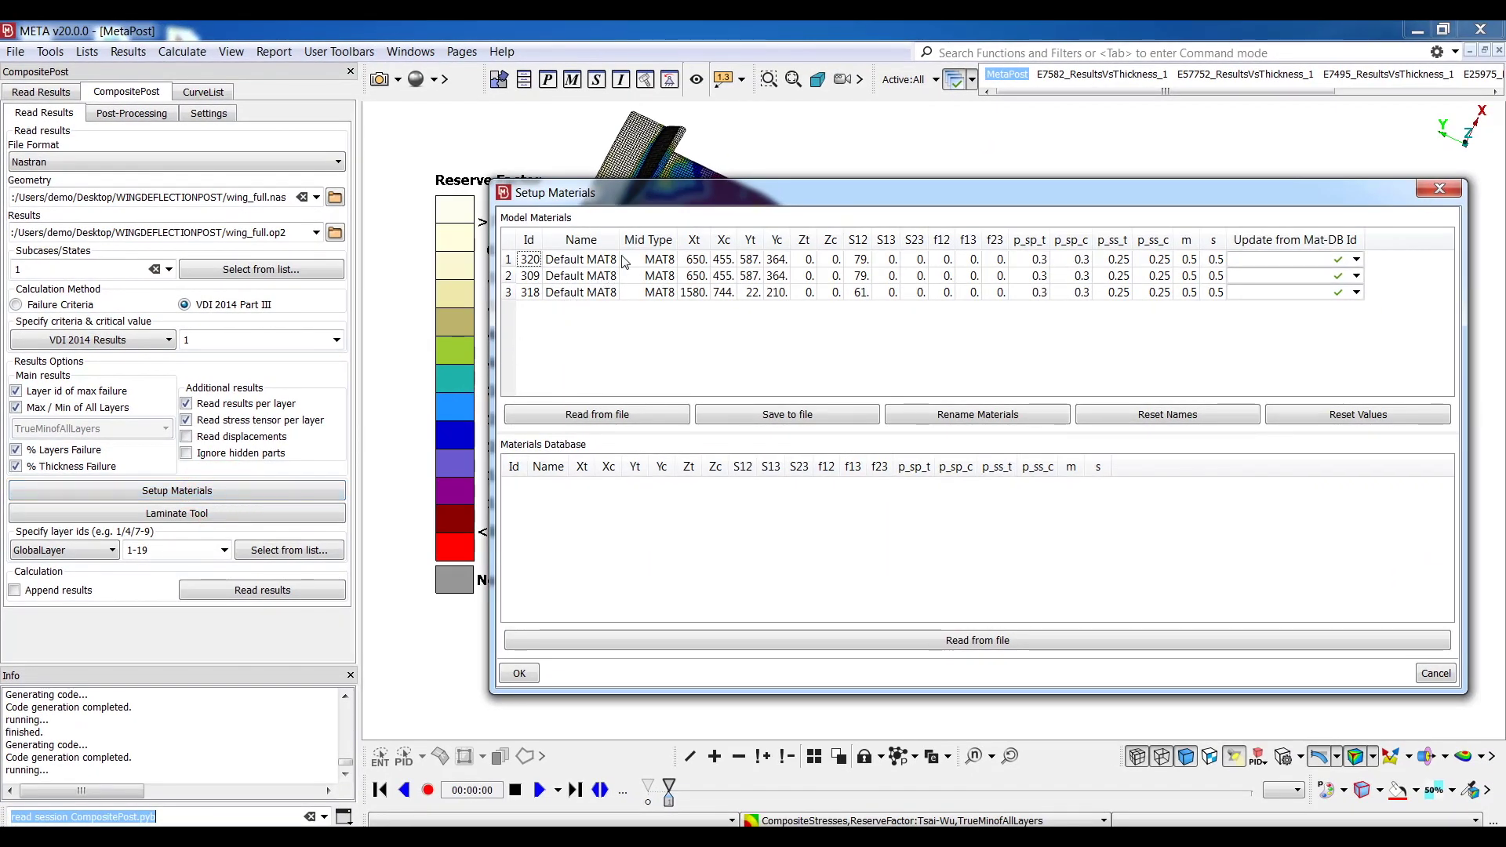
{"action": "left_click_drag", "start_coordinate": [620, 239], "coordinate": [694, 239]}
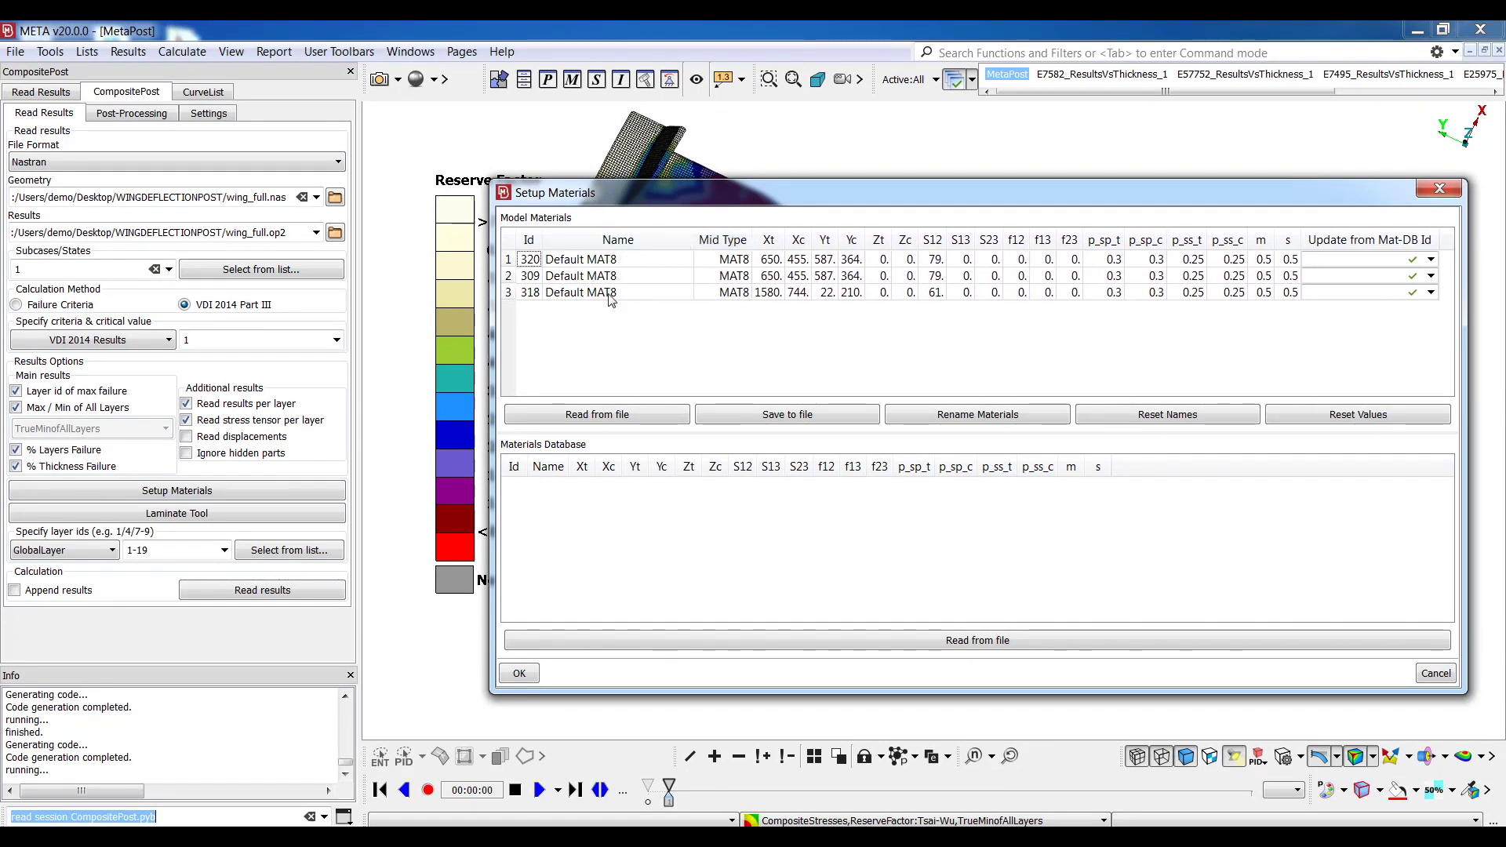
{"action": "left_click", "coordinate": [963, 416]}
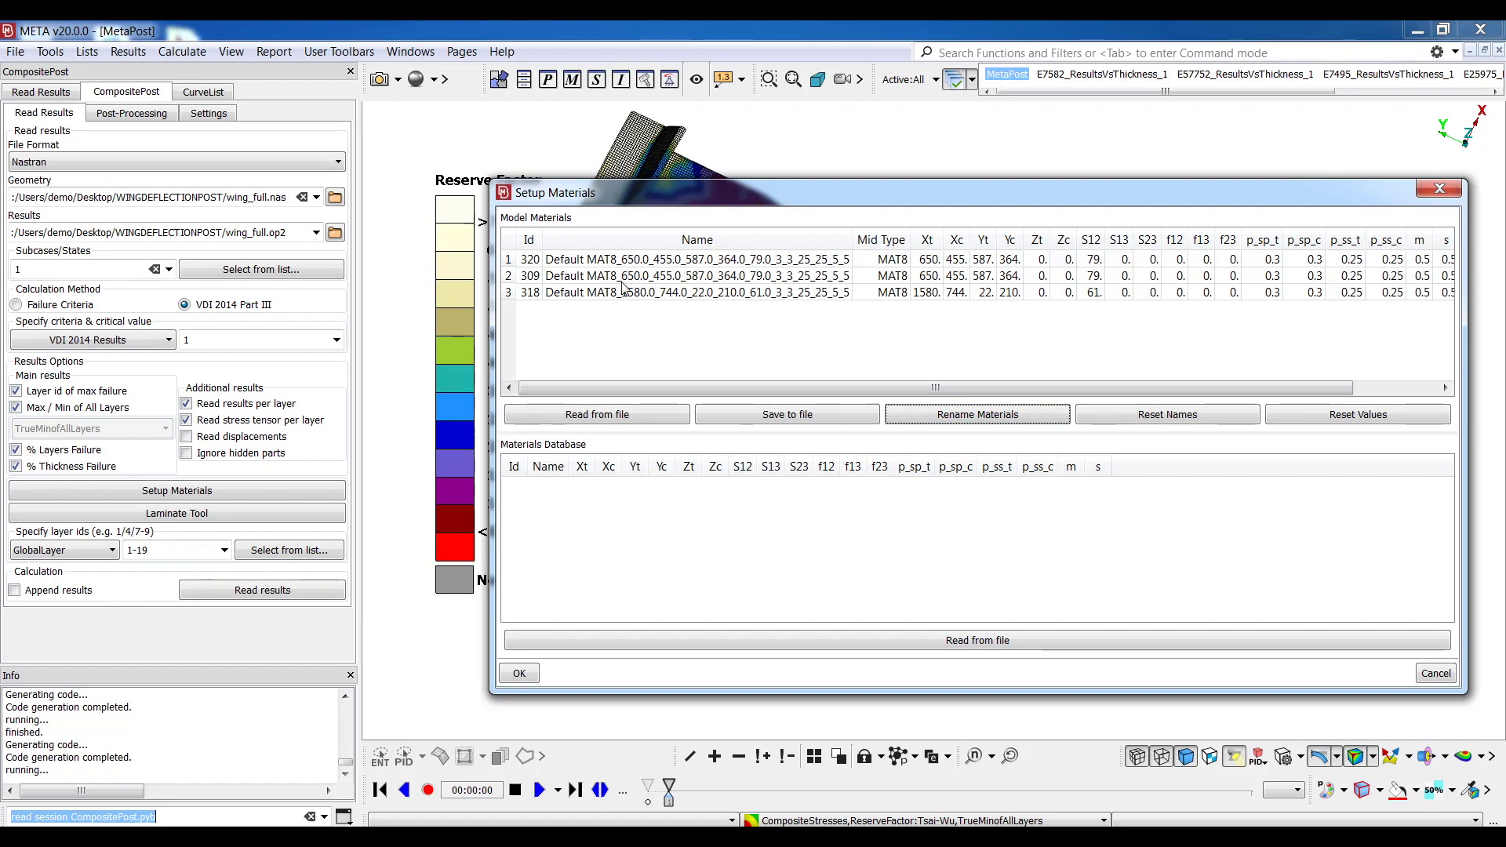
Step: Confirm the material renaming and enable reading ANSA laminates
{"action": "left_click", "coordinate": [519, 674]}
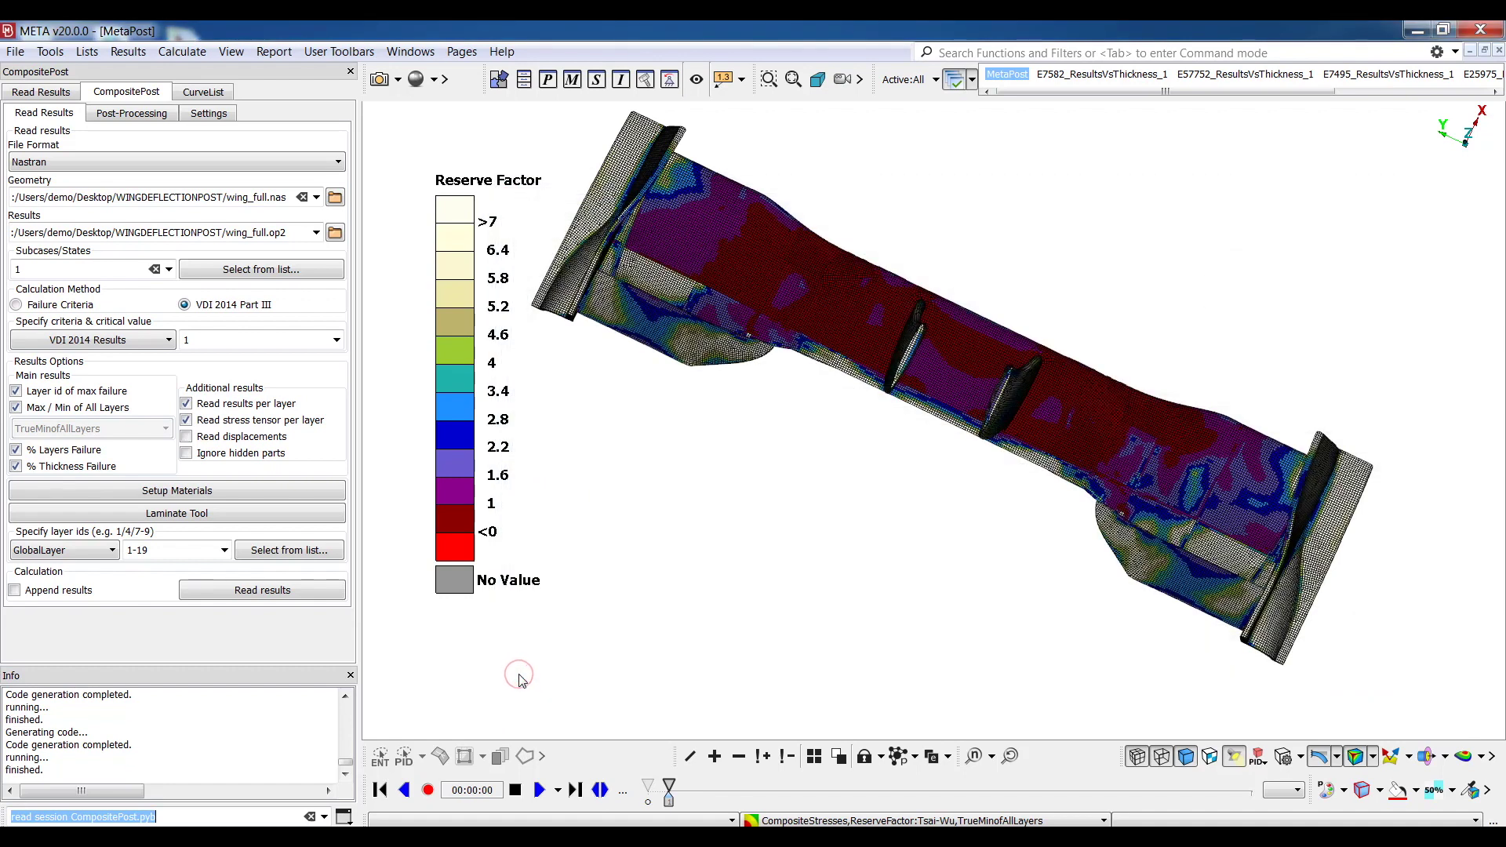
{"action": "left_click", "coordinate": [203, 114]}
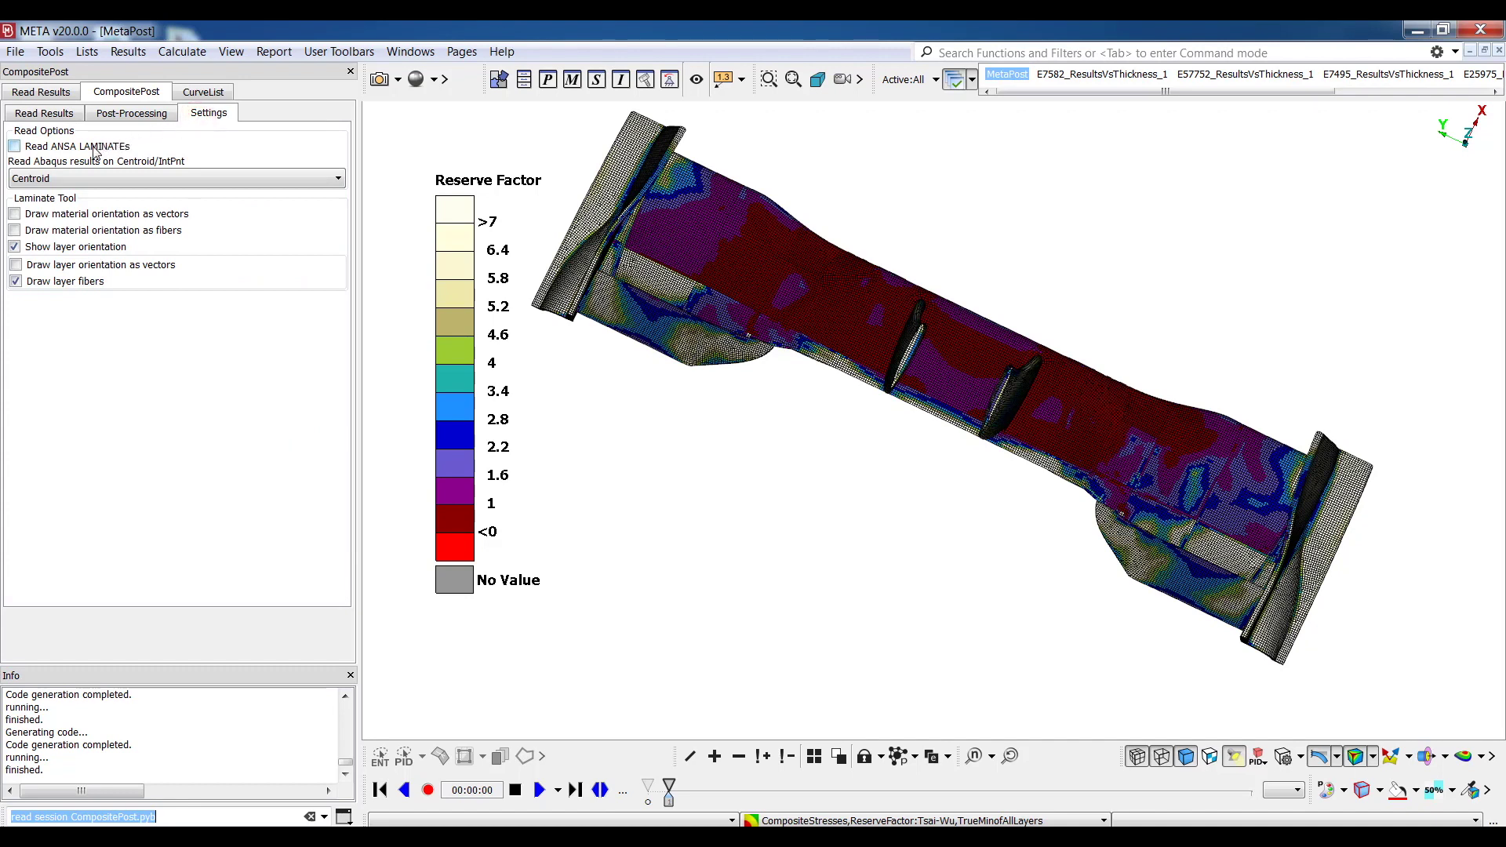
{"action": "left_click", "coordinate": [20, 149]}
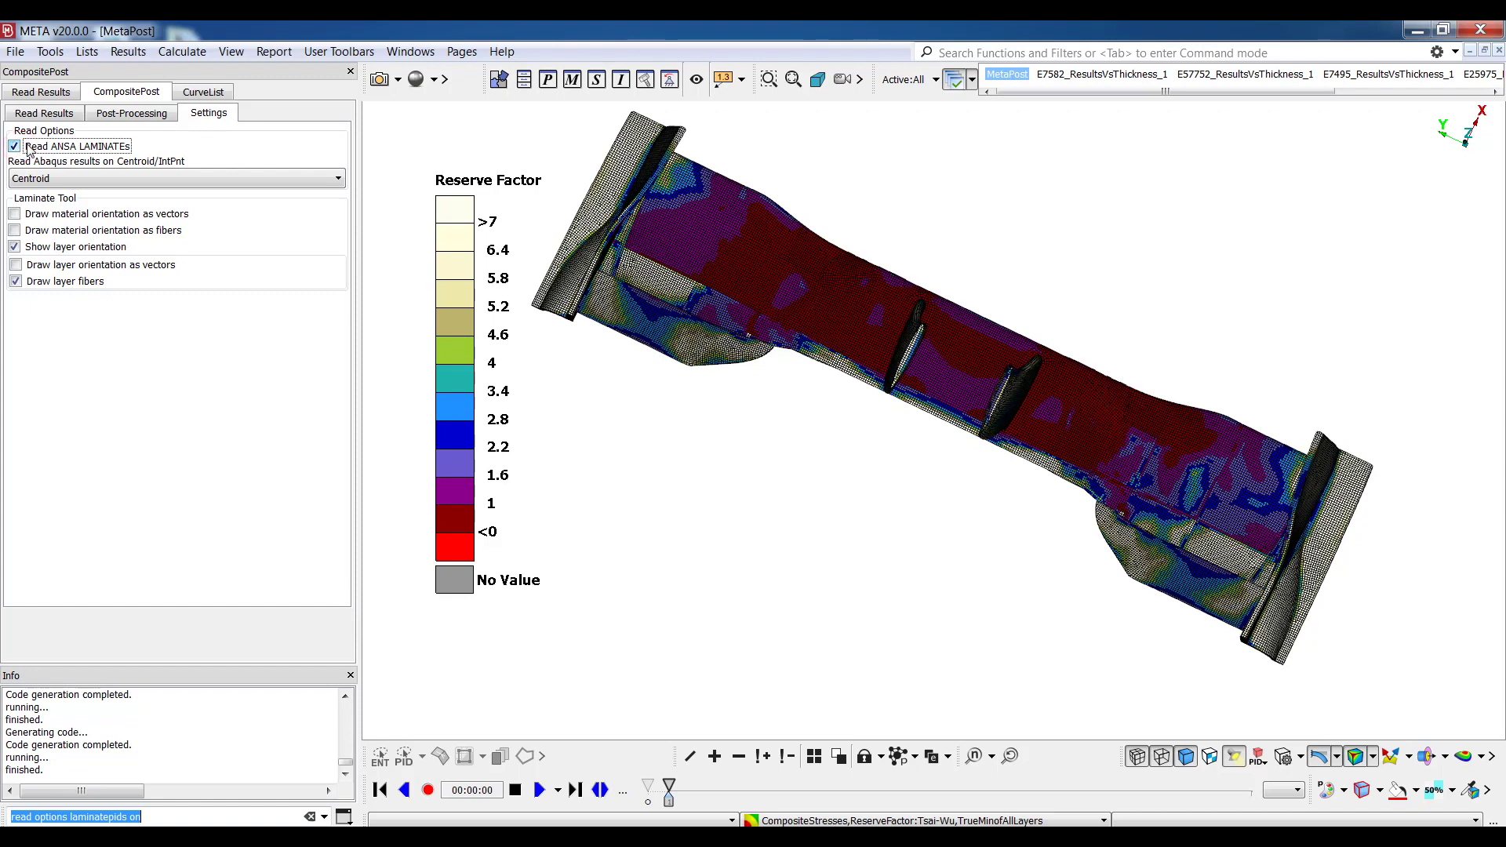
Step: Set the results file format to LsDyna and show the post-processing options
{"action": "left_click", "coordinate": [45, 113]}
{"action": "left_click", "coordinate": [69, 161]}
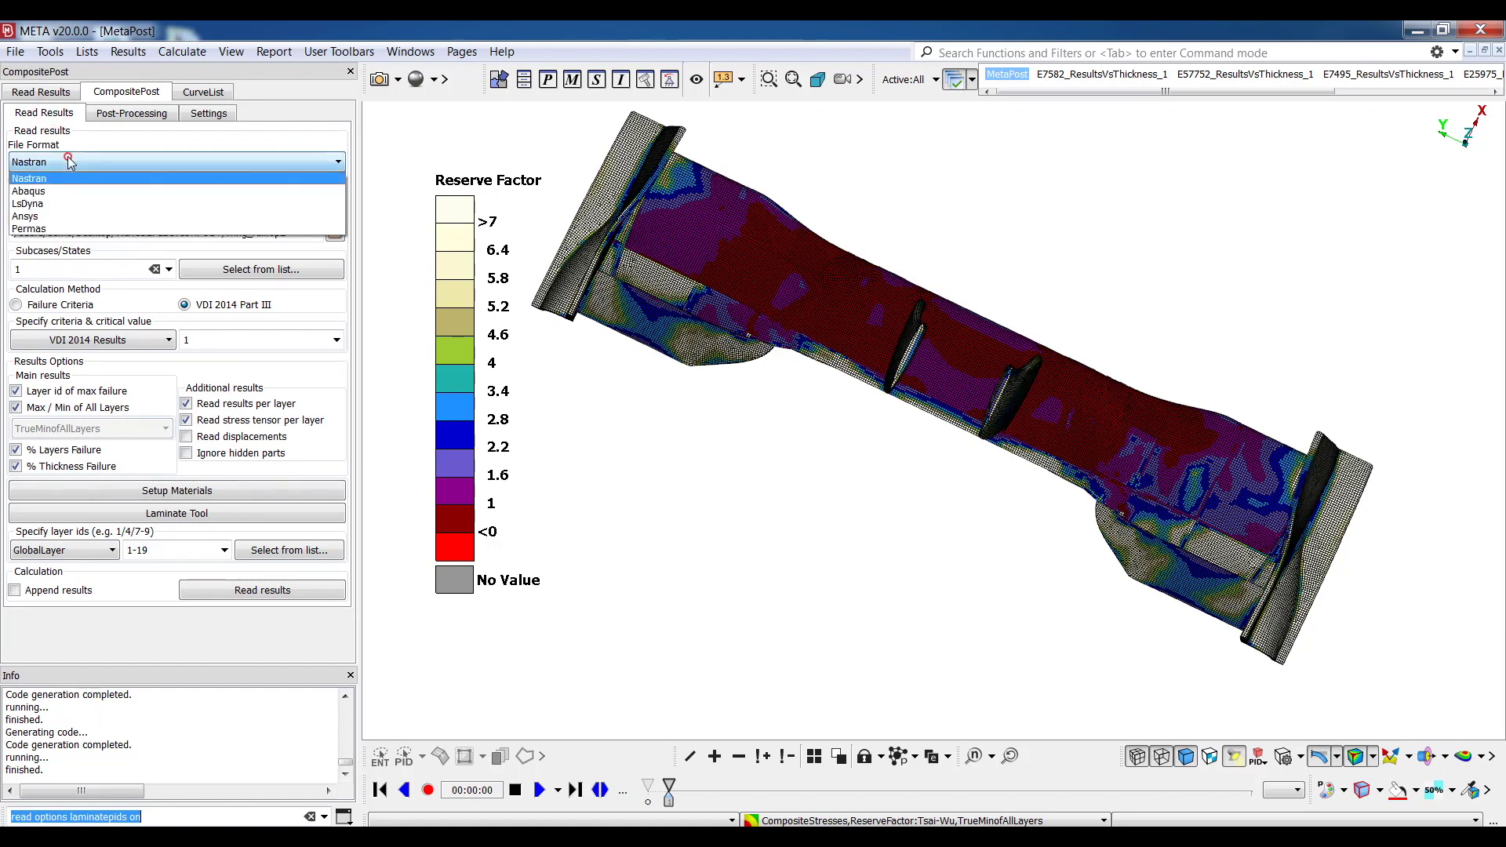
{"action": "left_click", "coordinate": [51, 205]}
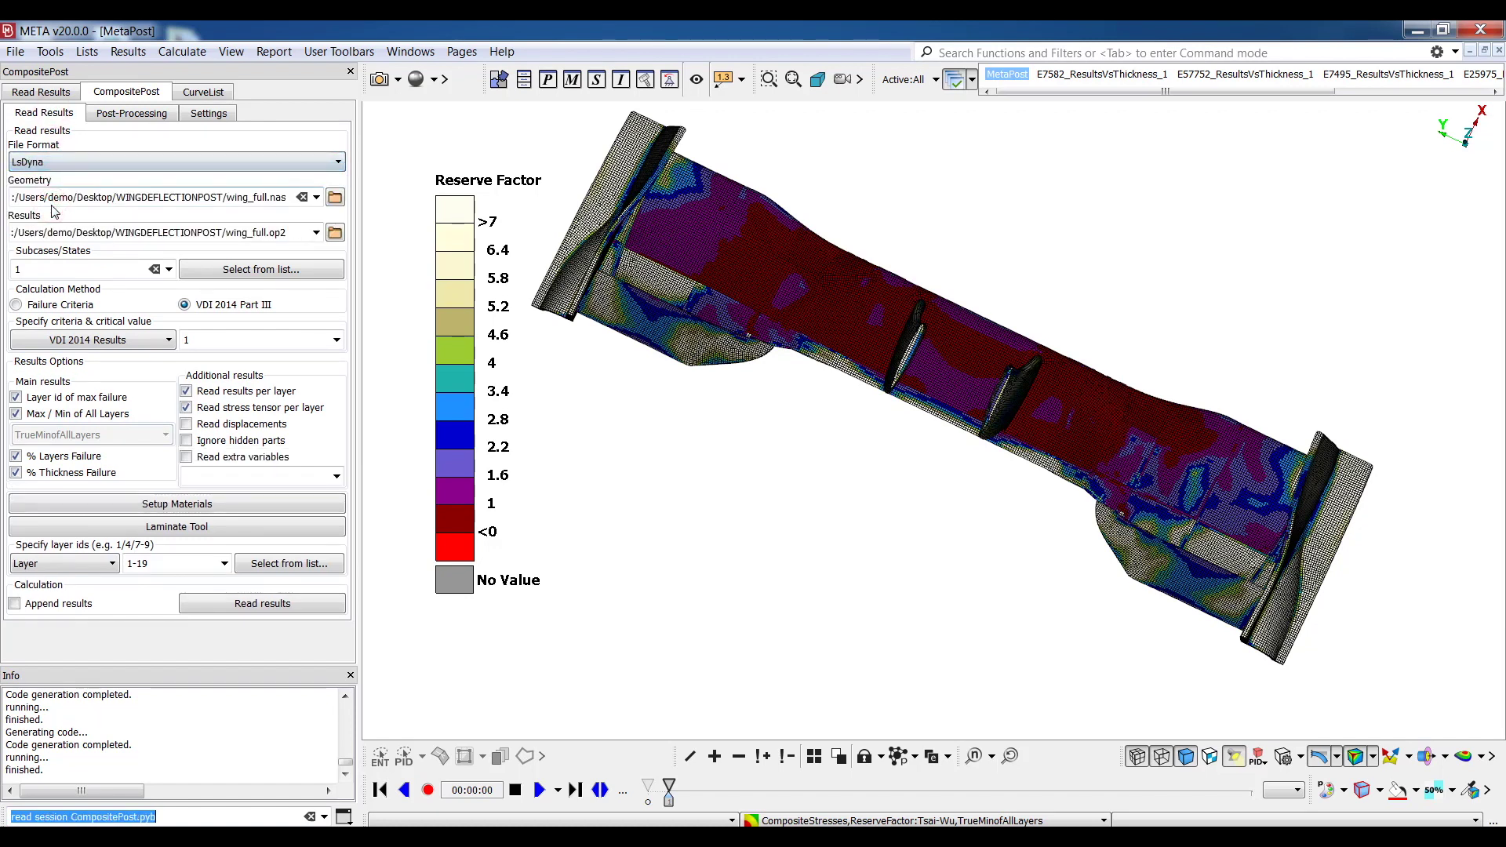
{"action": "left_click", "coordinate": [110, 117]}
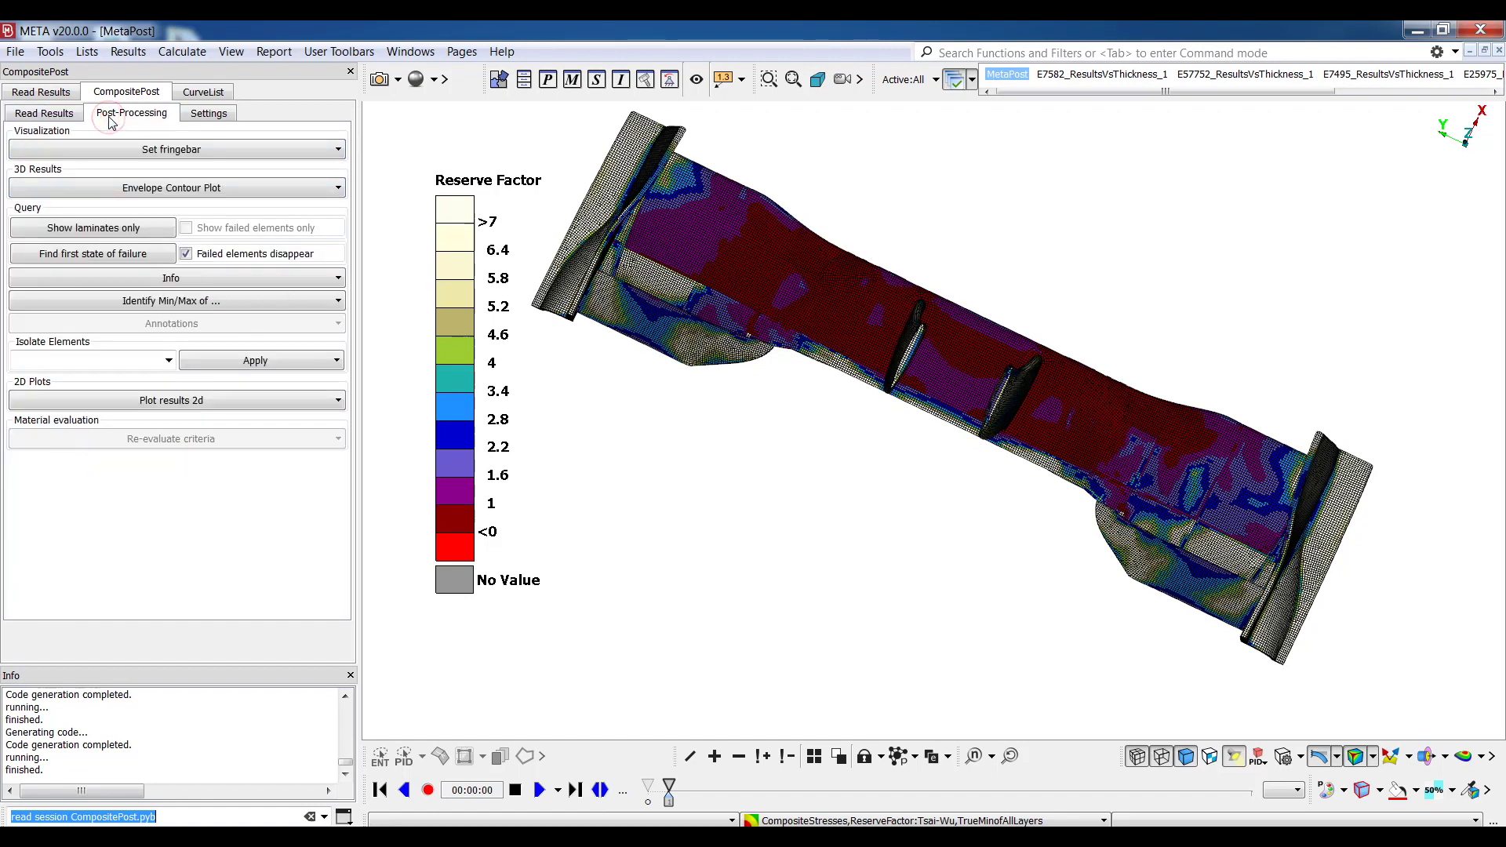